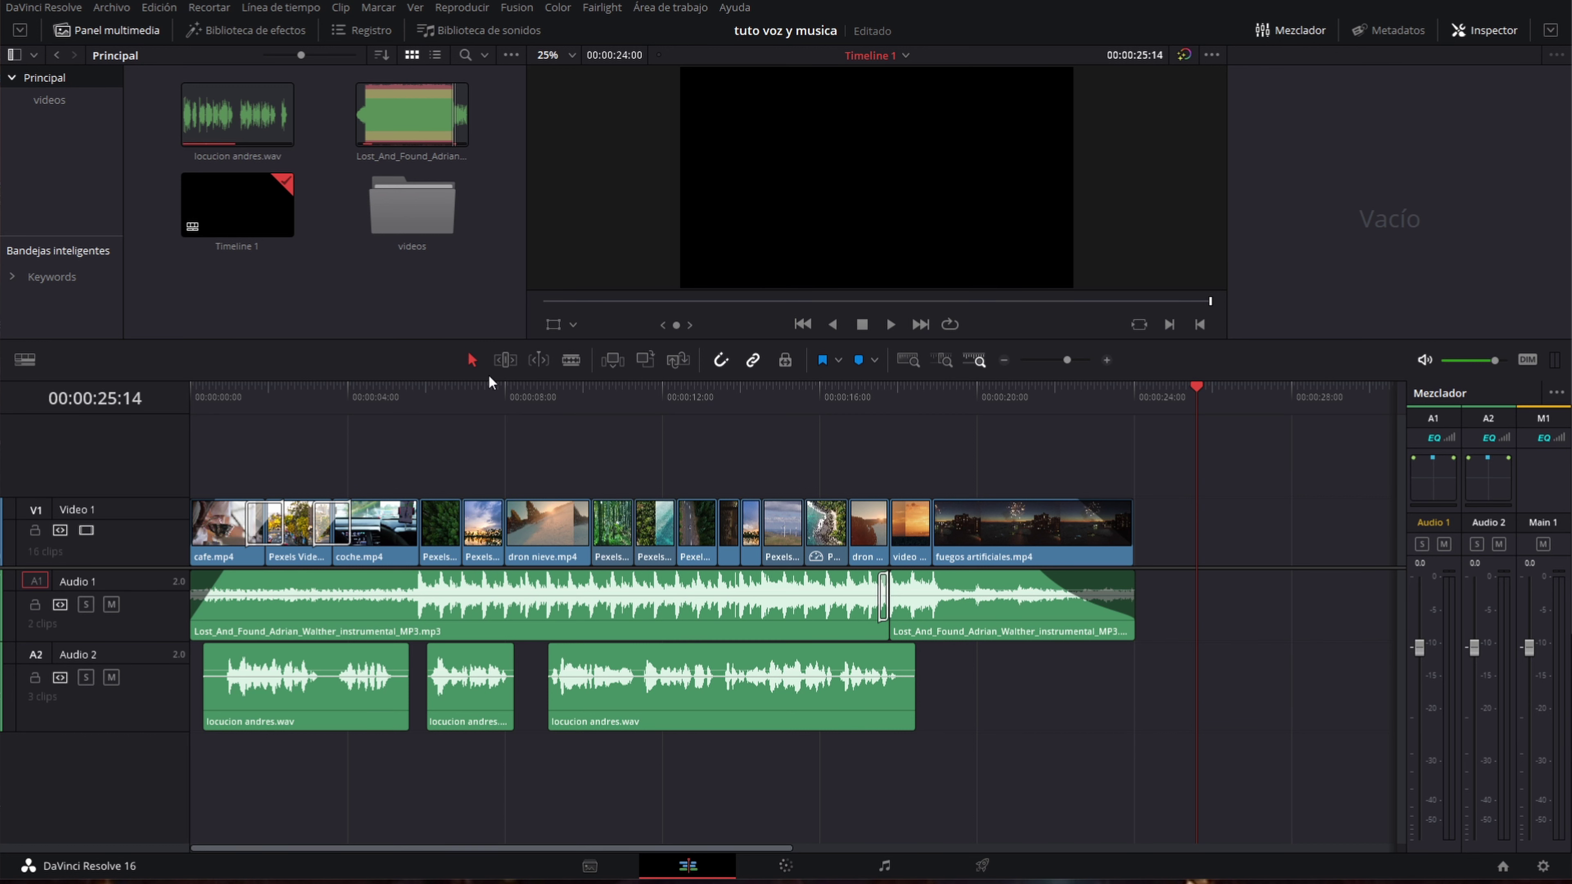
Look through the videos bin, then return to the Principal bin listing the audio files and Timeline 1.
double_click(421, 216)
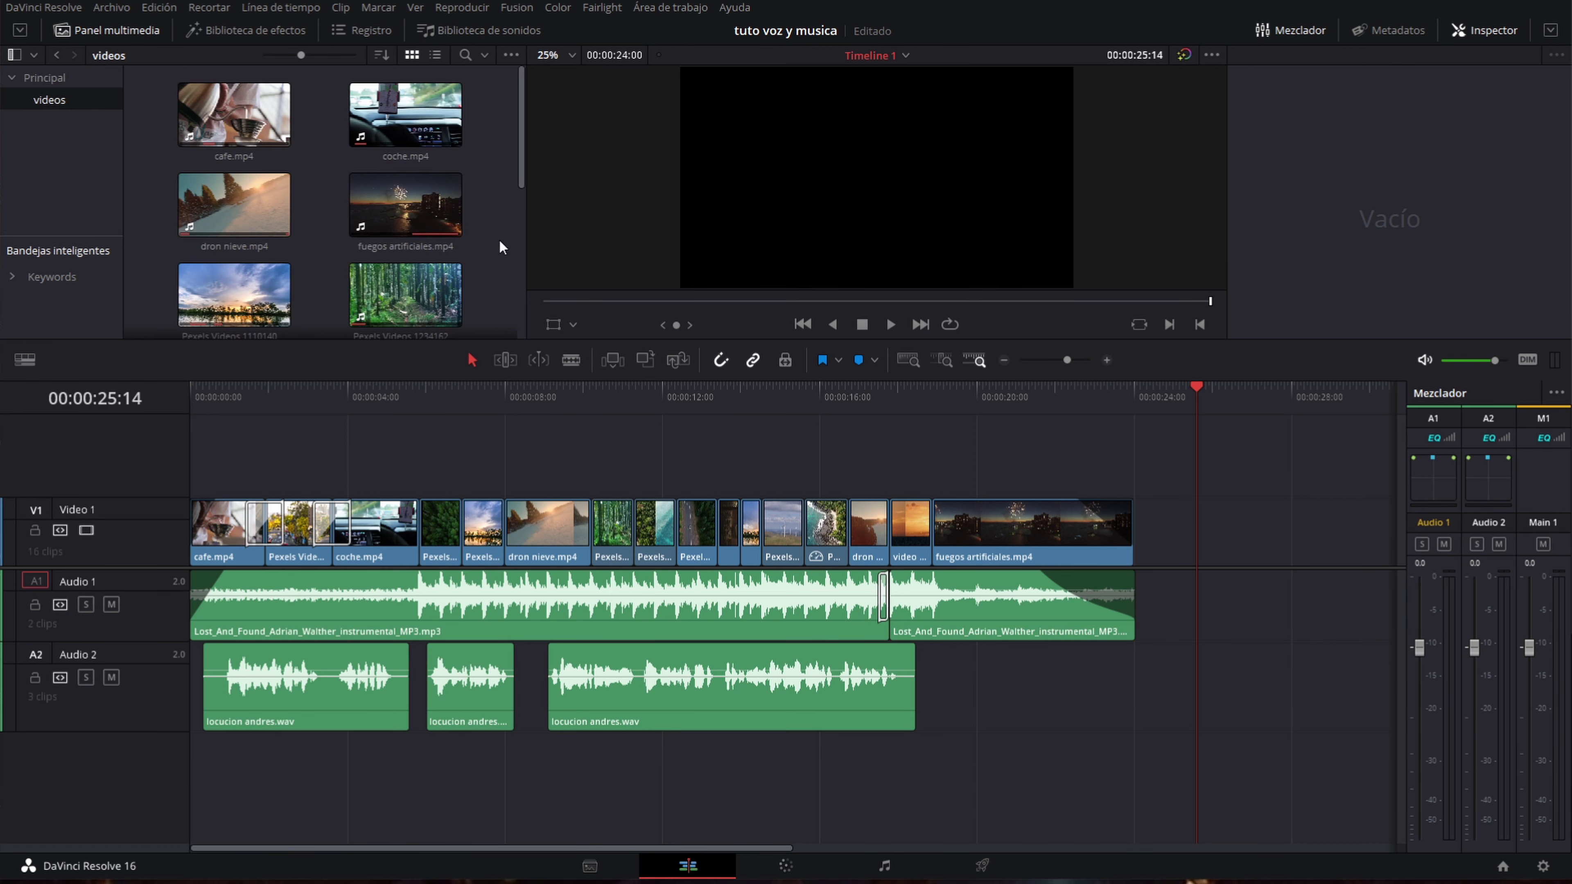
mouse_move(522, 113)
left_mouse_down()
mouse_move(535, 277)
mouse_move(528, 59)
left_mouse_up()
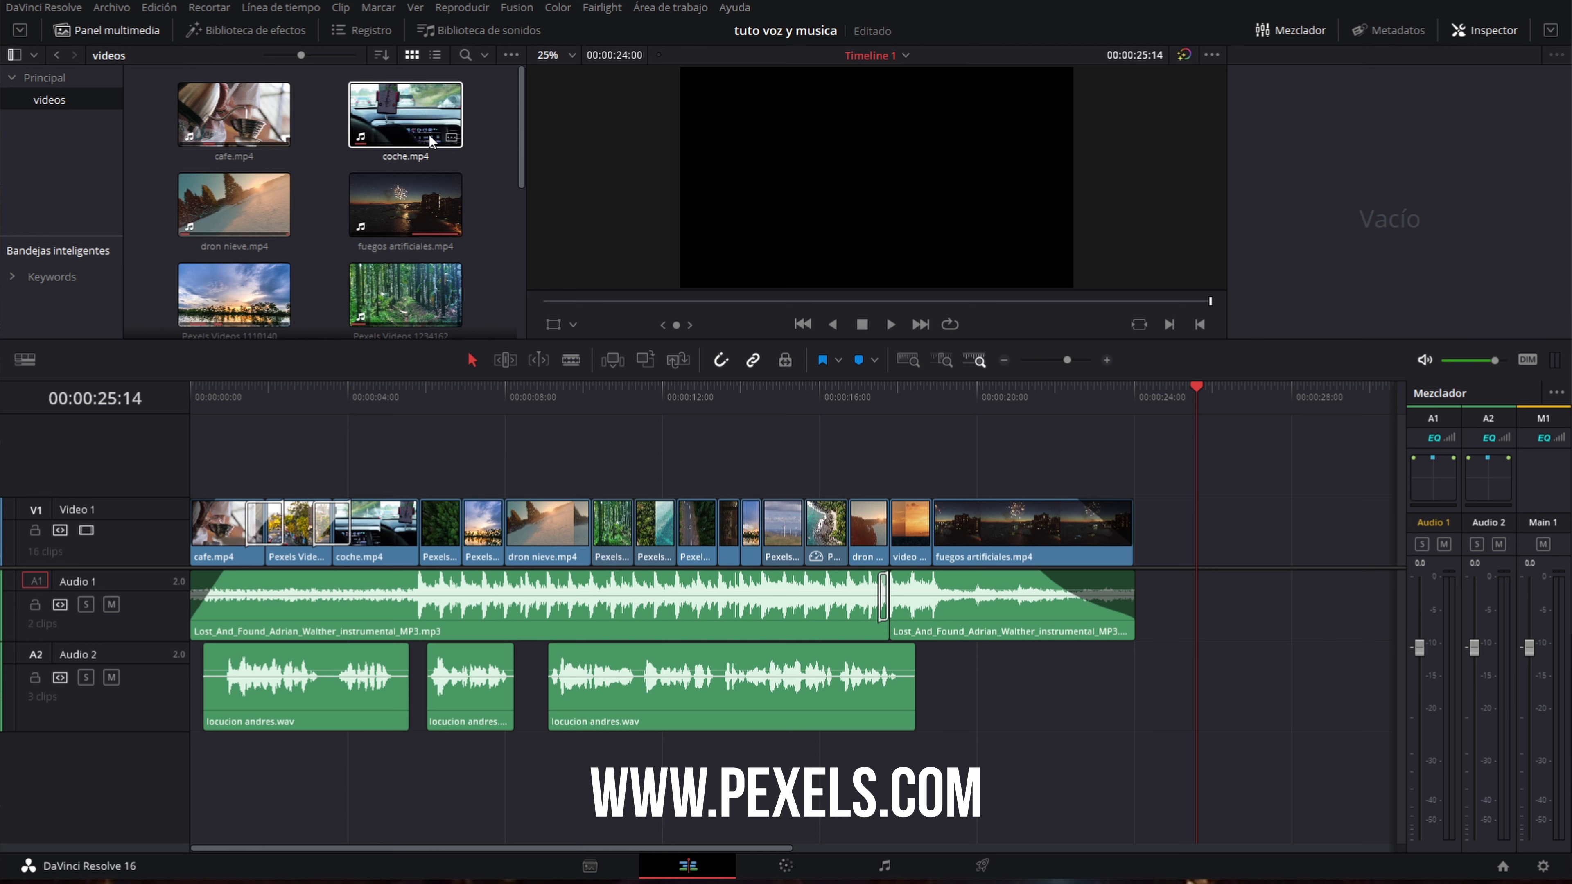
left_click(45, 75)
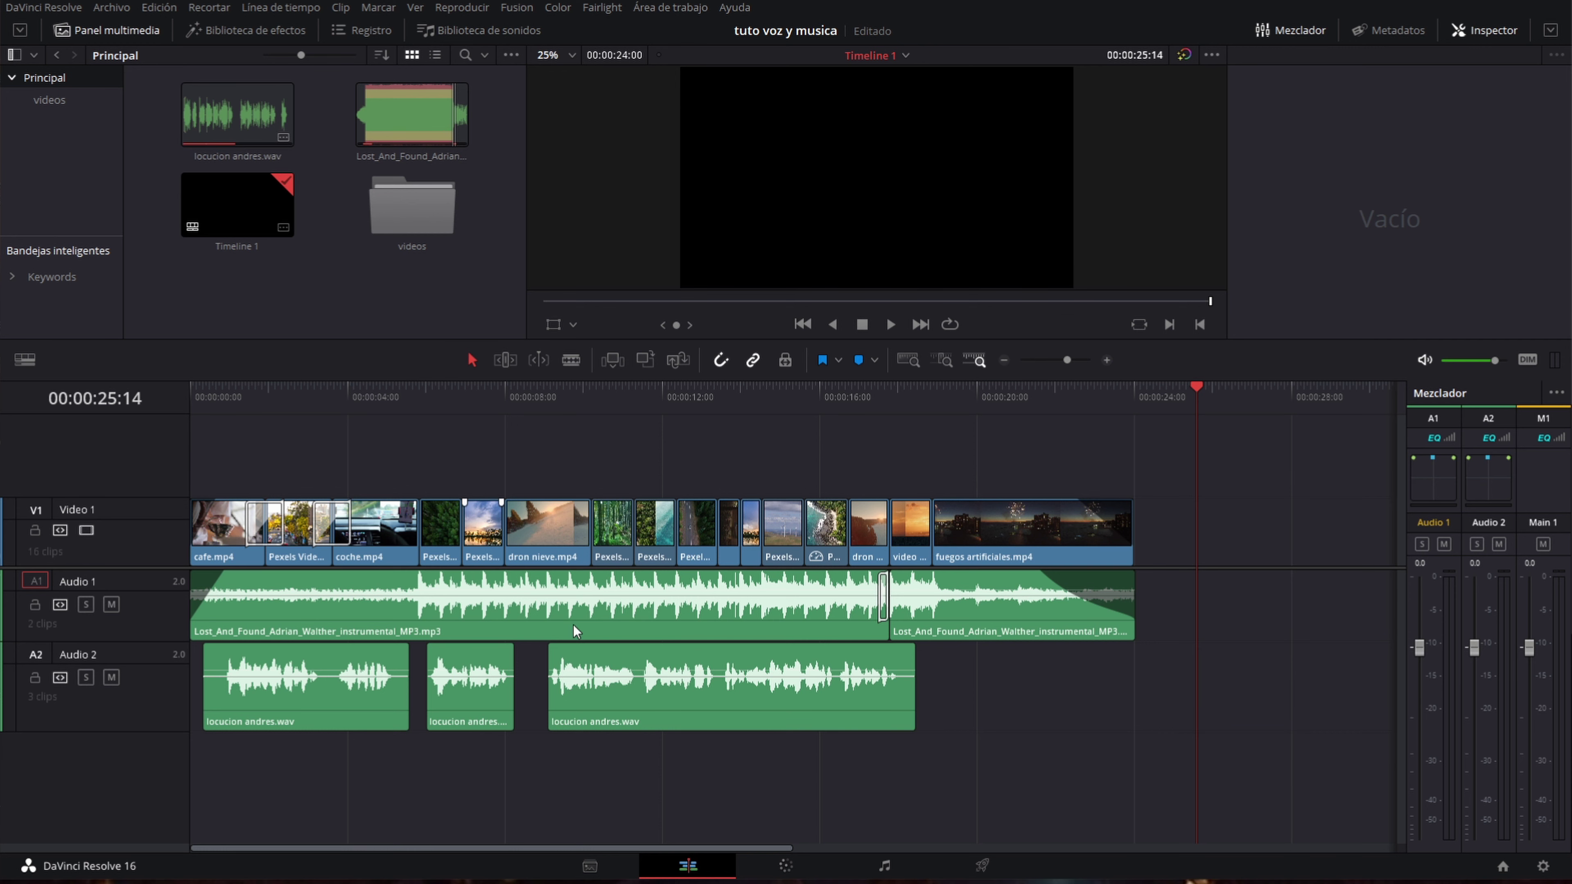
Load locucion andres.wav into the source viewer and play a short stretch of it.
left_click_drag(258, 124, 642, 228)
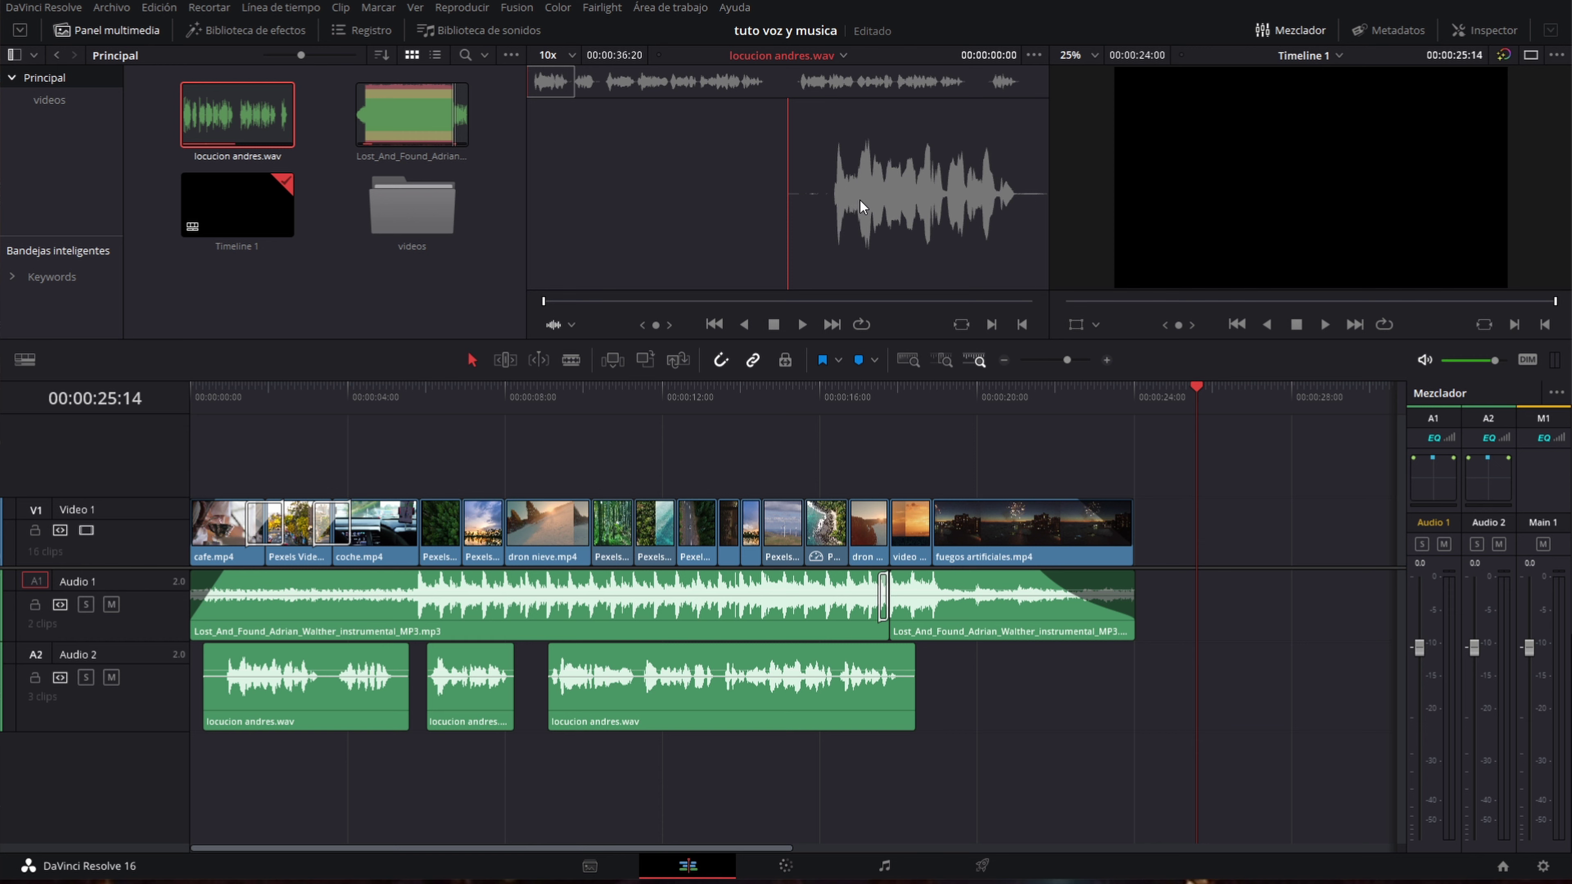
left_click_drag(818, 240, 837, 228)
left_click(638, 91)
key("space")
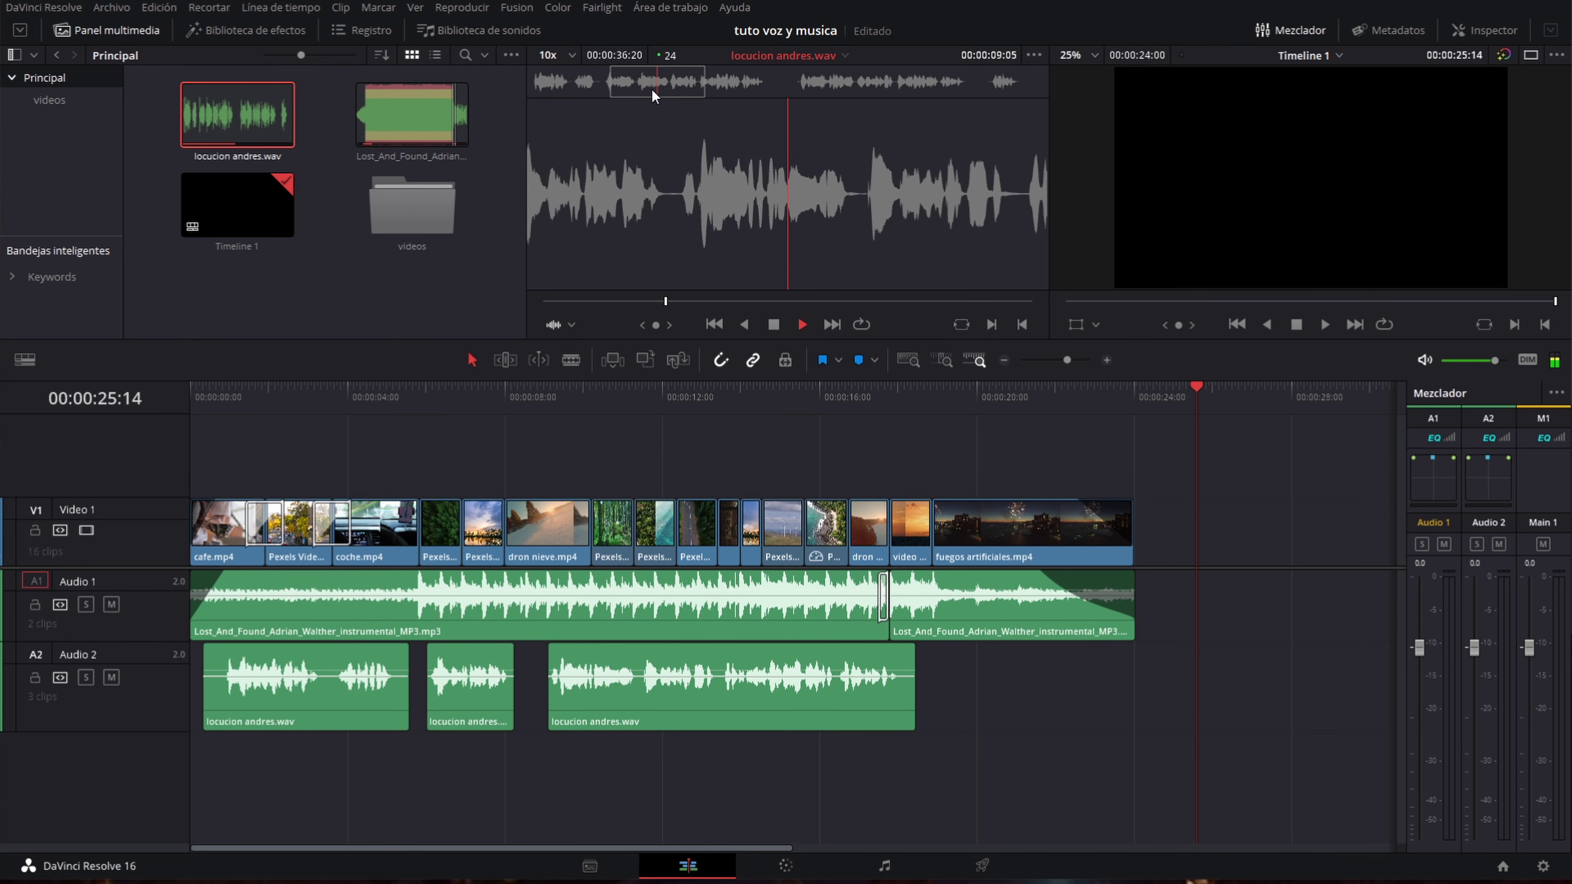
key("space")
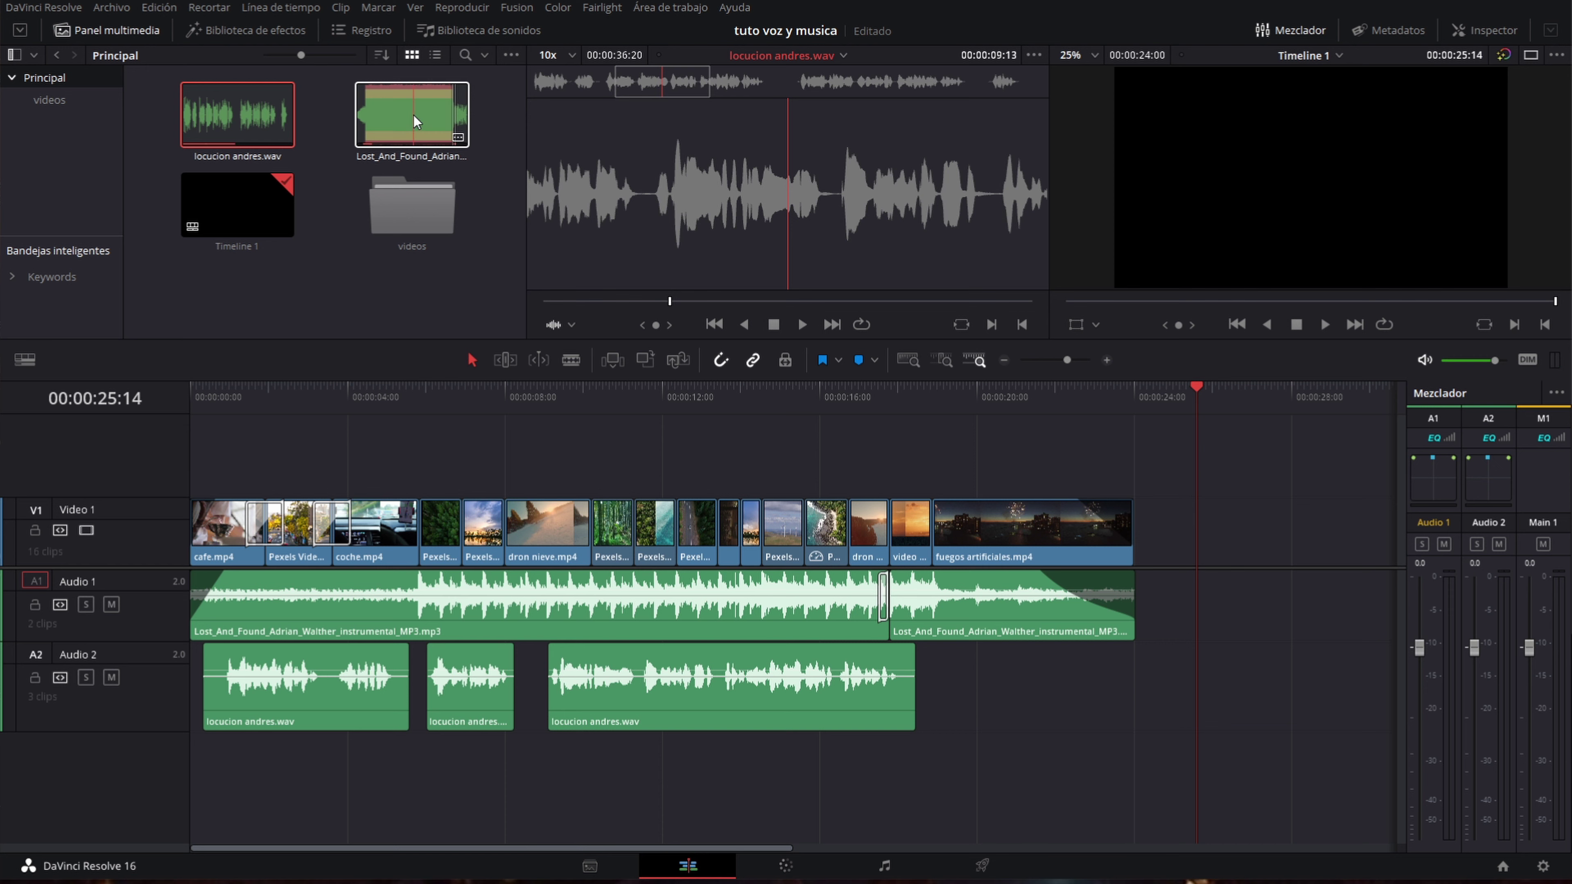
Load the Lost_And_Found music track into the source viewer and play a later part of it.
double_click(404, 115)
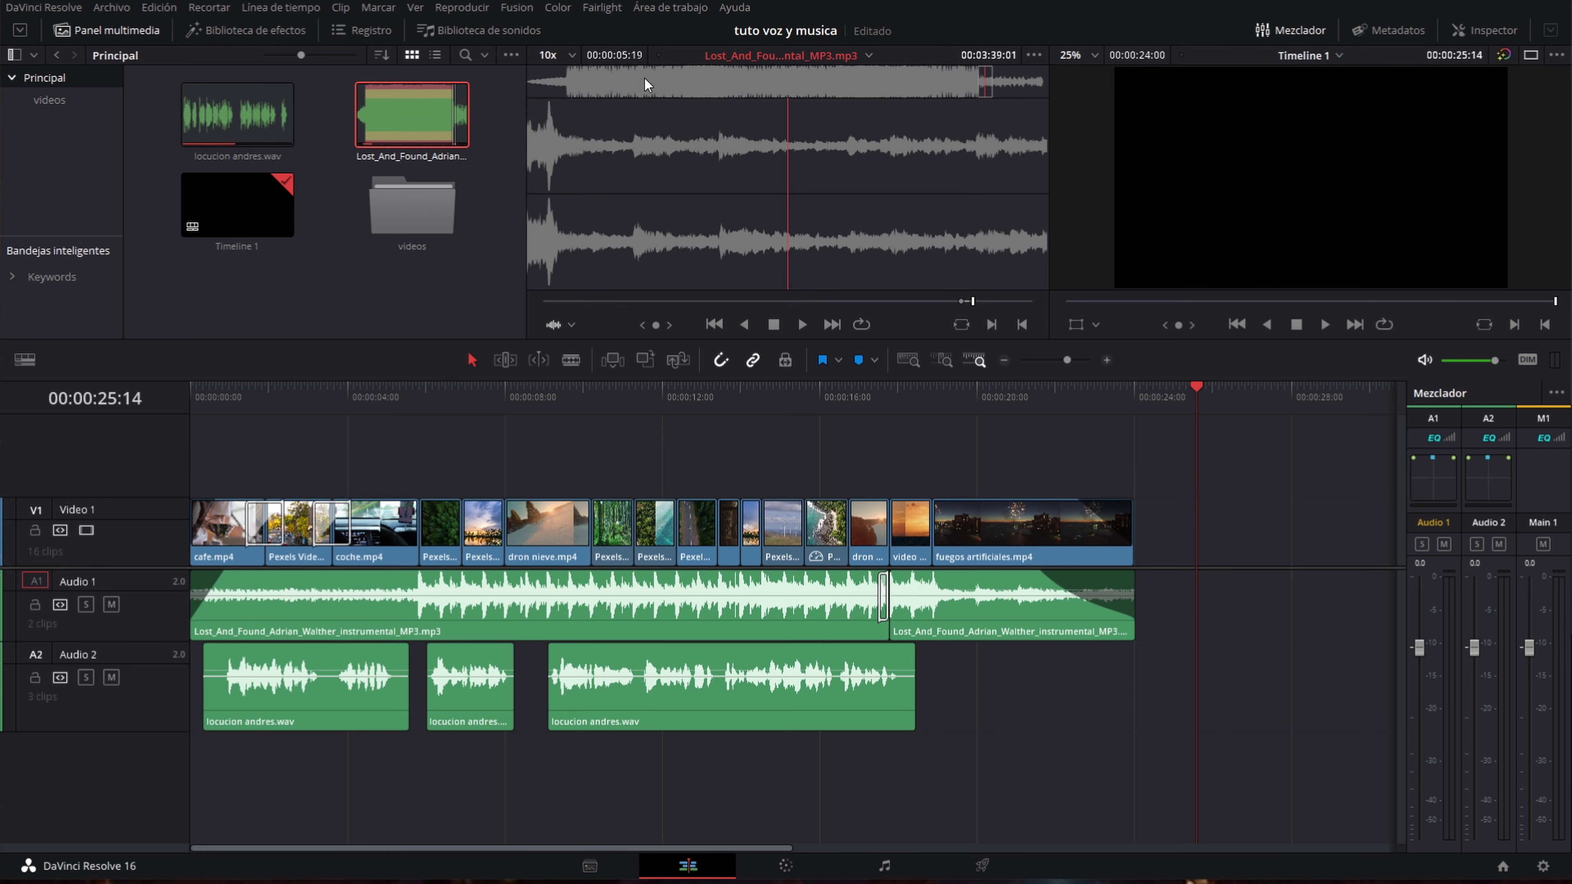
left_click(708, 86)
key("space")
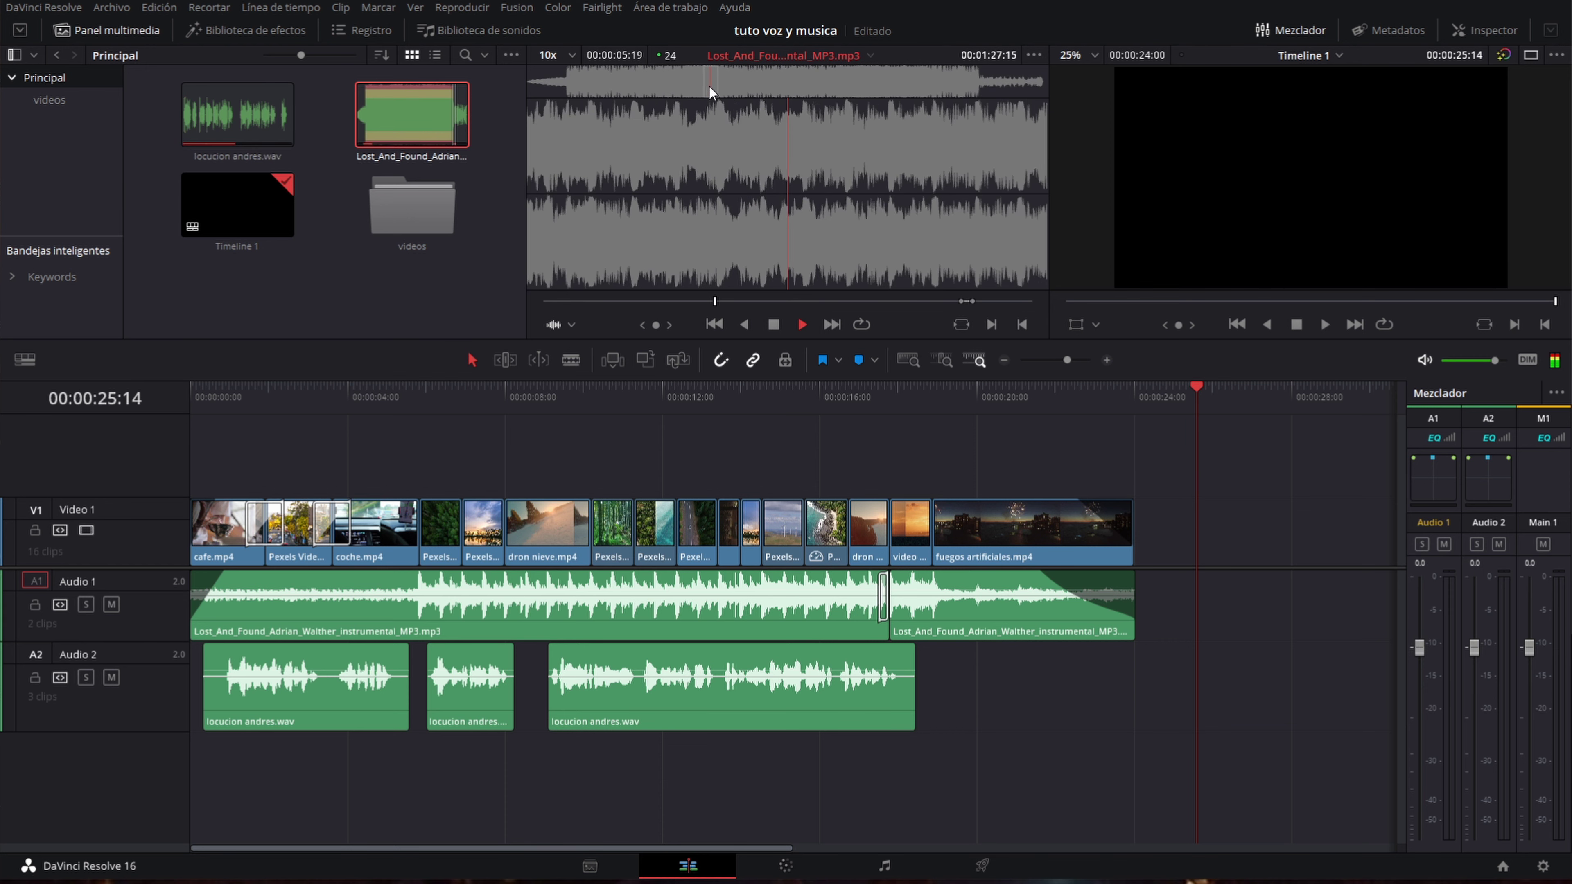
key("space")
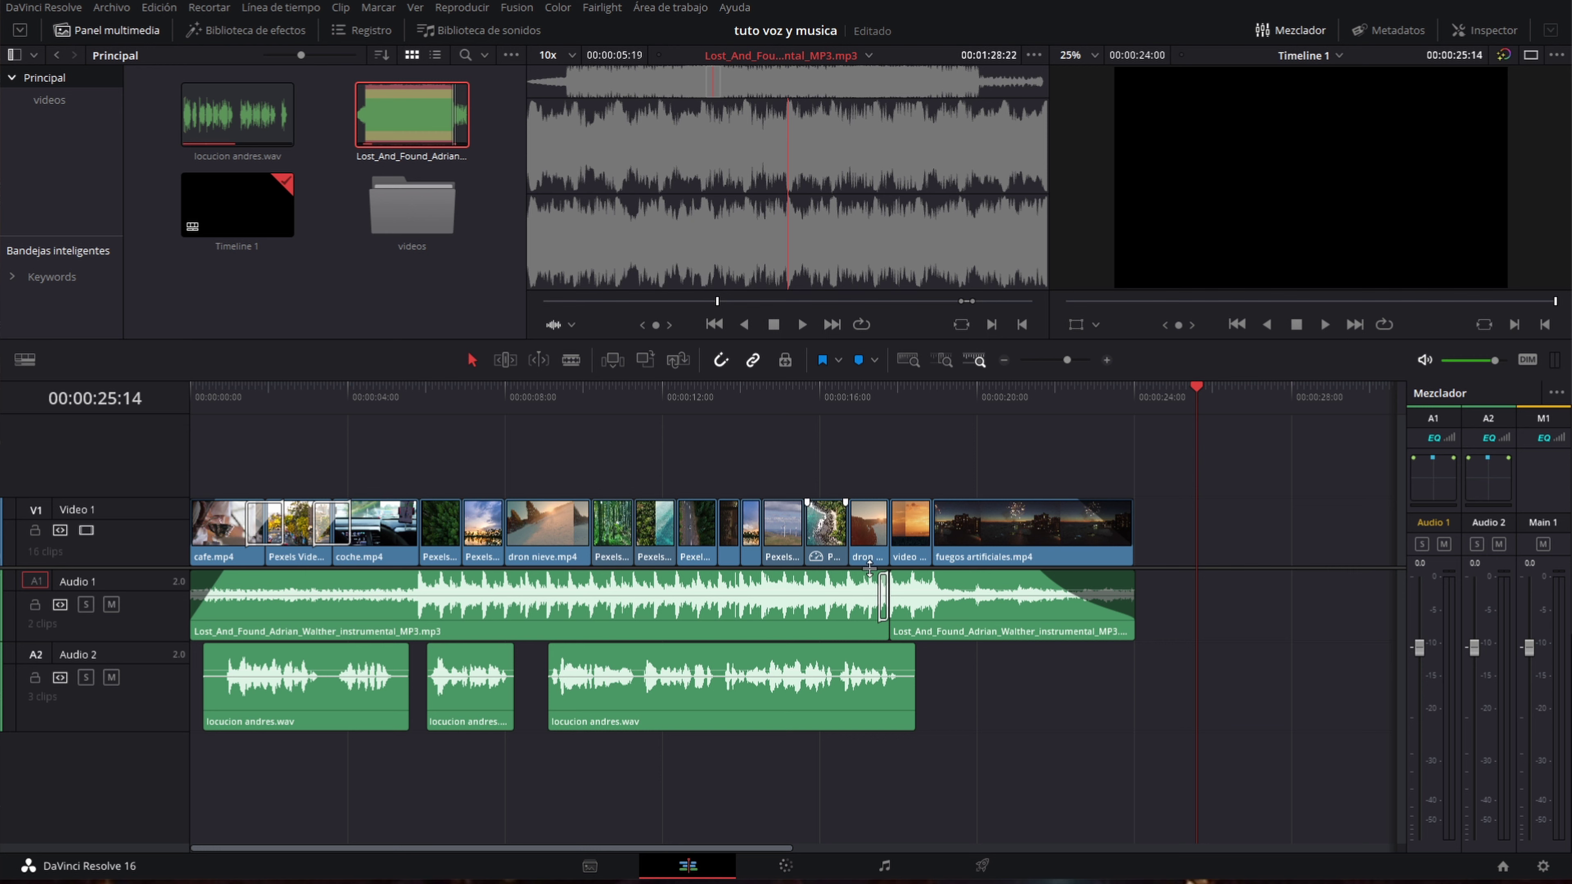
Delete the third voiceover clip from Audio 2.
left_click(465, 397)
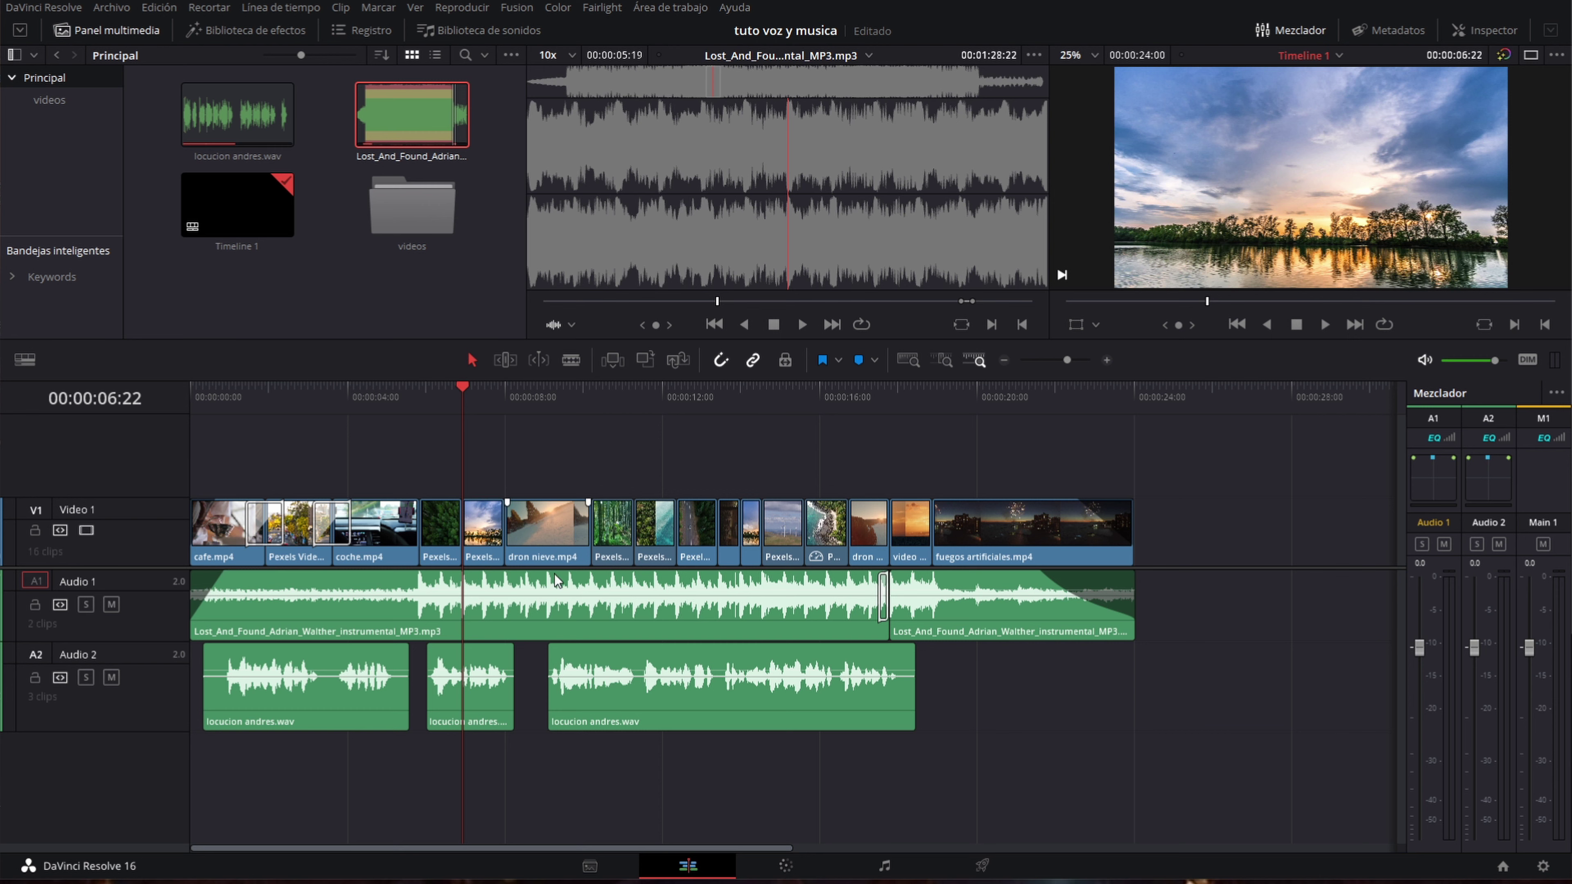
left_click(354, 611)
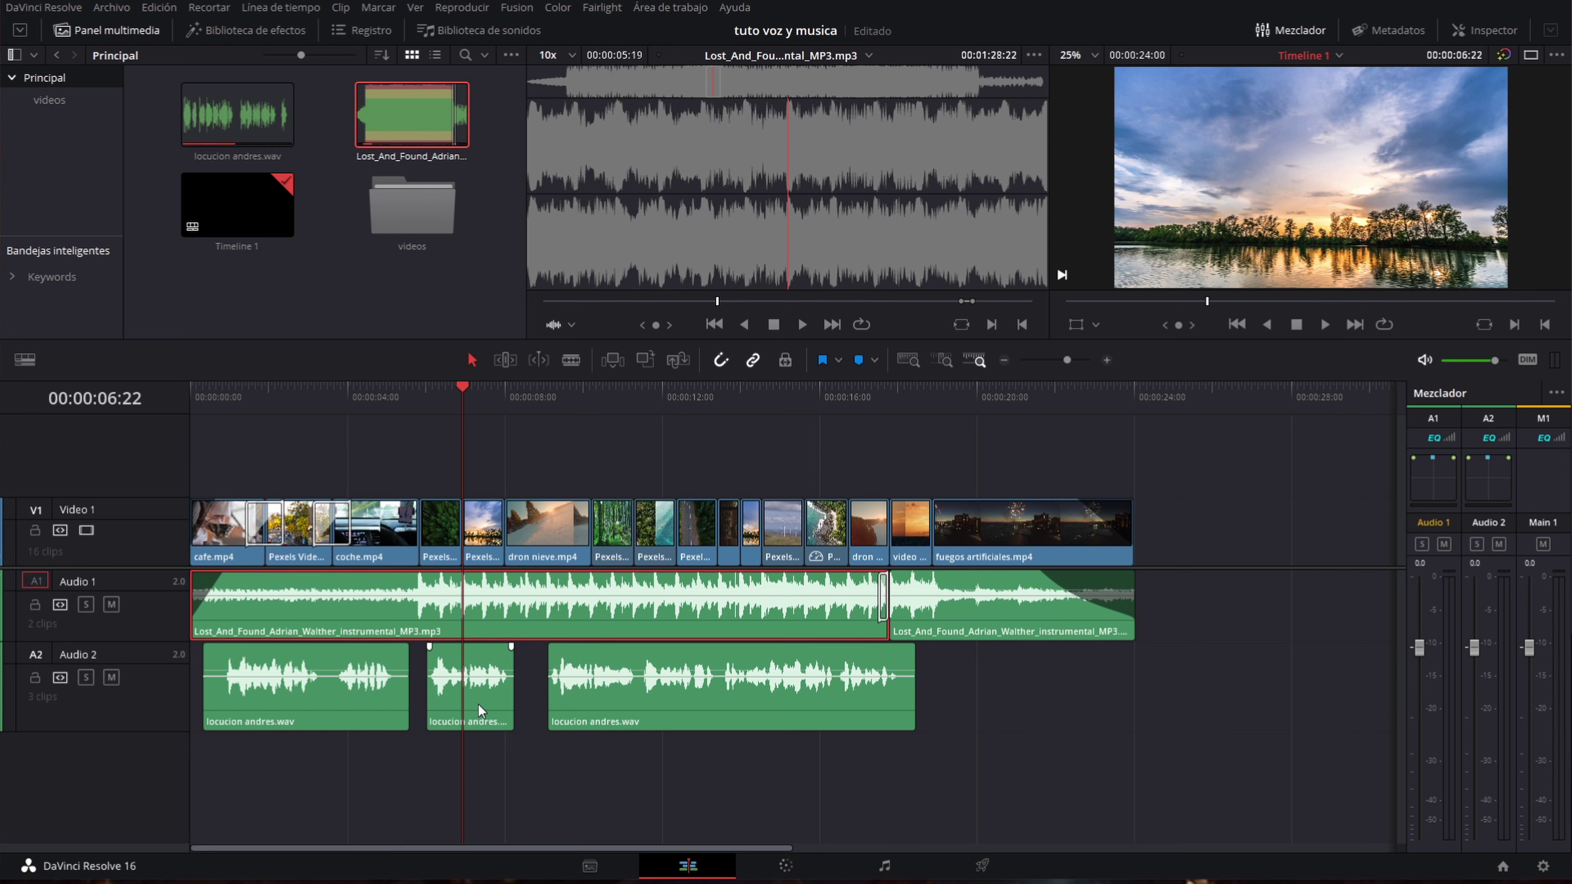
left_click(621, 705)
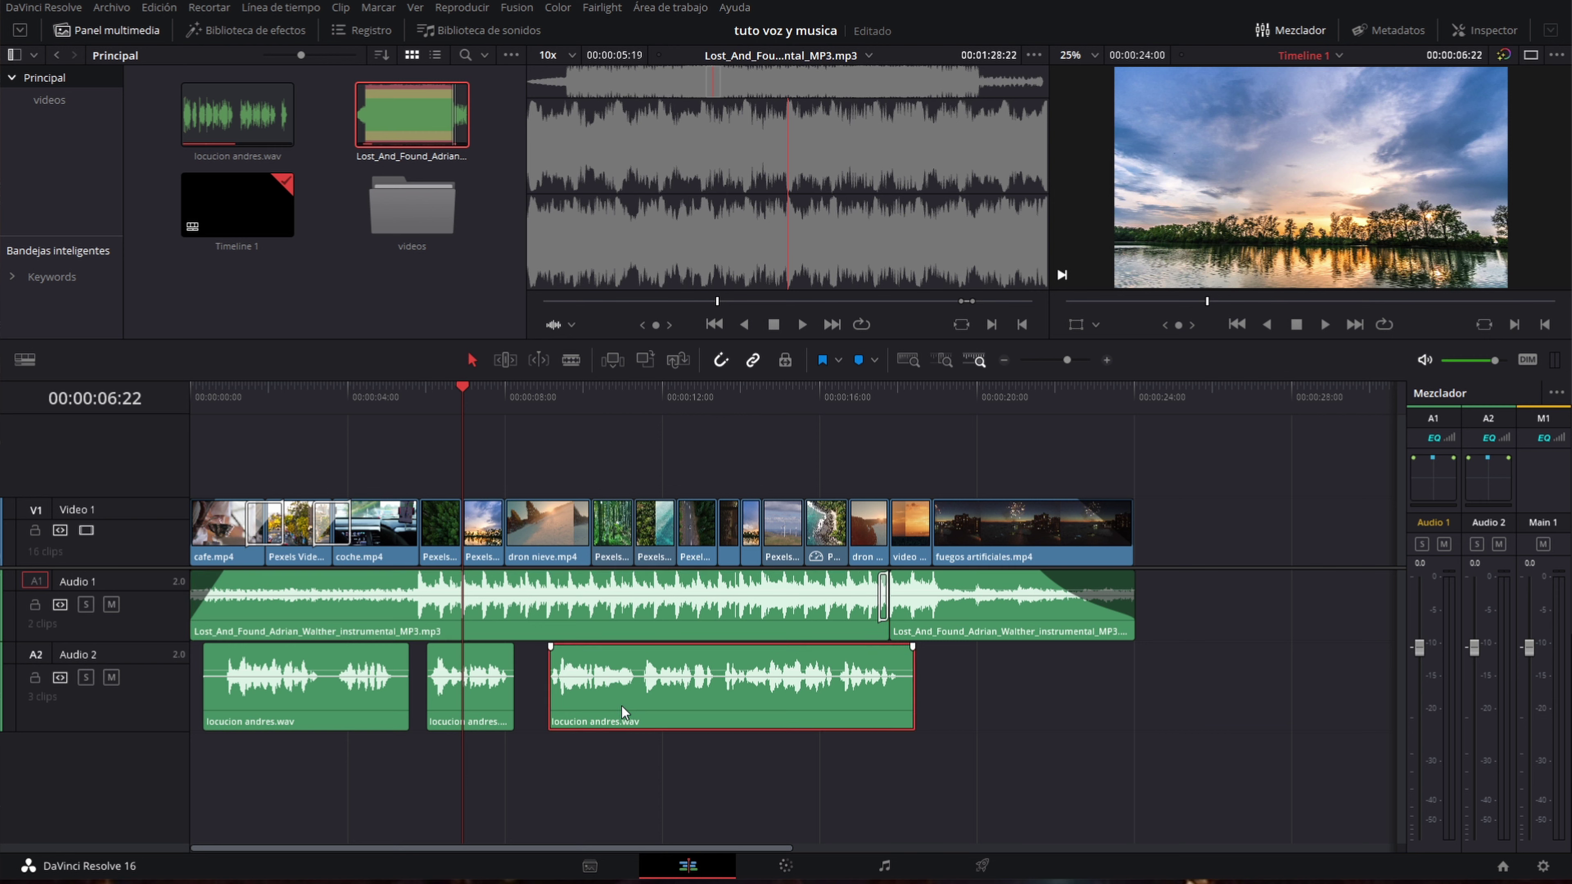
left_click(476, 700)
left_click(595, 700)
key("Delete")
Extend the second voiceover clip to about 17 seconds and save the project.
mouse_move(513, 700)
left_mouse_down()
mouse_move(919, 706)
mouse_move(888, 706)
left_mouse_up()
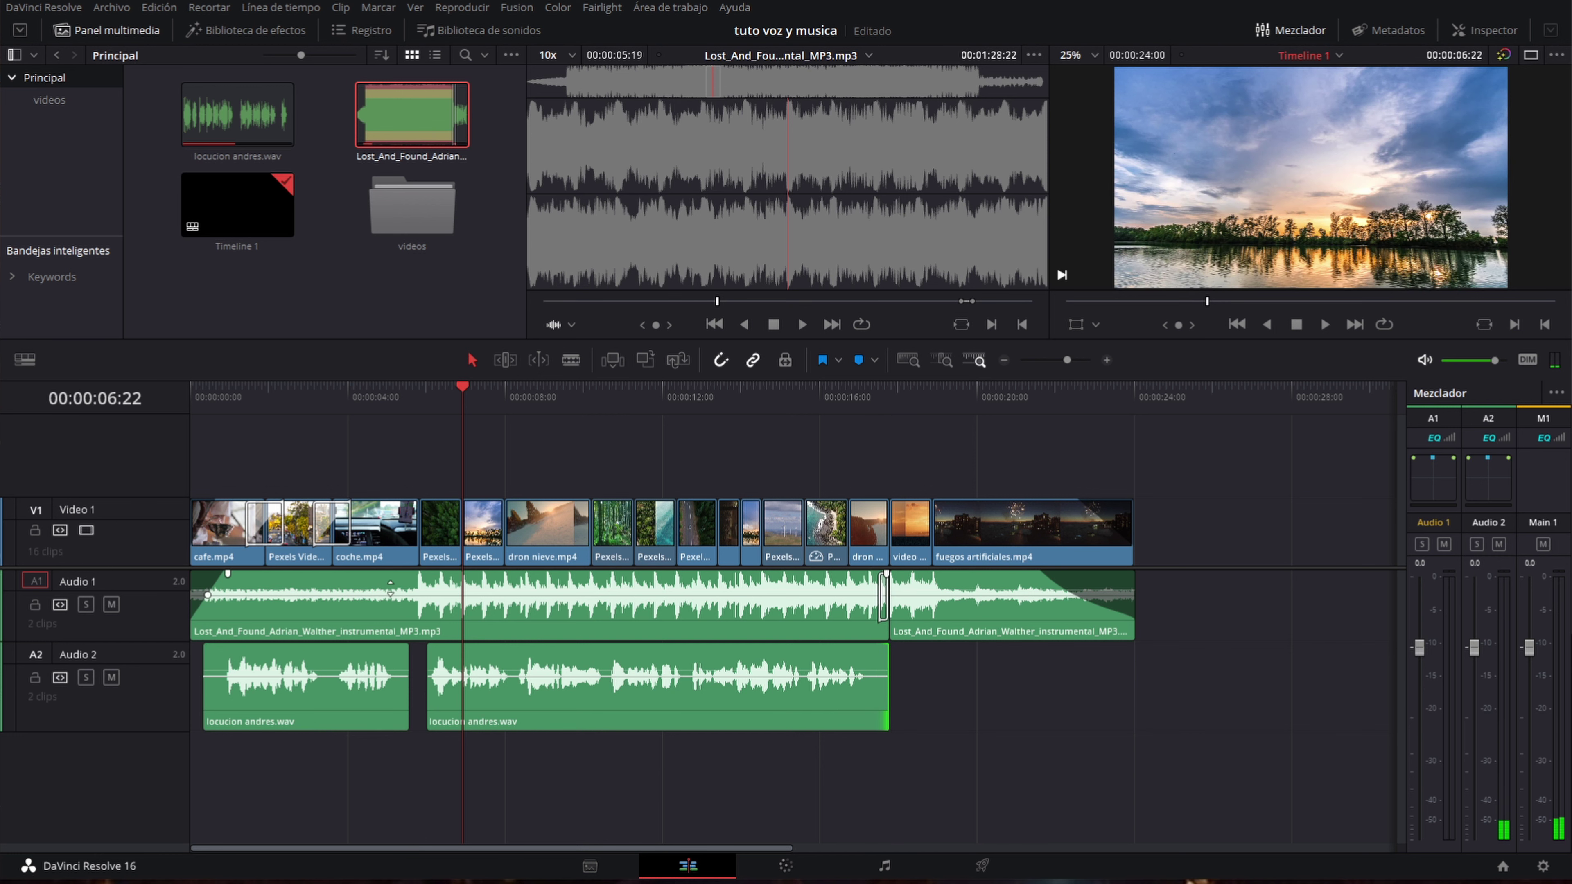
key("ctrl+s")
left_click(213, 402)
Play the edit from the start and again from about 2 s, then zoom the timeline in.
key("space")
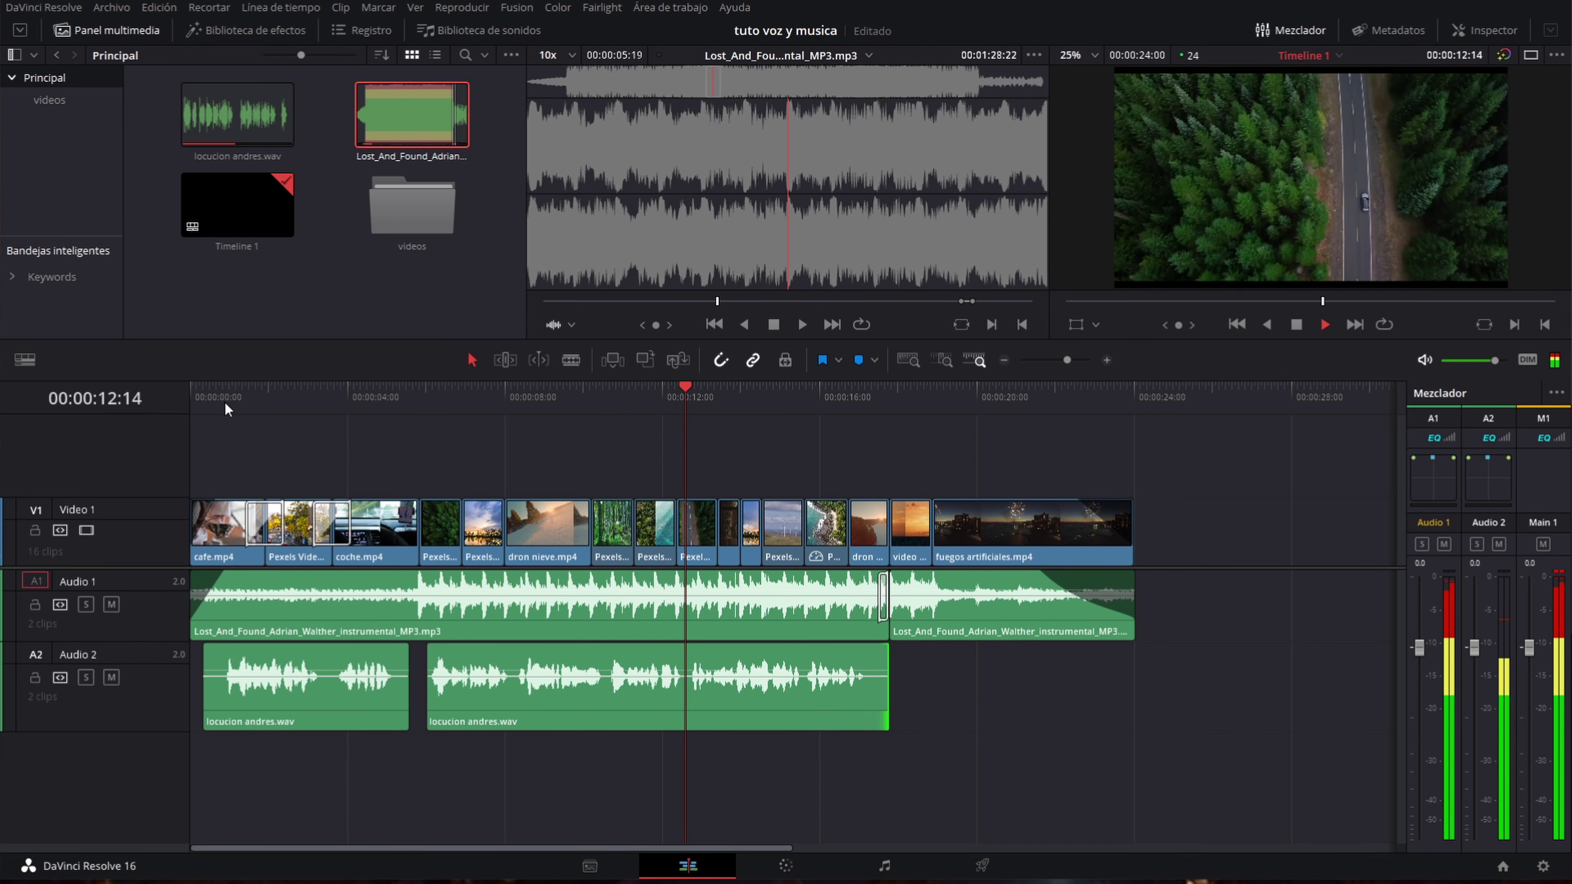
key("space")
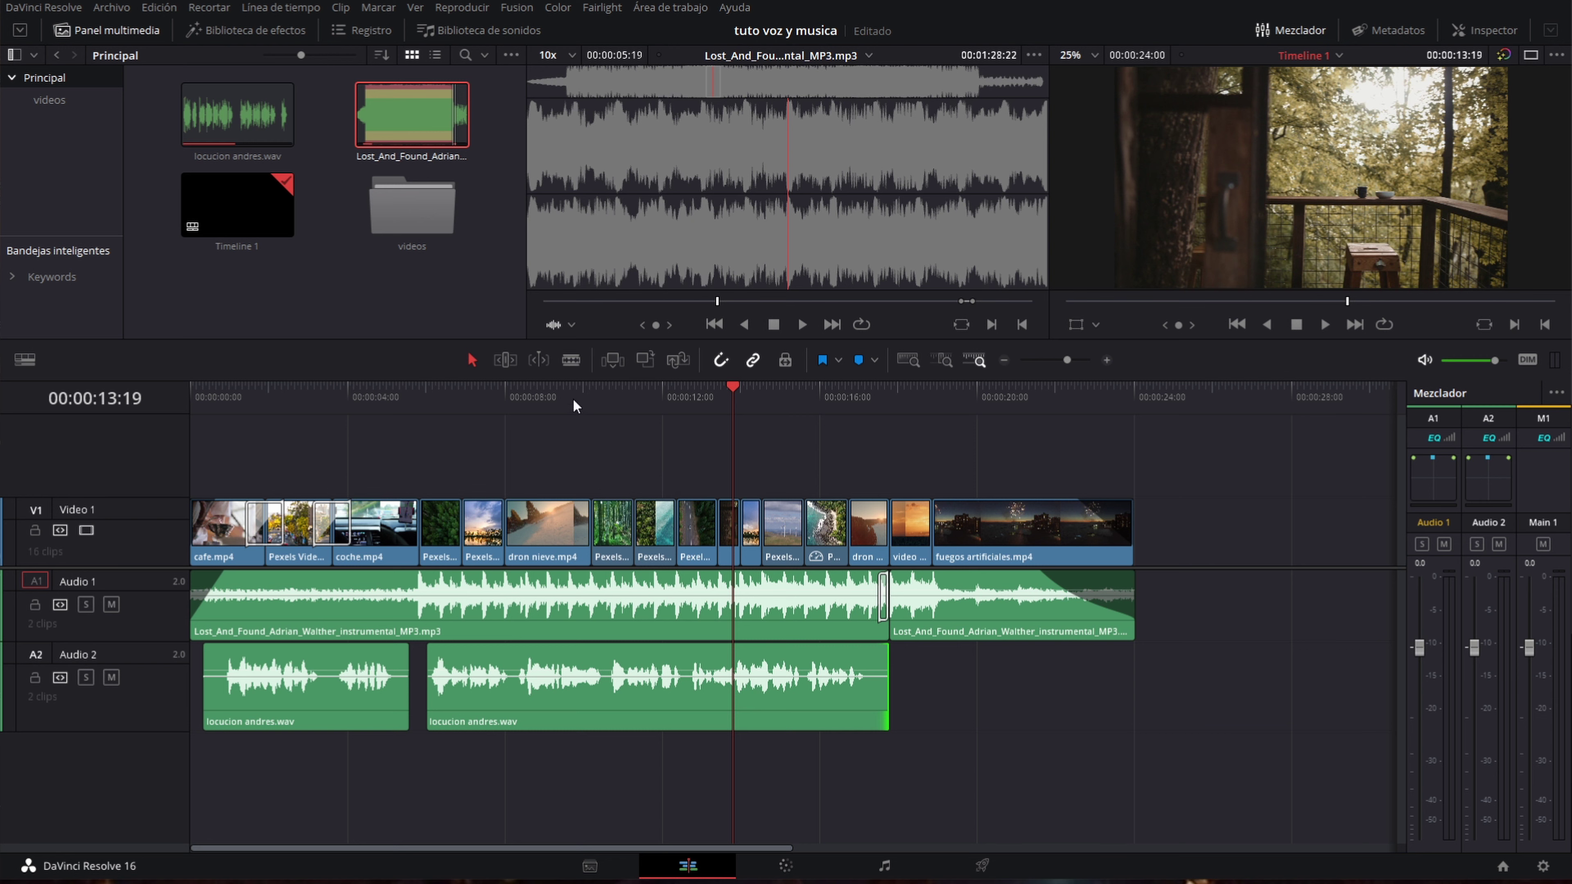
left_click(276, 394)
key("space")
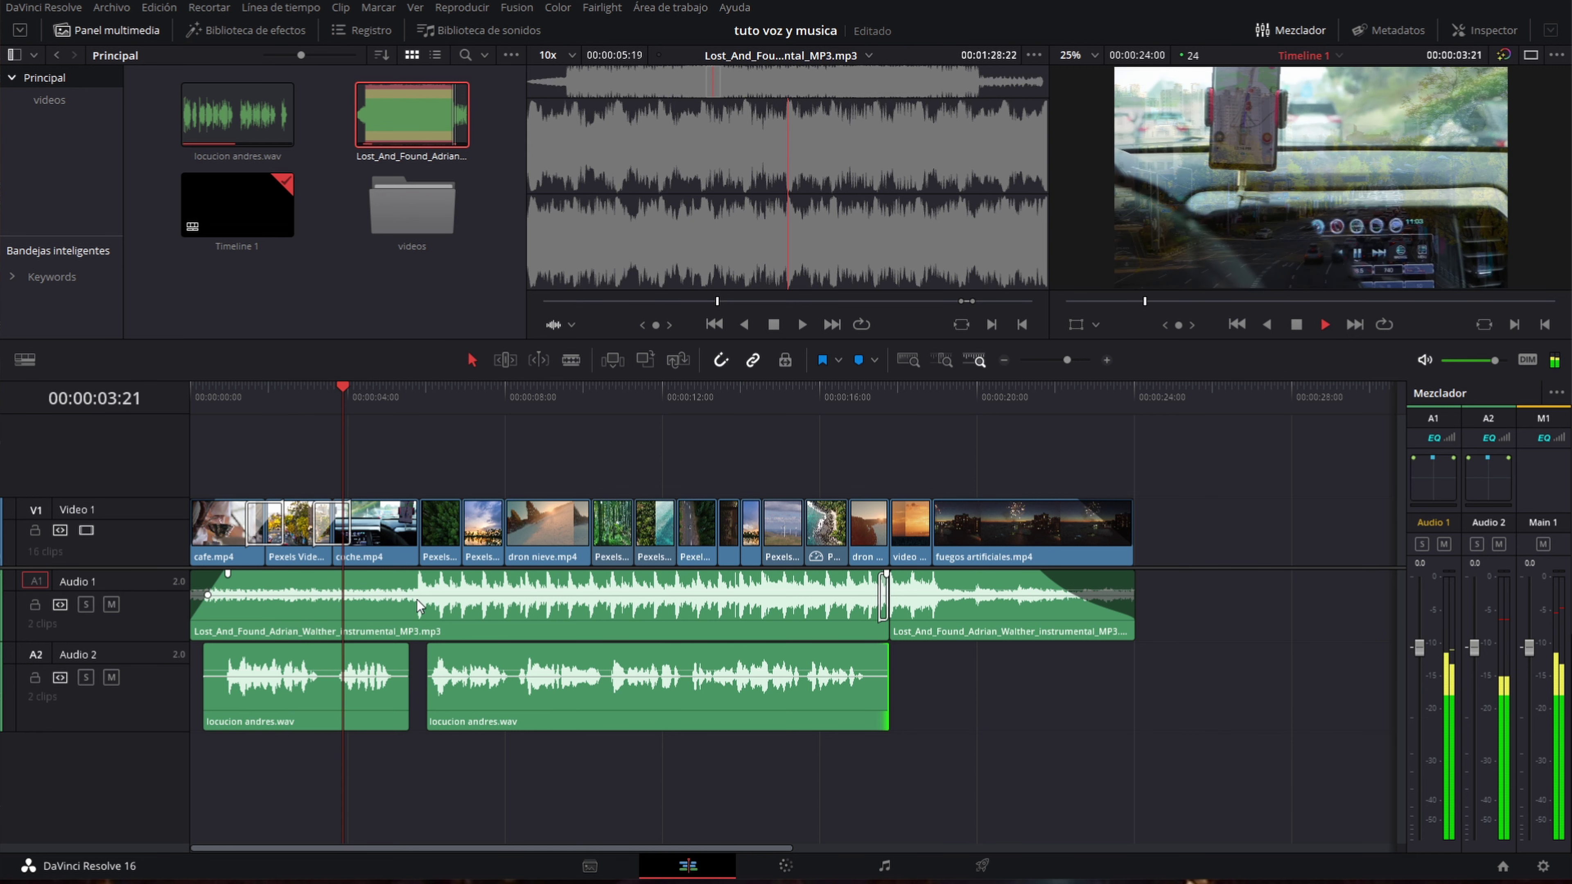
key("space")
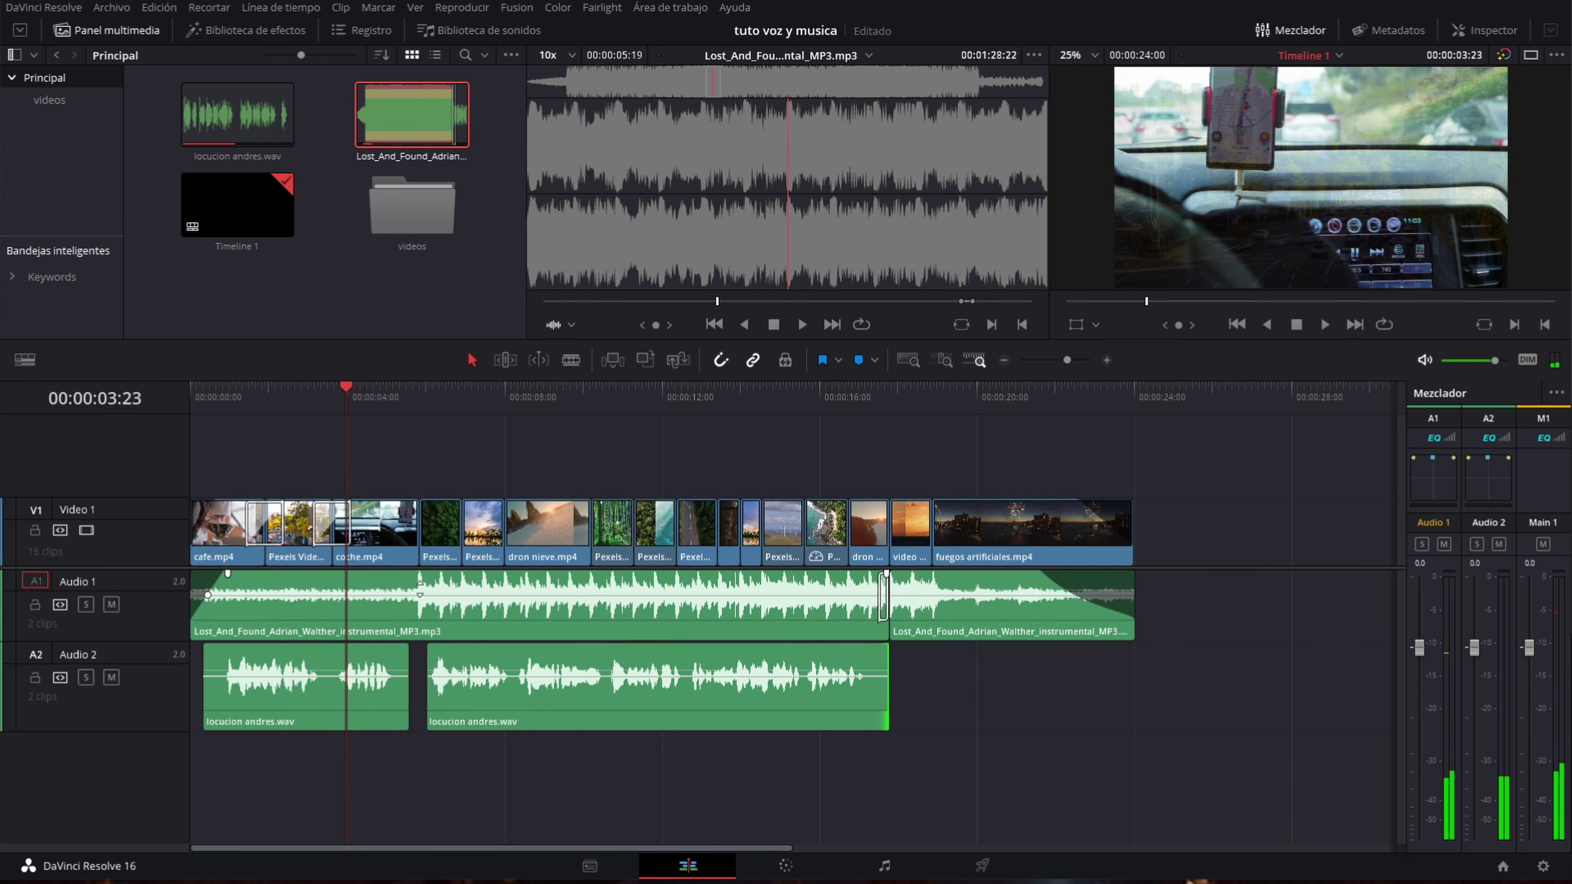
key("ctrl+equal")
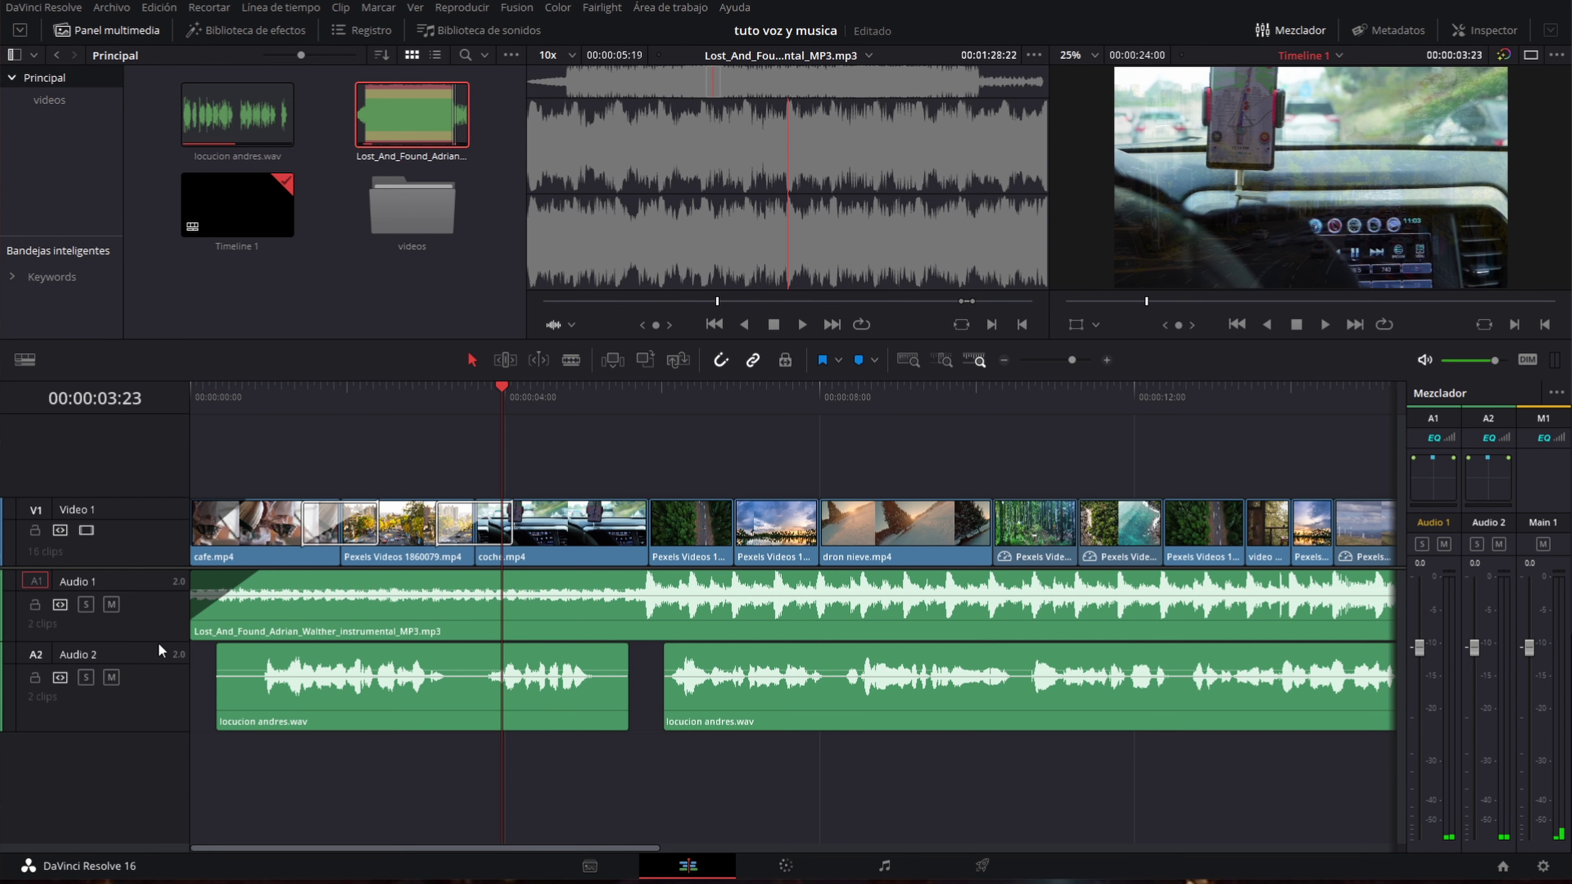
Make the Audio 1 and Audio 2 tracks taller and zoom in around the 5-second mark.
left_click_drag(165, 638, 164, 662)
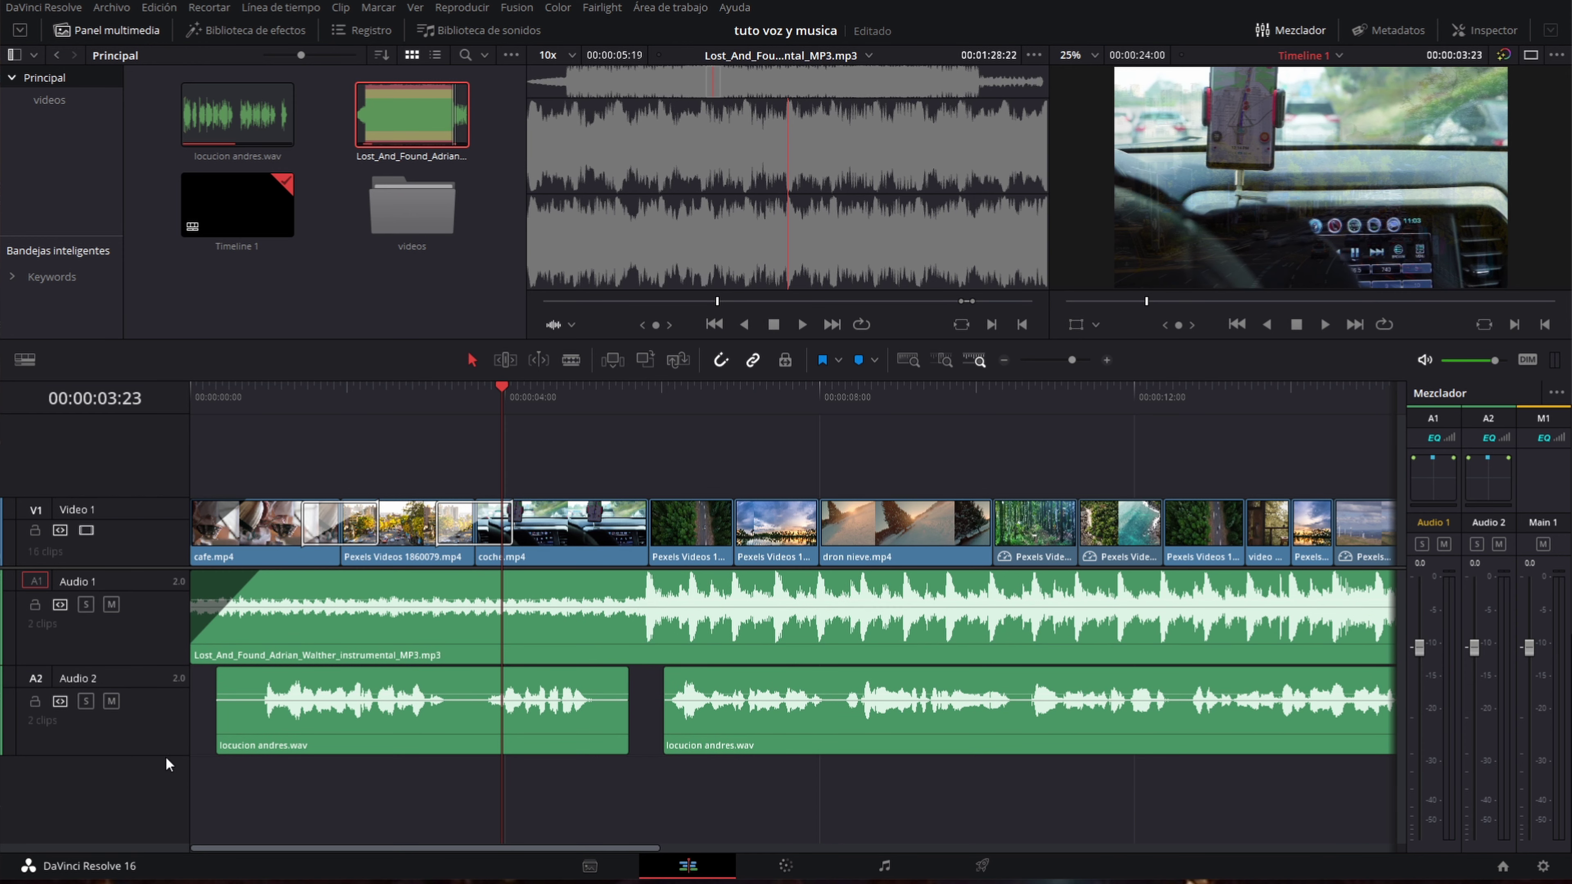
left_click_drag(165, 754, 164, 777)
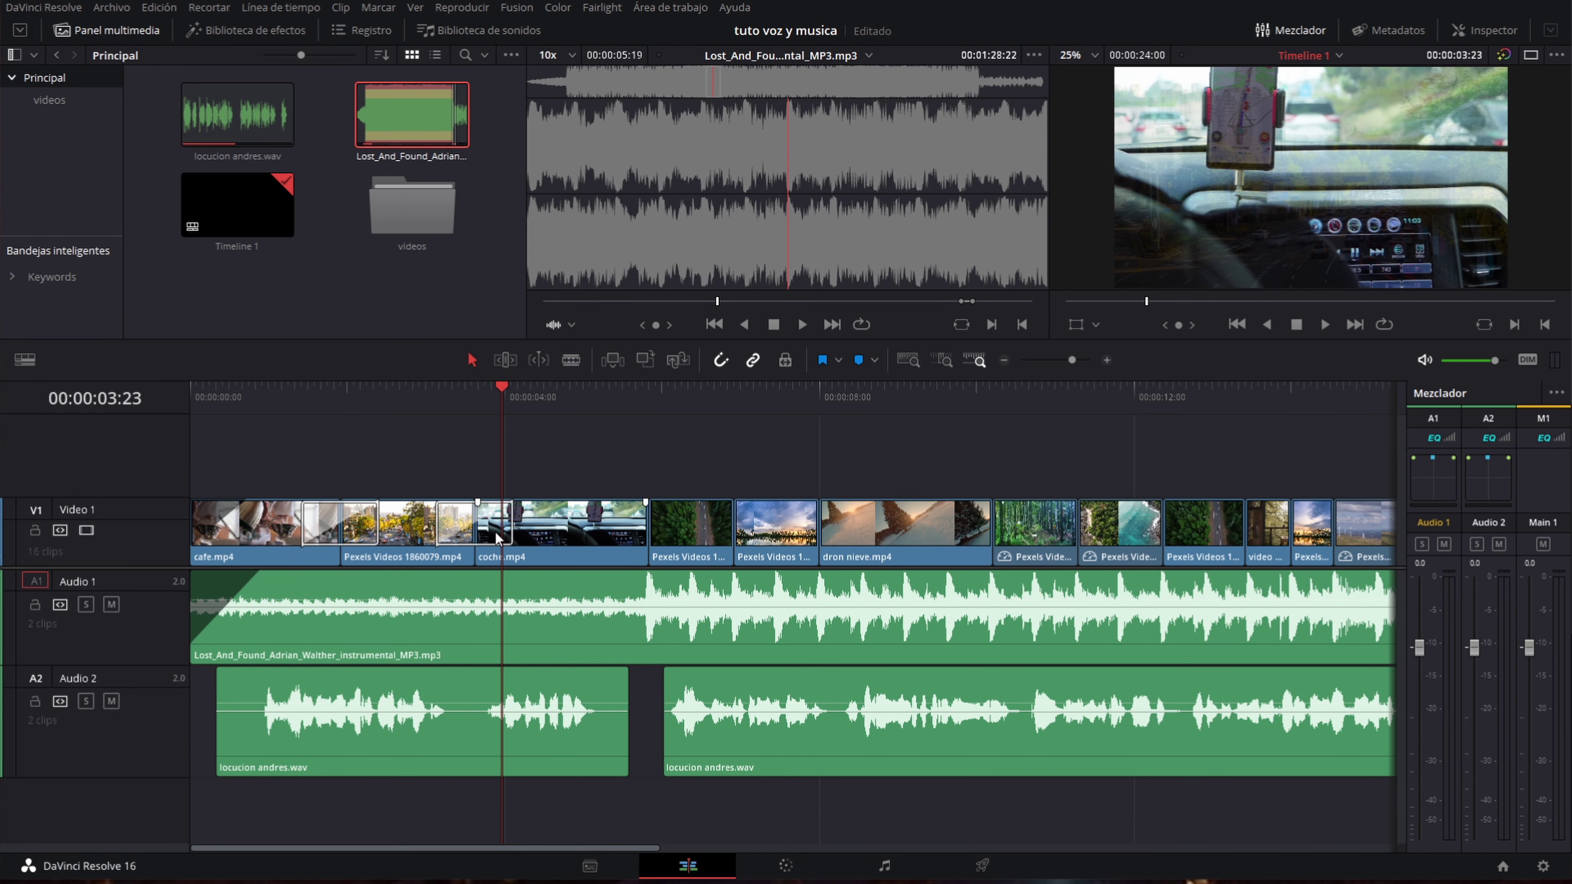
mouse_move(650, 578)
left_click(639, 397)
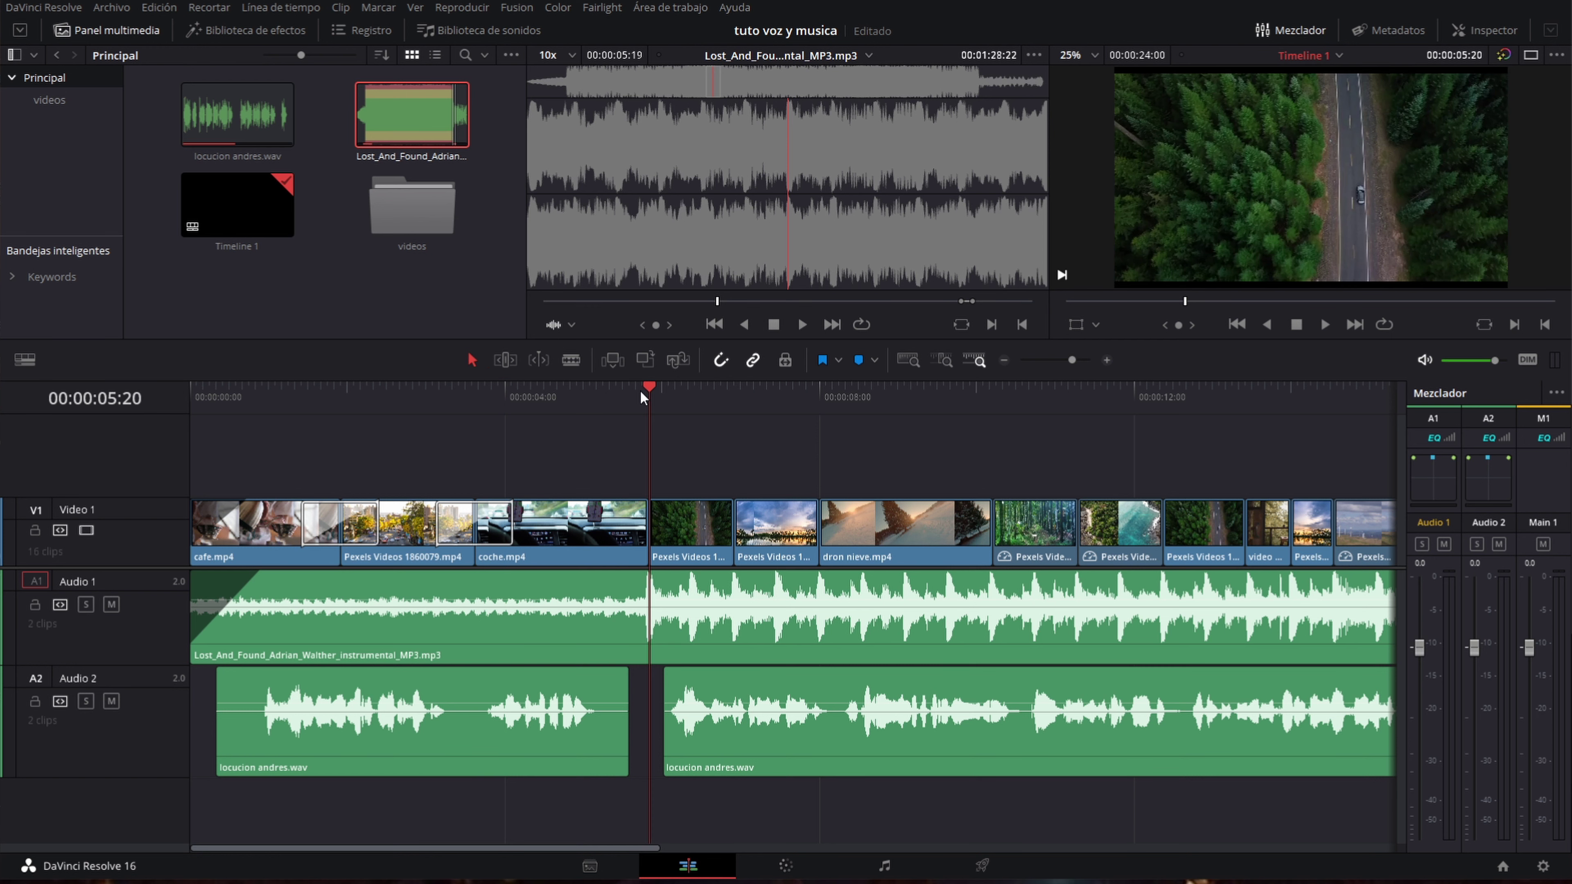
key("ctrl+equal")
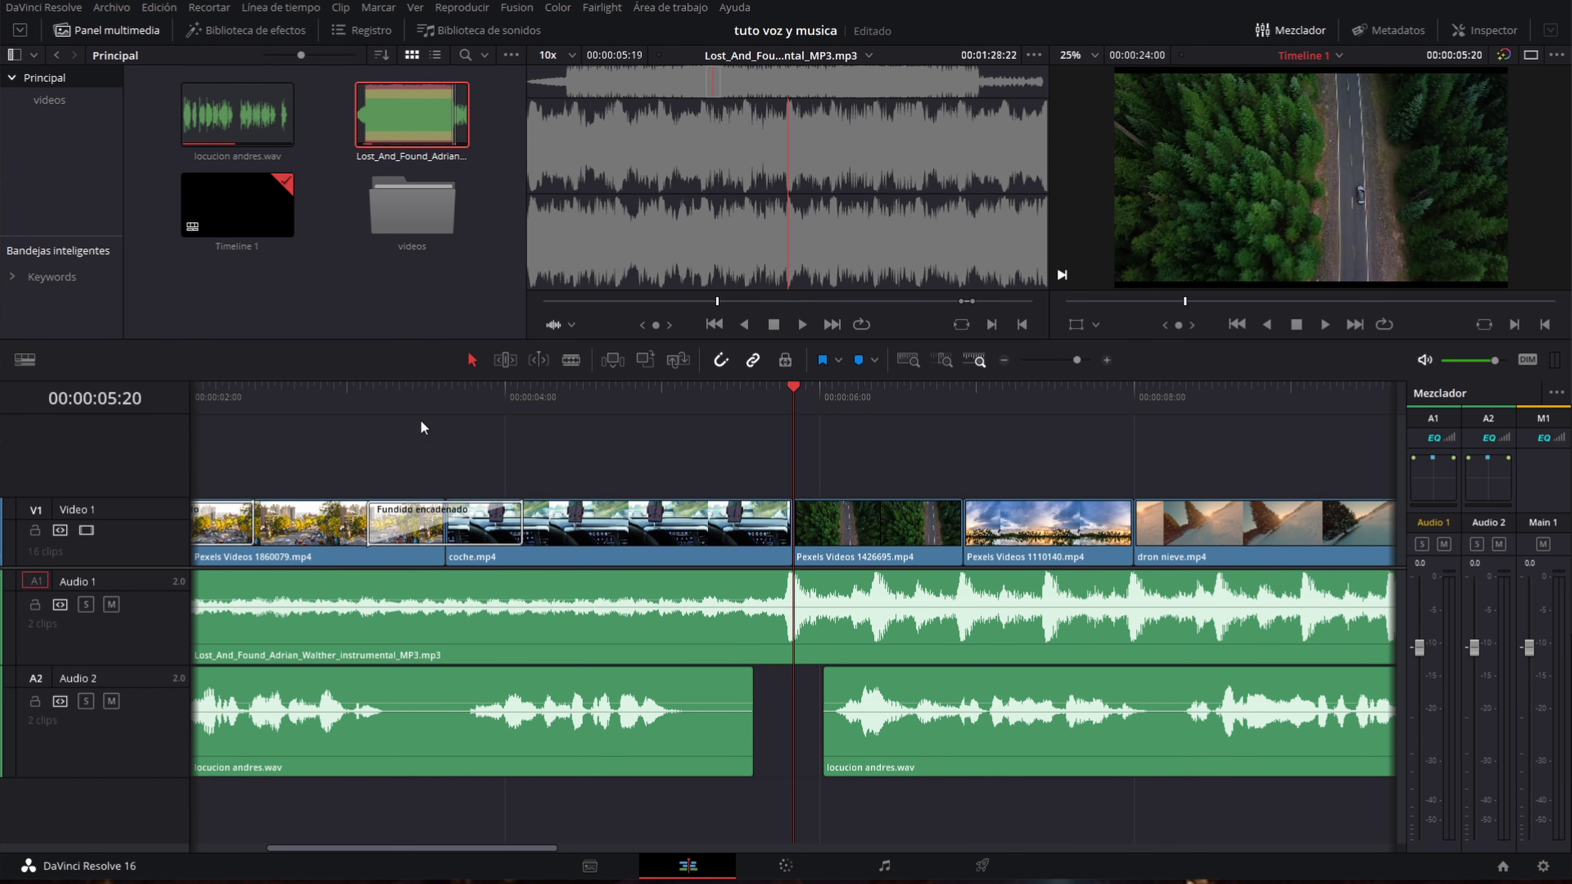
Scrub past the end of coche.mp4, zoom back out to the whole edit and resume playback.
left_click(409, 397)
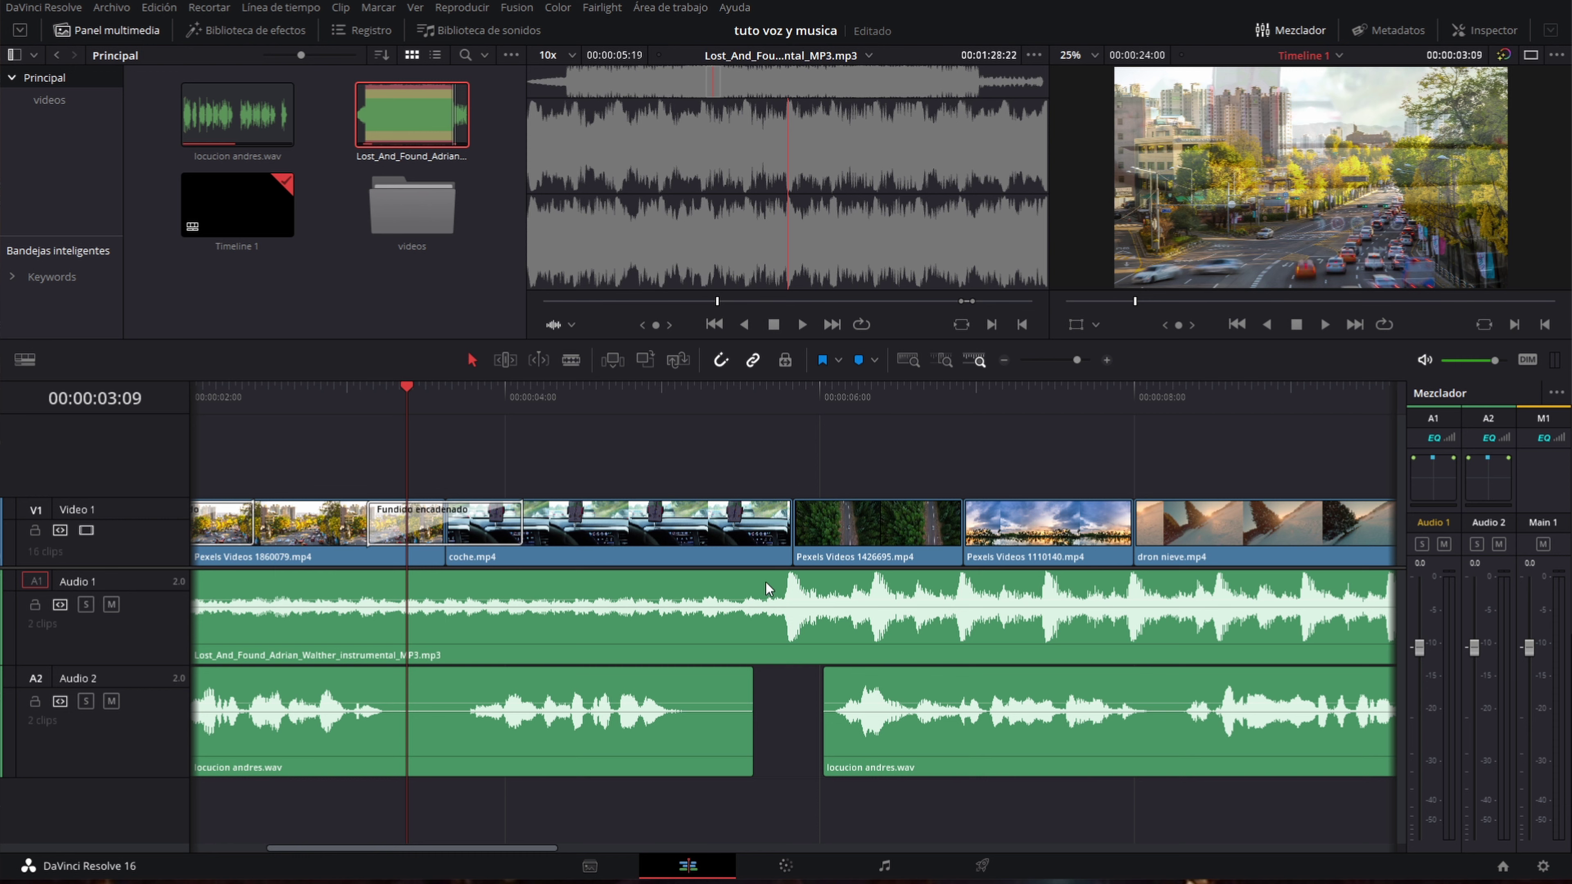
left_click(782, 401)
left_click(864, 395)
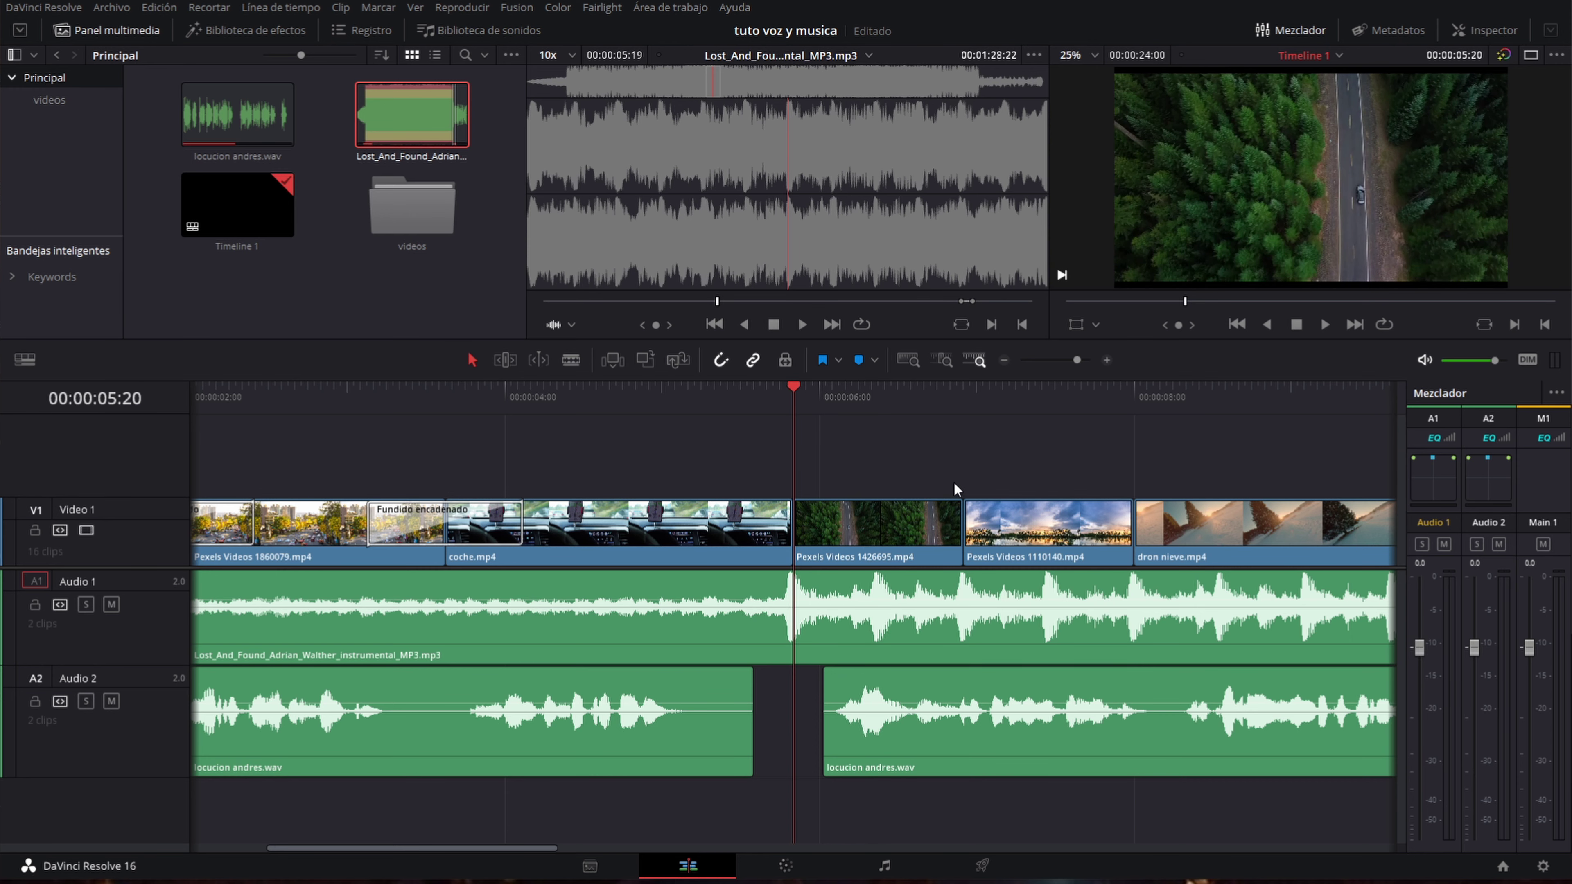
scroll(953, 482, "down", 3)
scroll(945, 484, "down", 3)
key("space")
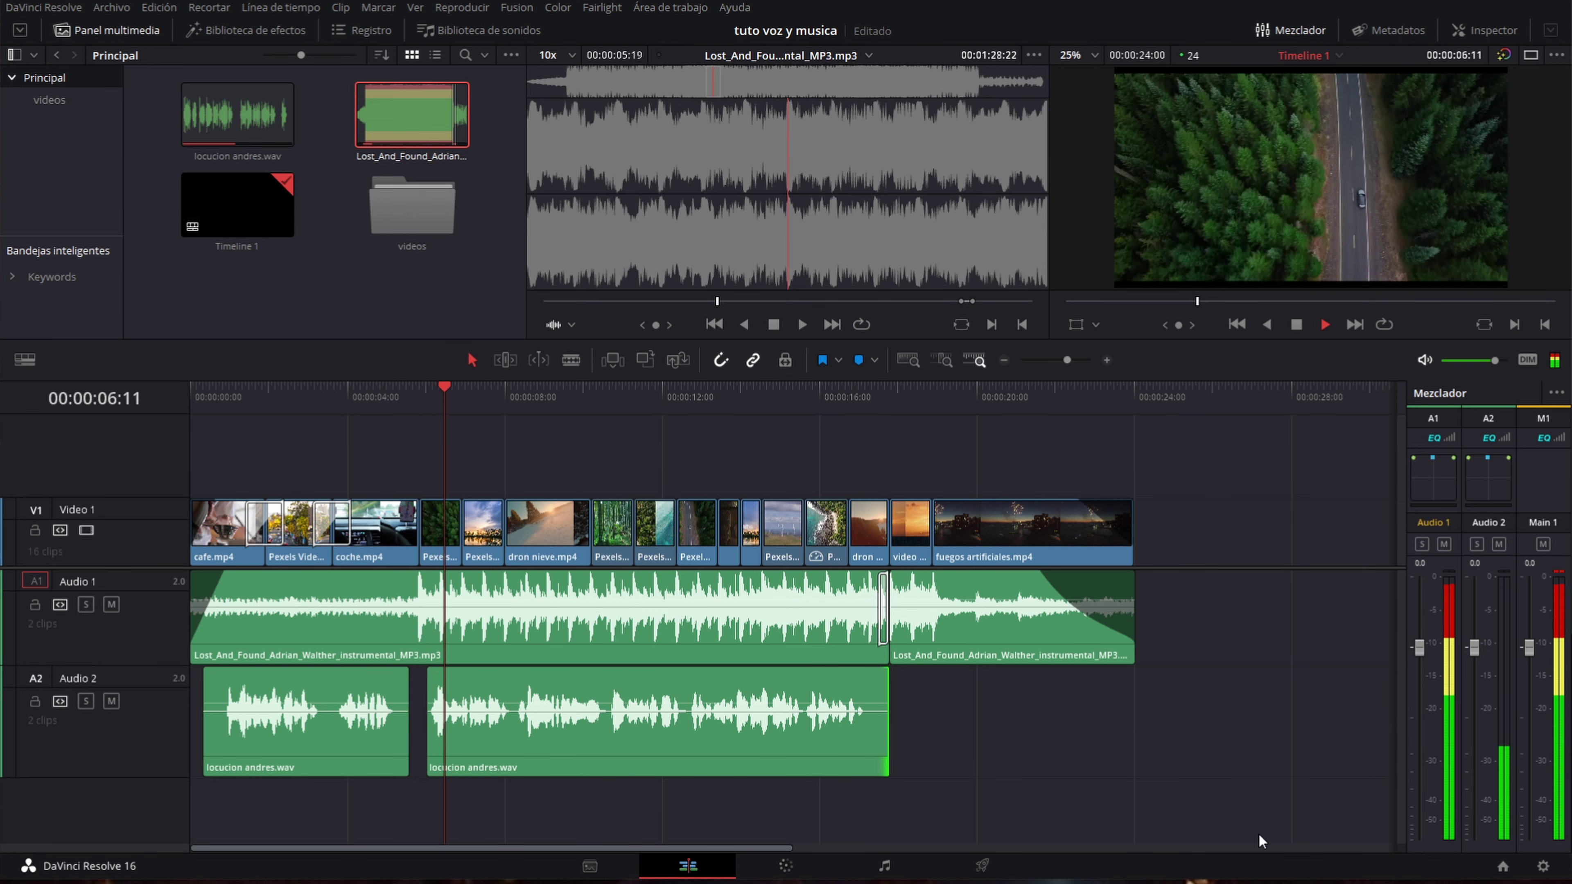
Mute the Audio 2 voiceover track and play the music alone, stopping at 00:00:12:22.
key("space")
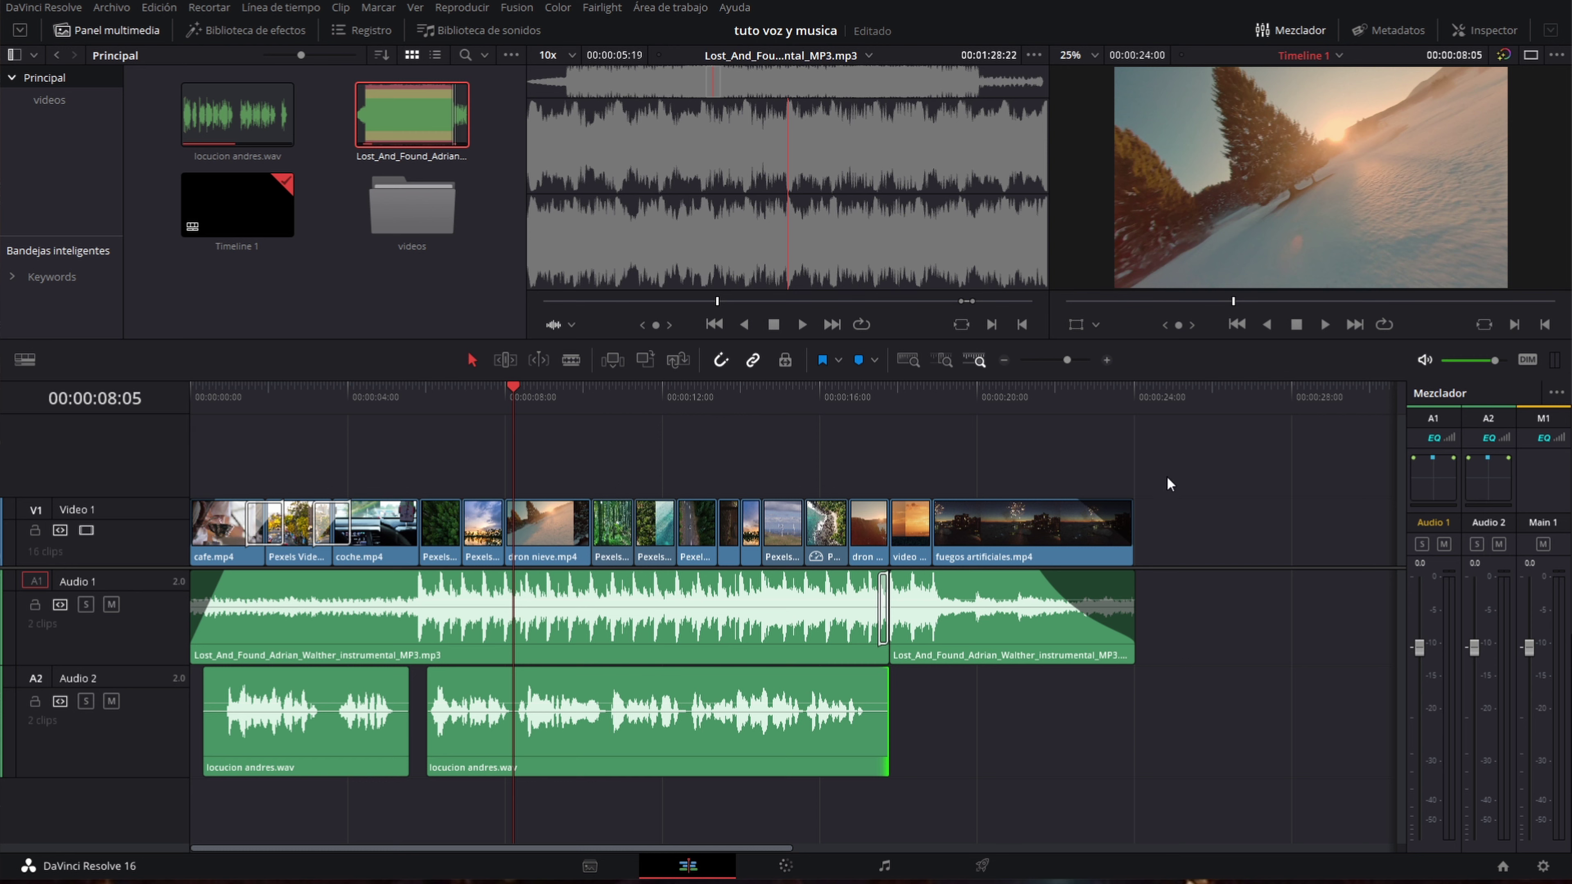
key("space")
key("space")
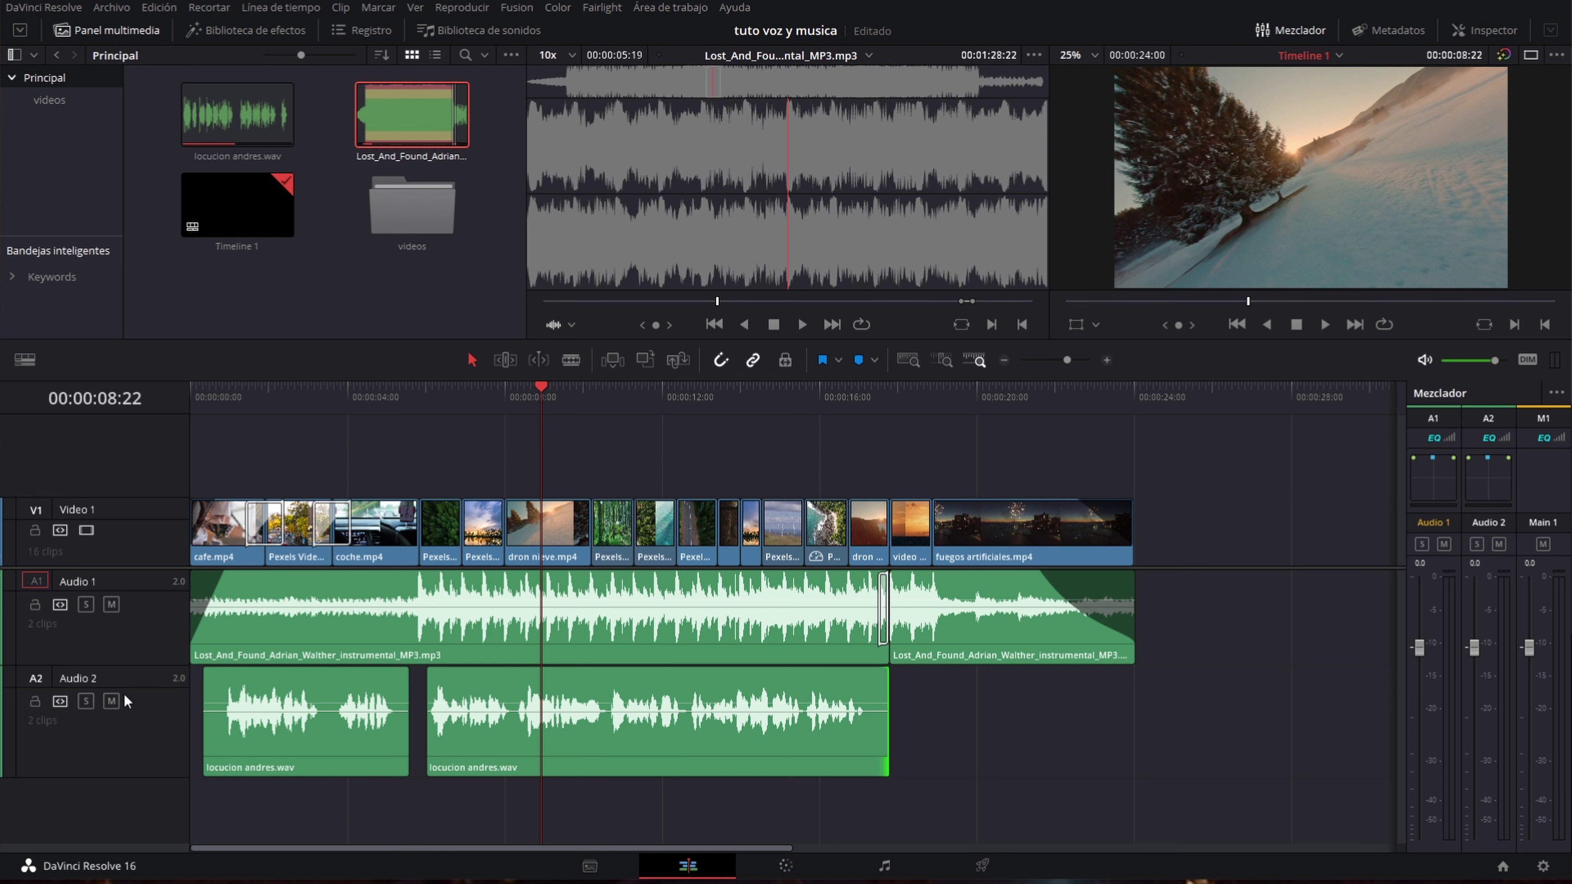
left_click(111, 701)
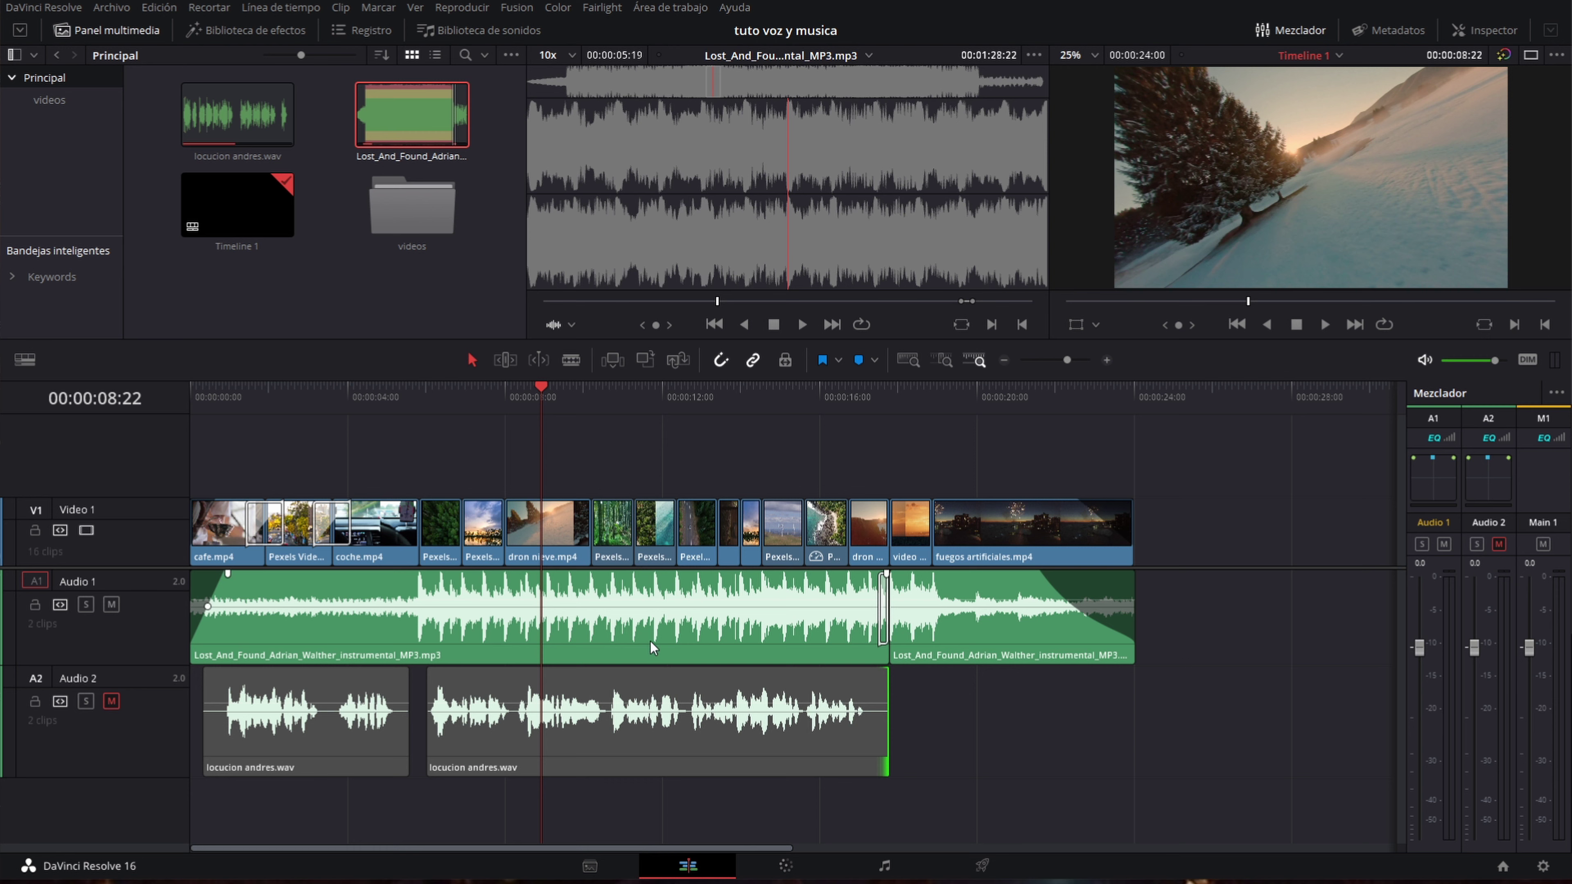
key("space")
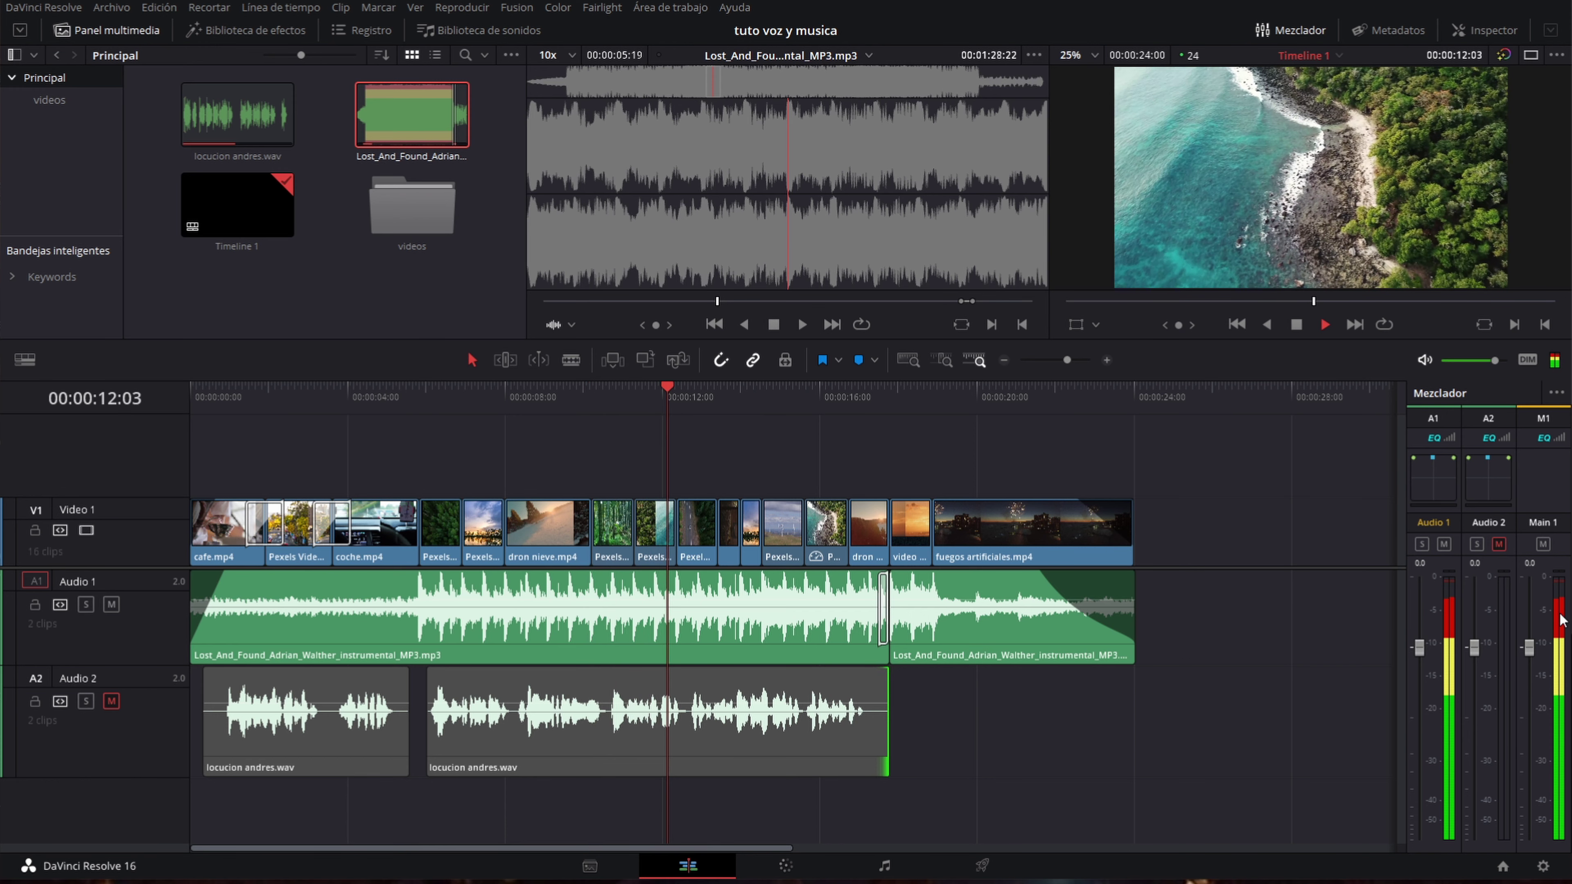
key("space")
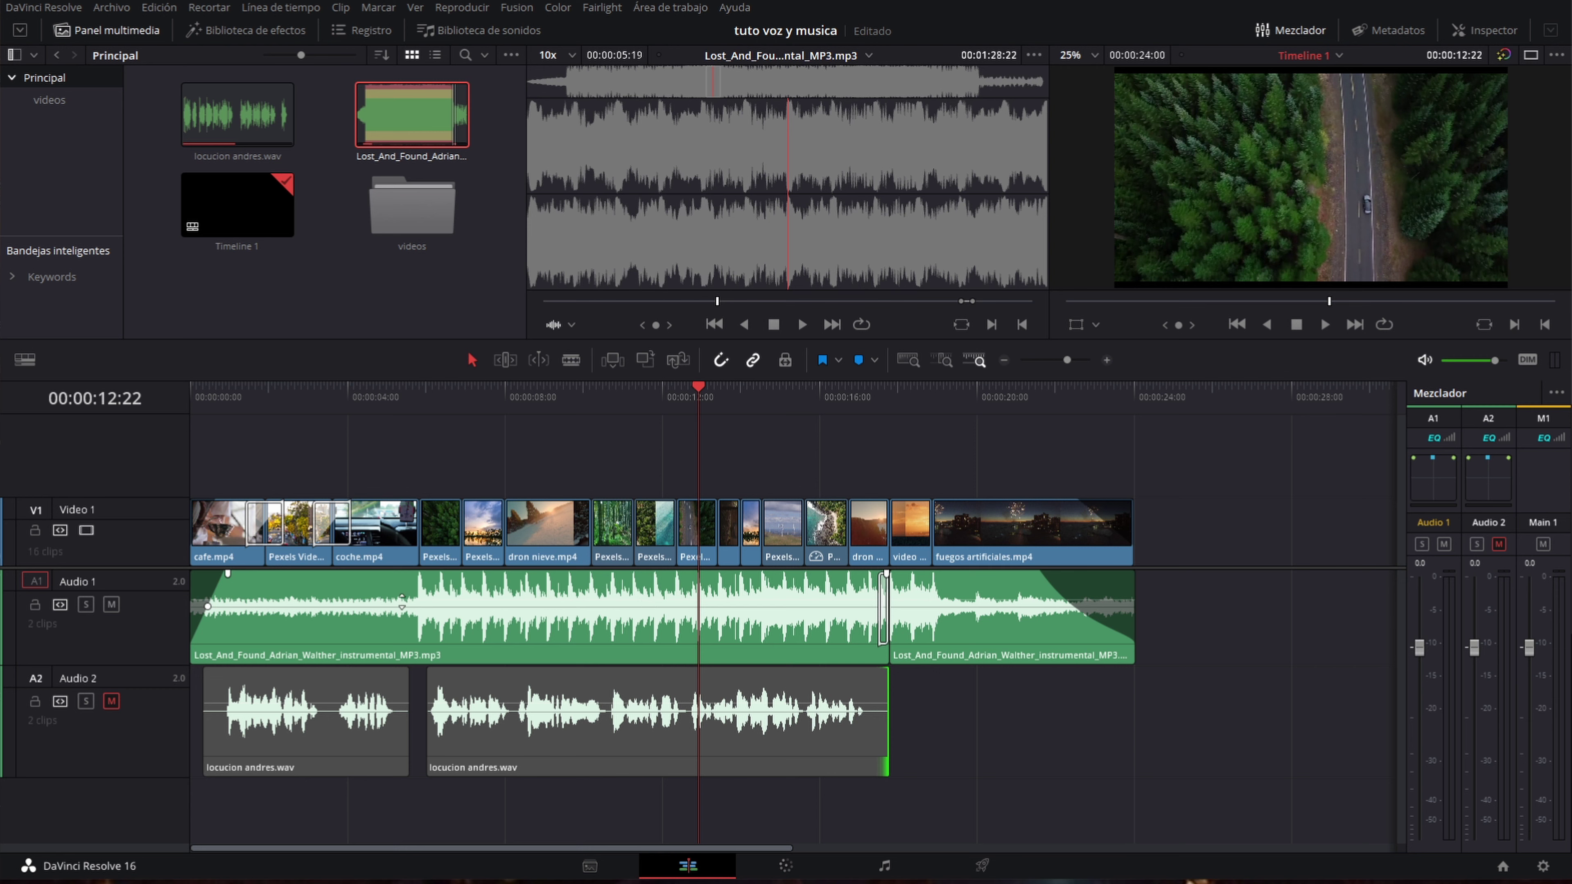
Set the first music clip's volume line to about 0 dB, checking it by playback.
left_click(417, 600)
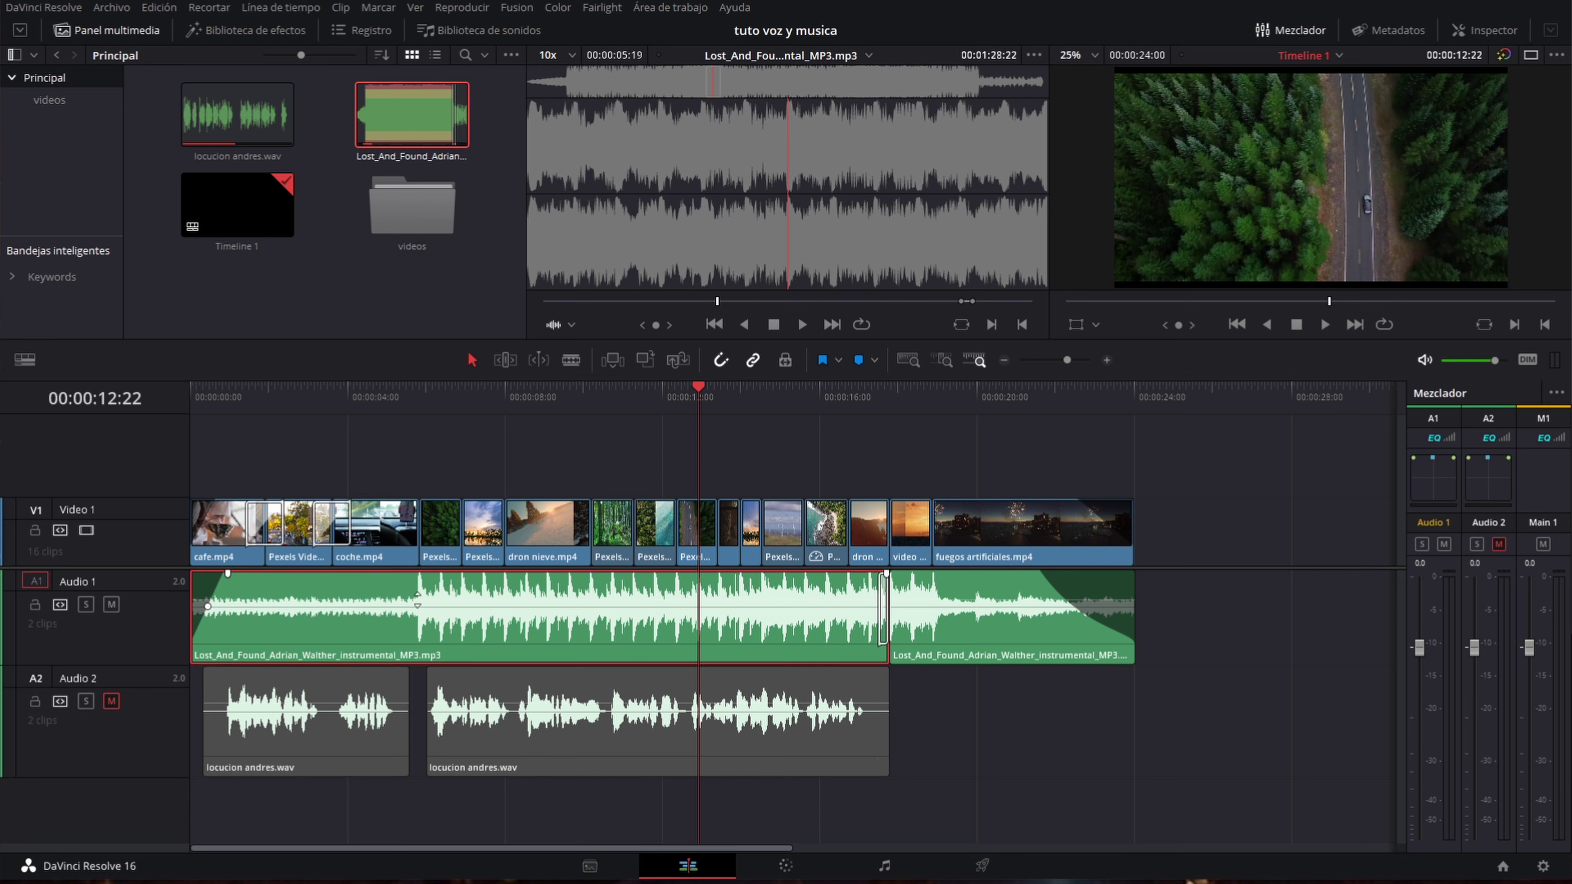
left_click_drag(414, 598, 441, 590)
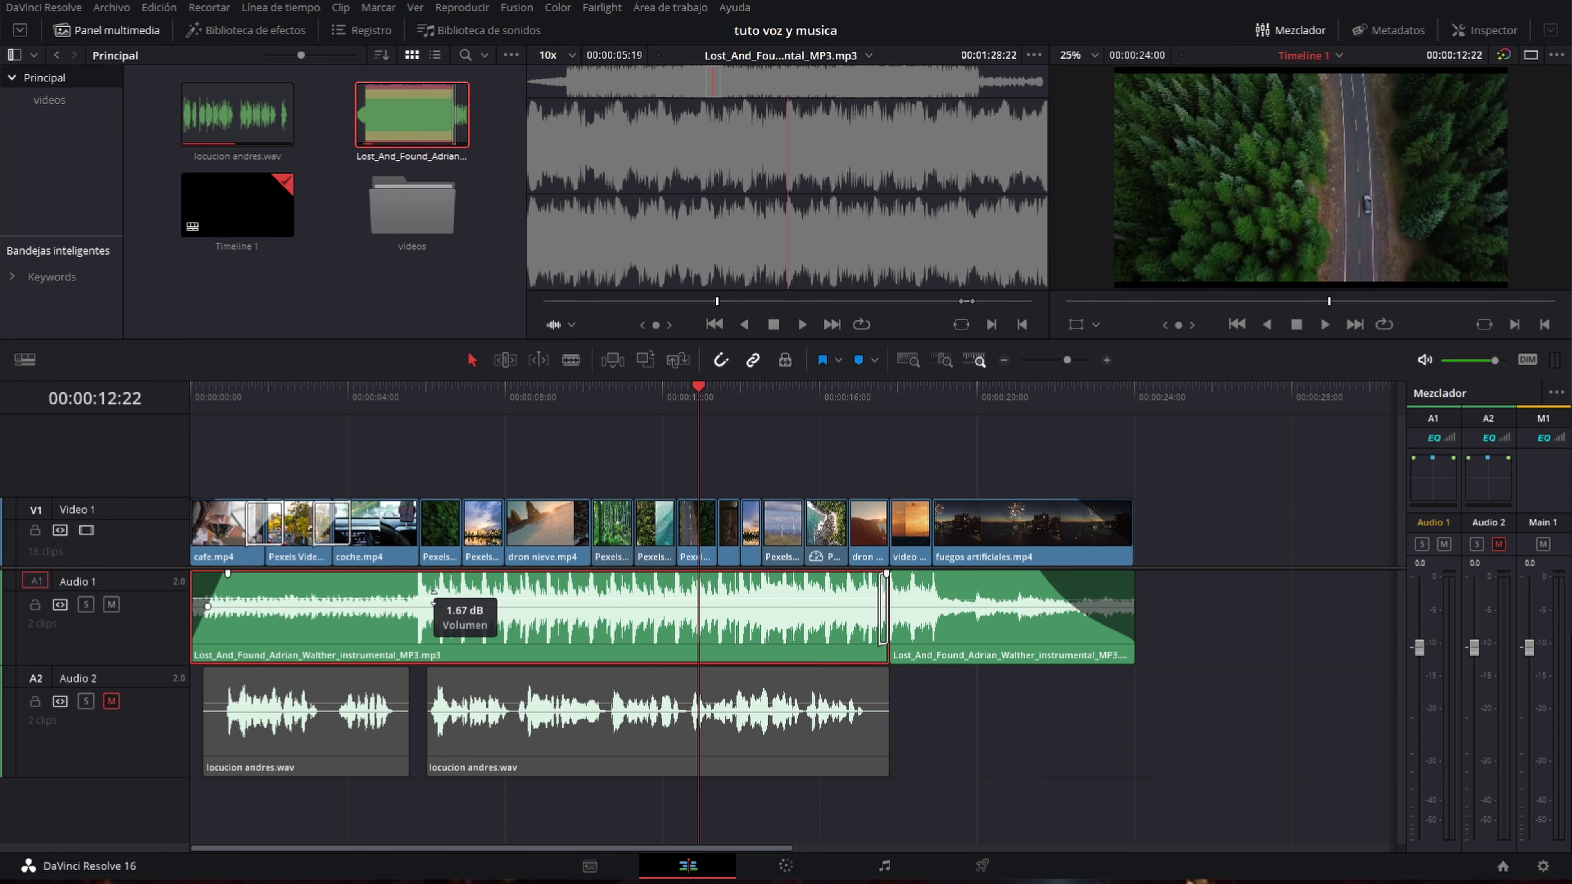
key("space")
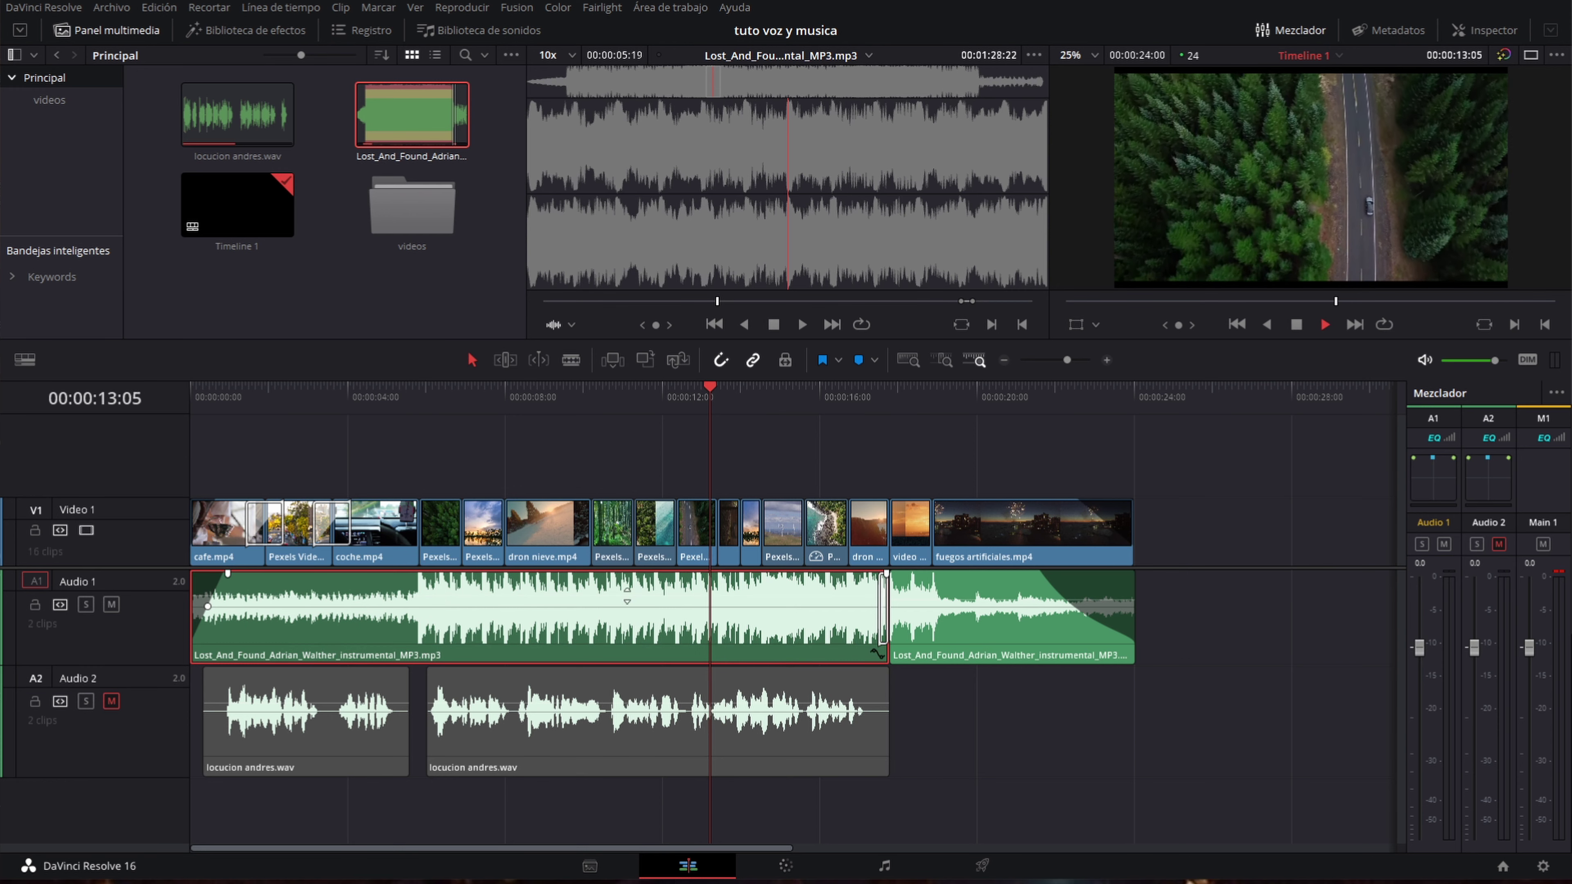
key("space")
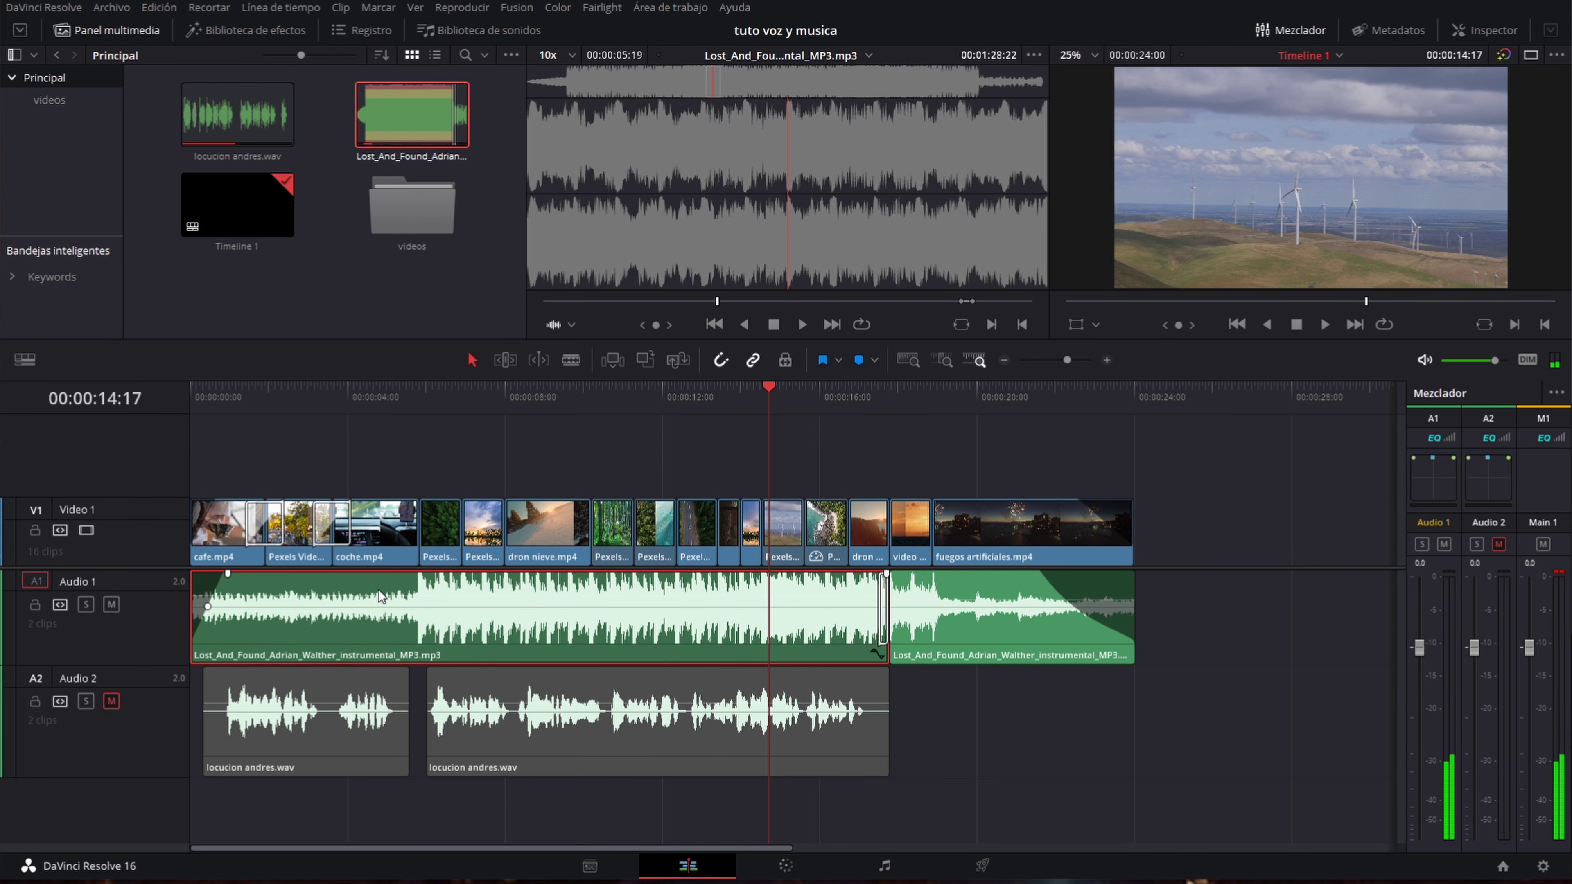
left_click_drag(436, 585, 436, 604)
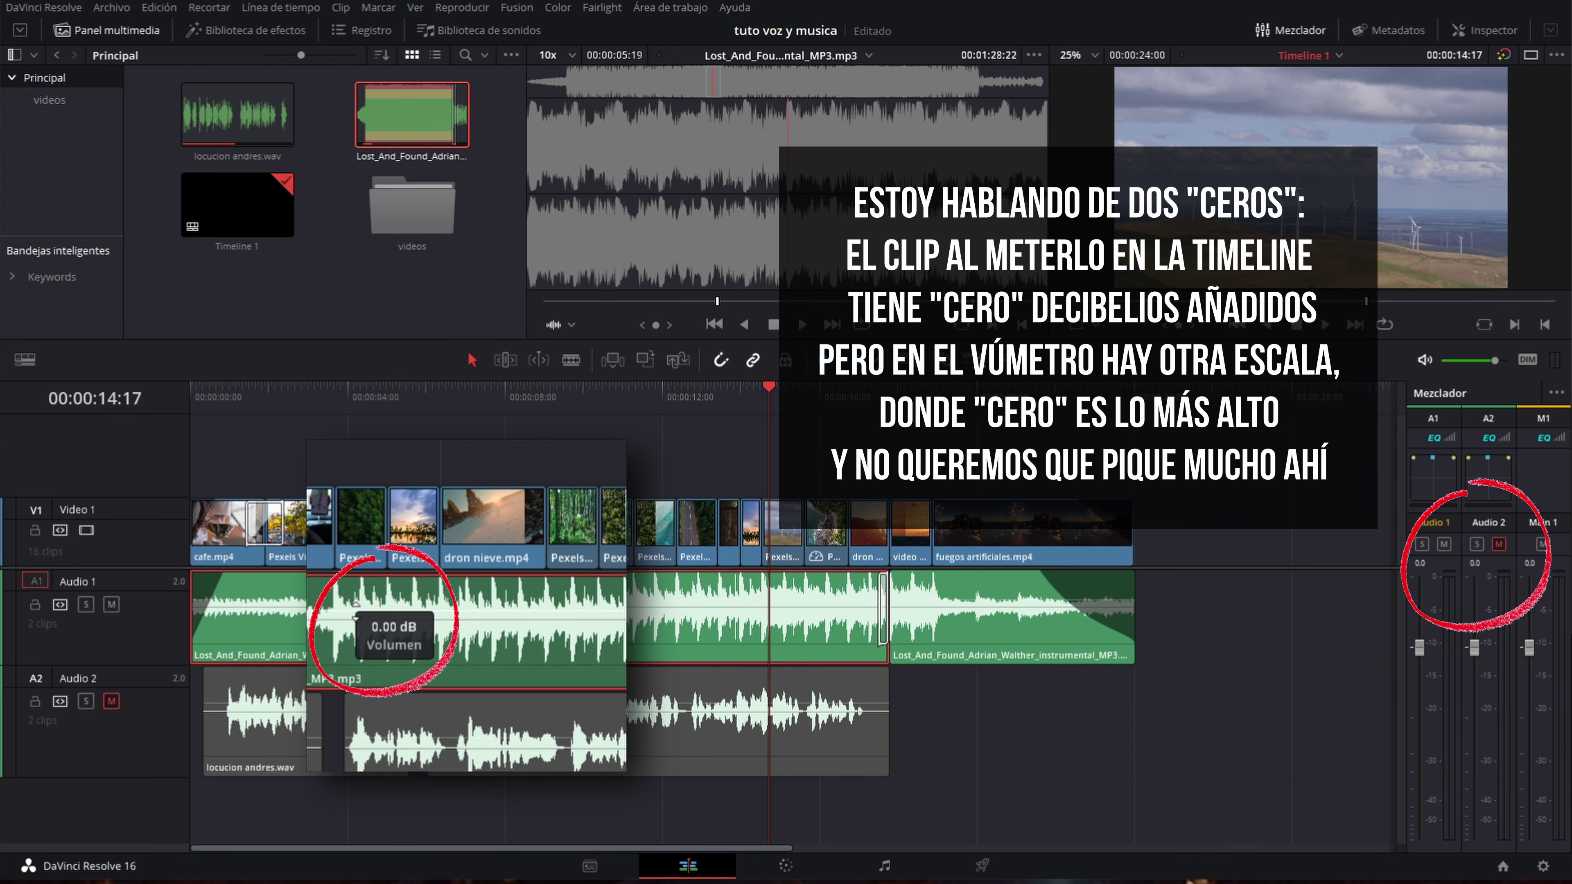
Zoom in around 00:00:06:00 and play the voice from 00:00:03:15 to 00:00:04:04.
left_click(429, 392)
key("ctrl+equal")
left_click_drag(660, 406, 667, 403)
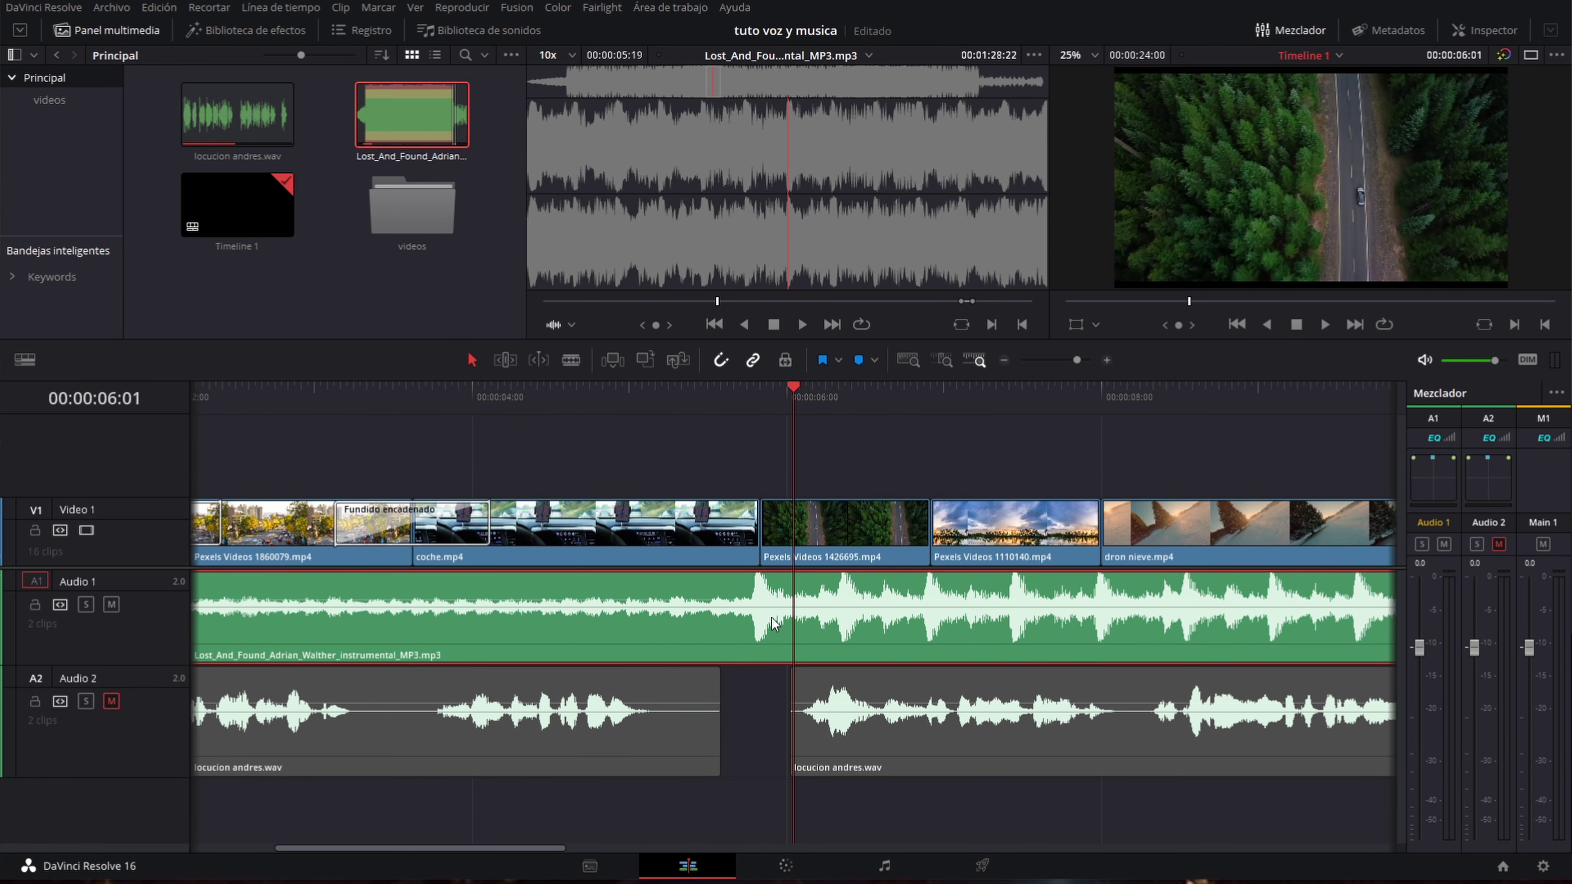
left_click(404, 402)
key("space")
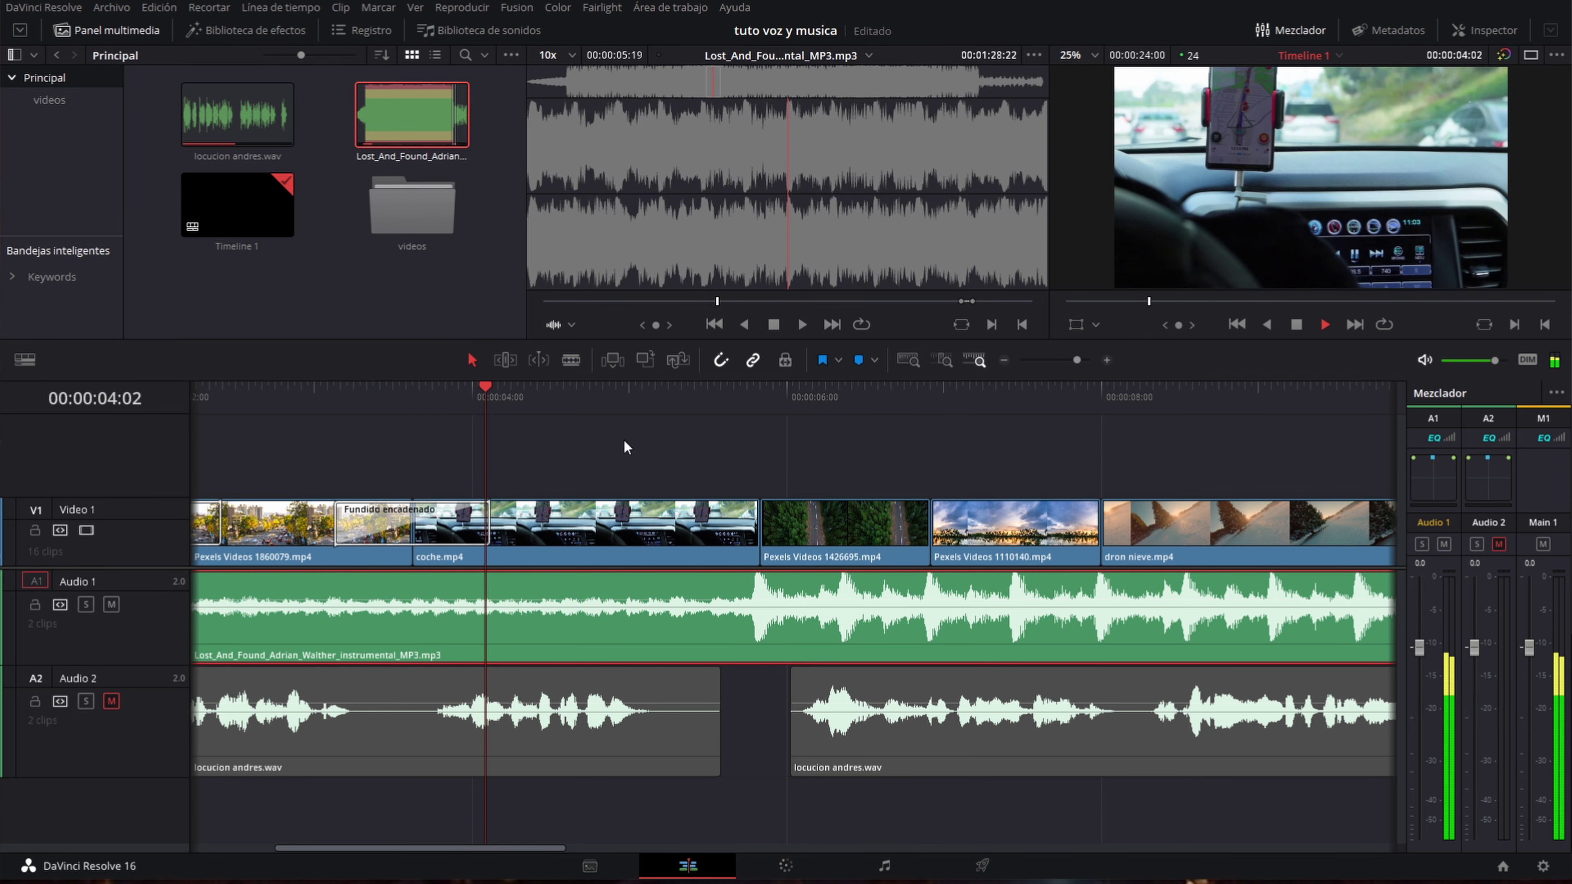
key("space")
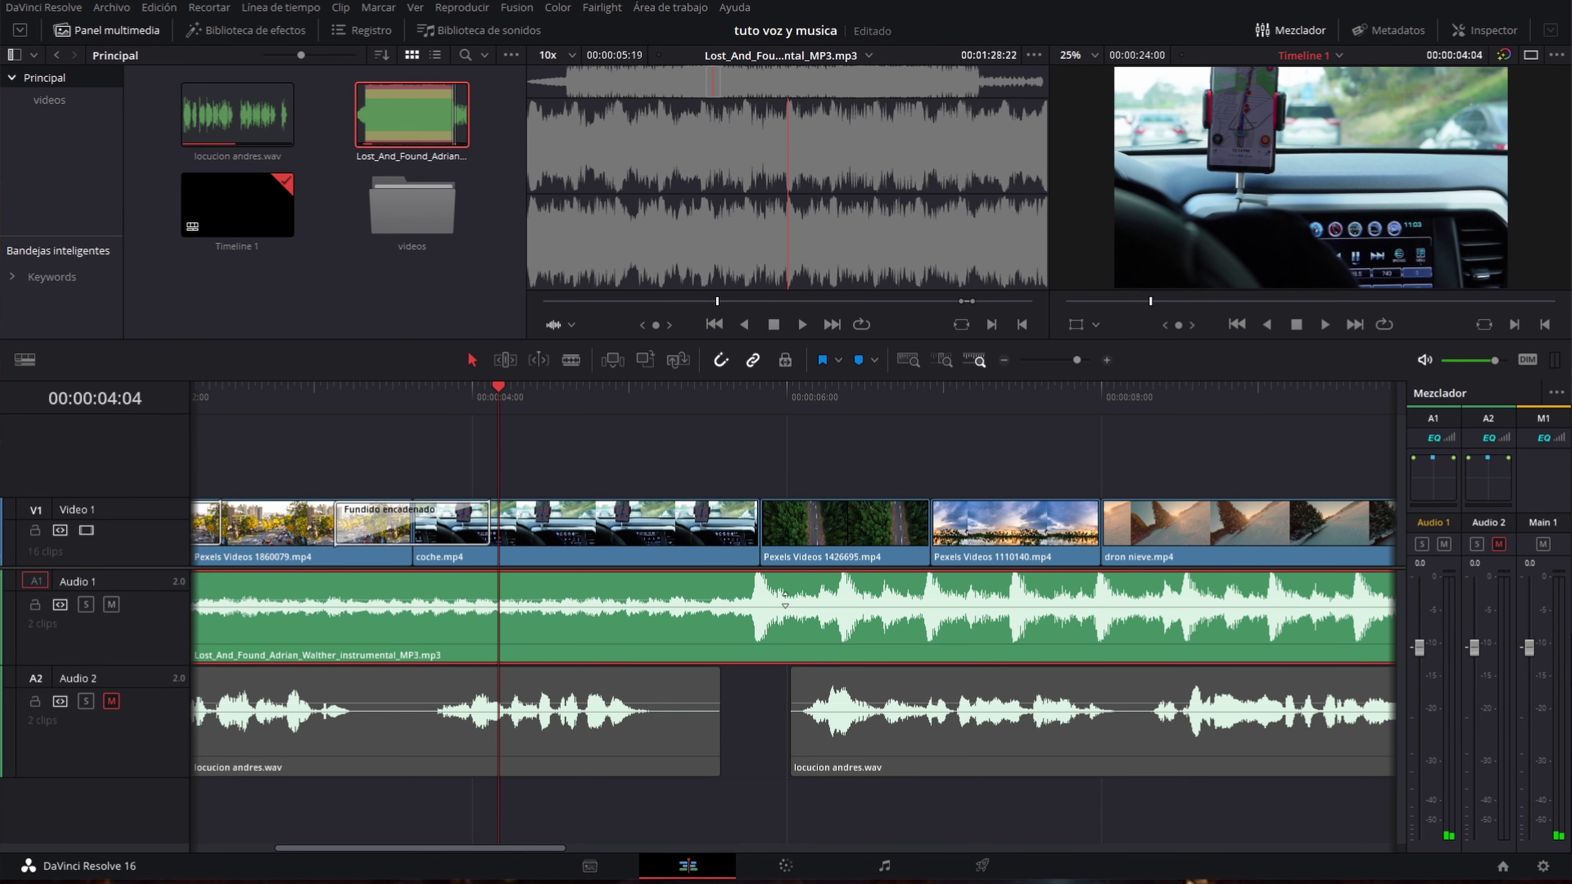
Zoom out and back in on the opening, parking the playhead at 00:00:05:19.
left_click(684, 412)
key("ctrl+minus")
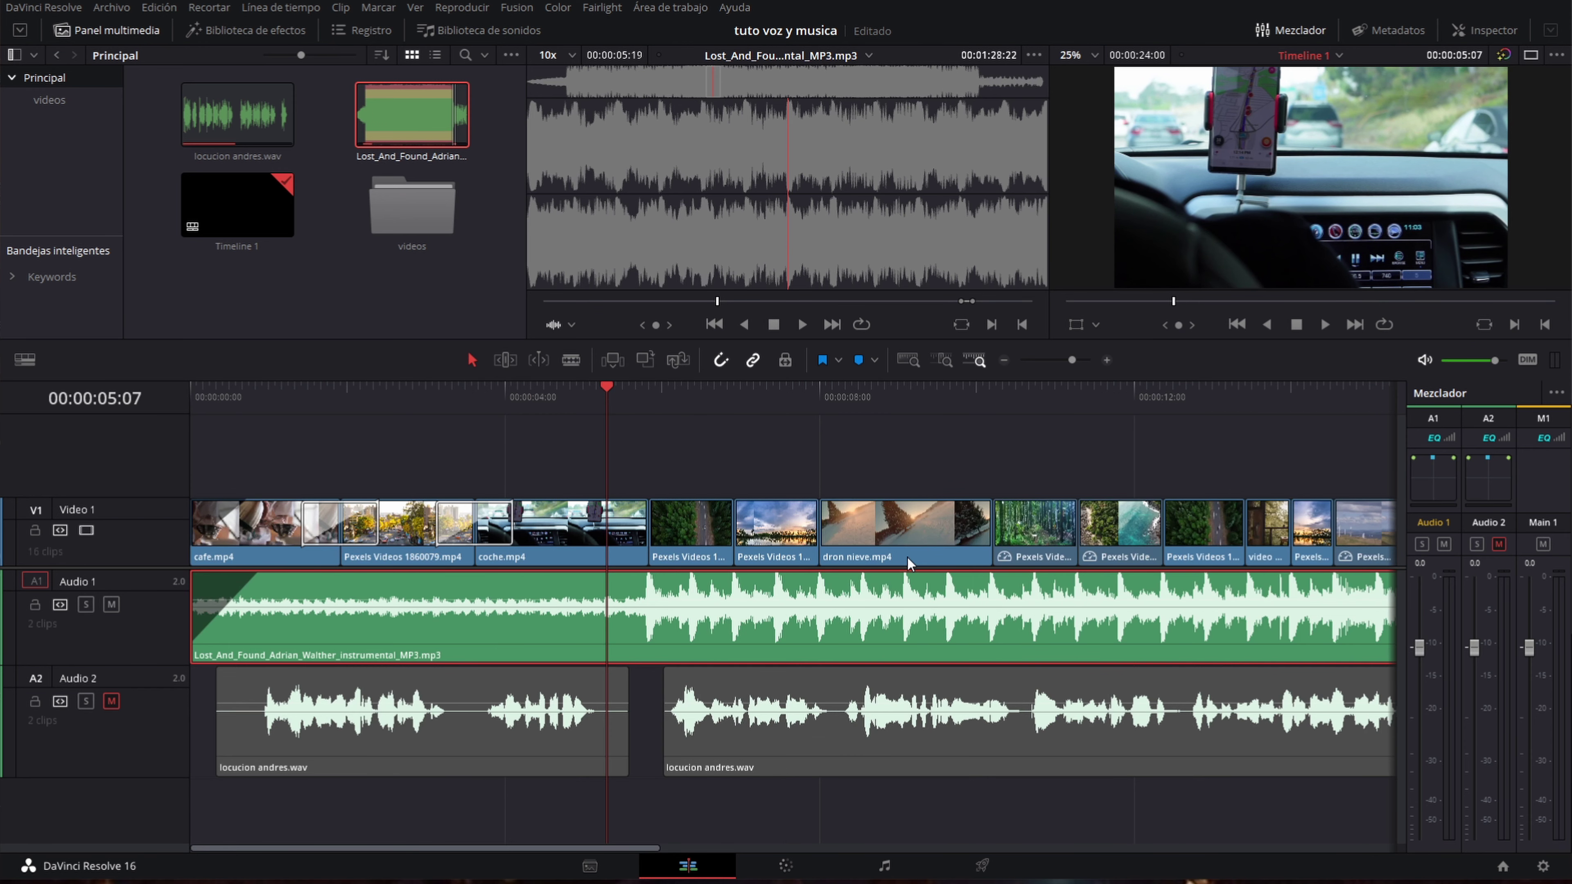
left_click(1038, 403)
key("ctrl+minus")
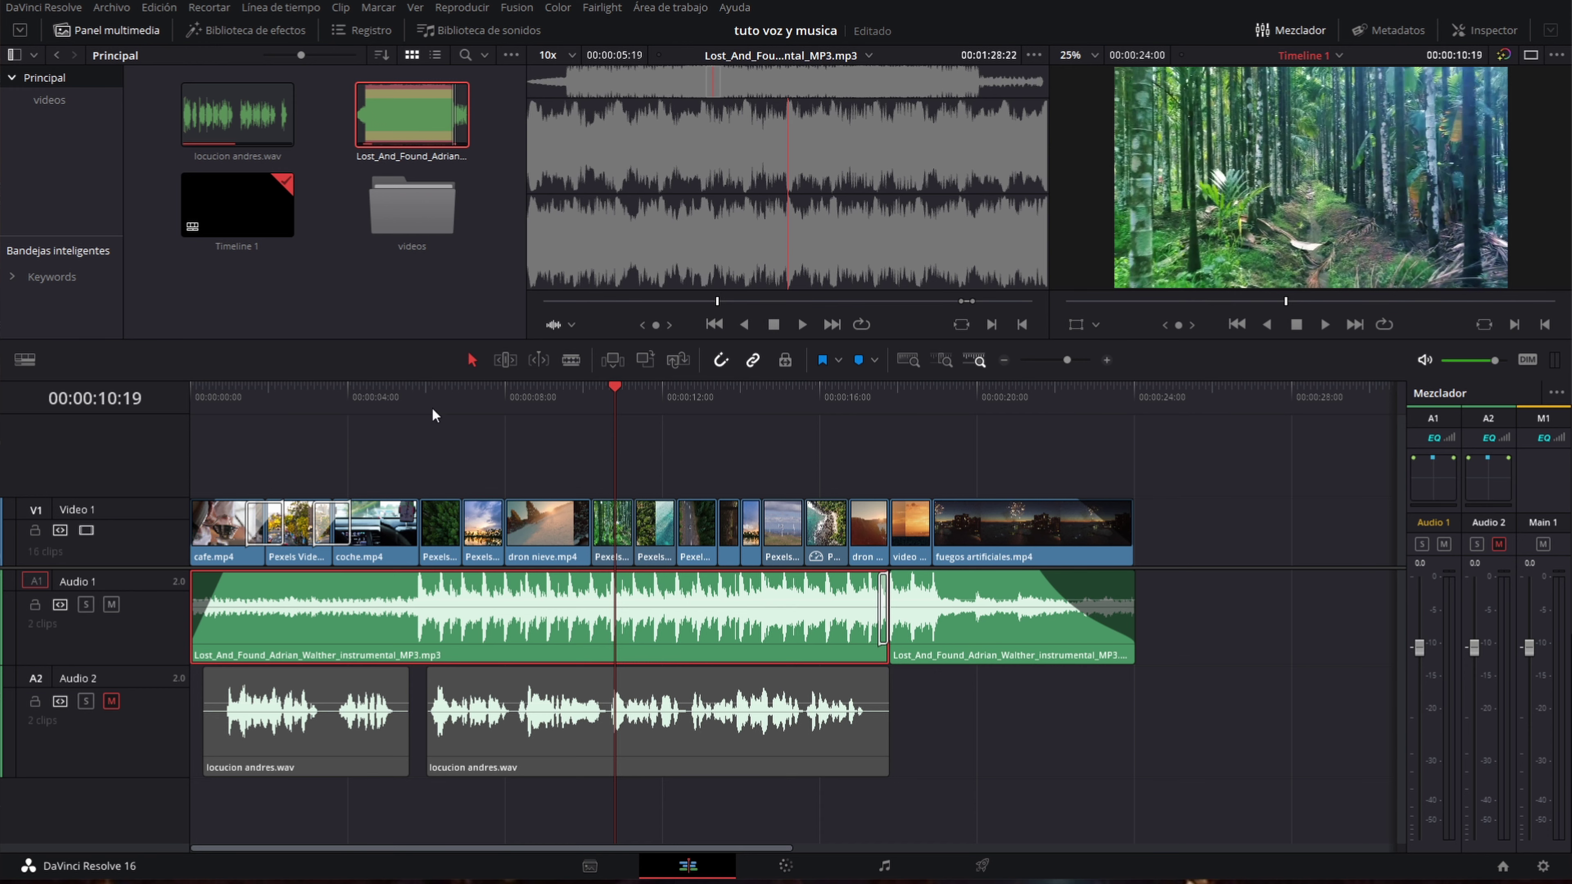
left_click(408, 392)
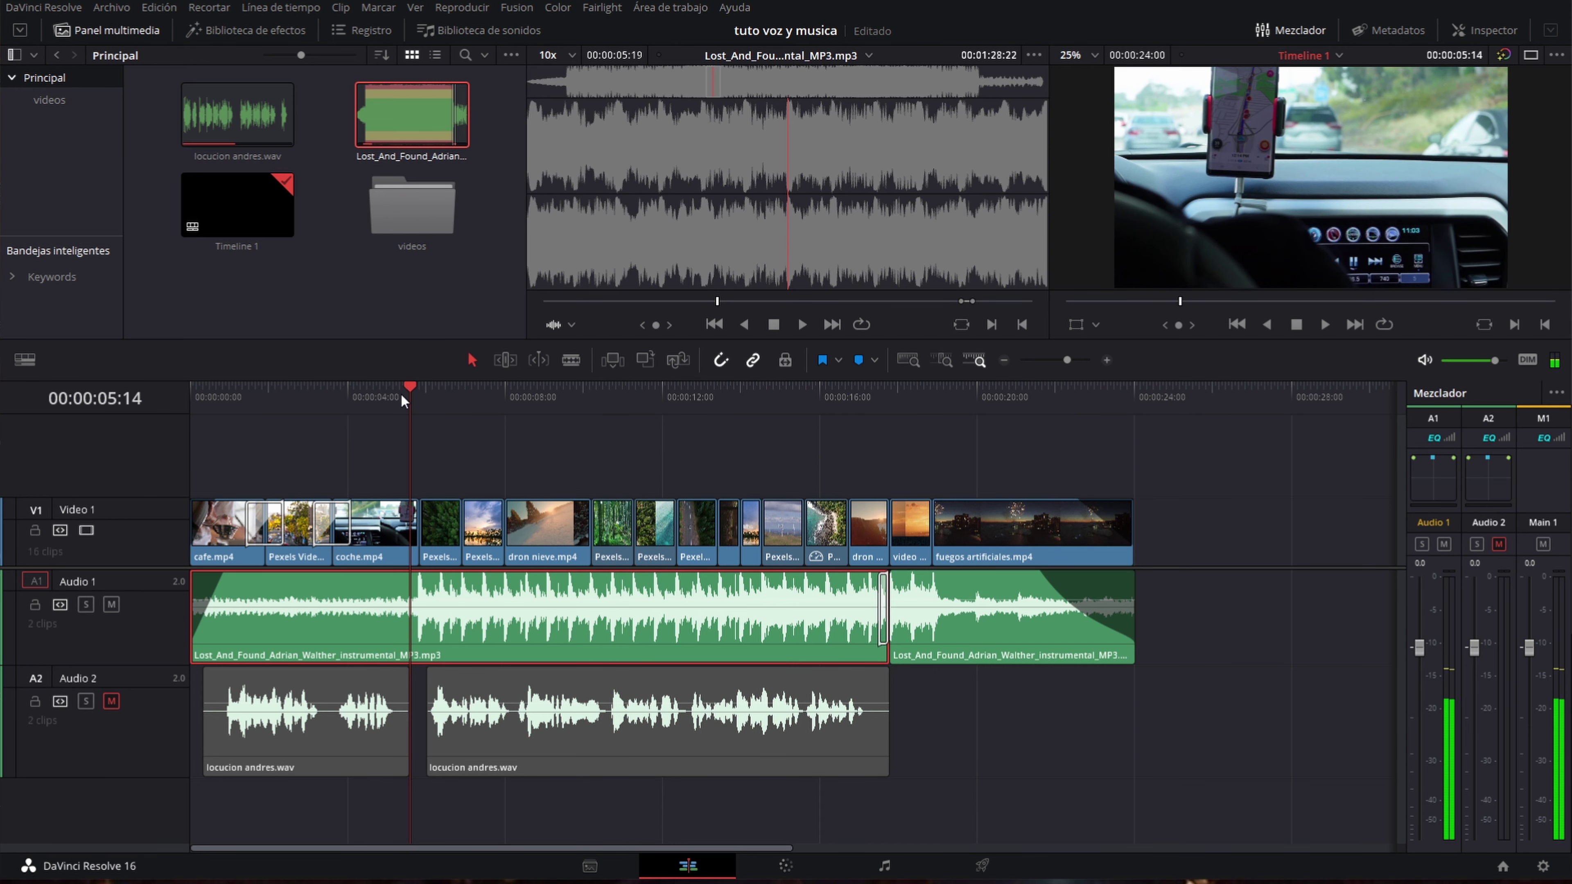
key("ctrl+equal")
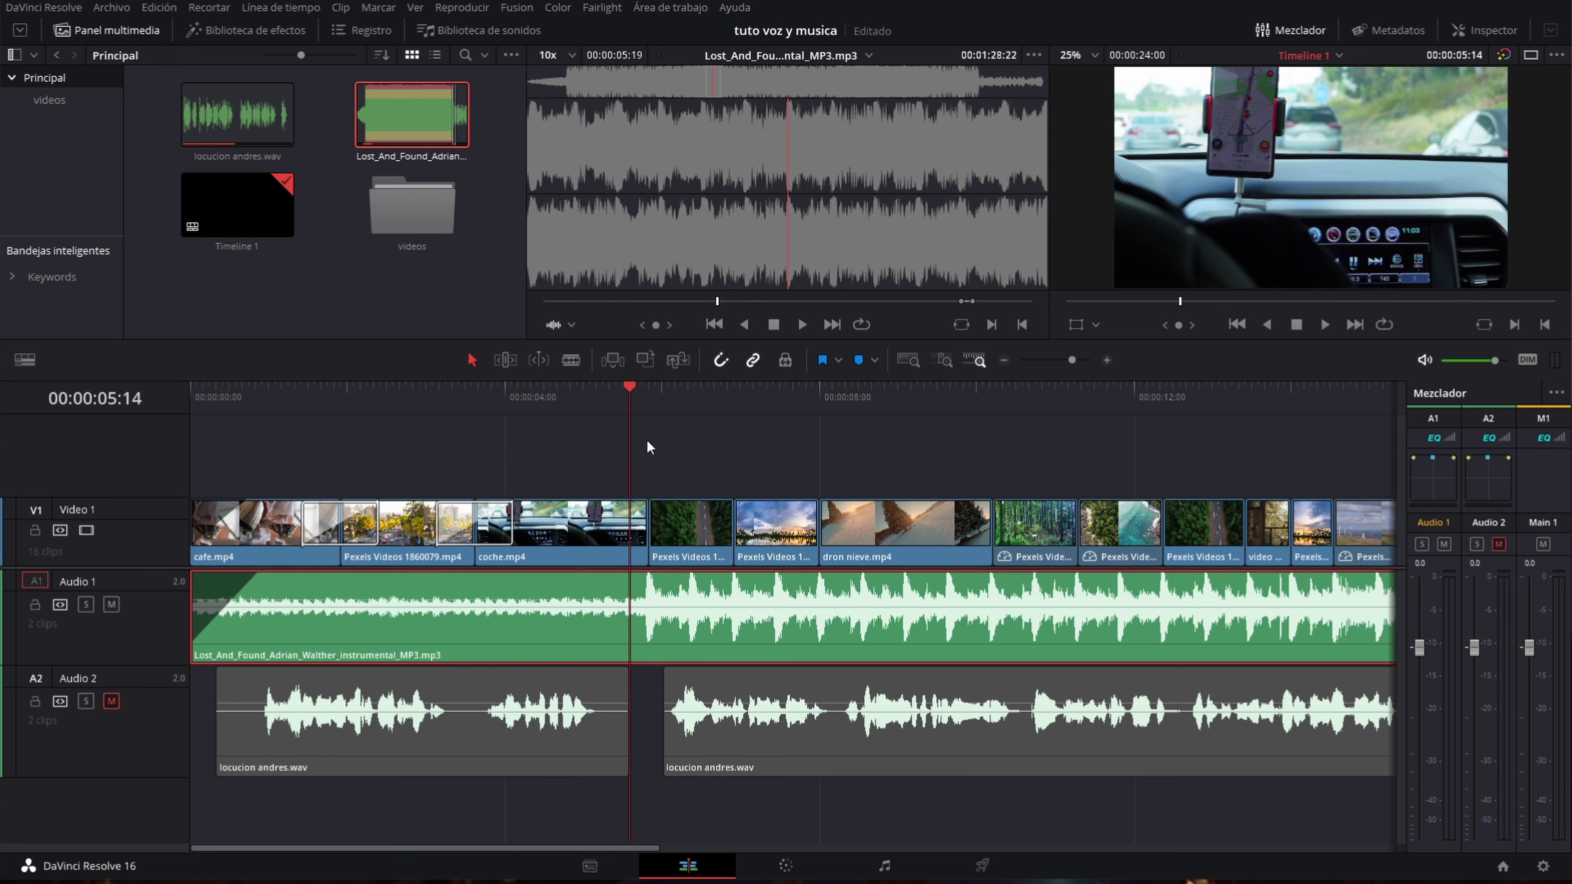
left_click(642, 388)
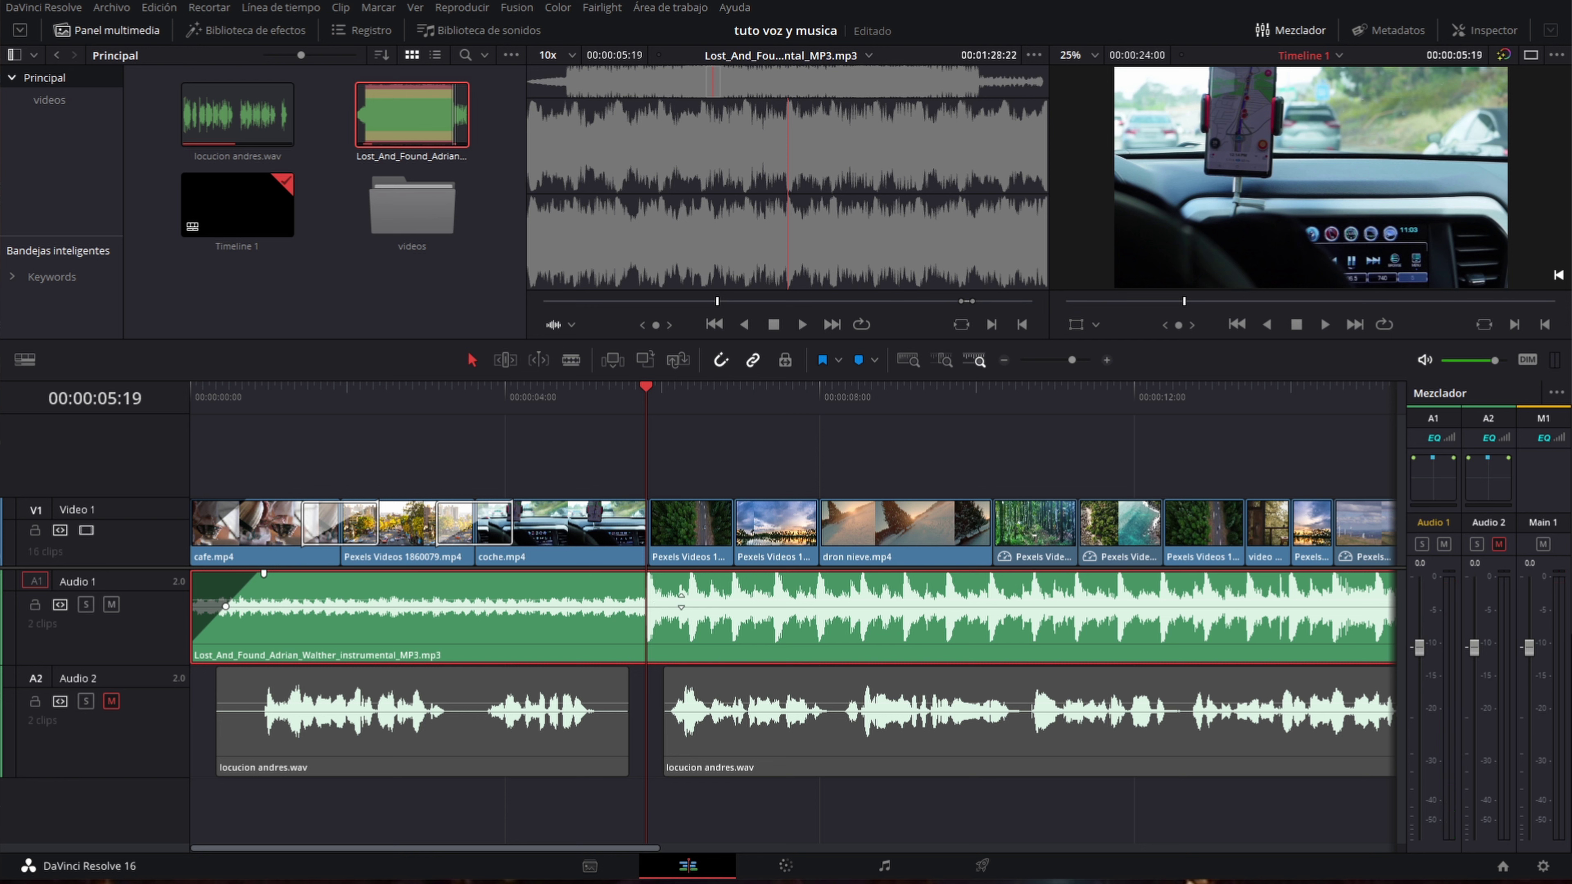
Move the second locucion andres.wav clip 3 frames later and save the project.
left_click(710, 680)
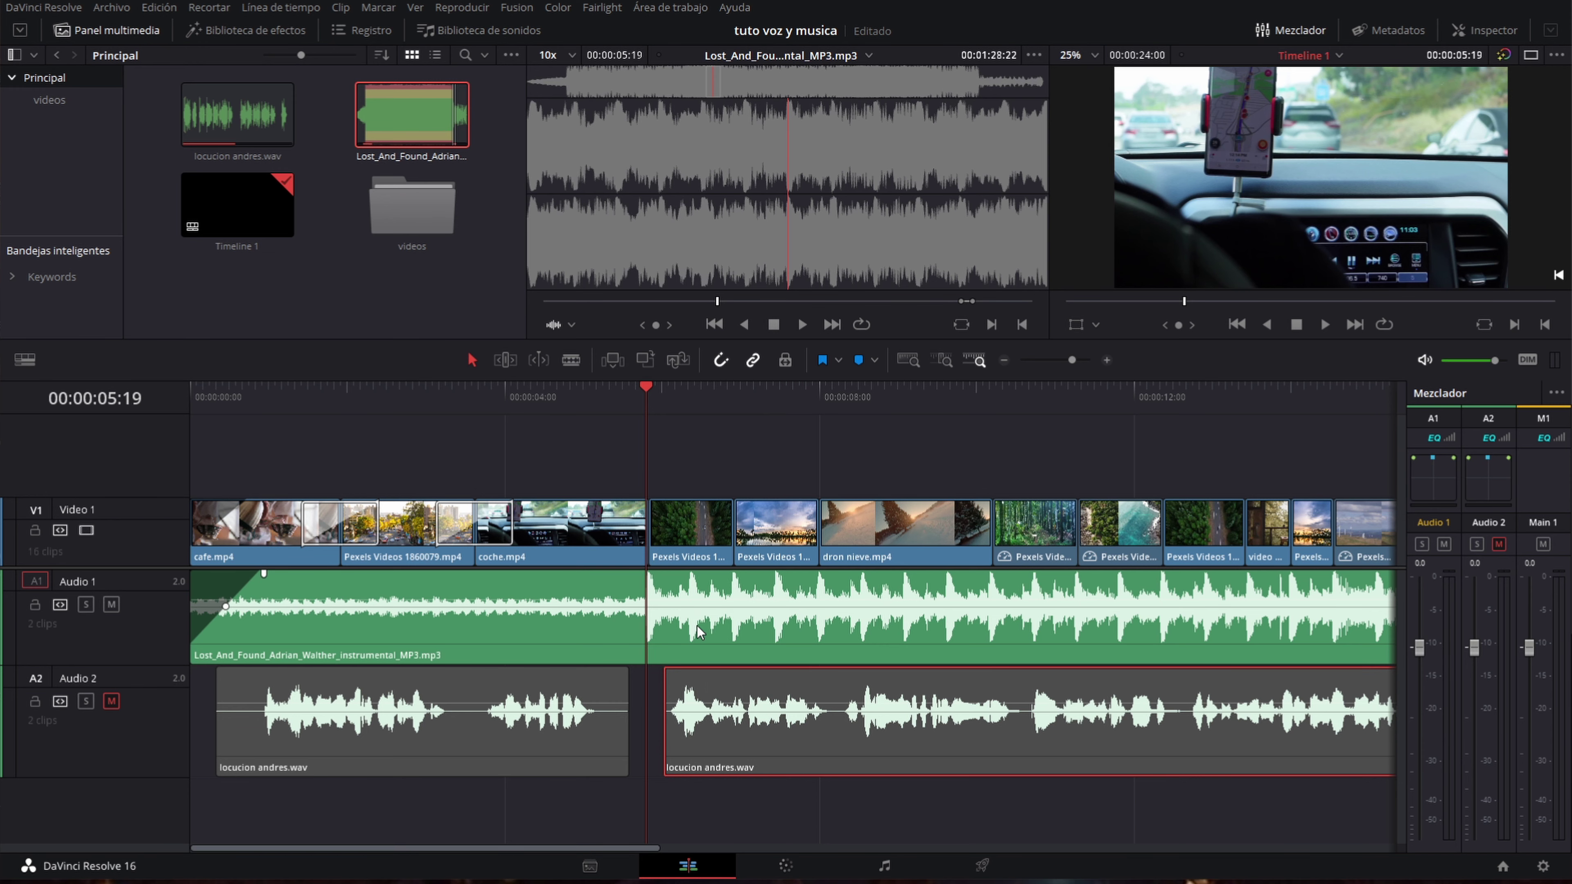
key("ctrl+minus")
key("ctrl+equal")
key("ctrl+equal")
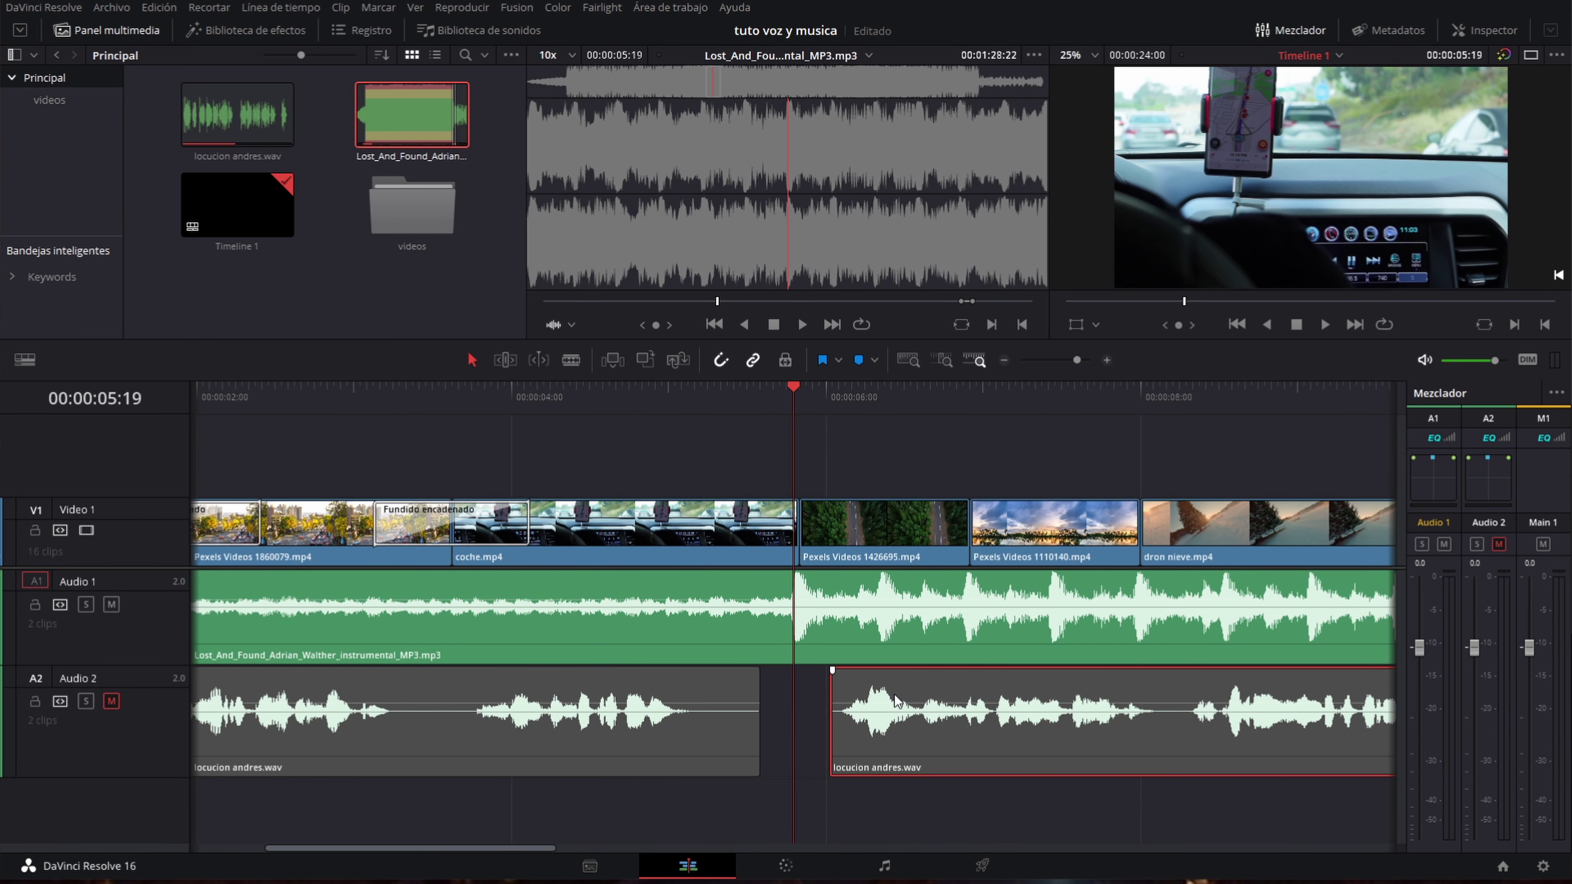
left_click_drag(916, 678, 935, 678)
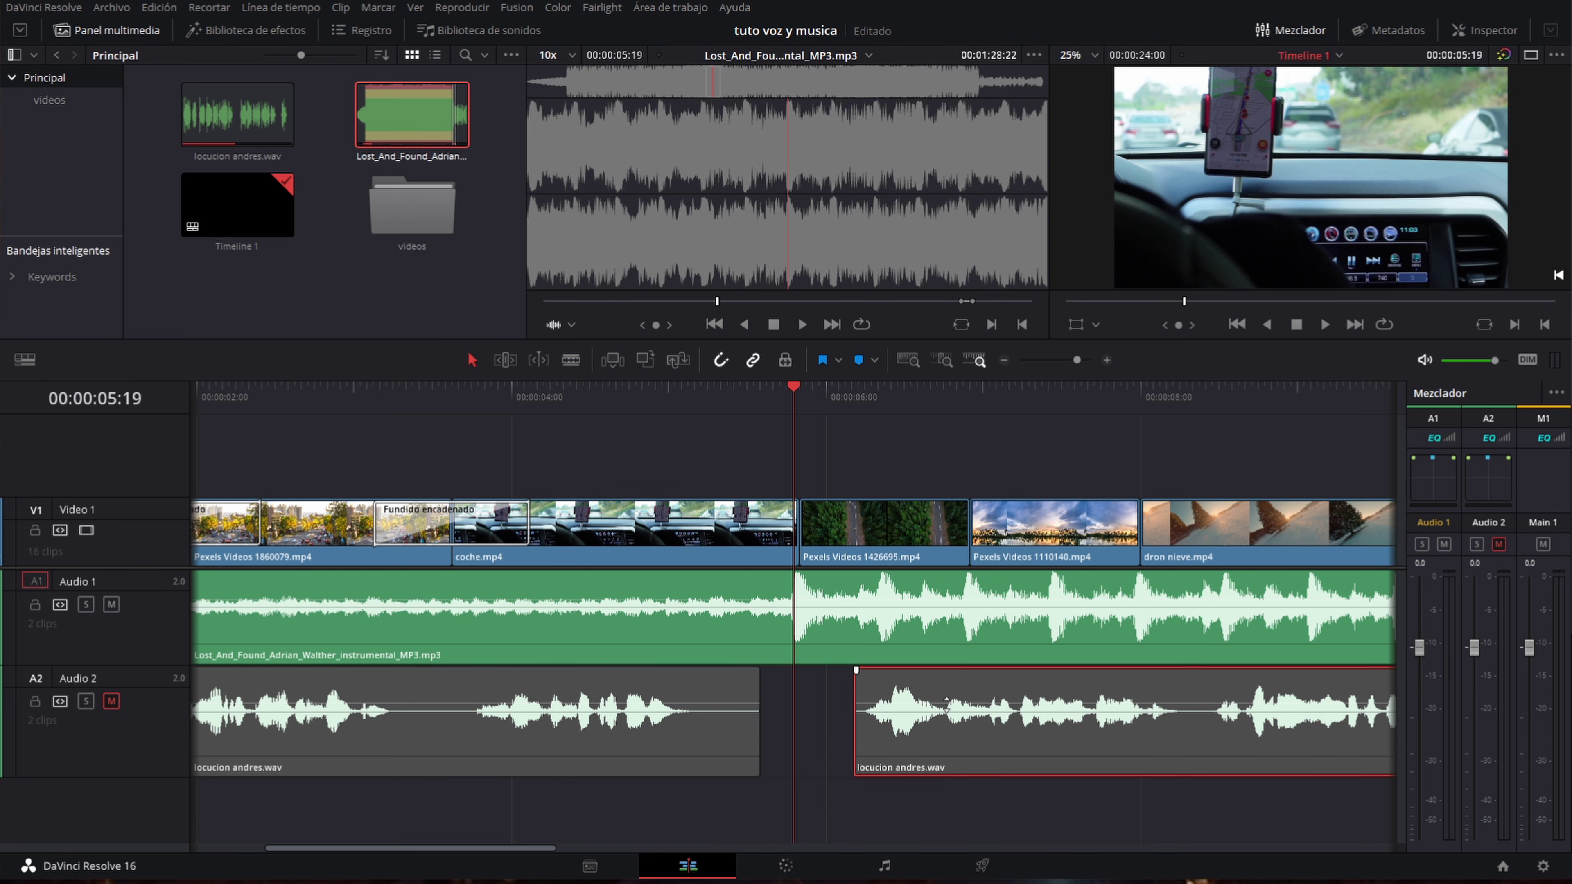
key("ctrl+s")
Add three volume keyframes on the Audio 1 music near the second voiceover's start.
left_click(897, 600, "alt")
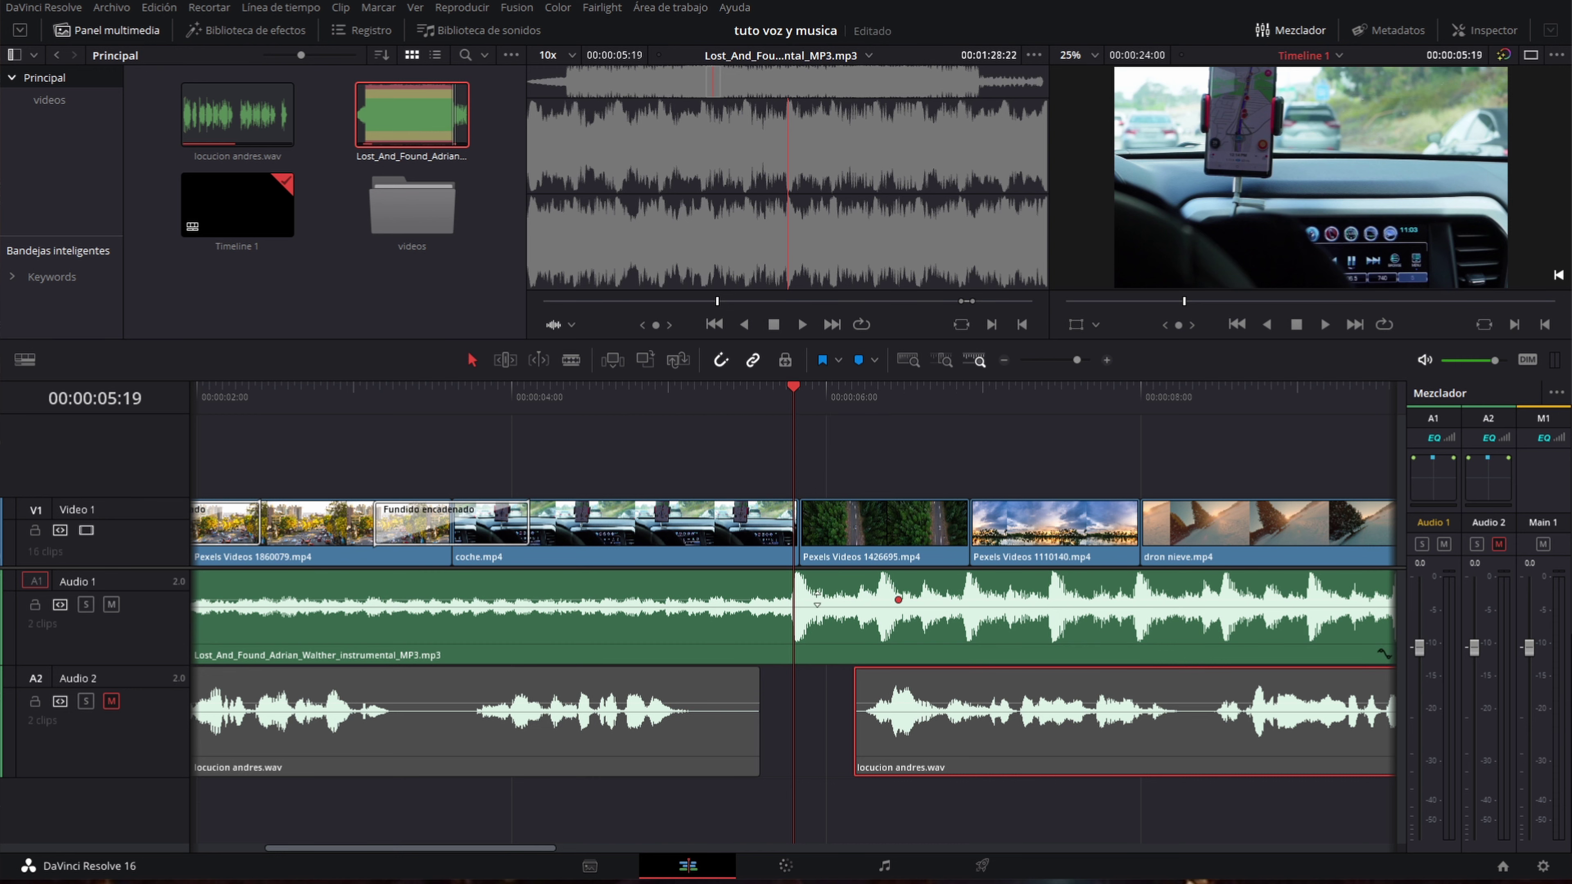
left_click(820, 600, "alt")
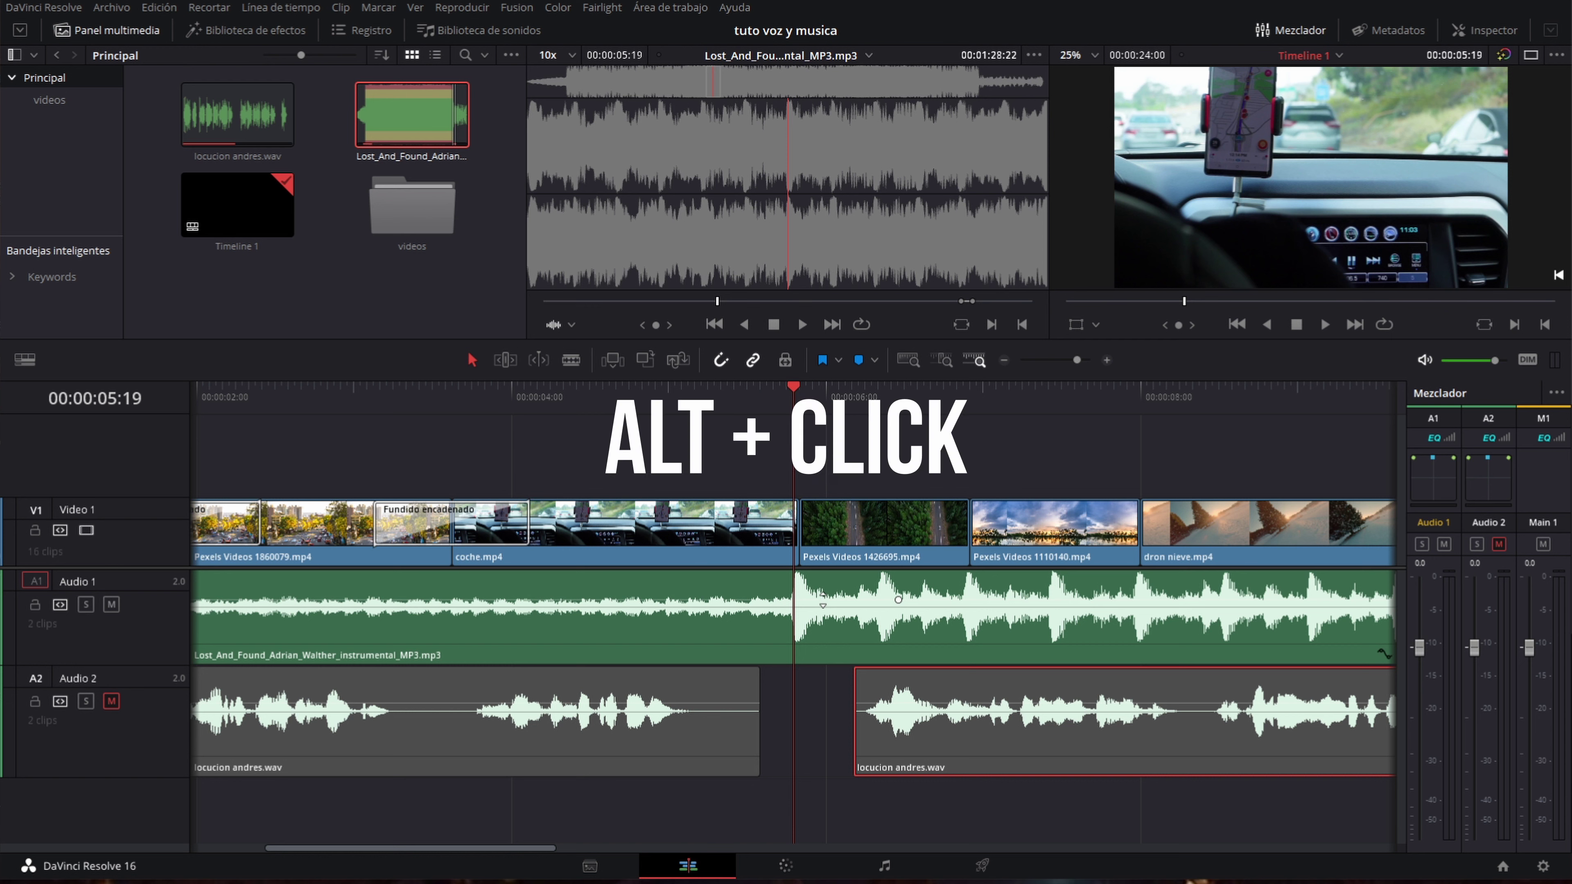
left_click(820, 600, "alt")
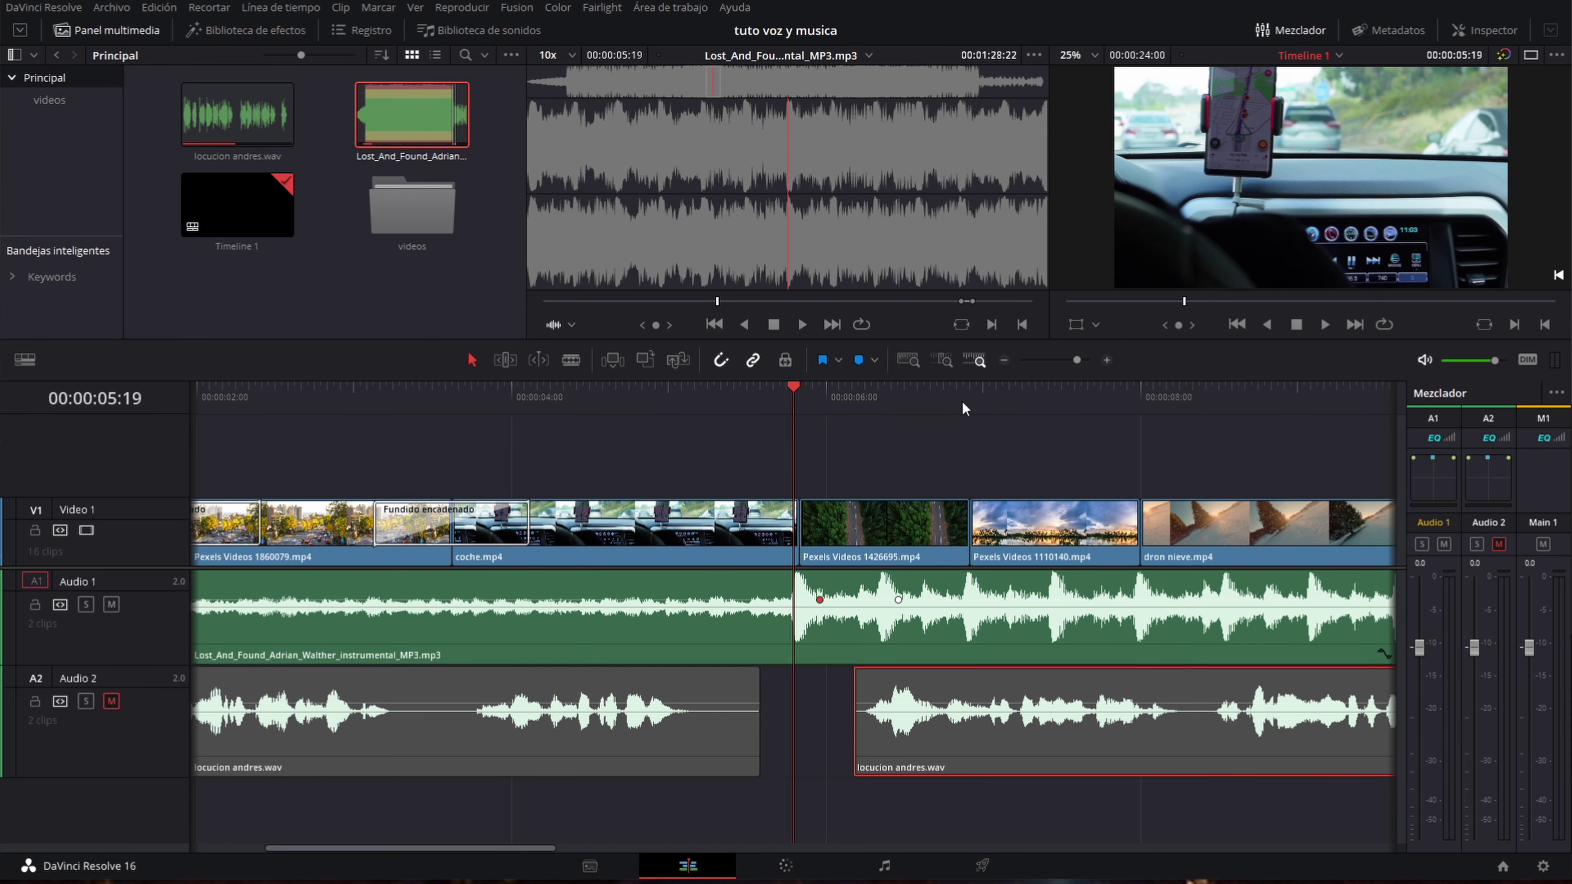
left_click(963, 402)
key("ctrl+minus")
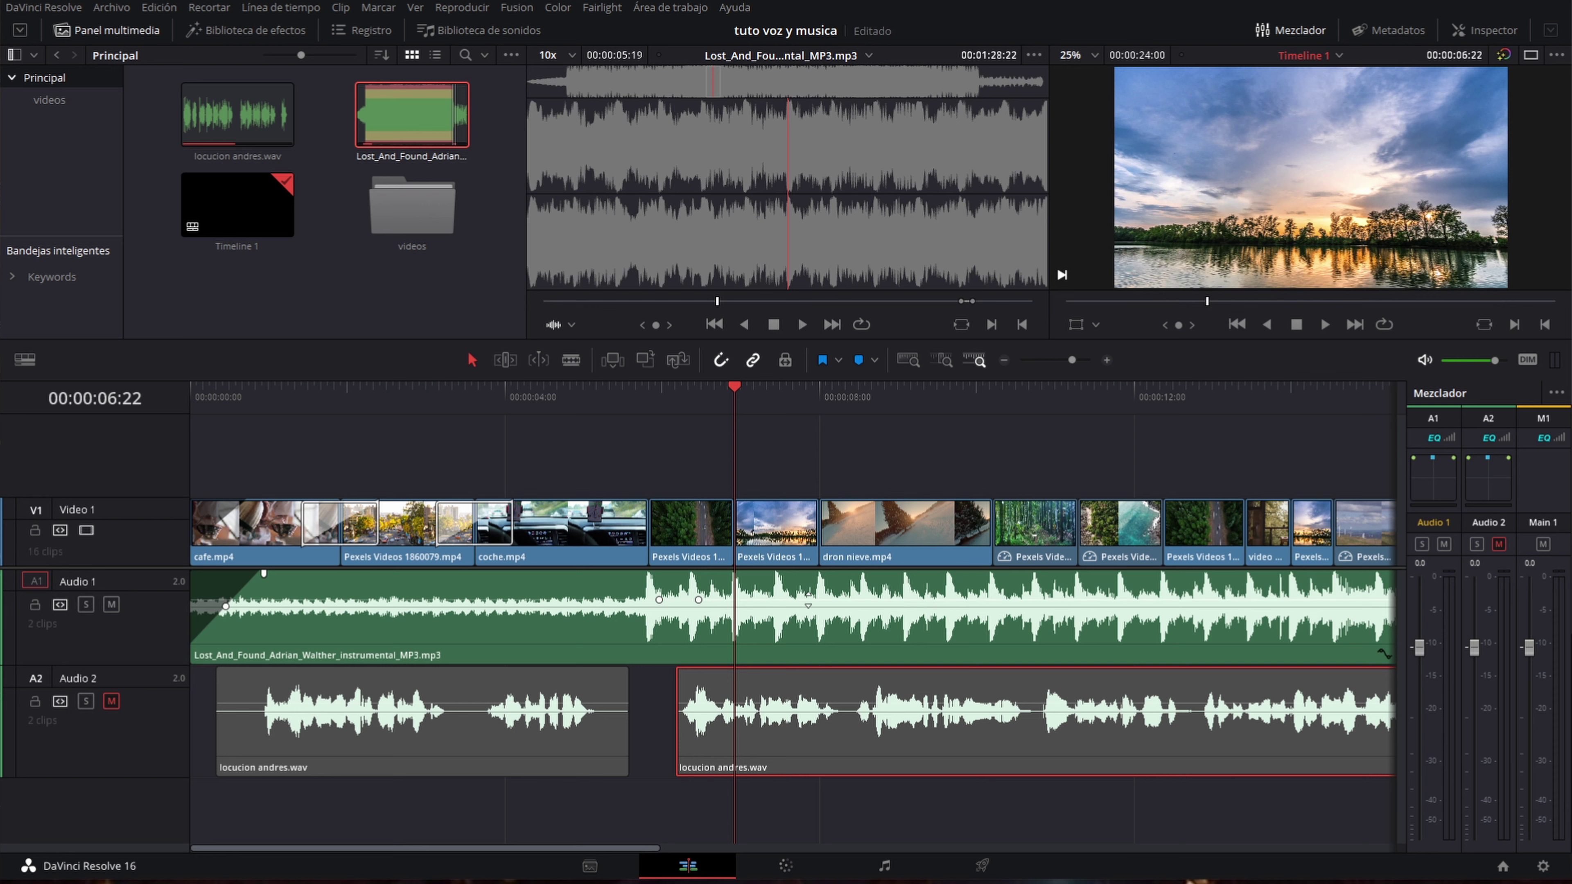
Lower the music after the keyframes to -2.50 dB, unmute Audio 2 and preview the mix.
left_click_drag(808, 606, 809, 608)
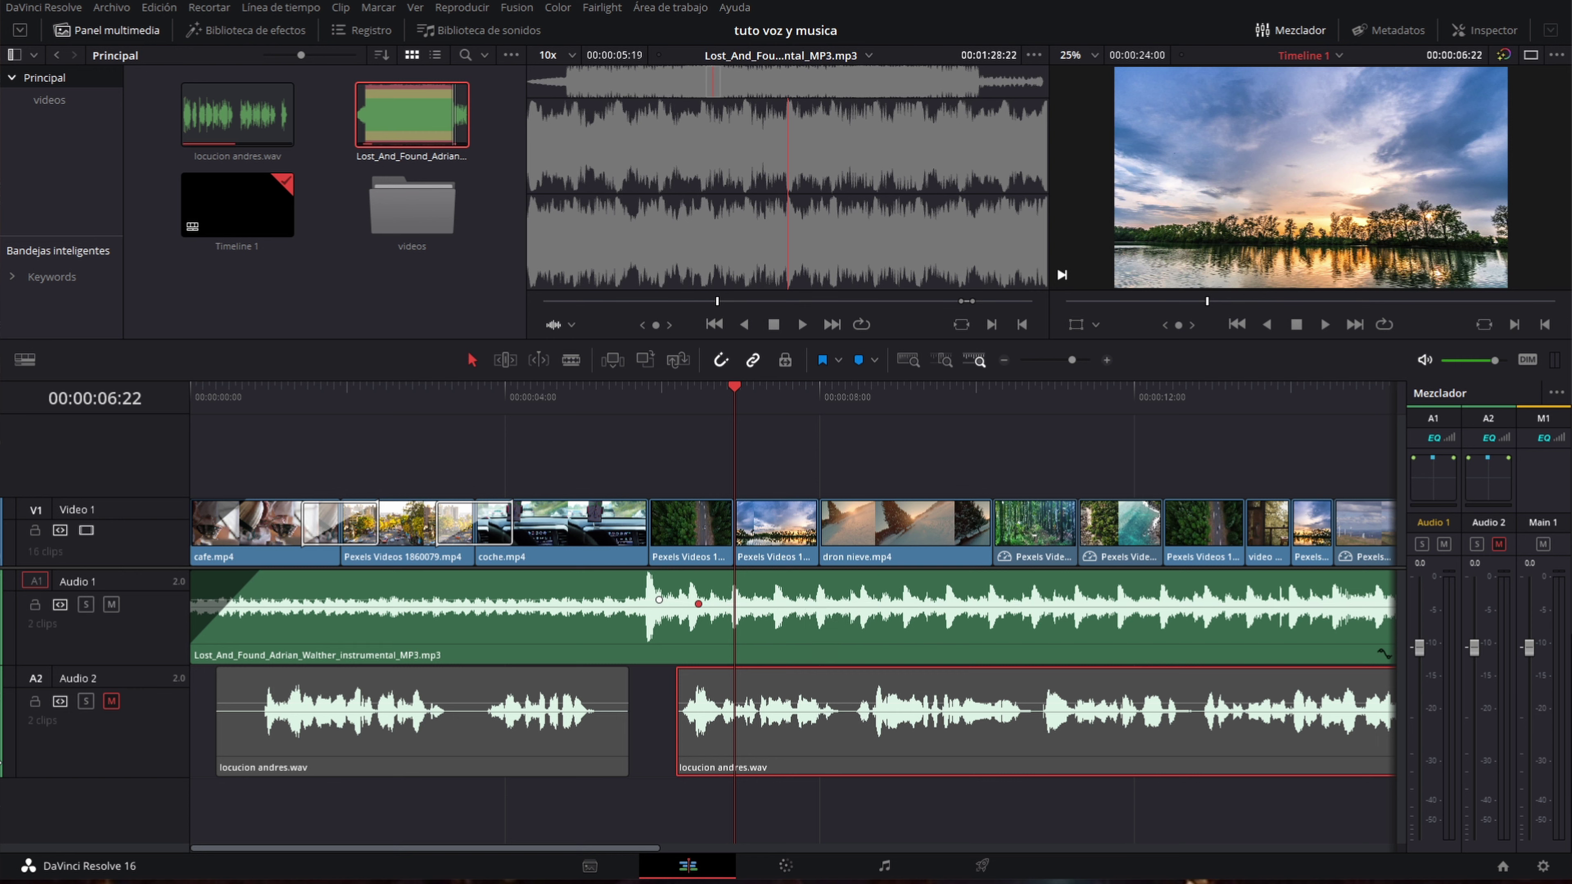
left_click(112, 700)
key("space")
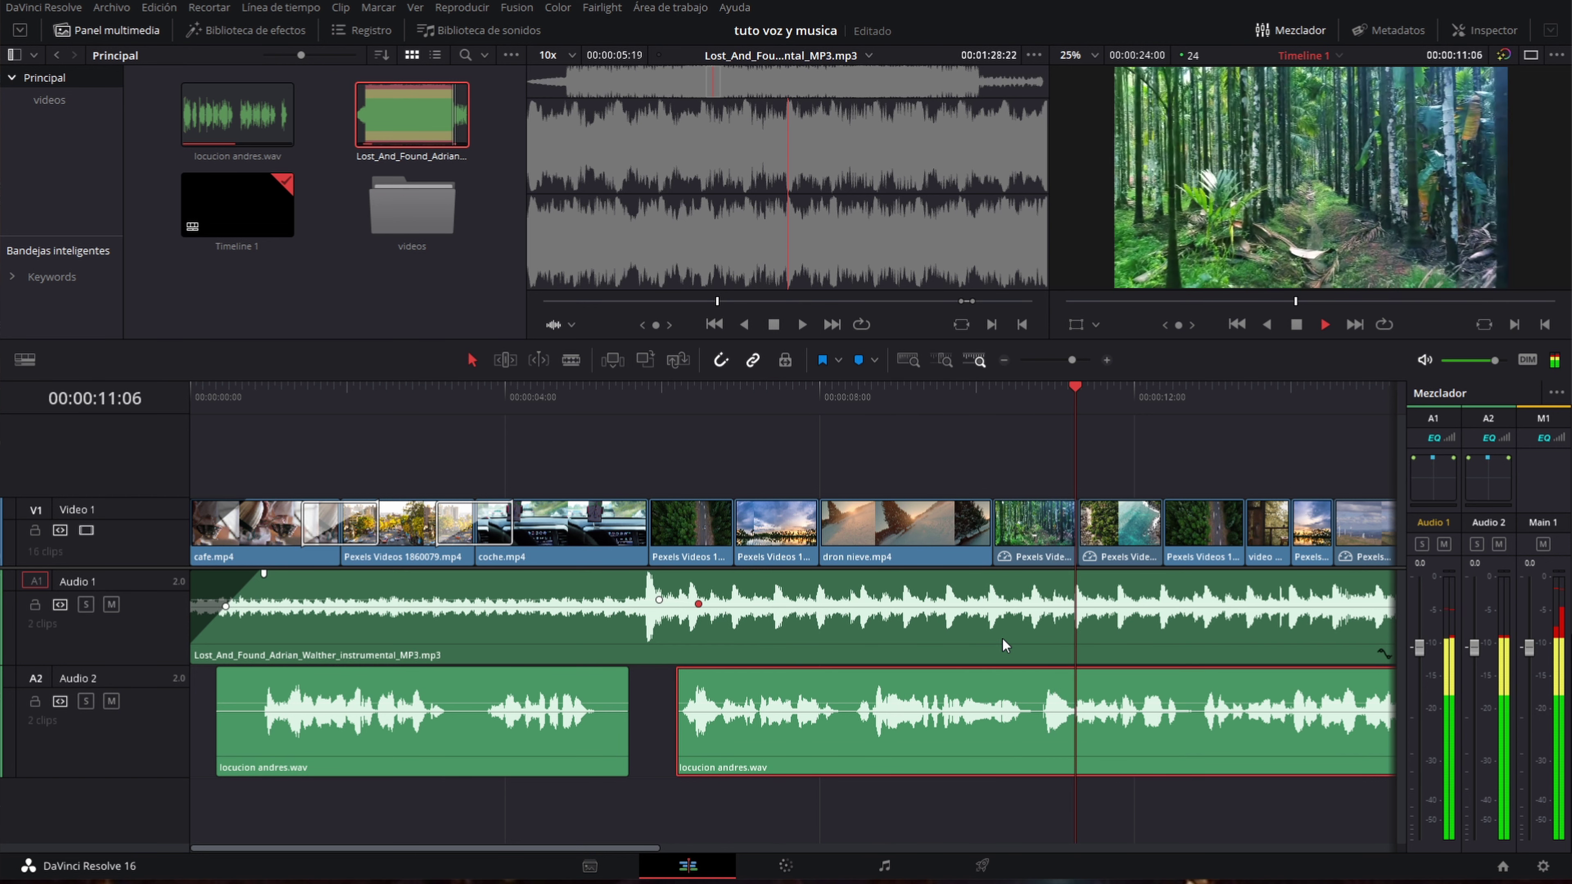
key("space")
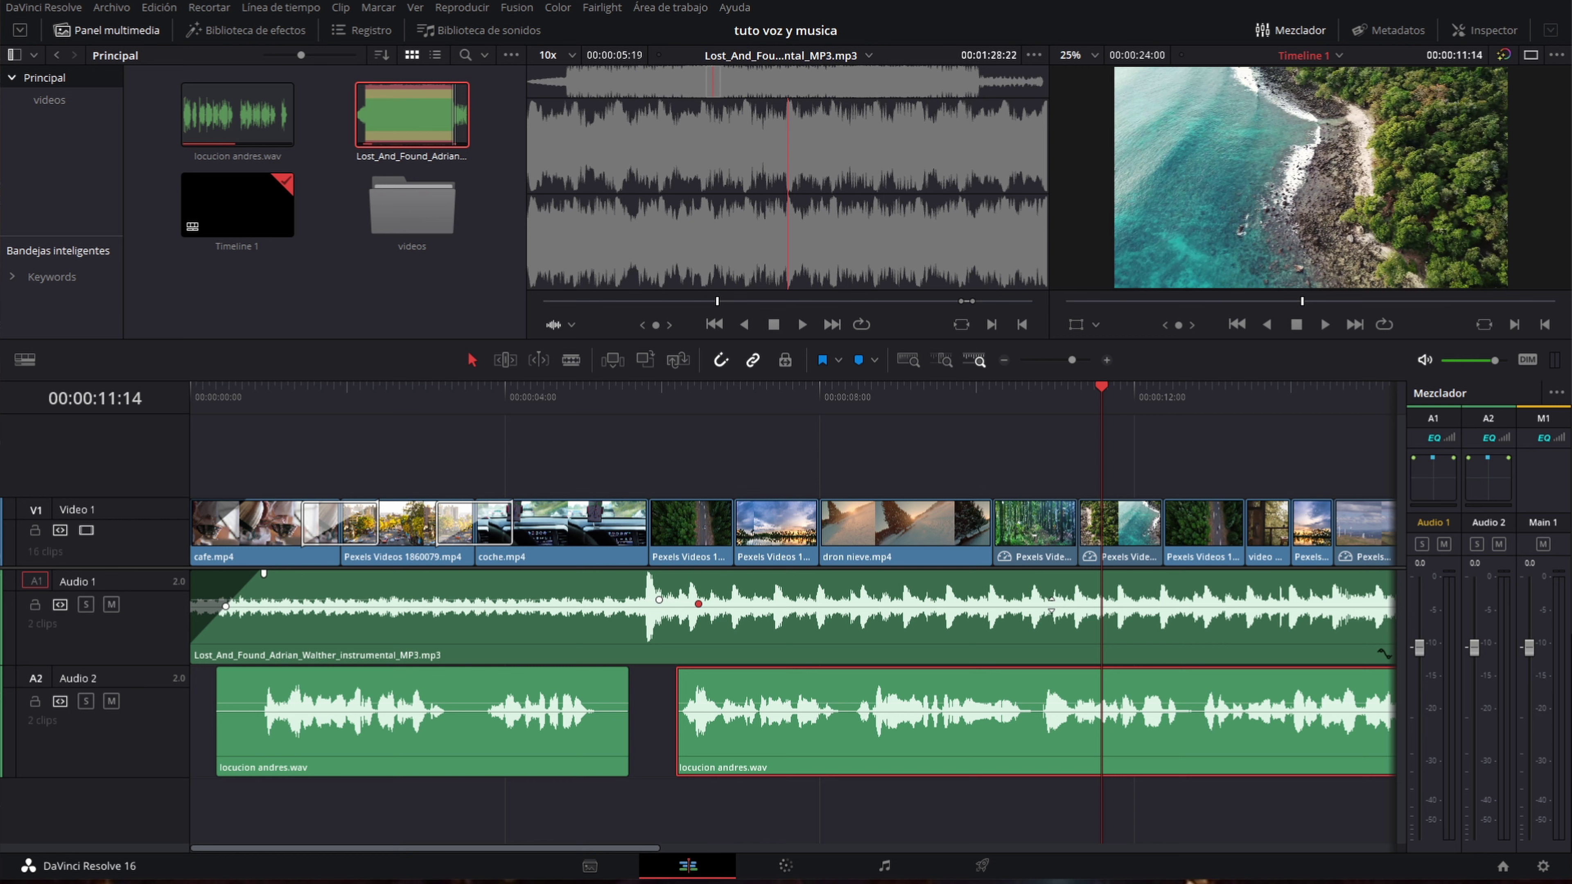
Duck the music under the second voiceover to -9.17 dB and play it back.
left_click_drag(1051, 604, 1049, 611)
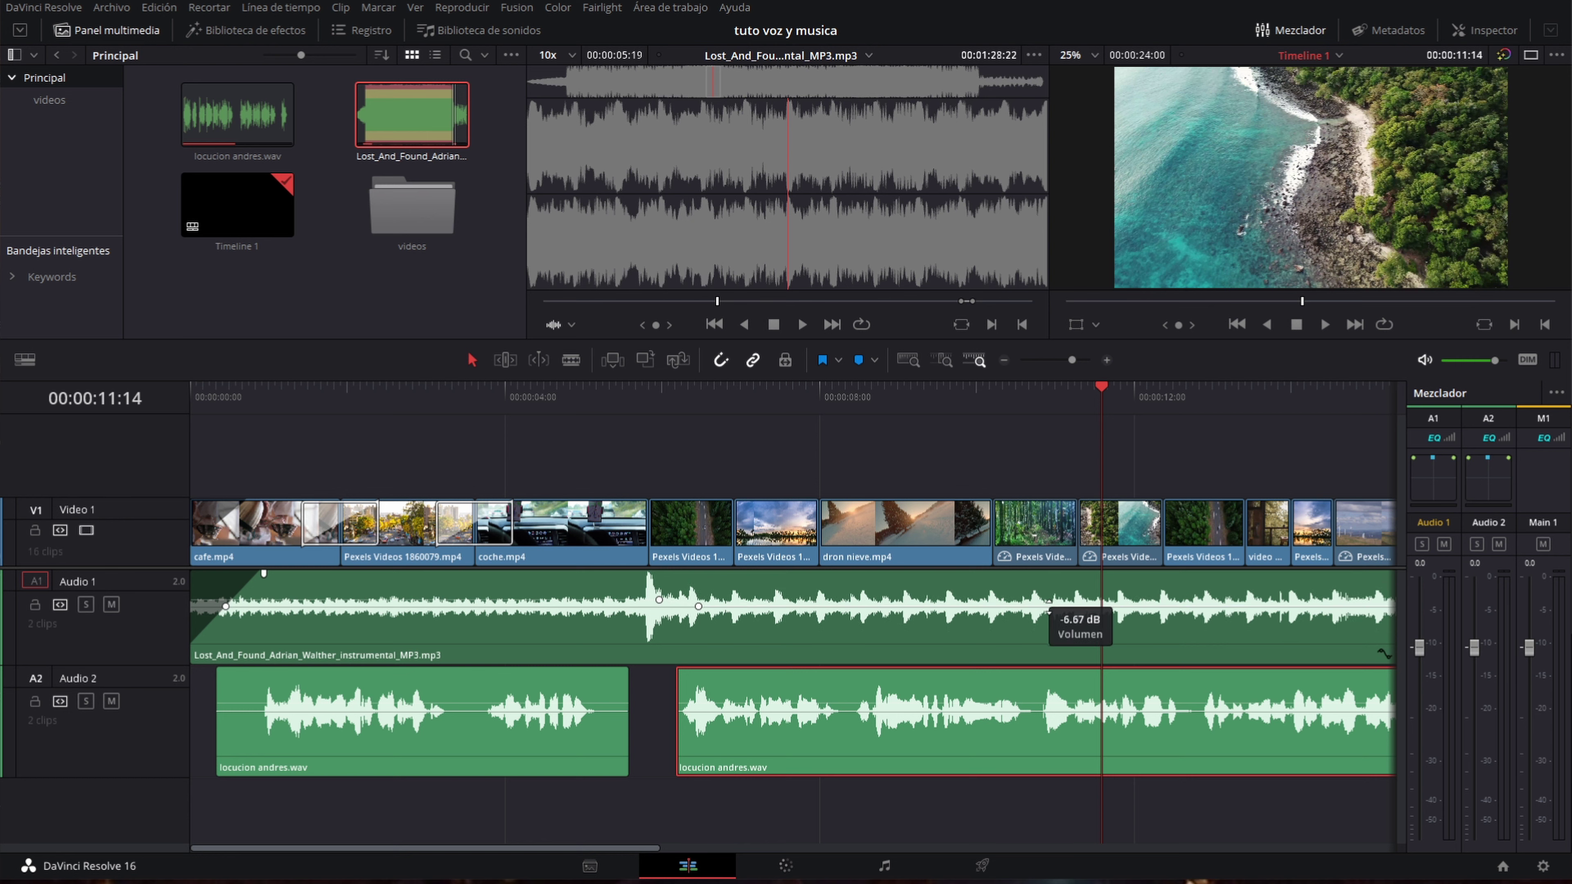
left_click_drag(1049, 602, 1045, 604)
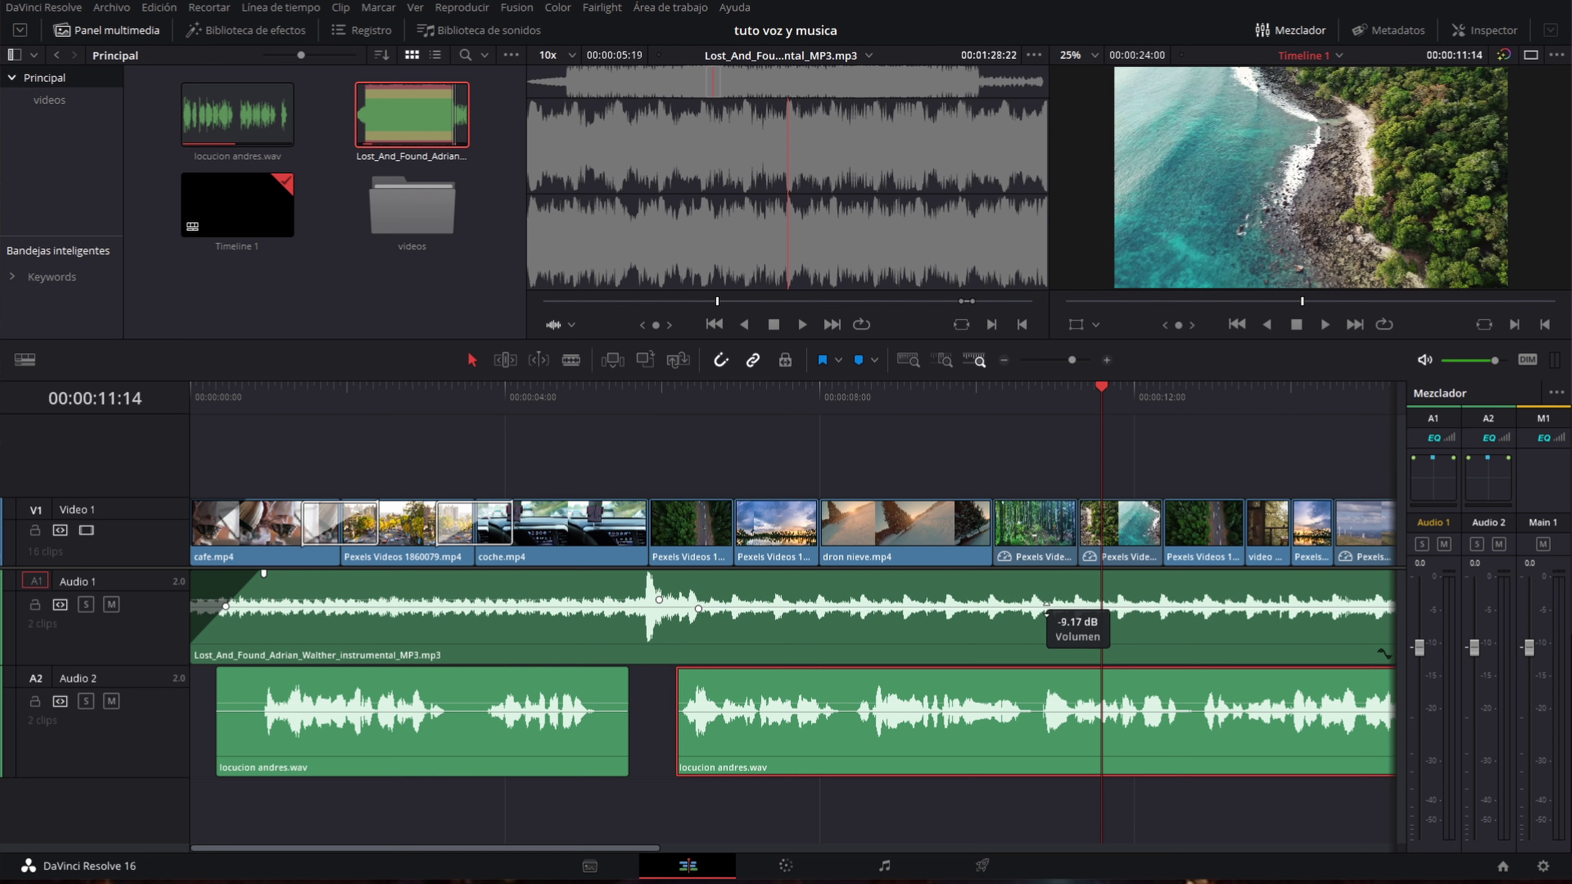
key("space")
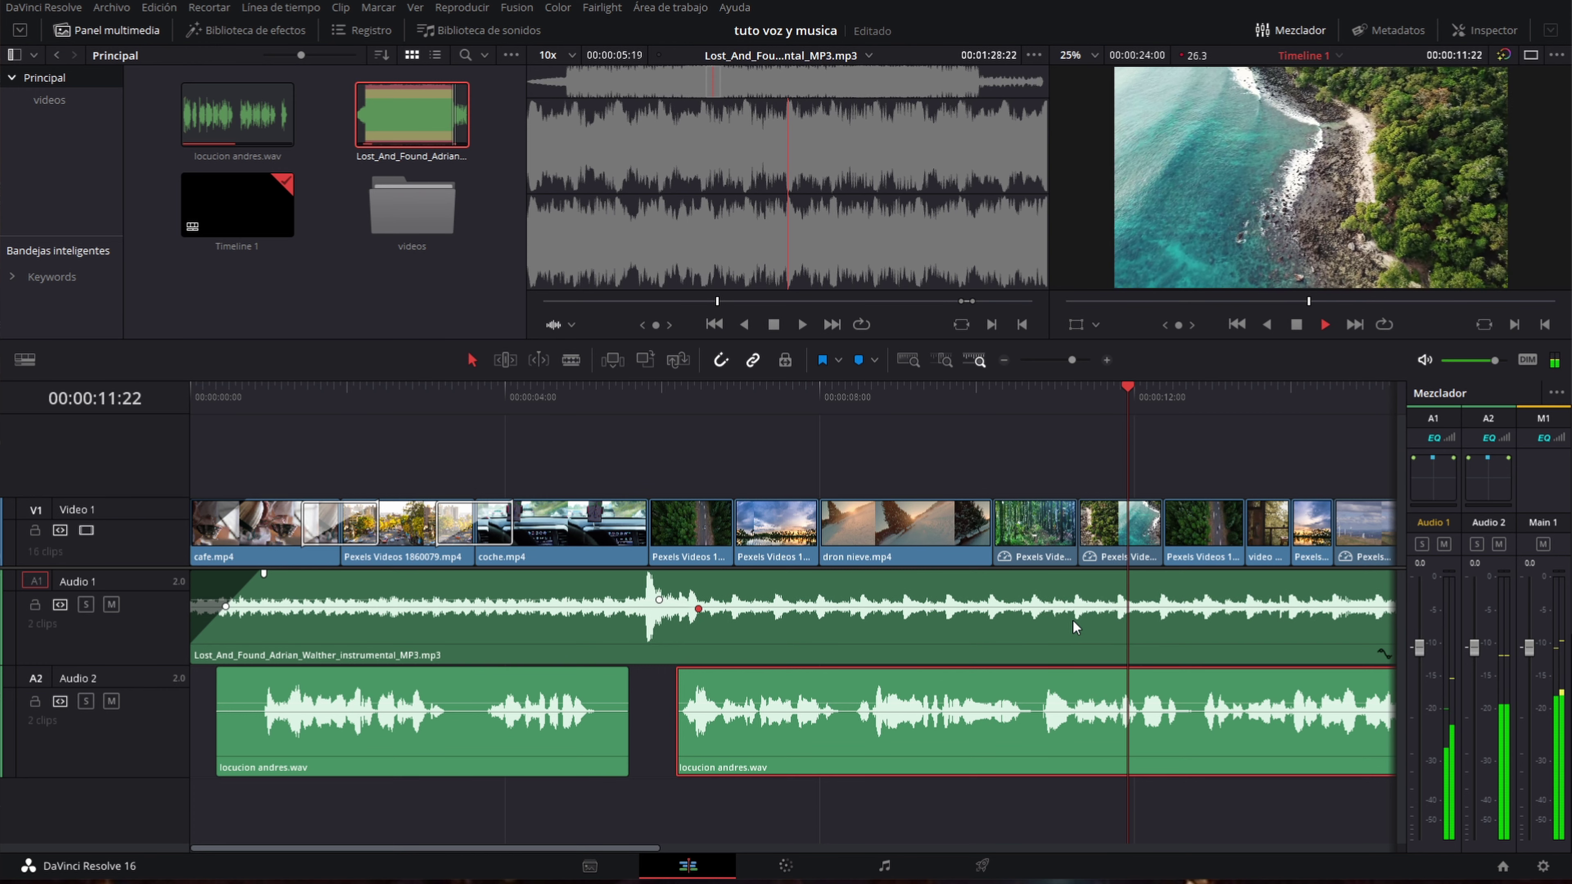
key("space")
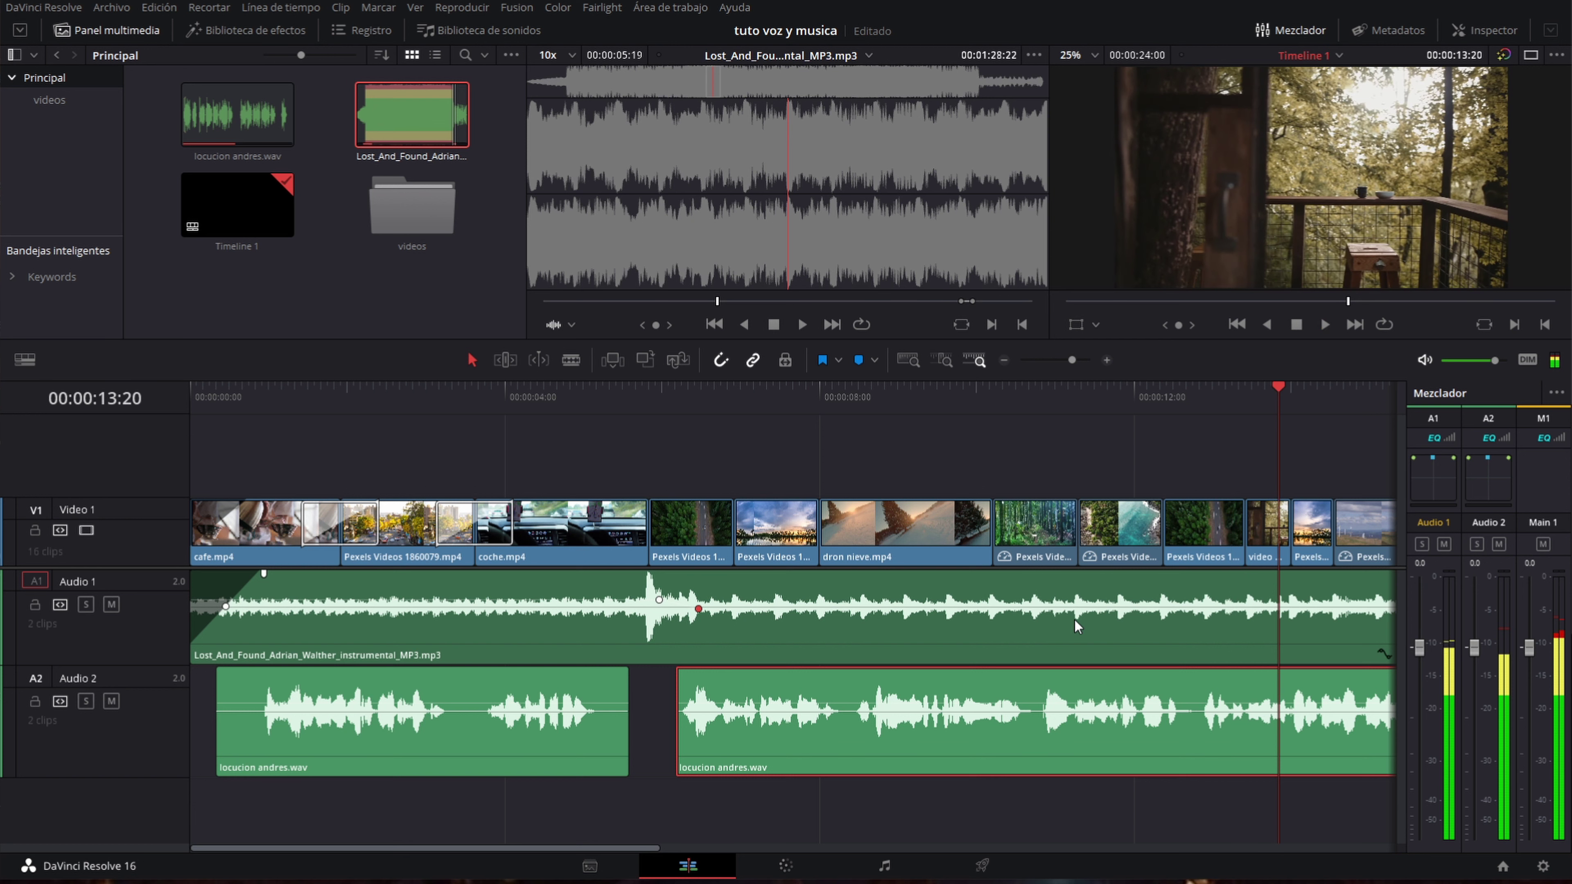
left_click(731, 396)
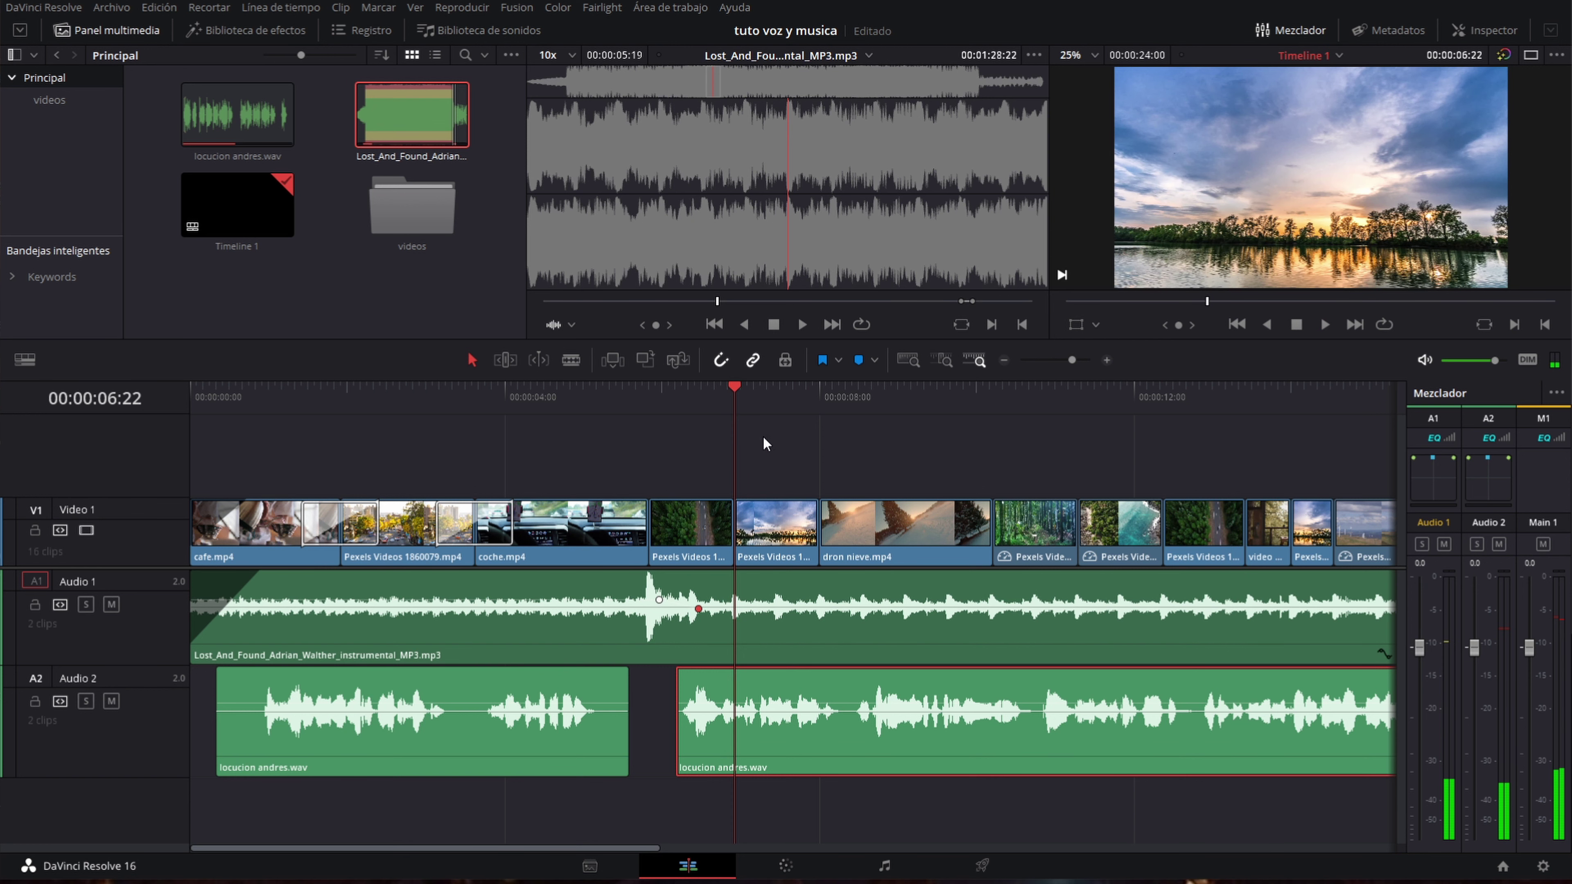
Mute the Audio 1 music track.
key("ctrl+minus")
key("ctrl+plus")
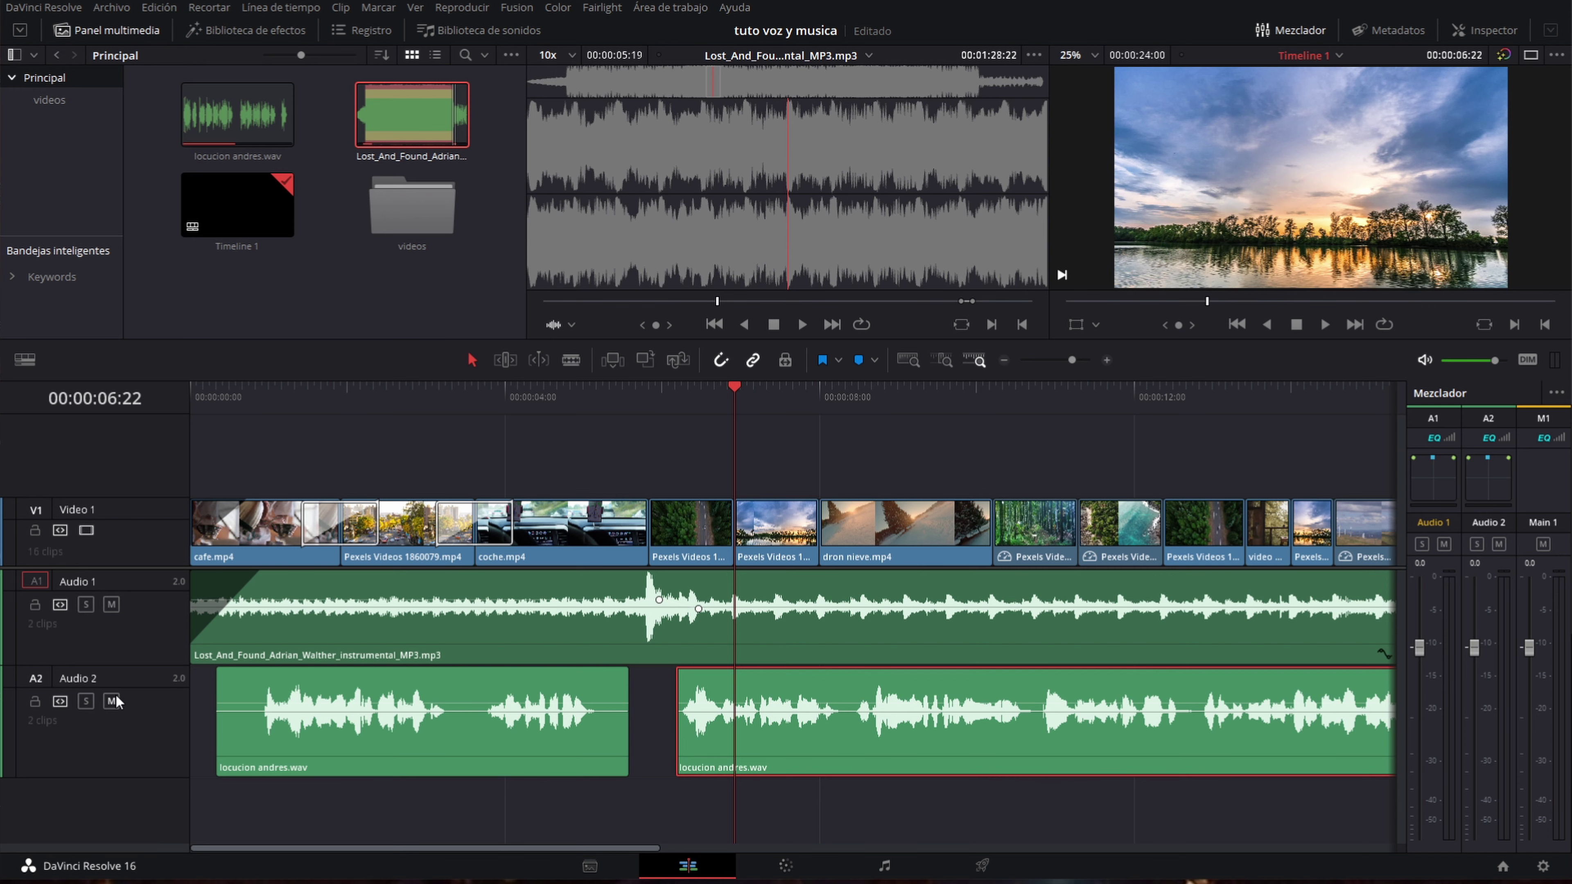
left_click(111, 605)
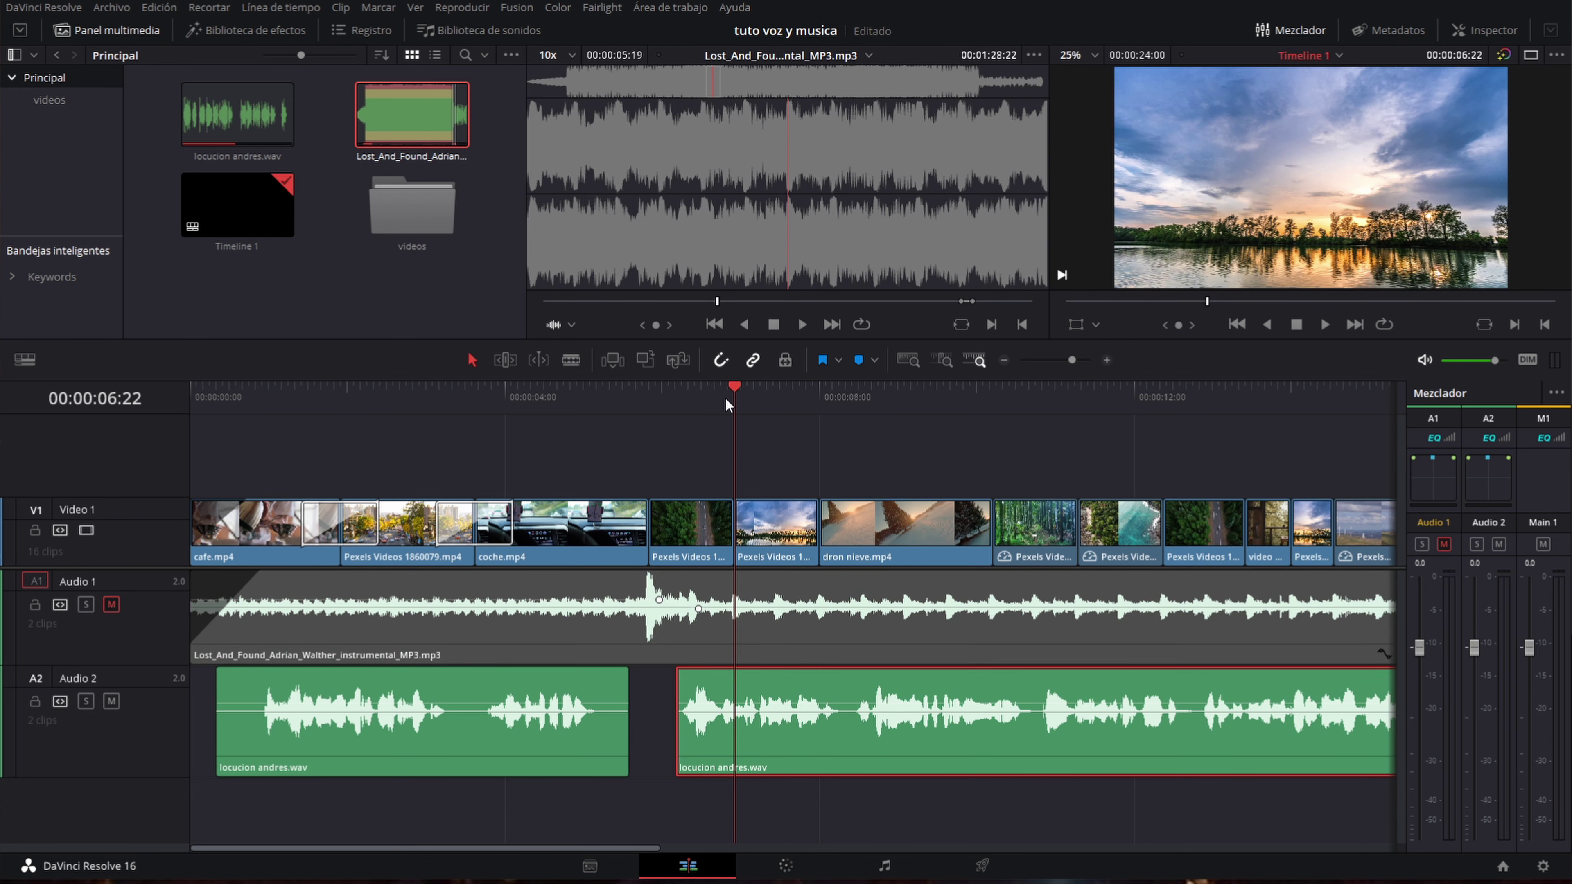
Play back and raise the second voiceover clip's volume on Audio 2.
key("ctrl+minus")
key("space")
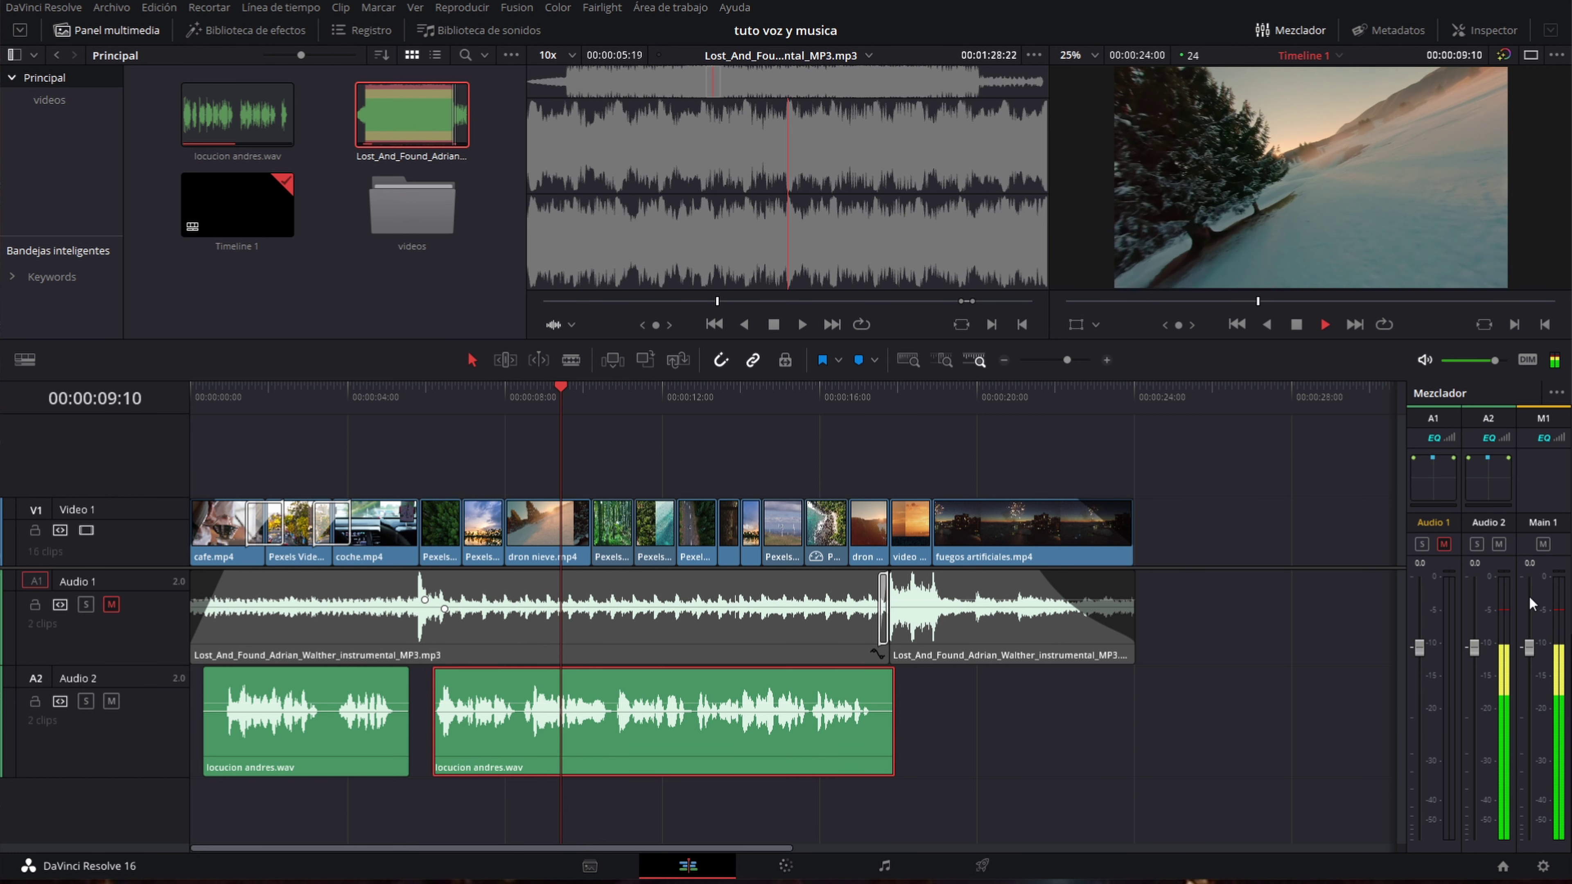
key("space")
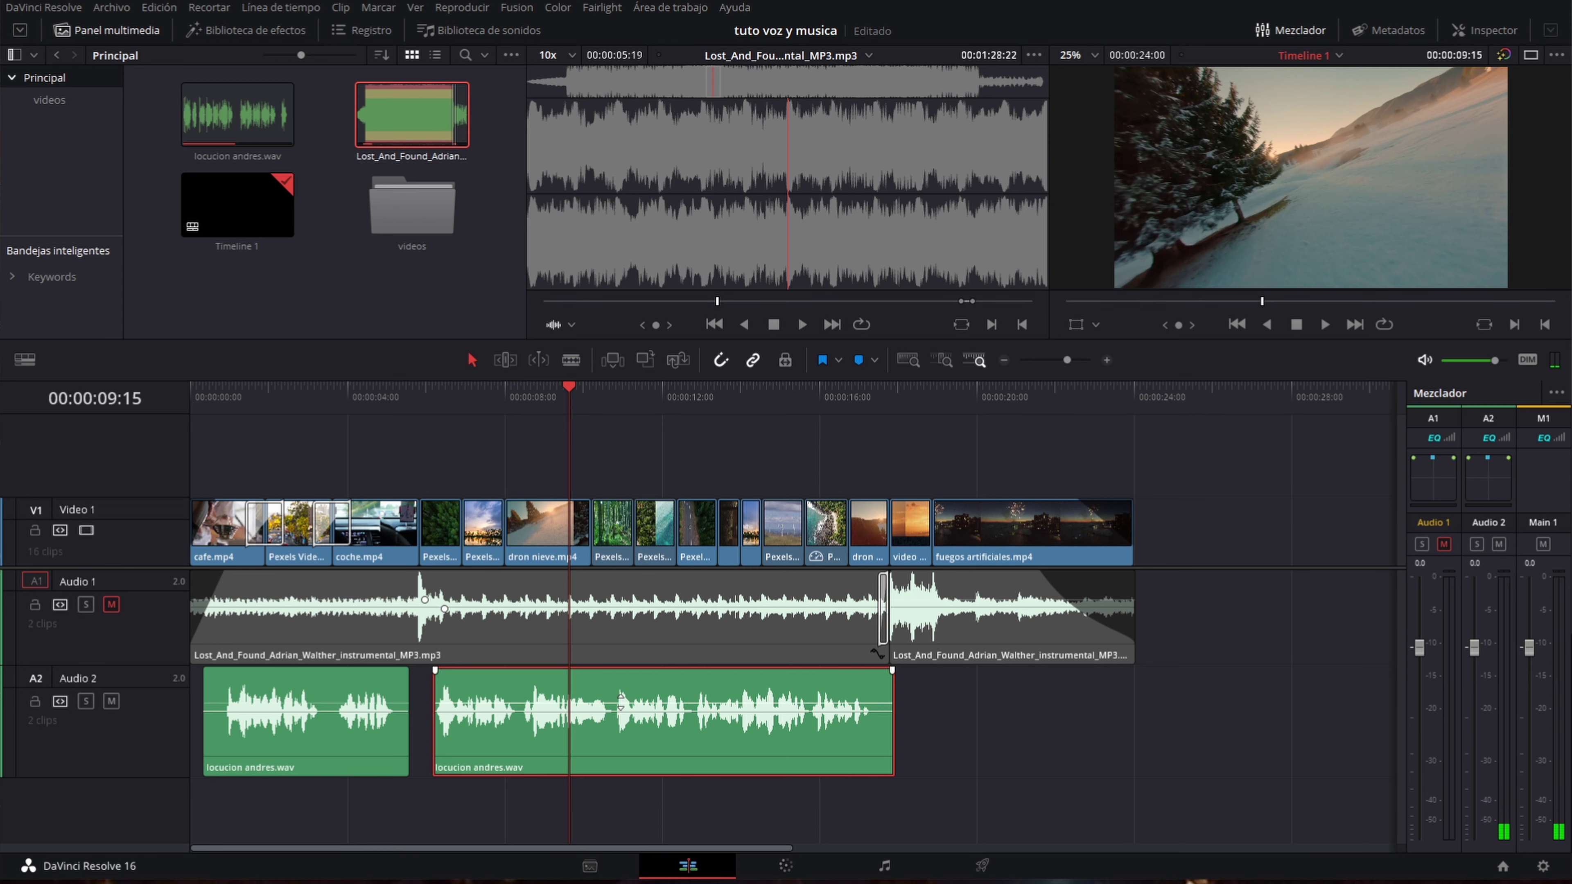
left_click_drag(620, 701, 635, 693)
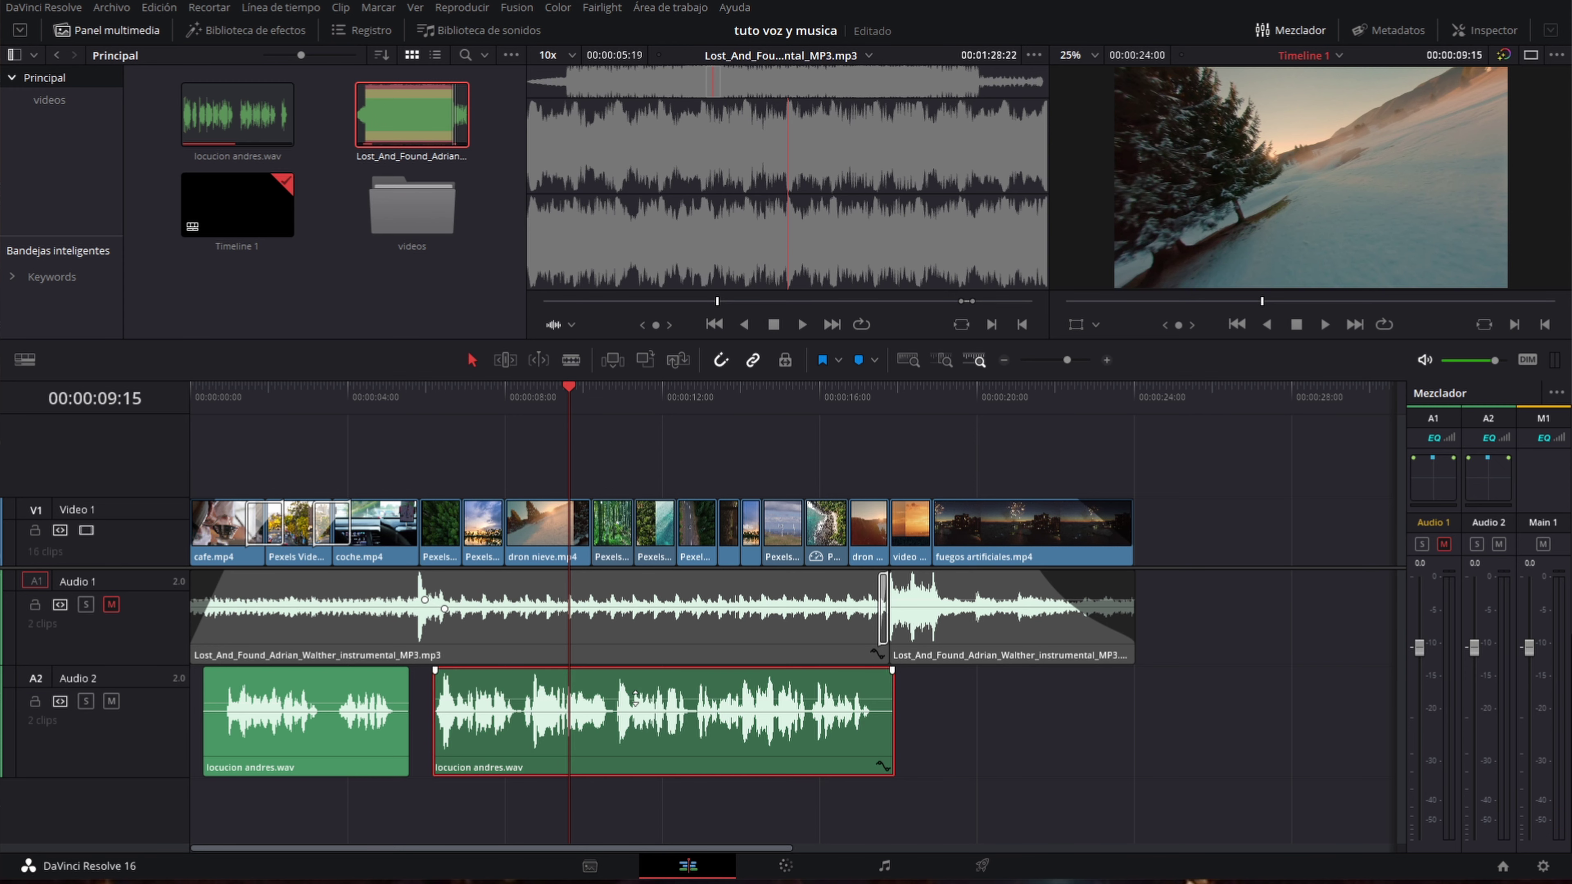
key("ctrl+equal")
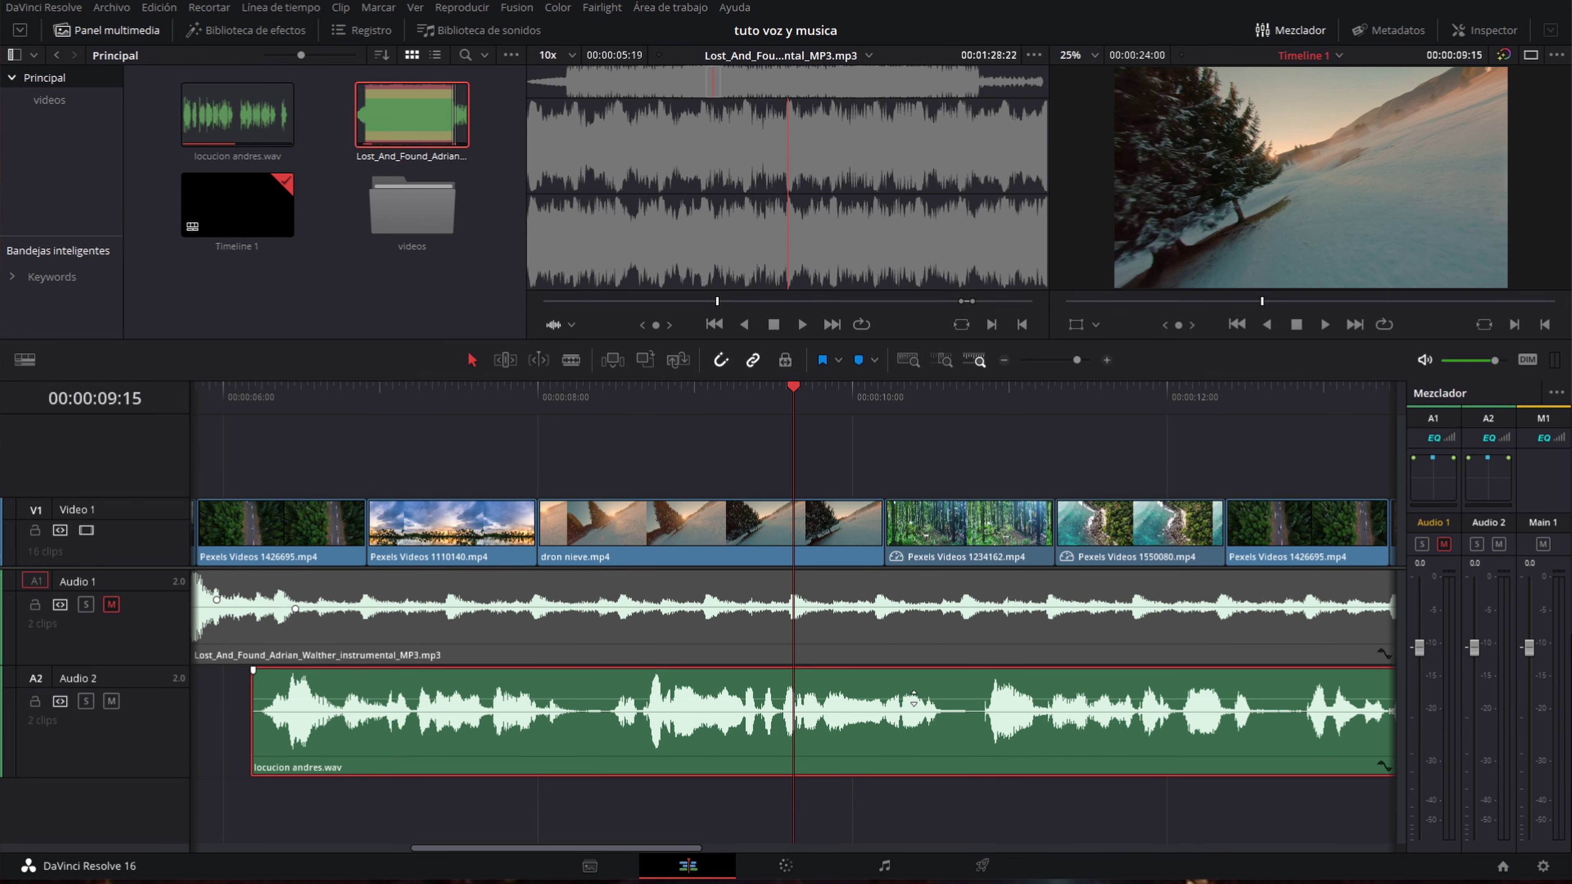
Boost the second voiceover clip to about 7.6 dB and replay it from 00:00:08:19.
left_click_drag(917, 702, 938, 695)
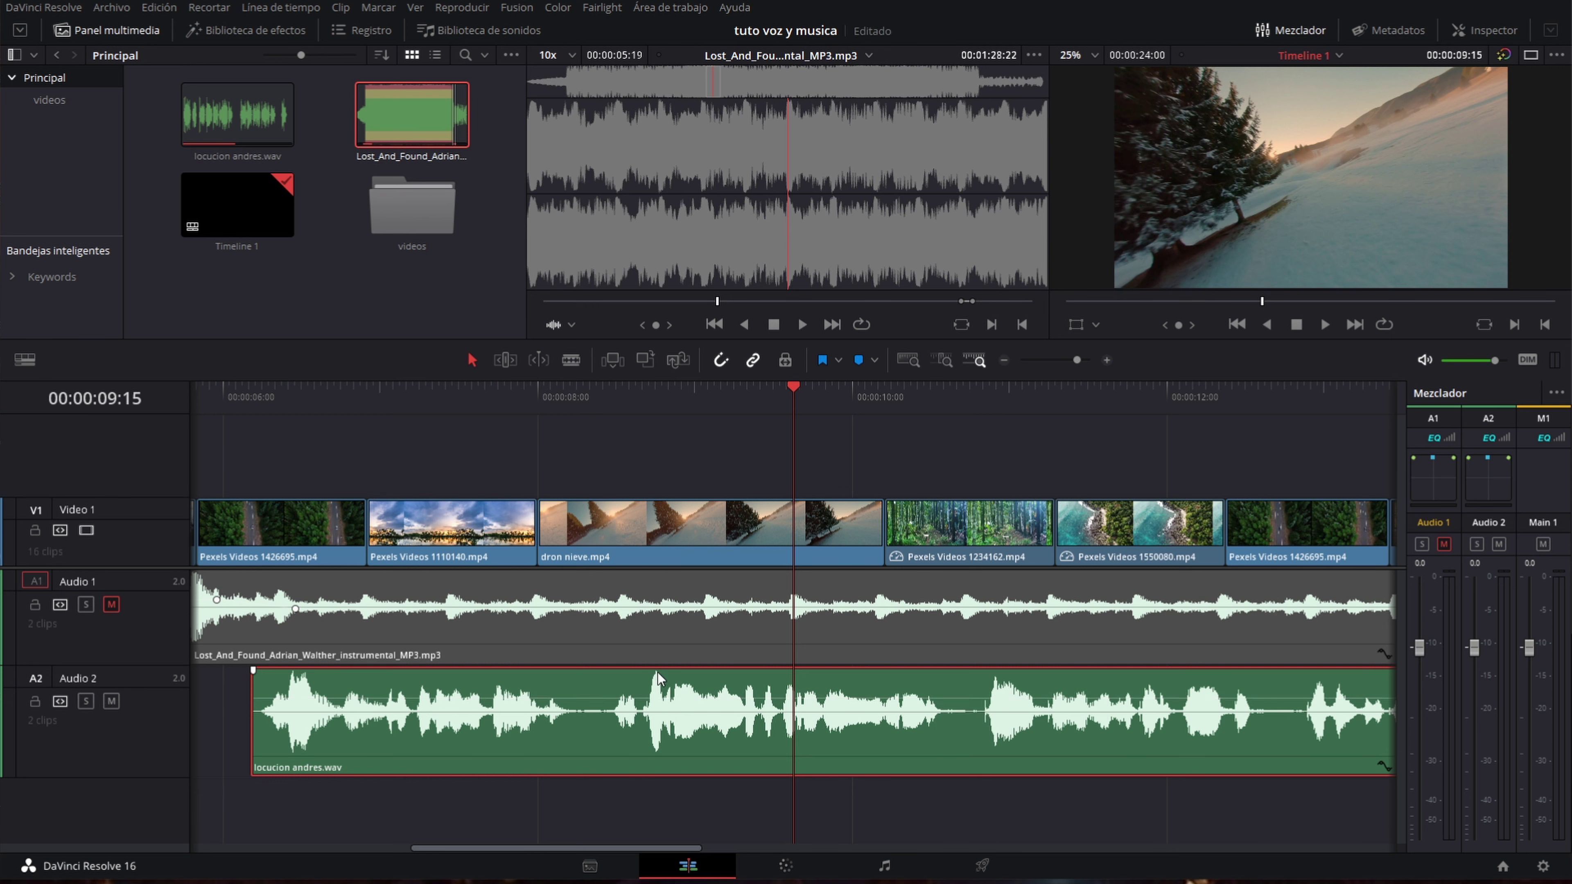
left_click_drag(693, 702, 711, 687)
left_click(660, 394)
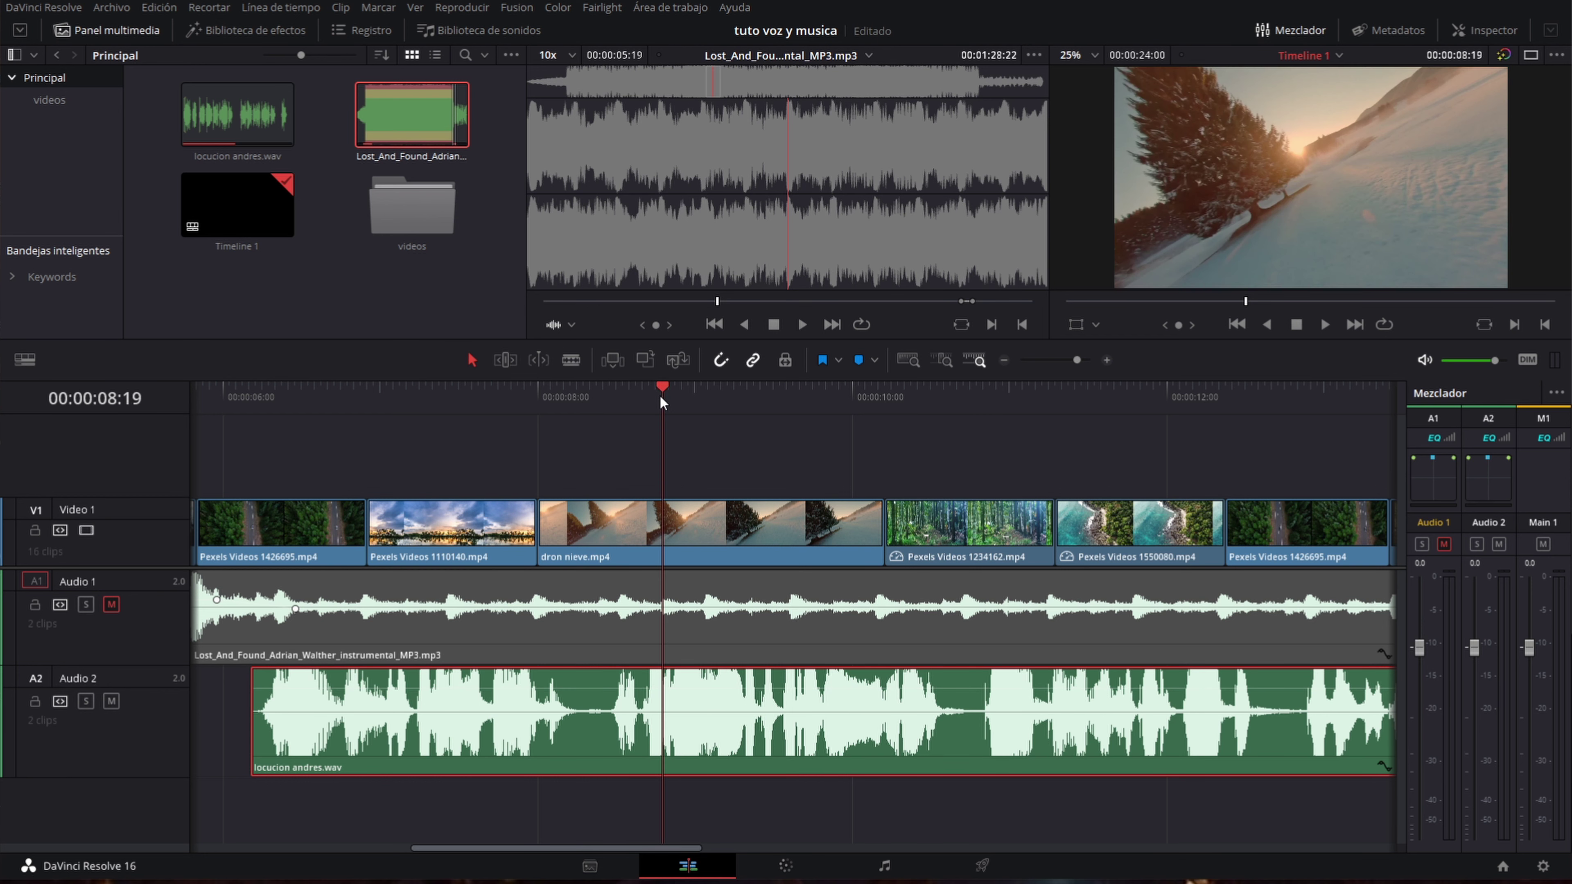
key("space")
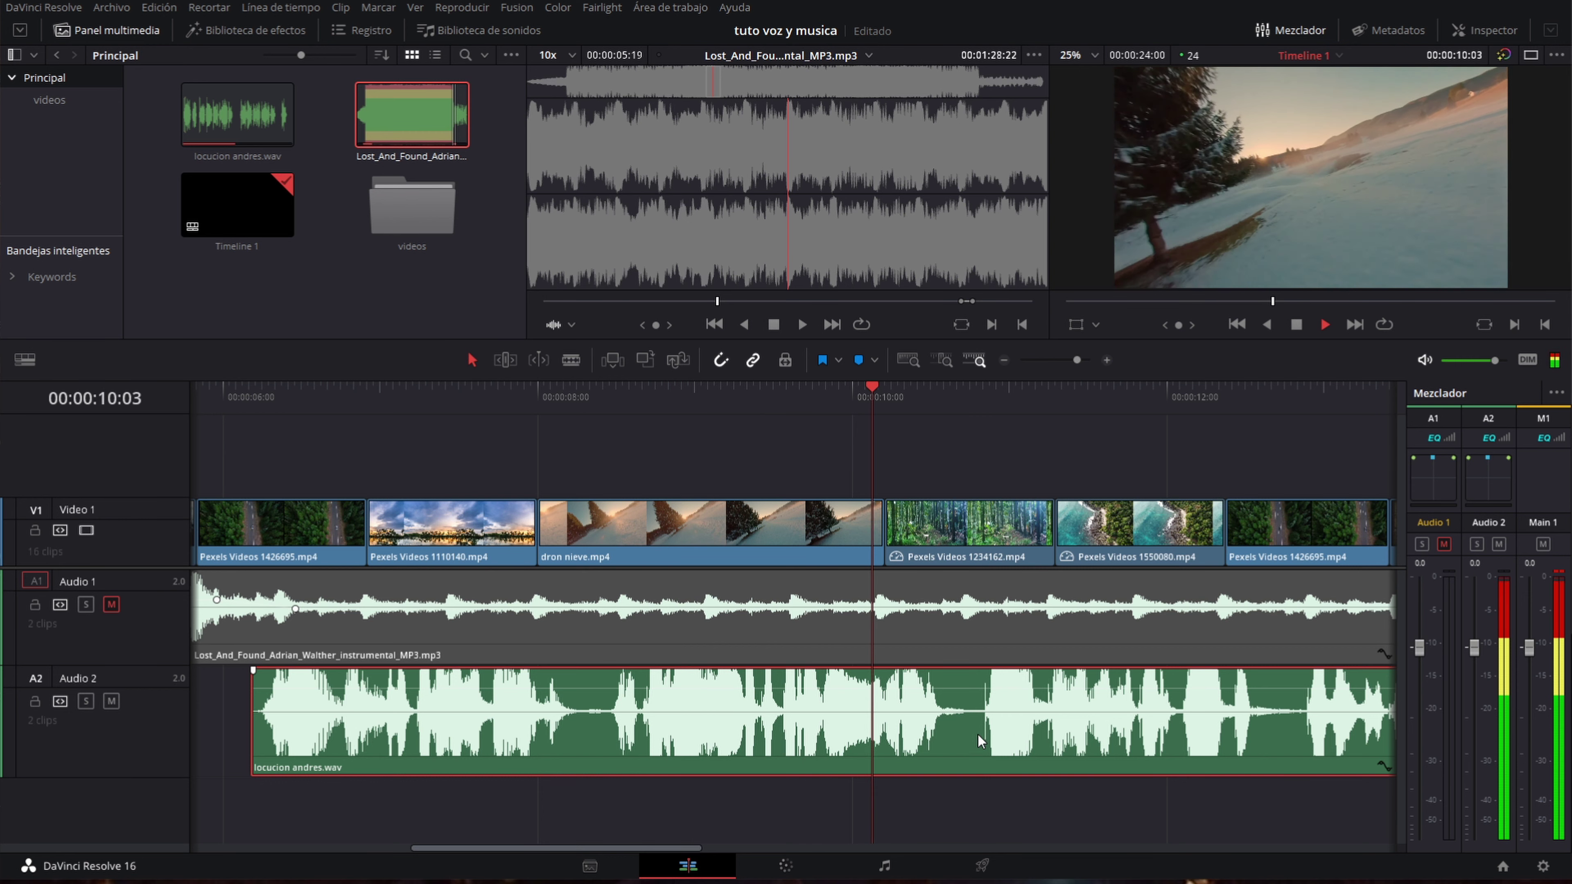
key("space")
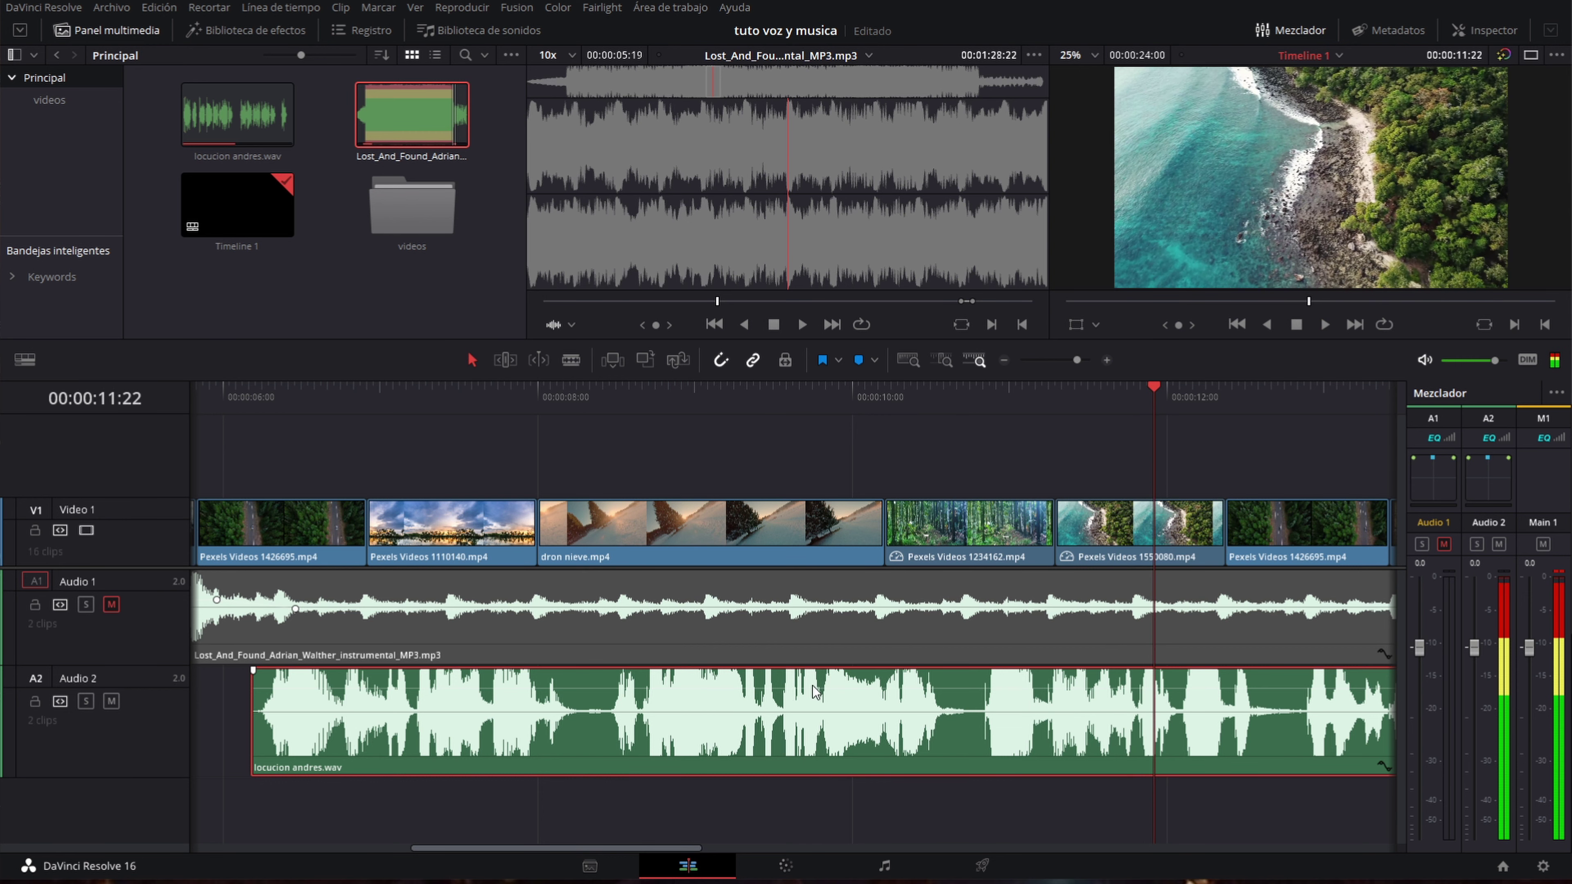
Bring the voiceover boost down to about 5.50 dB and save the project.
left_click_drag(832, 688, 824, 696)
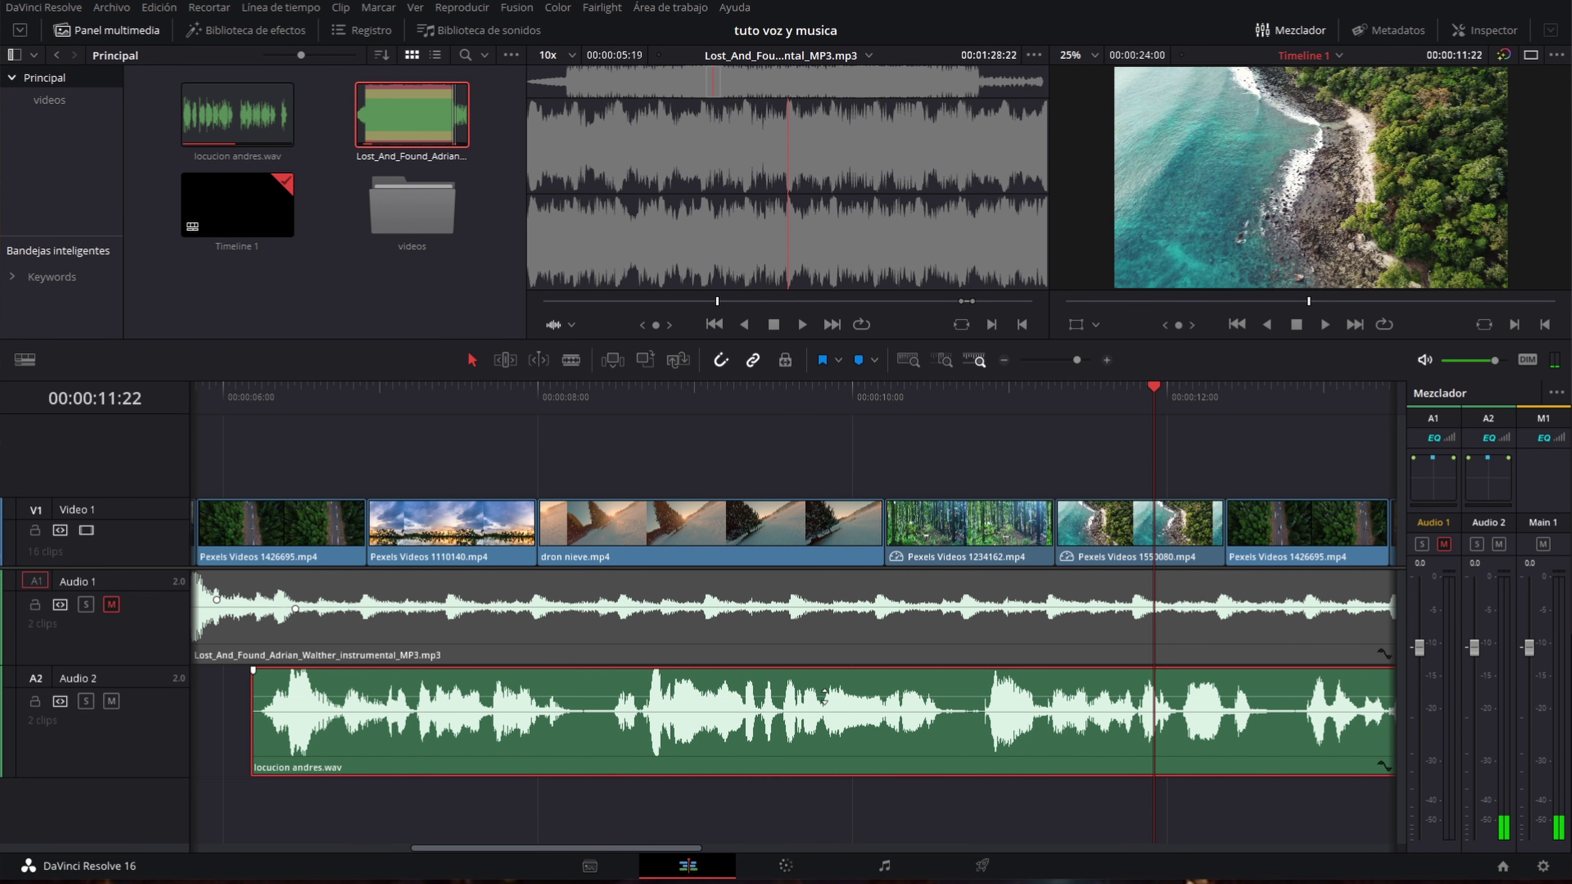
key("ctrl+minus")
left_click_drag(756, 694, 755, 695)
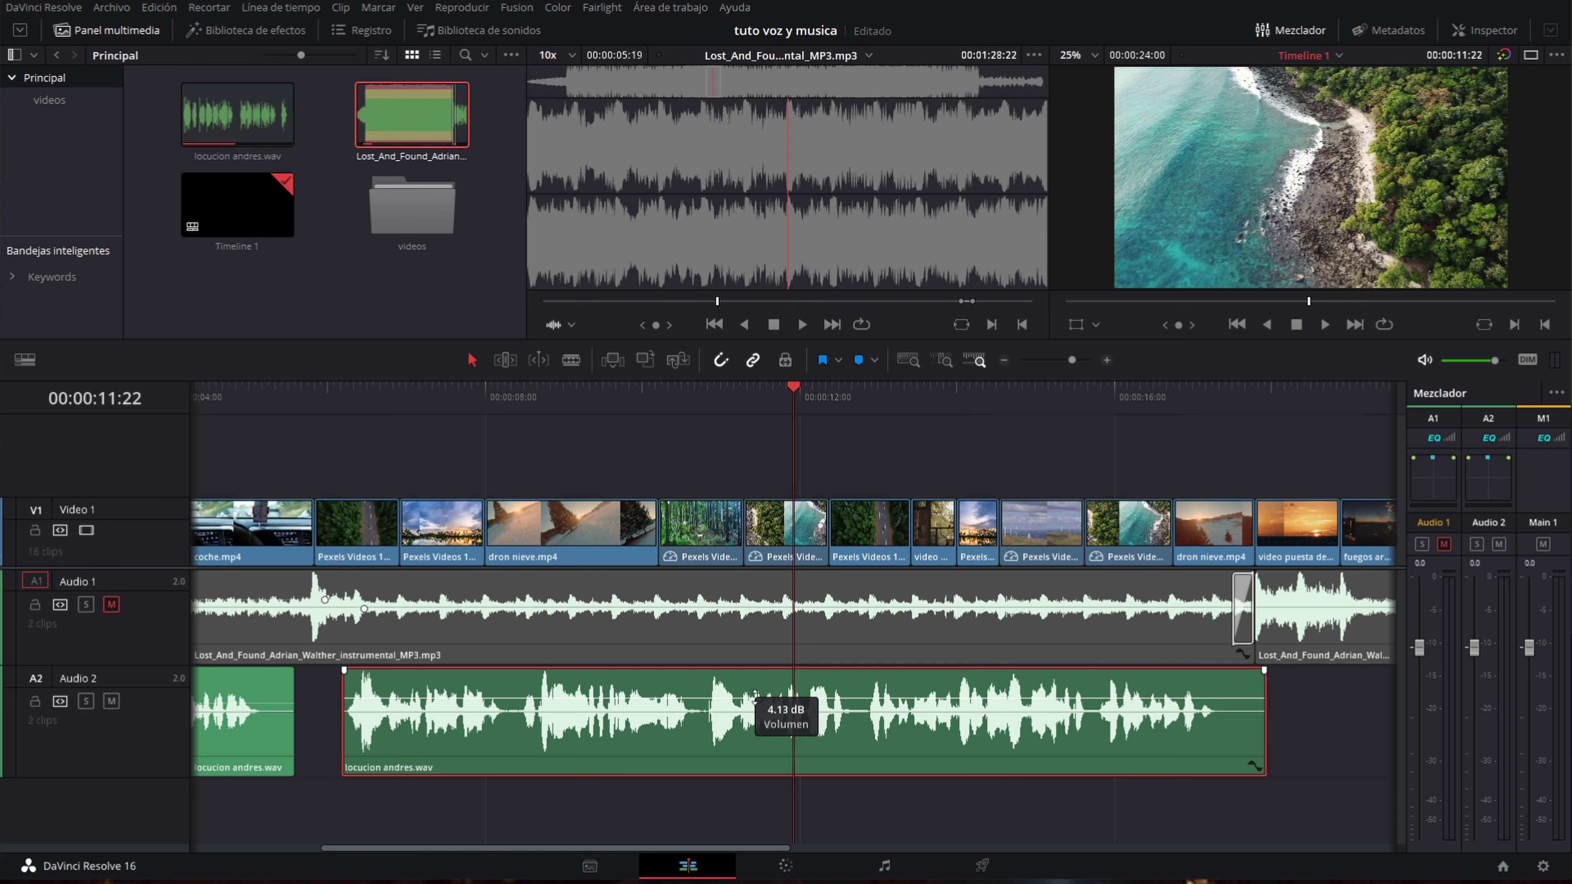
left_click_drag(755, 693, 754, 694)
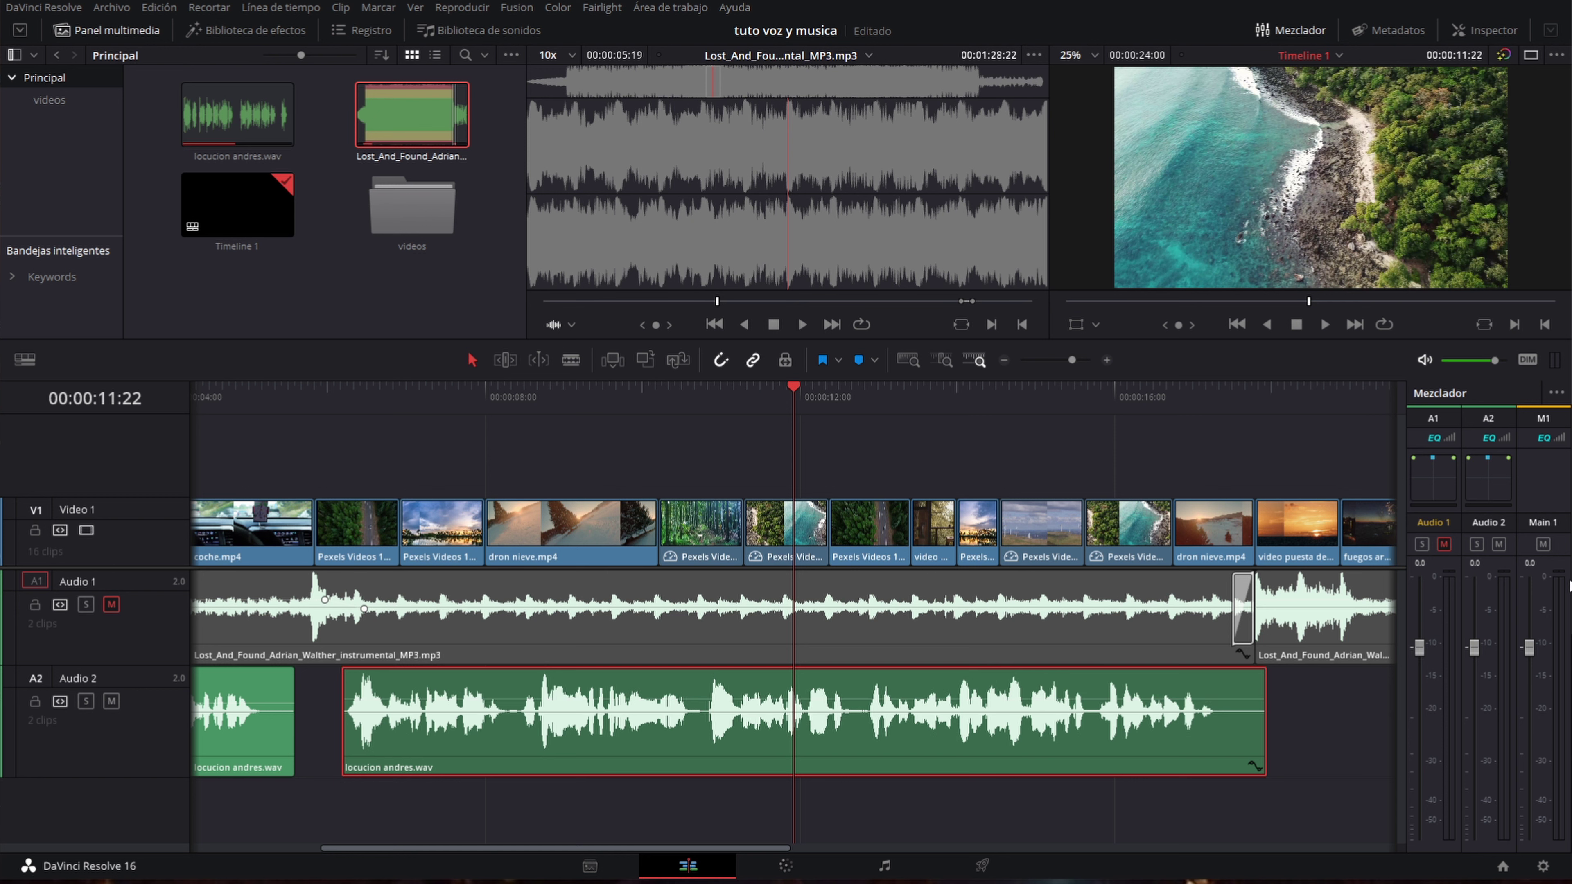
key("ctrl+s")
left_click_drag(680, 701, 703, 691)
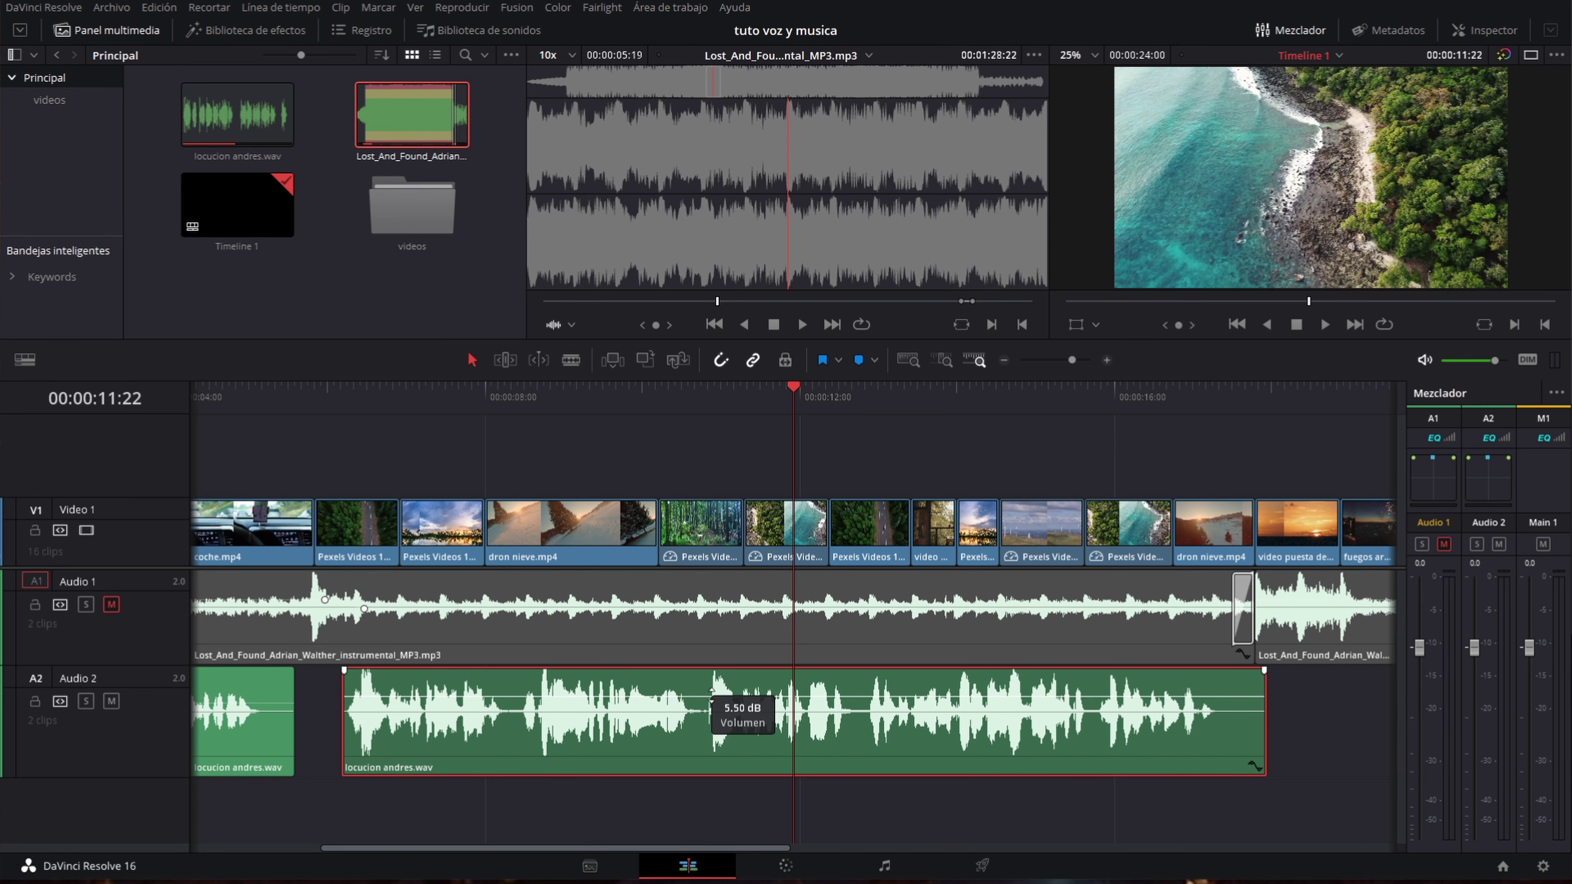
Apply Normalizar volumen (-1.0 dBFS sample peak) to the second locucion clip, then lift it to 5.86 dB.
right_click(703, 689)
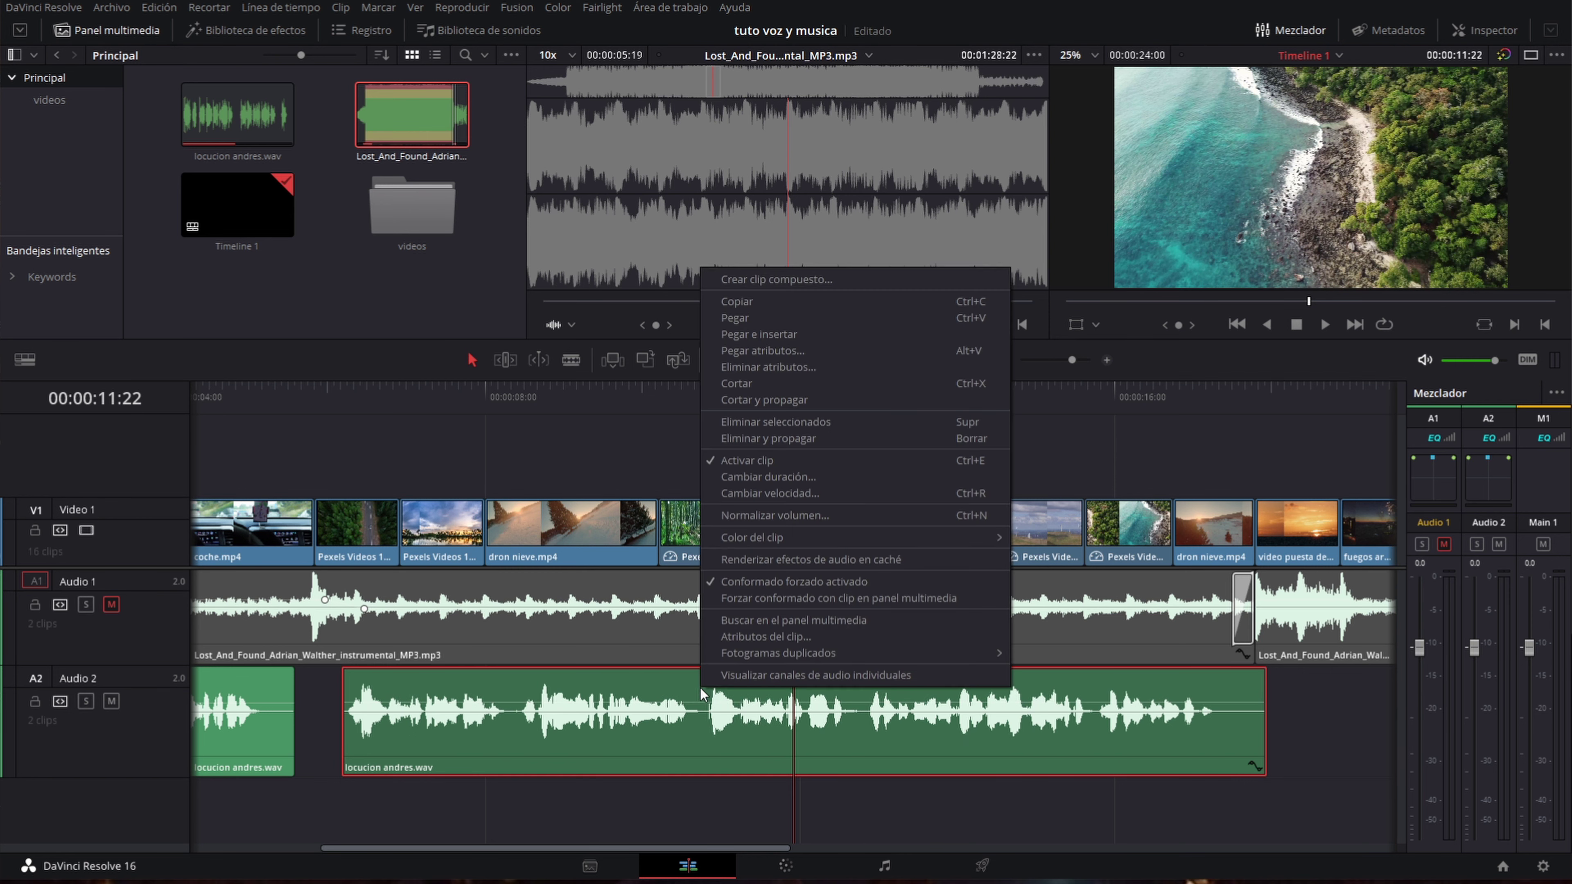
left_click(899, 511)
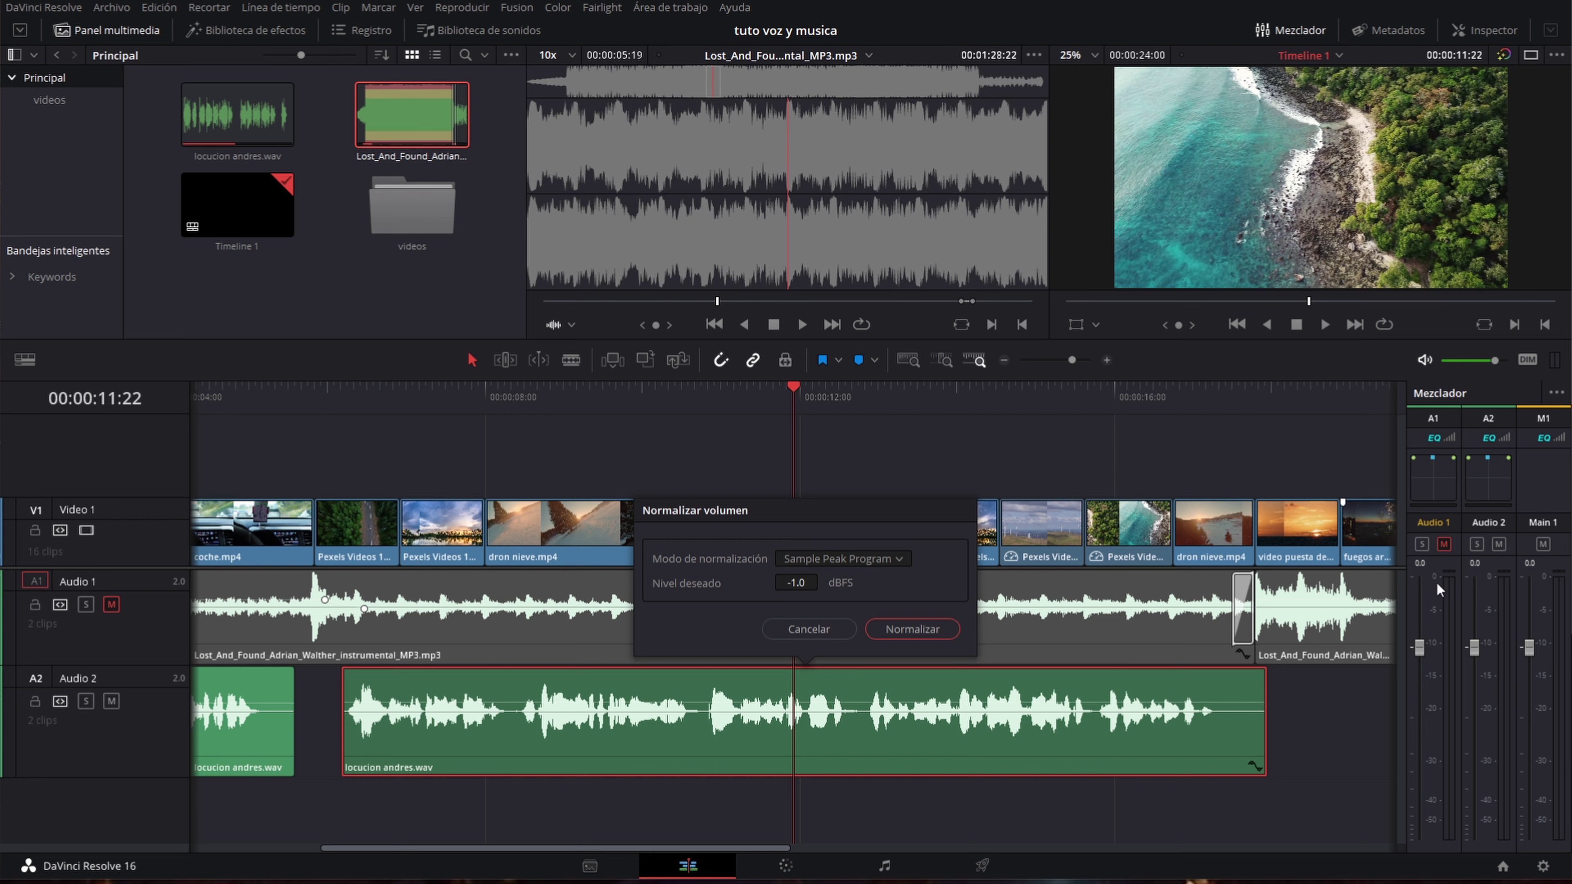
left_click(913, 632)
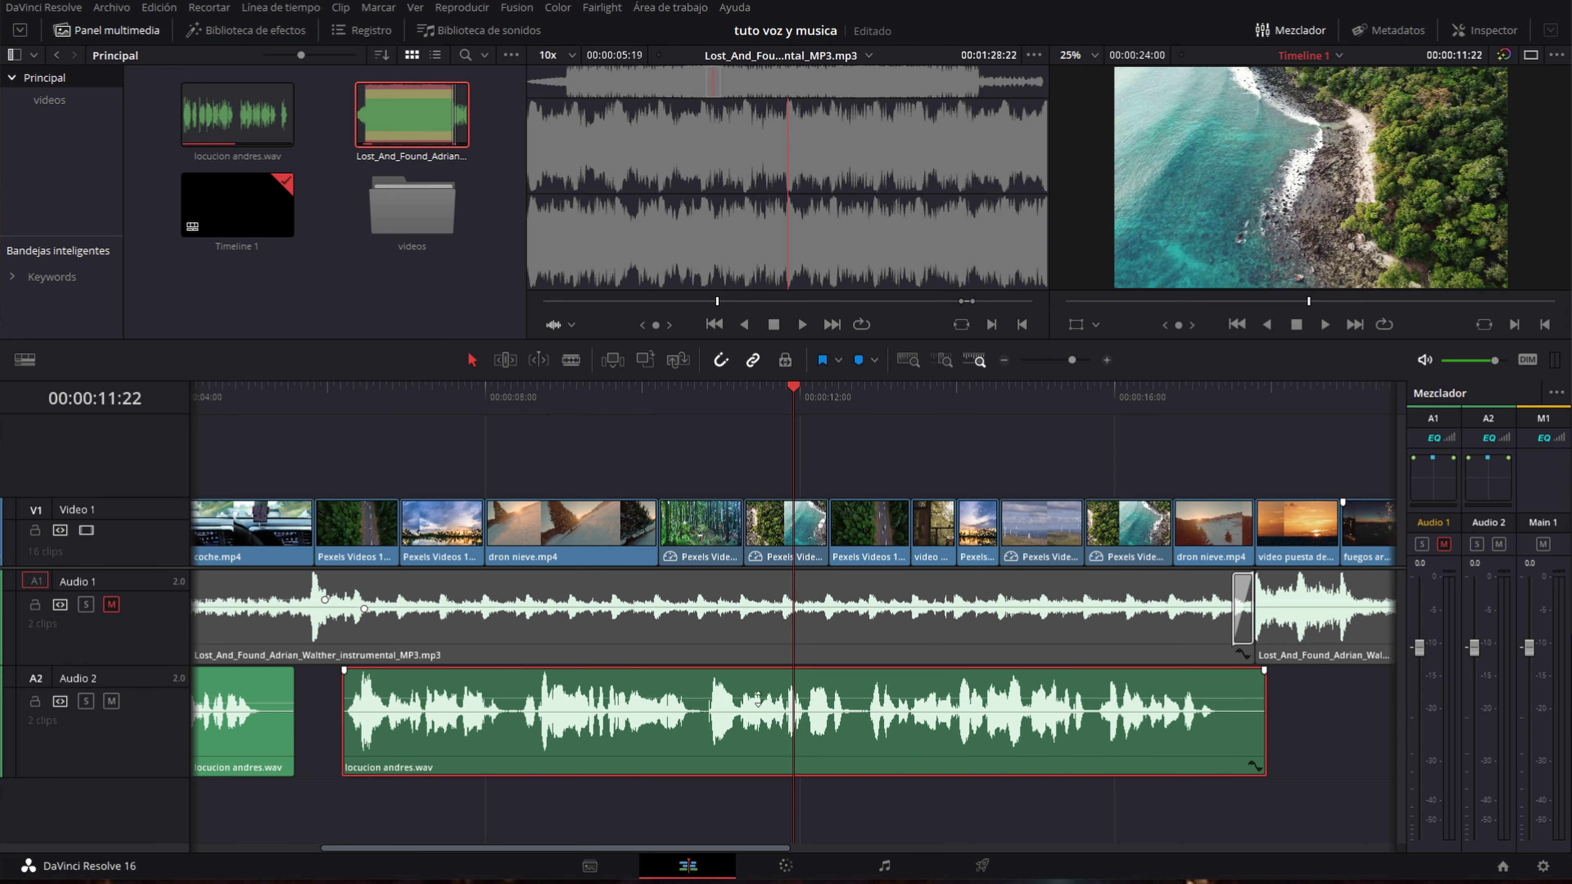
mouse_move(775, 697)
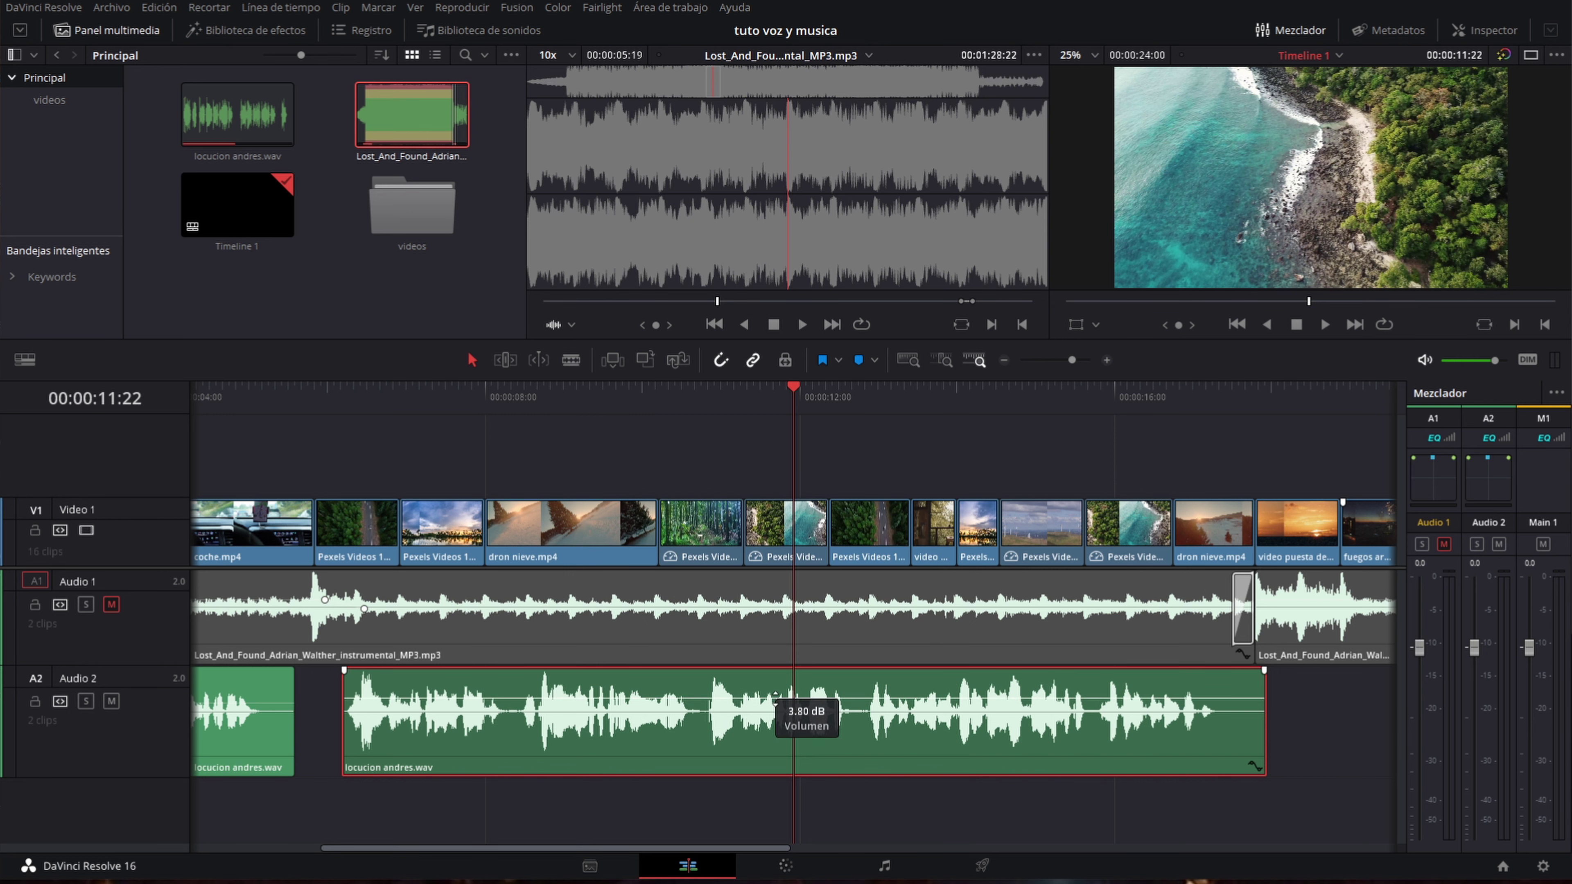
left_click_drag(775, 697, 776, 694)
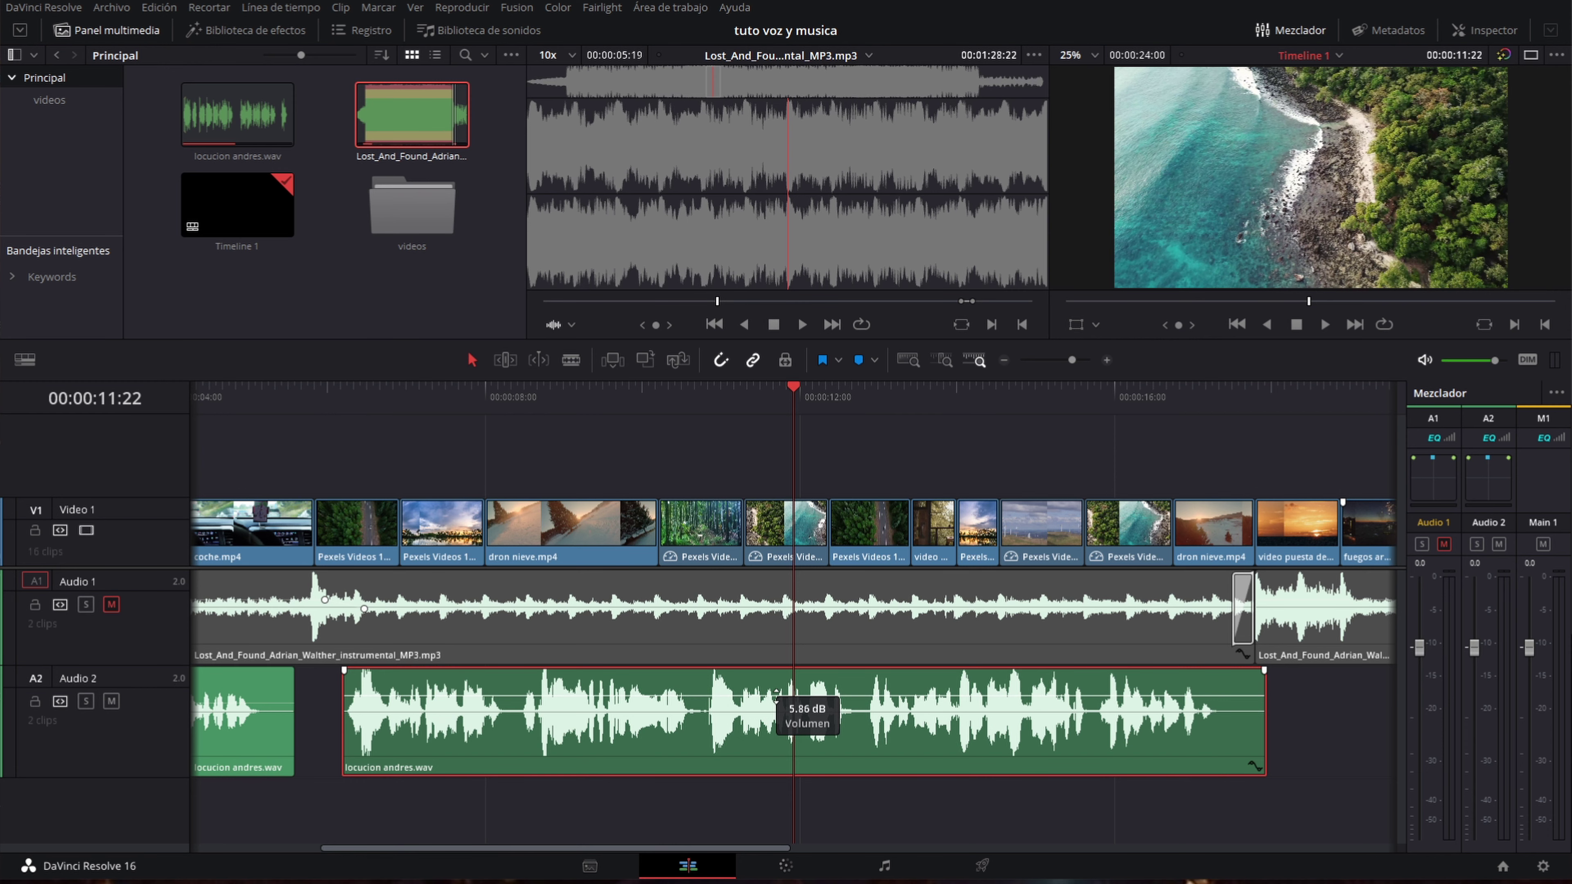
Preview the first voiceover from 00:00:01:10.
key("Home")
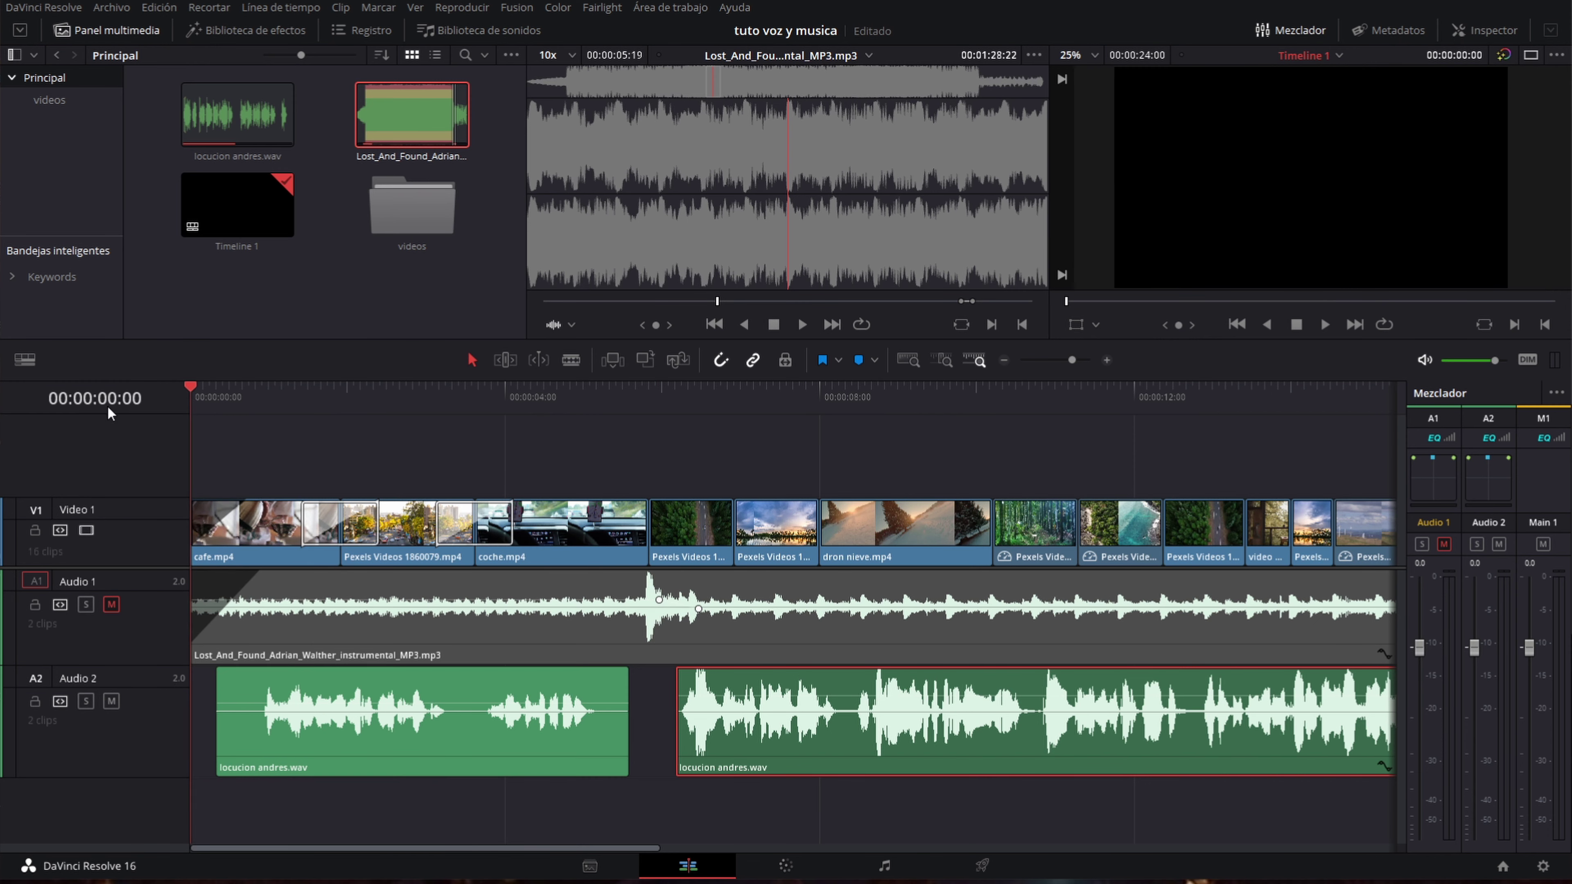
left_click(302, 410)
key("space")
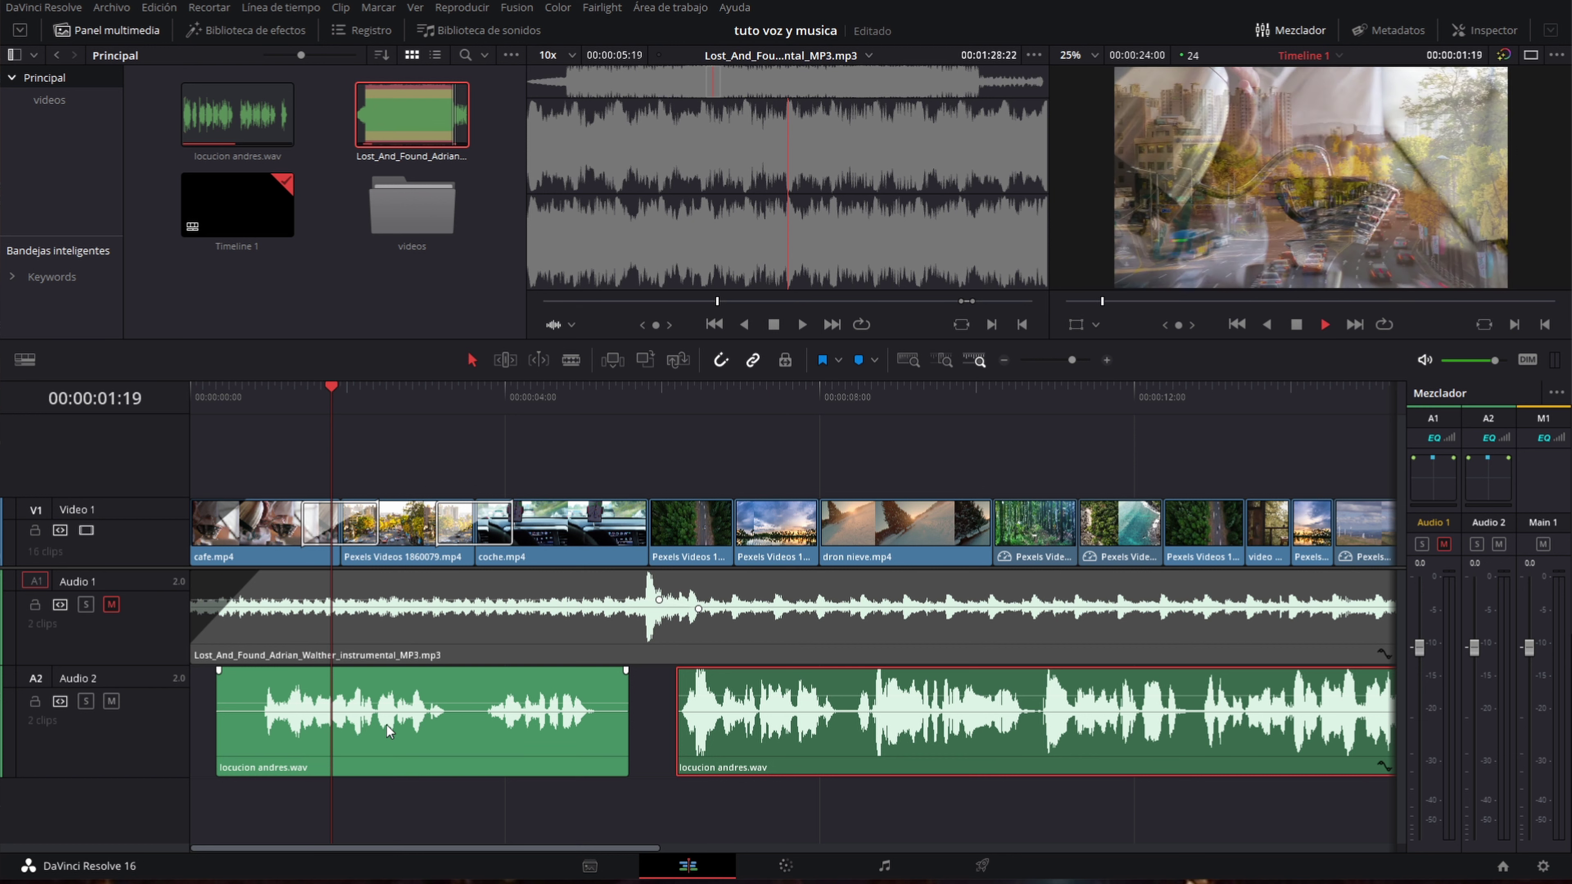
key("space")
Normalize the first voiceover clip to a -1.0 dBFS peak and raise it to 4.29 dB.
left_click(451, 737)
right_click(451, 737)
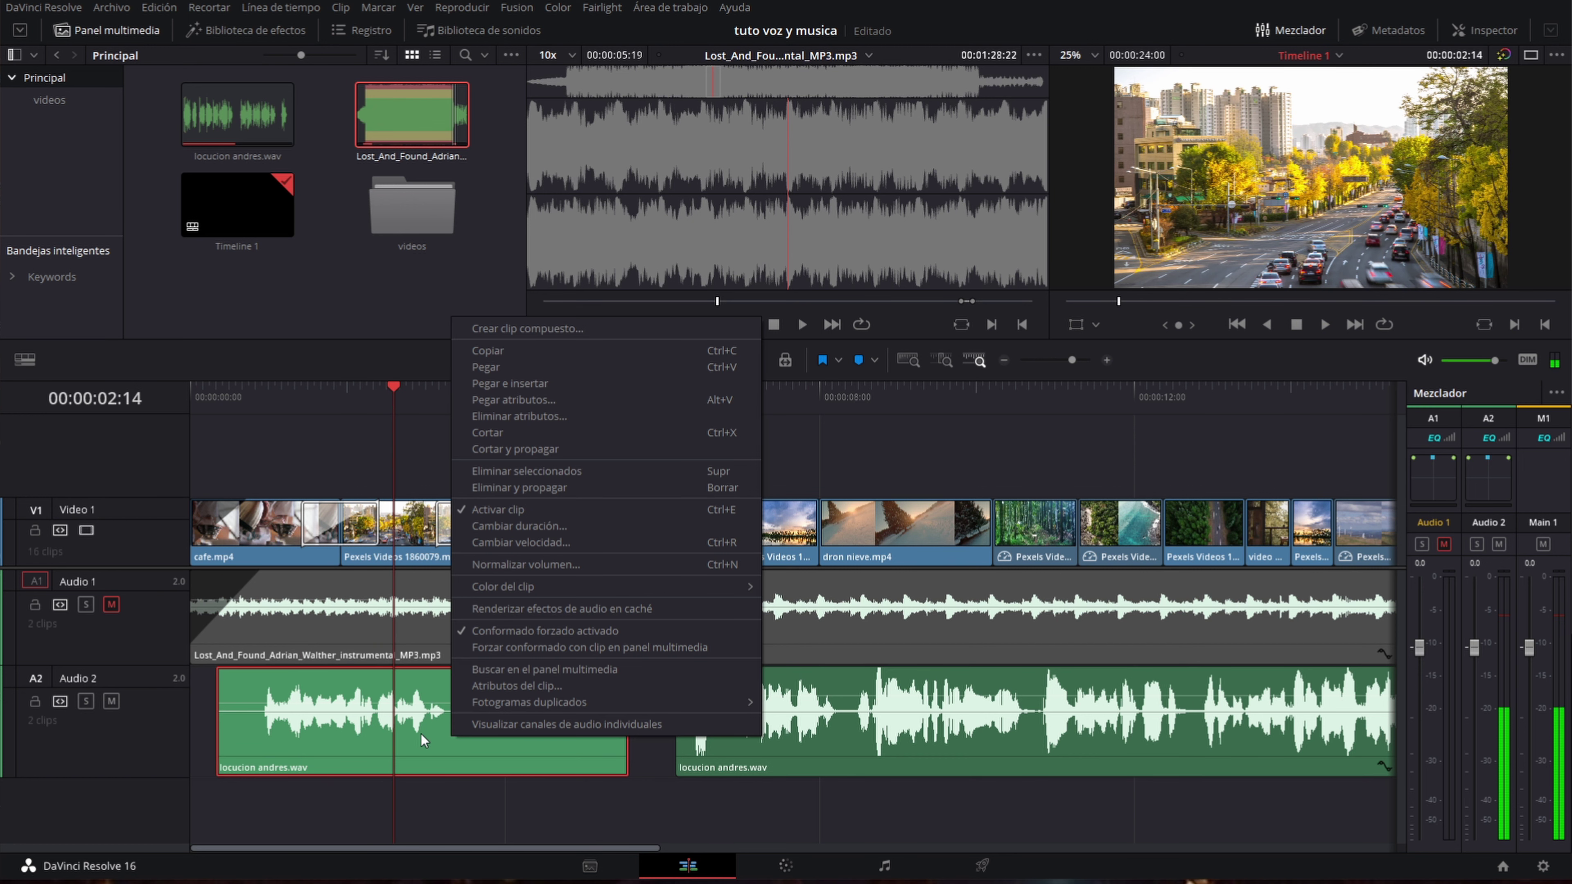
mouse_move(513, 586)
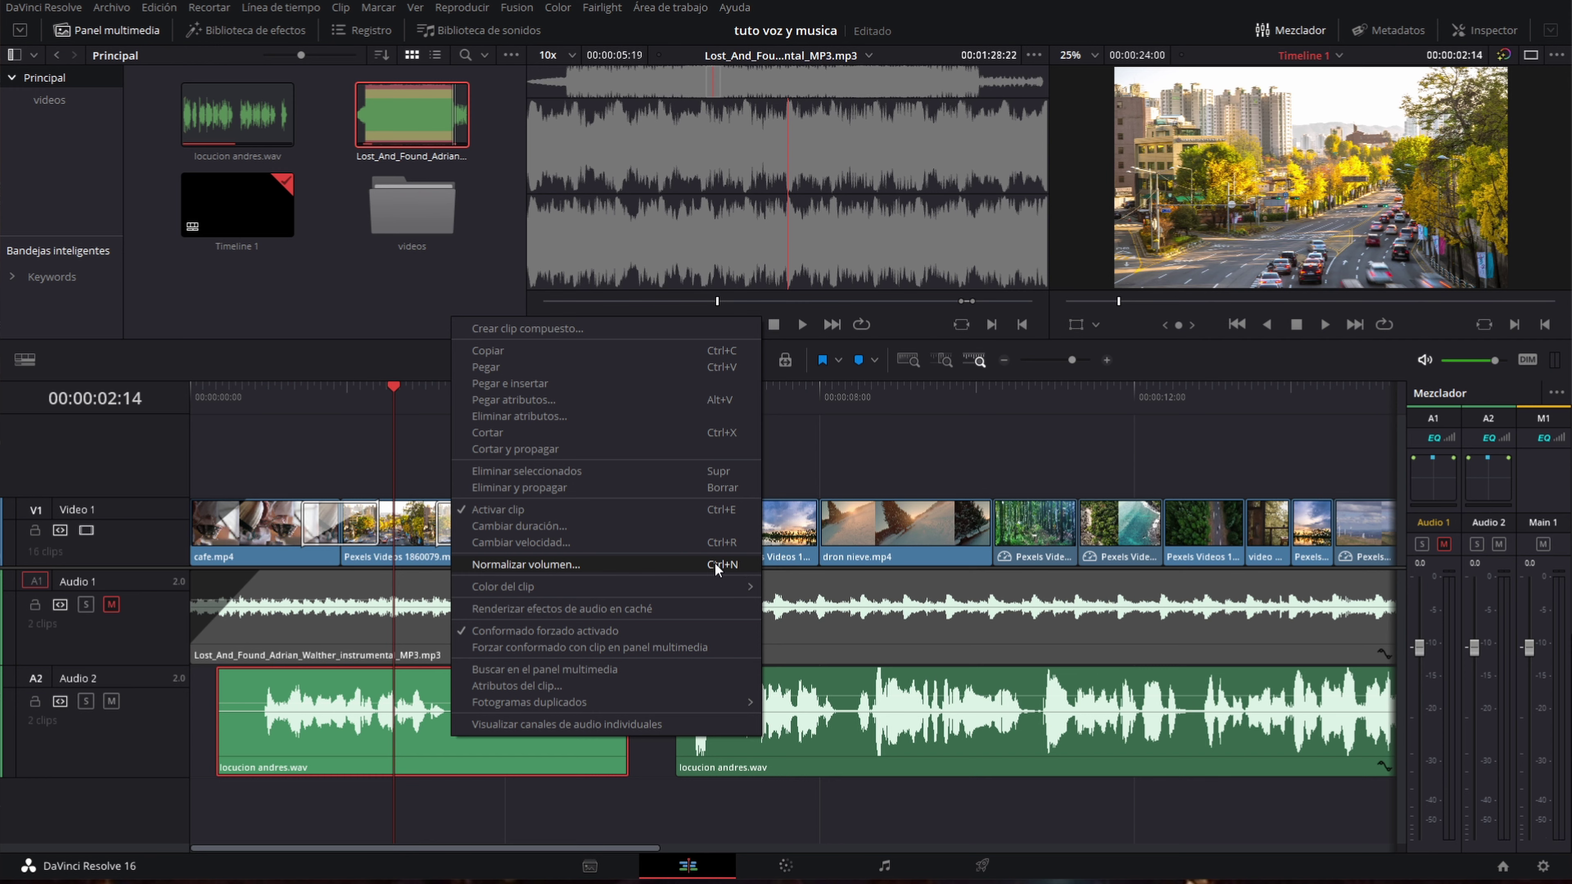
left_click(522, 565)
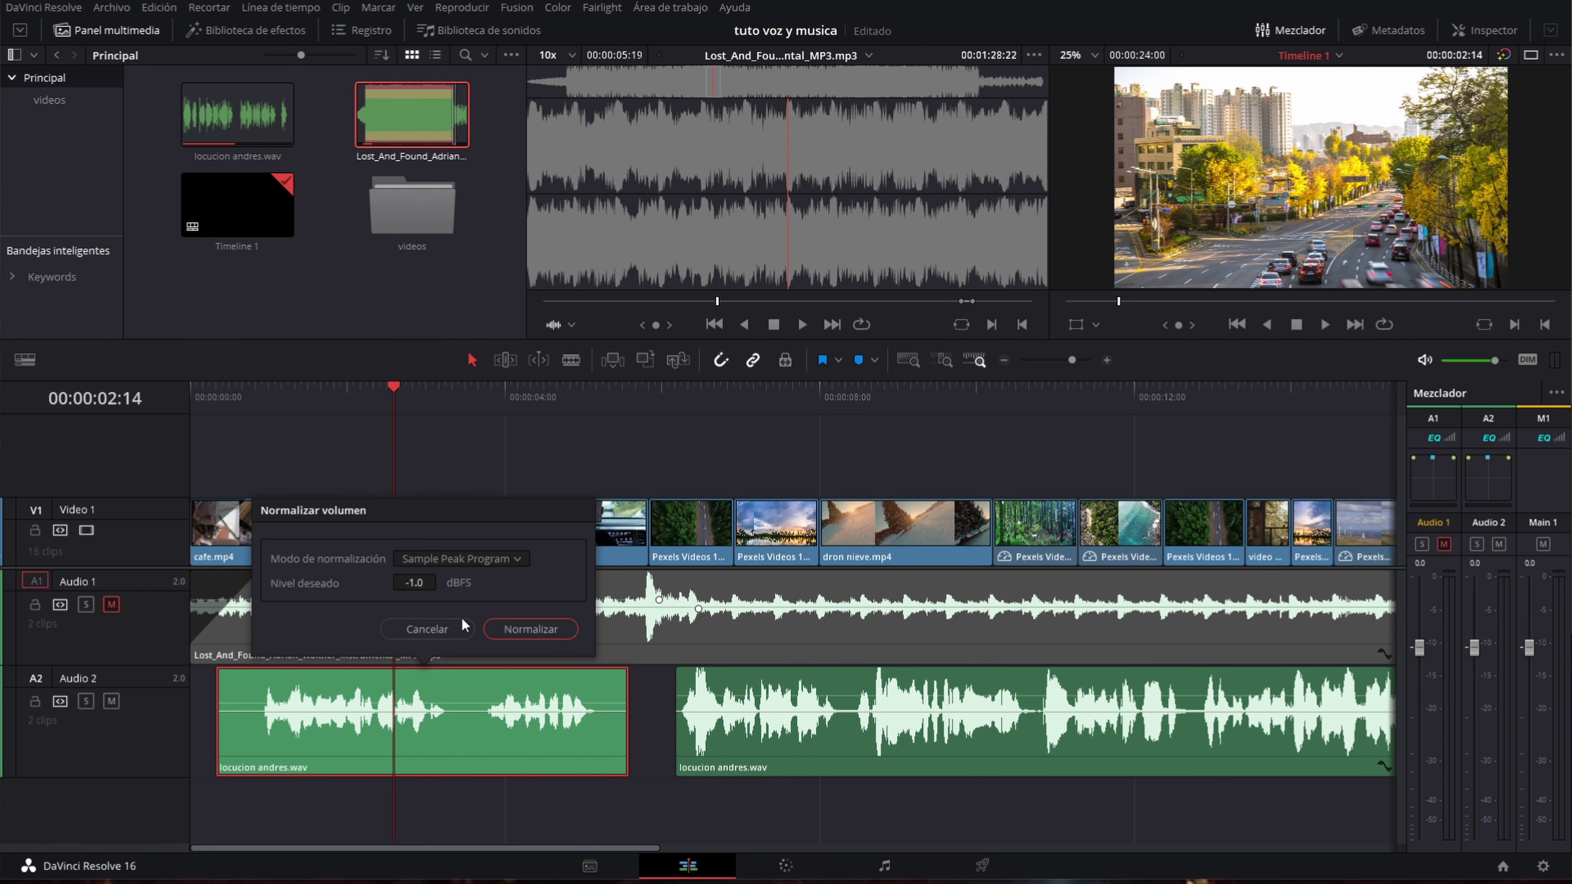
left_click(524, 629)
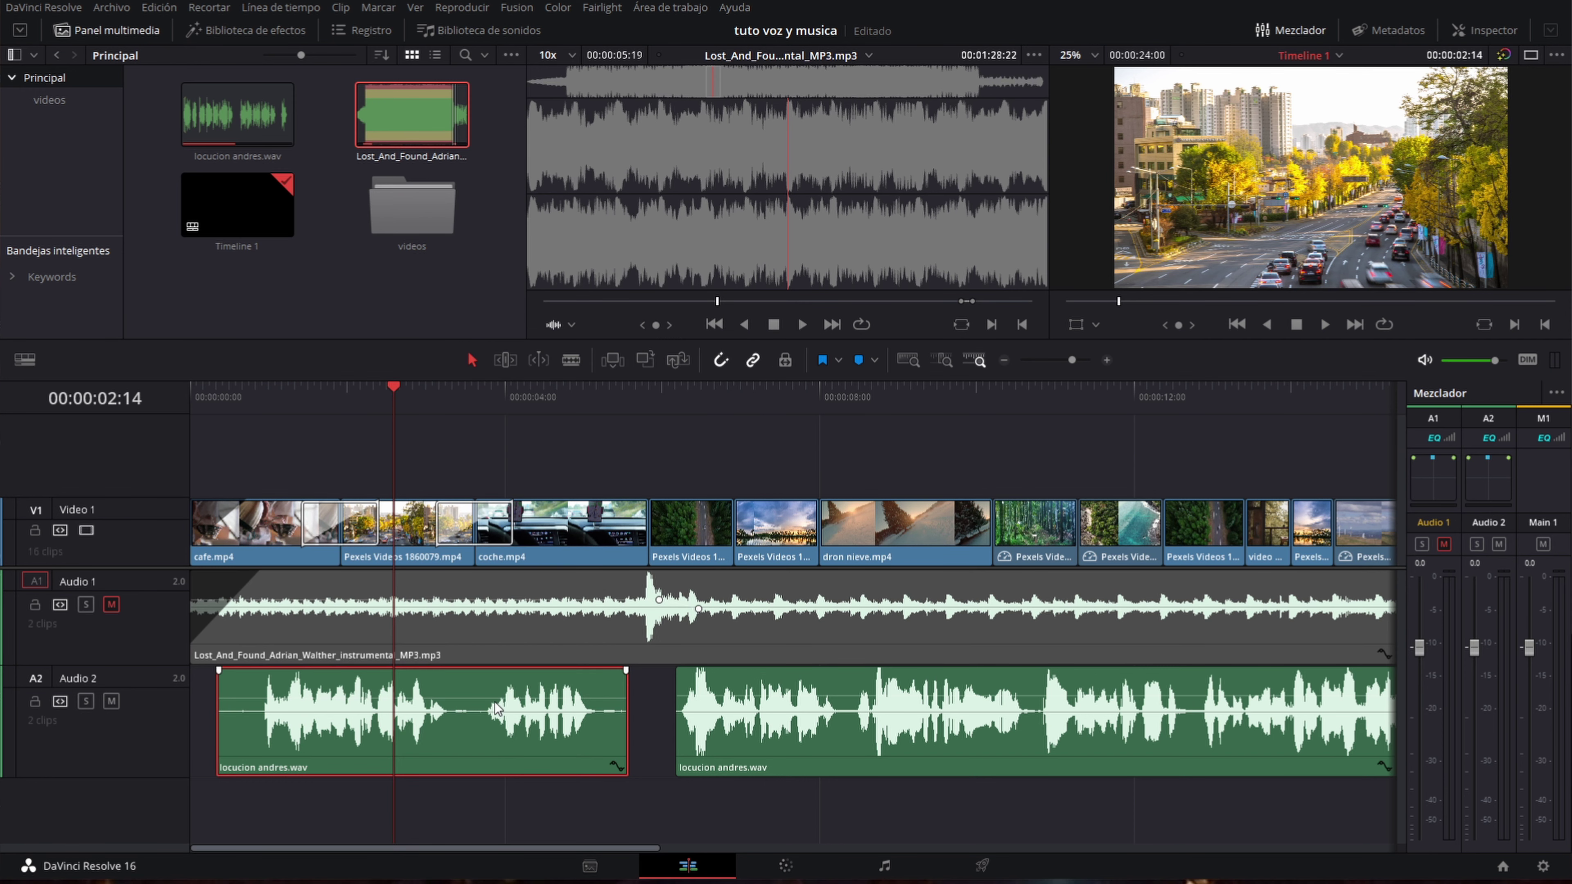
mouse_move(510, 697)
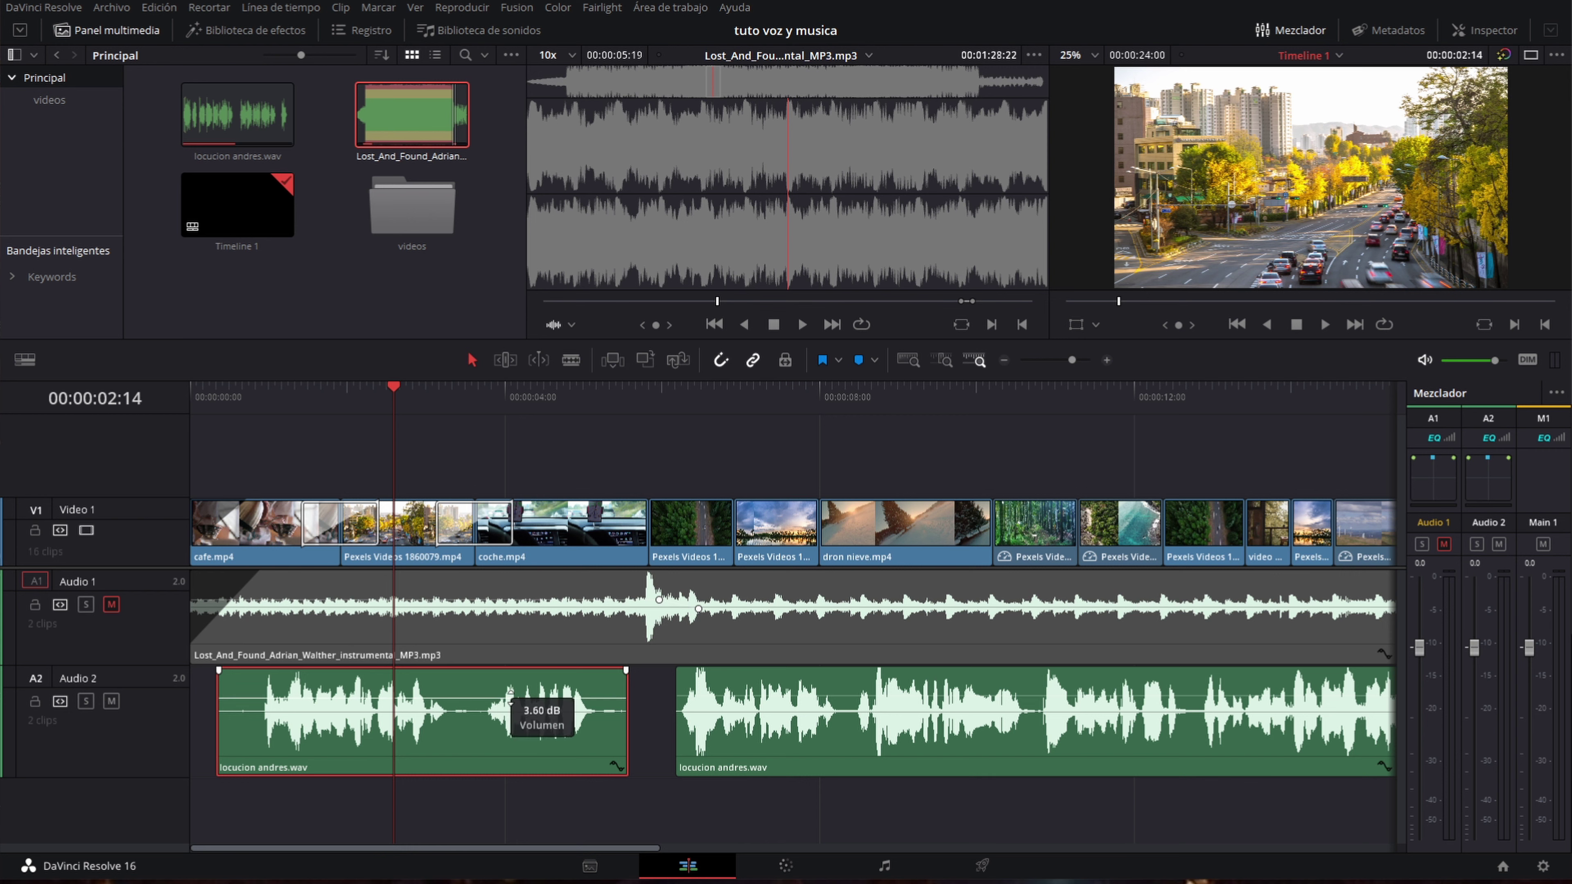
left_click_drag(510, 693, 515, 692)
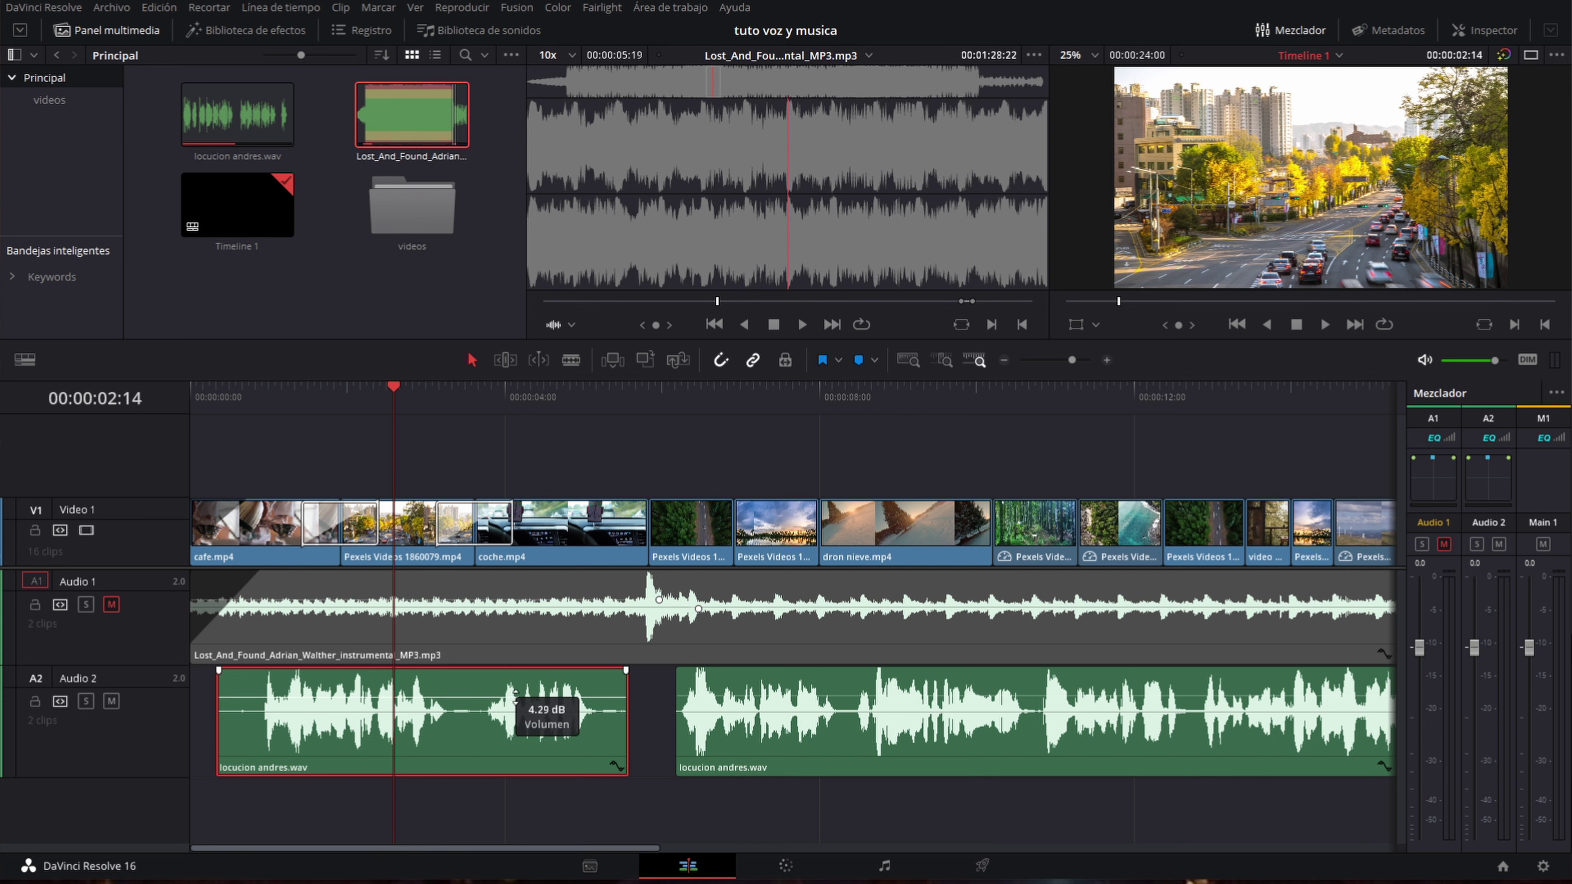
Nudge the first voiceover slightly higher, unmute the Audio 1 music and play the mix.
left_click_drag(515, 693, 518, 692)
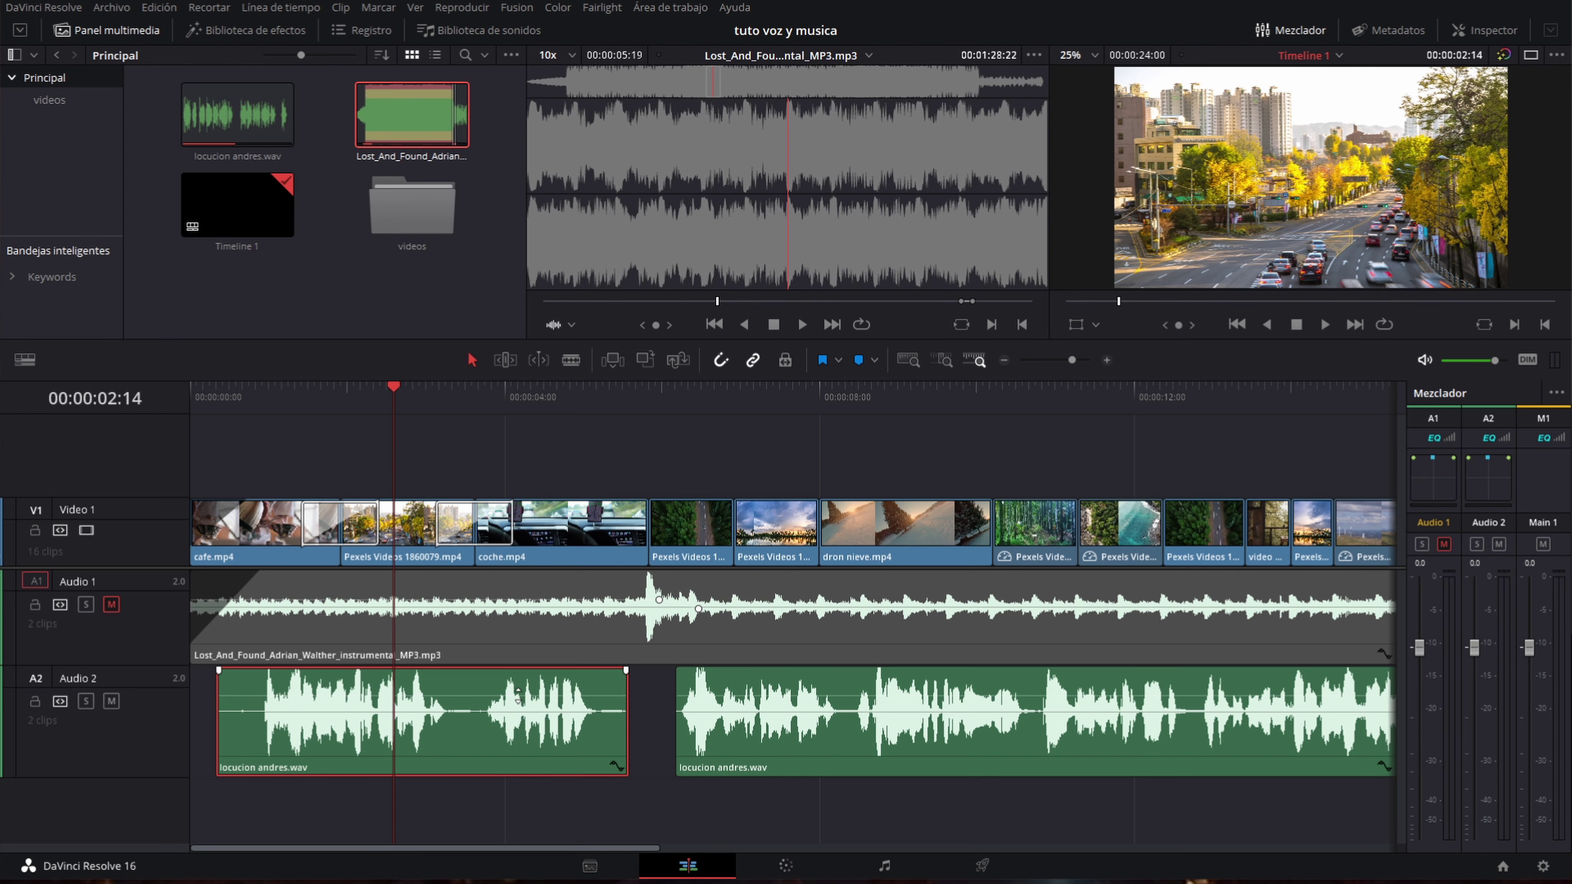
left_click(111, 605)
left_click(313, 403)
key("space")
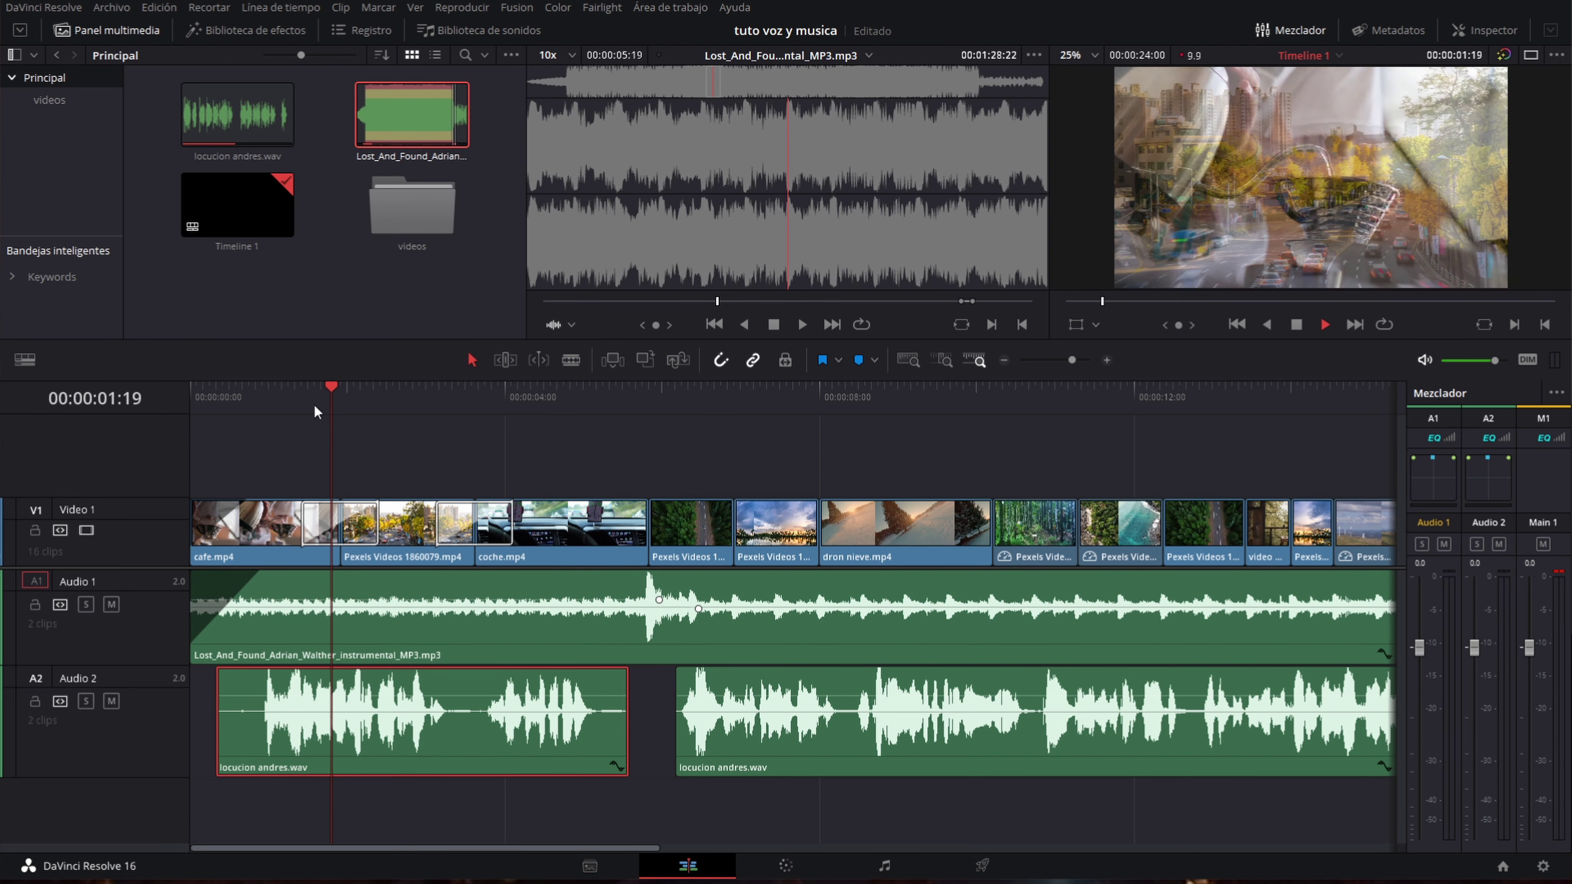
key("ctrl+minus")
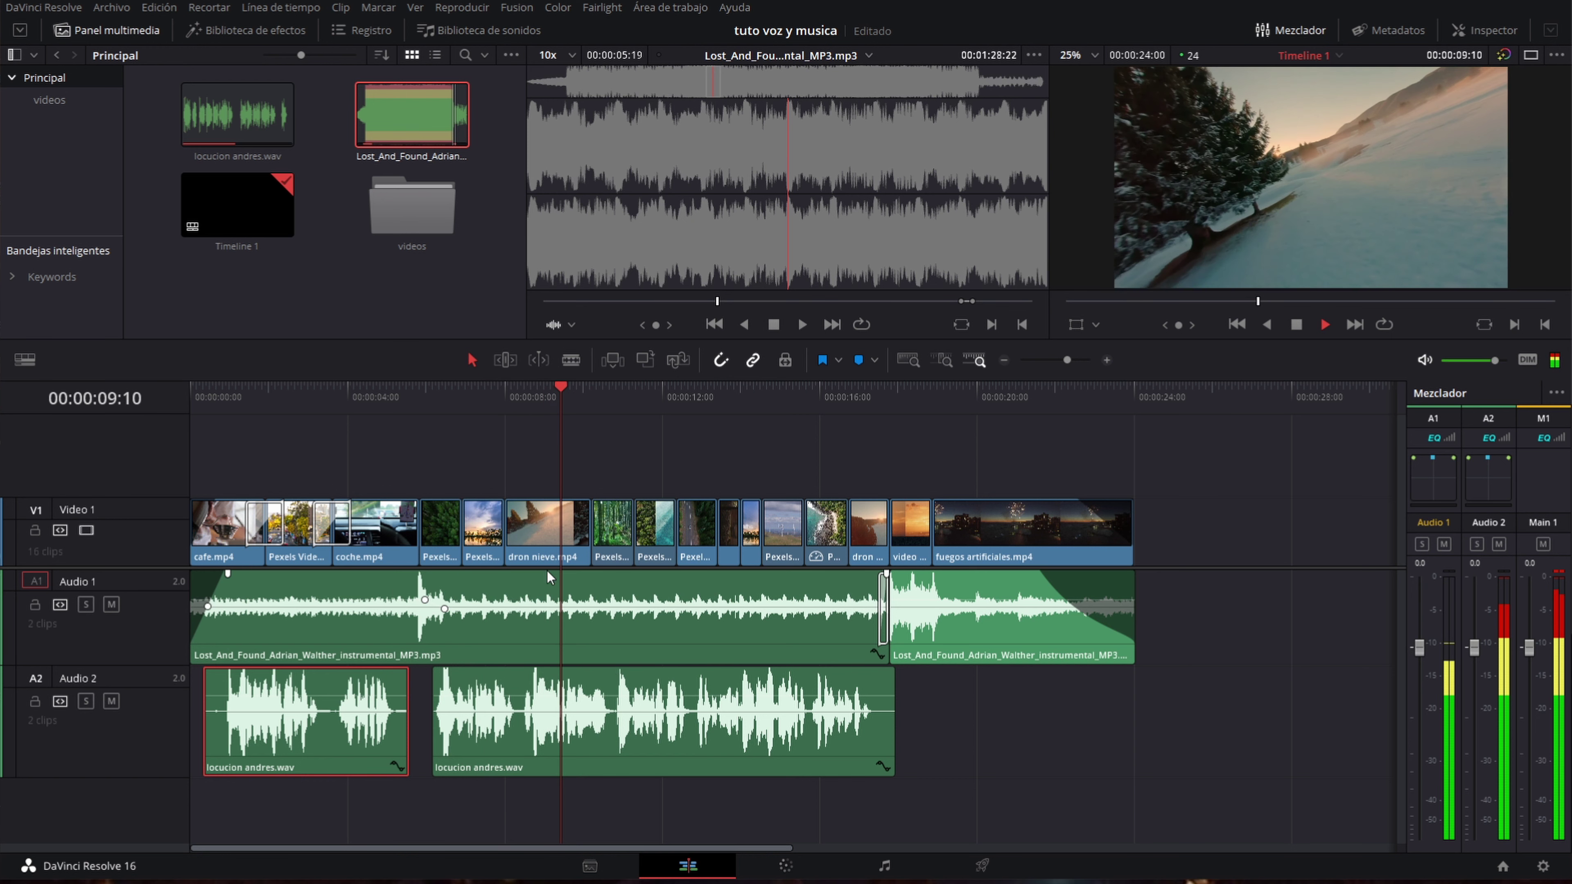
Replay the mix from 00:00:06:05.
left_click(438, 394)
key("ctrl+equal")
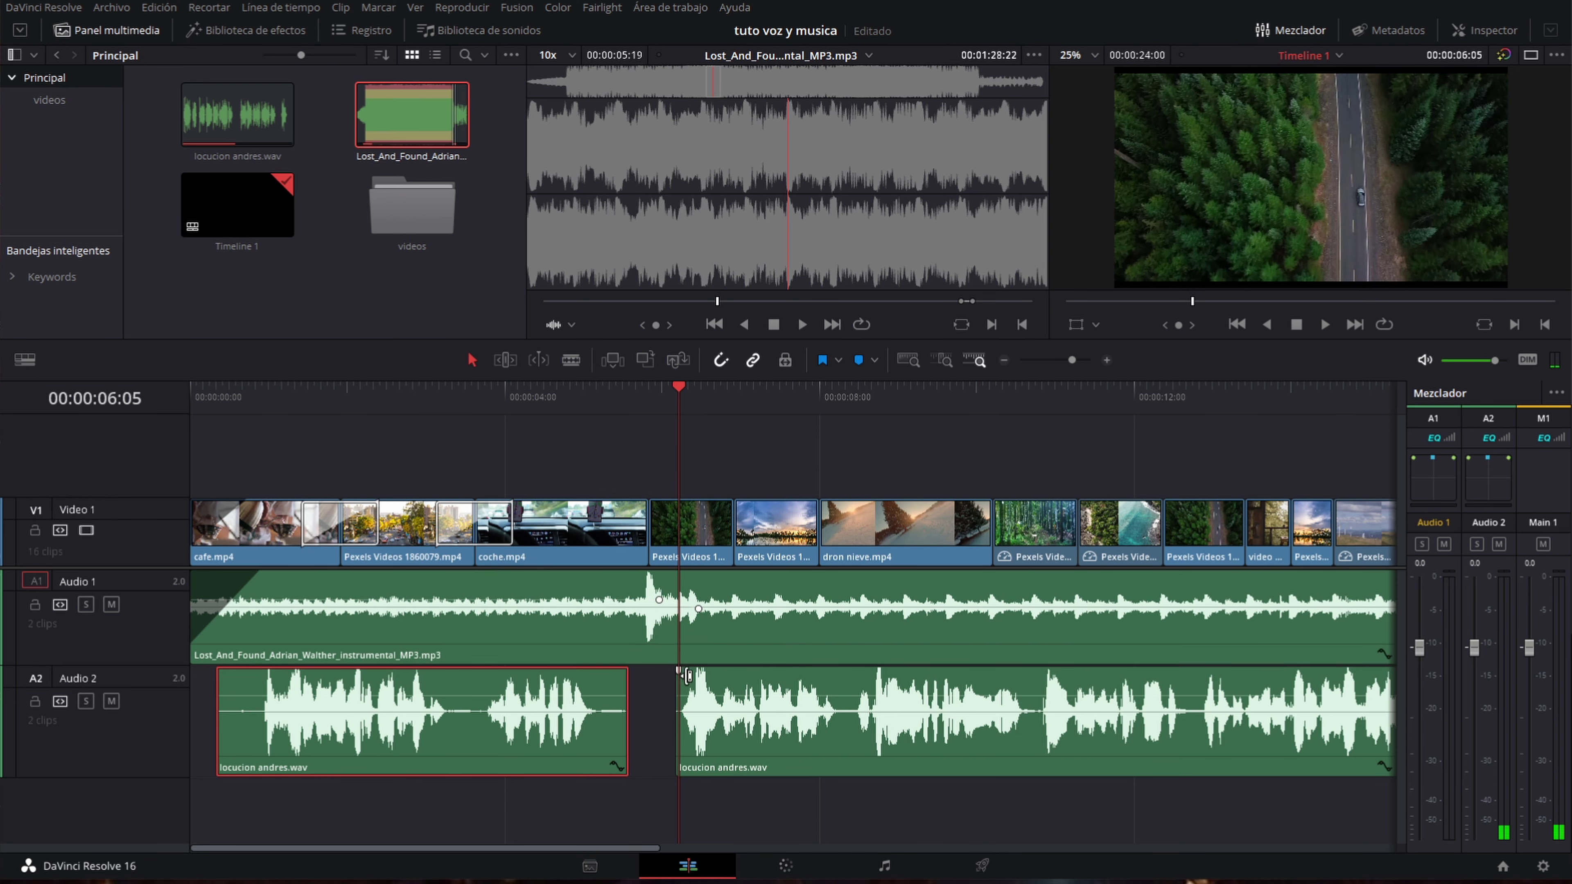
key("space")
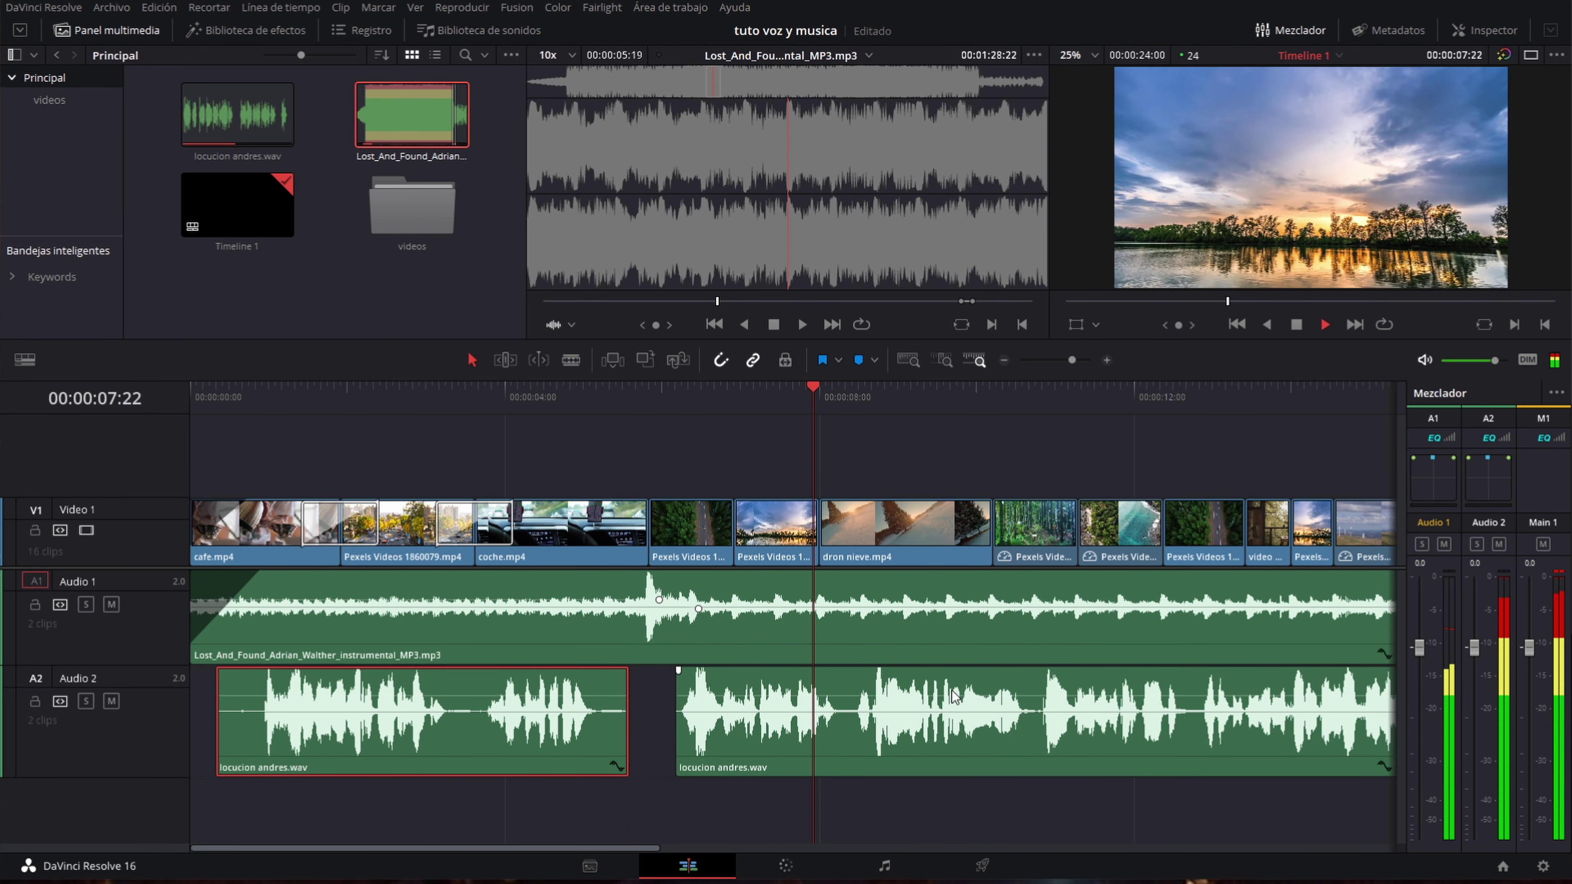
key("space")
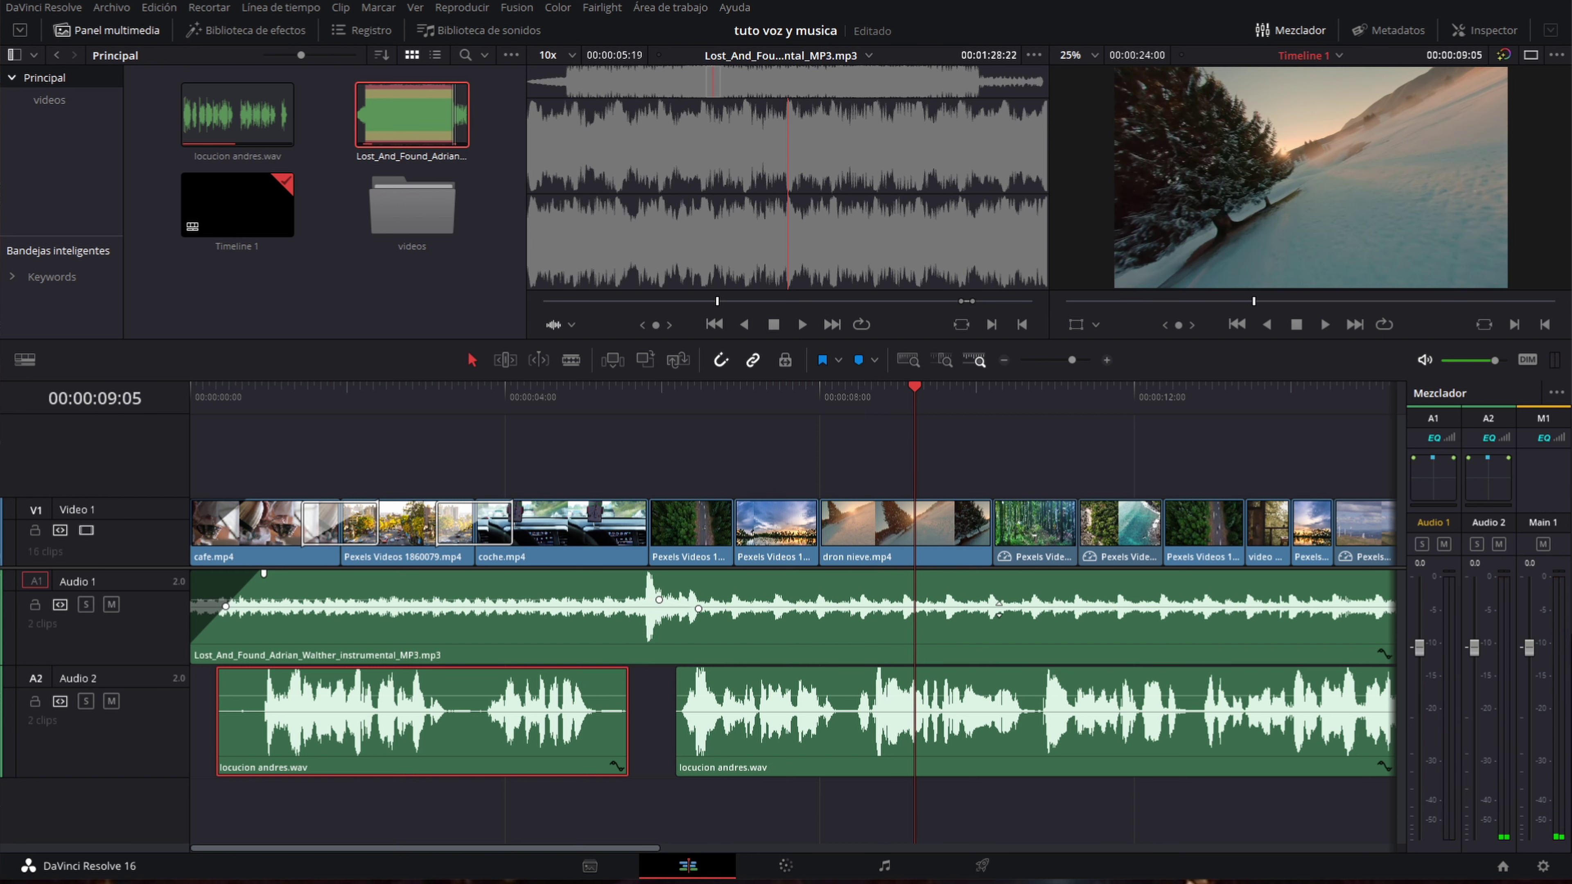
Lower the music after its second keyframe, check it, and save the project.
left_click_drag(999, 609, 994, 616)
key("space")
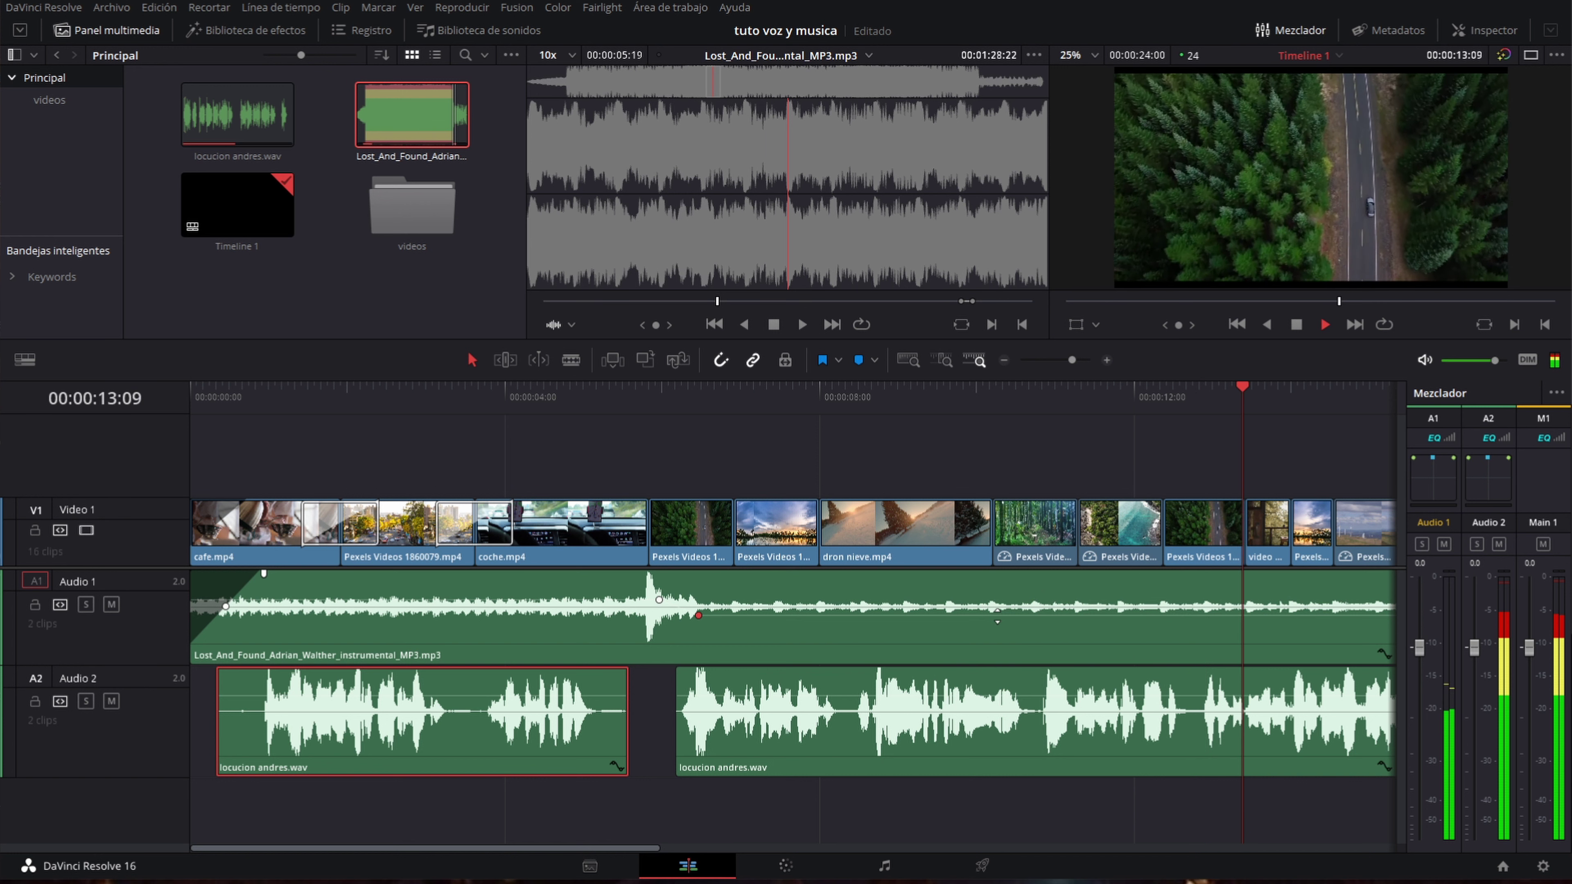
key("space")
key("ctrl+s")
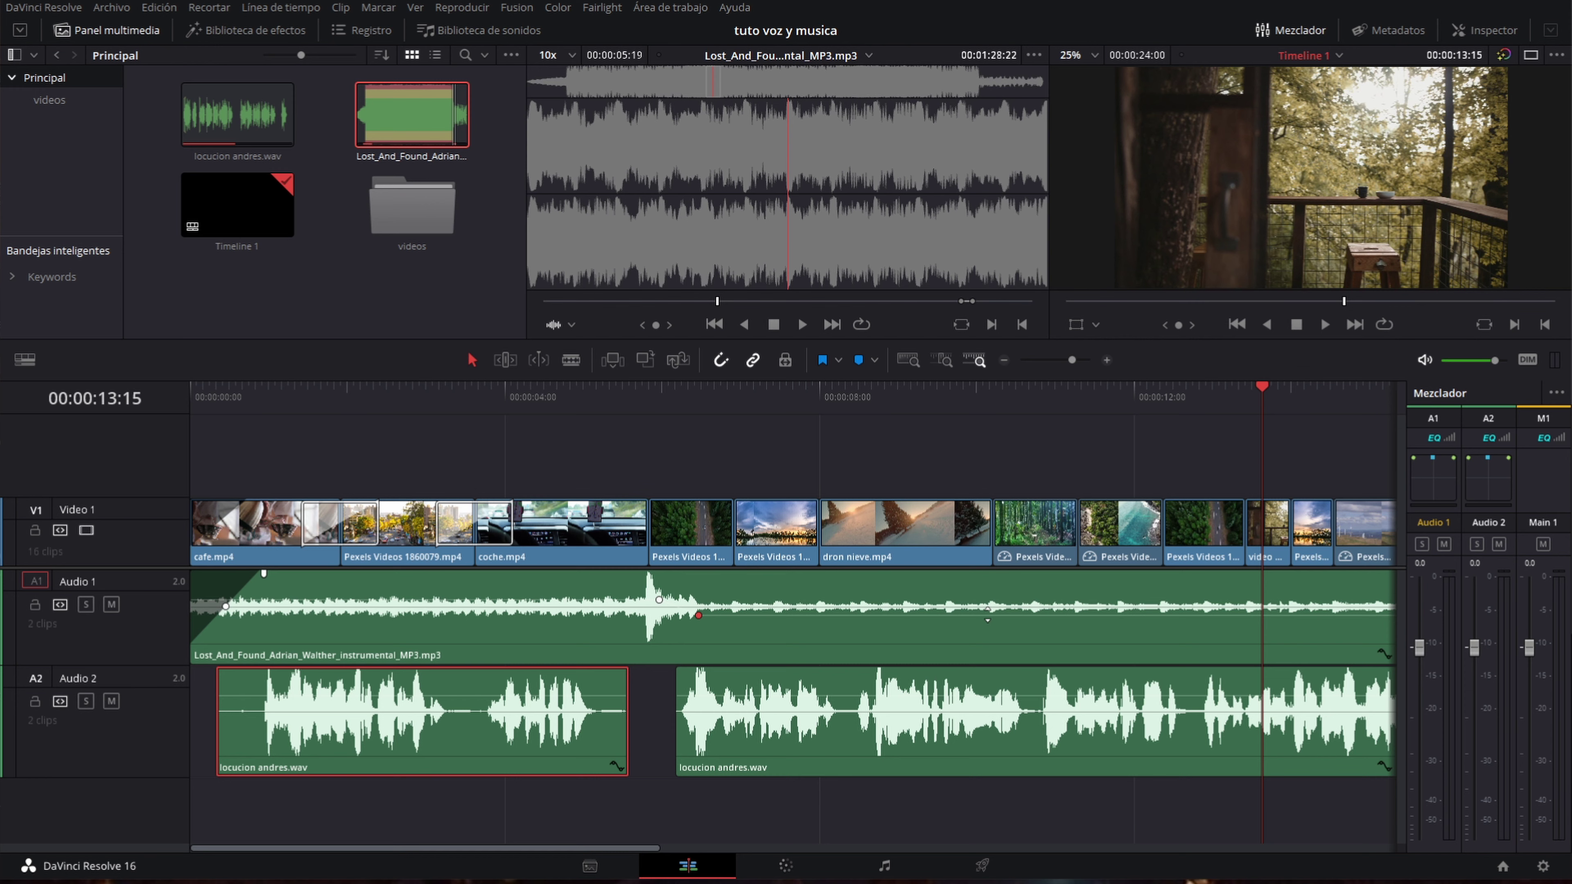
Raise the music slightly after the keyframe and scrub the playhead to 07:09.
left_click_drag(986, 614, 987, 608)
left_click(760, 390)
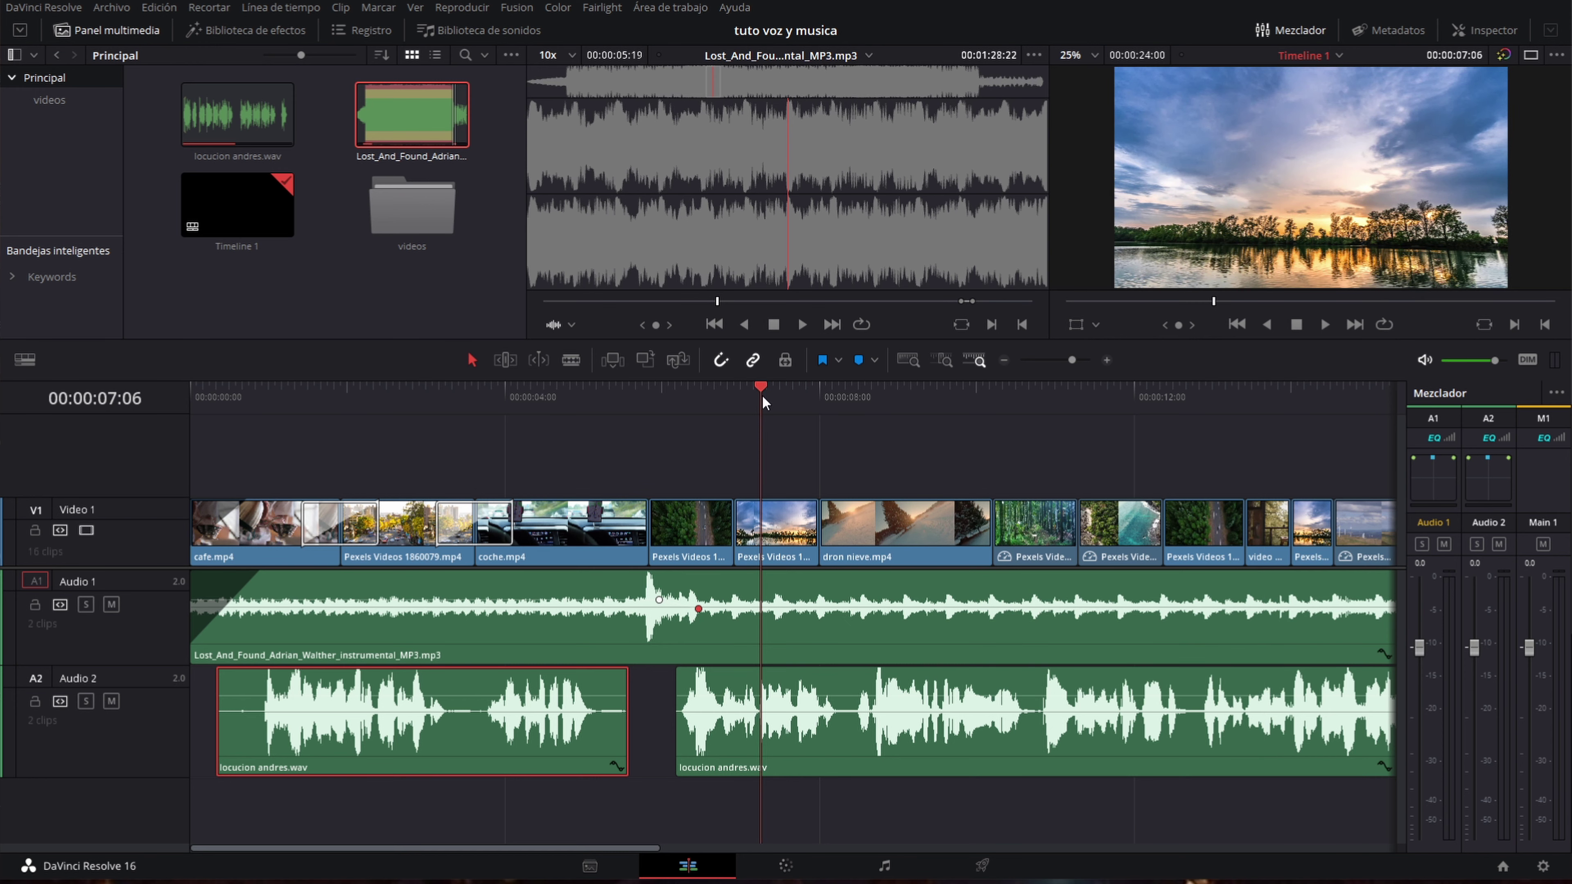
left_click_drag(761, 394, 771, 393)
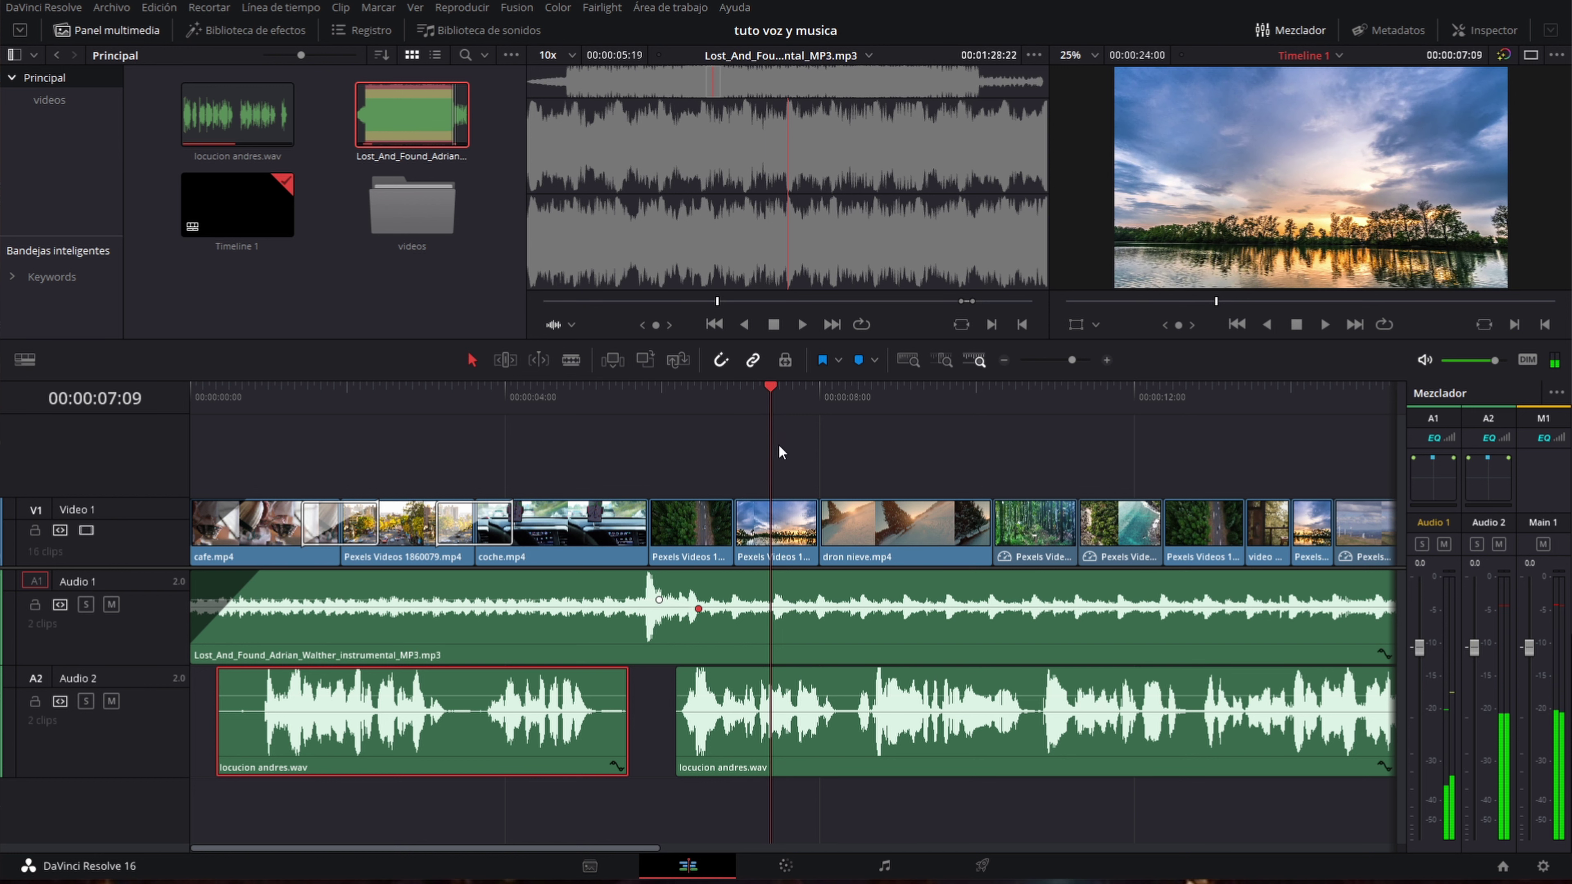
Select the Audio 1 music clip, show its Inspector at full height and enable Ecualizador.
left_click(849, 631)
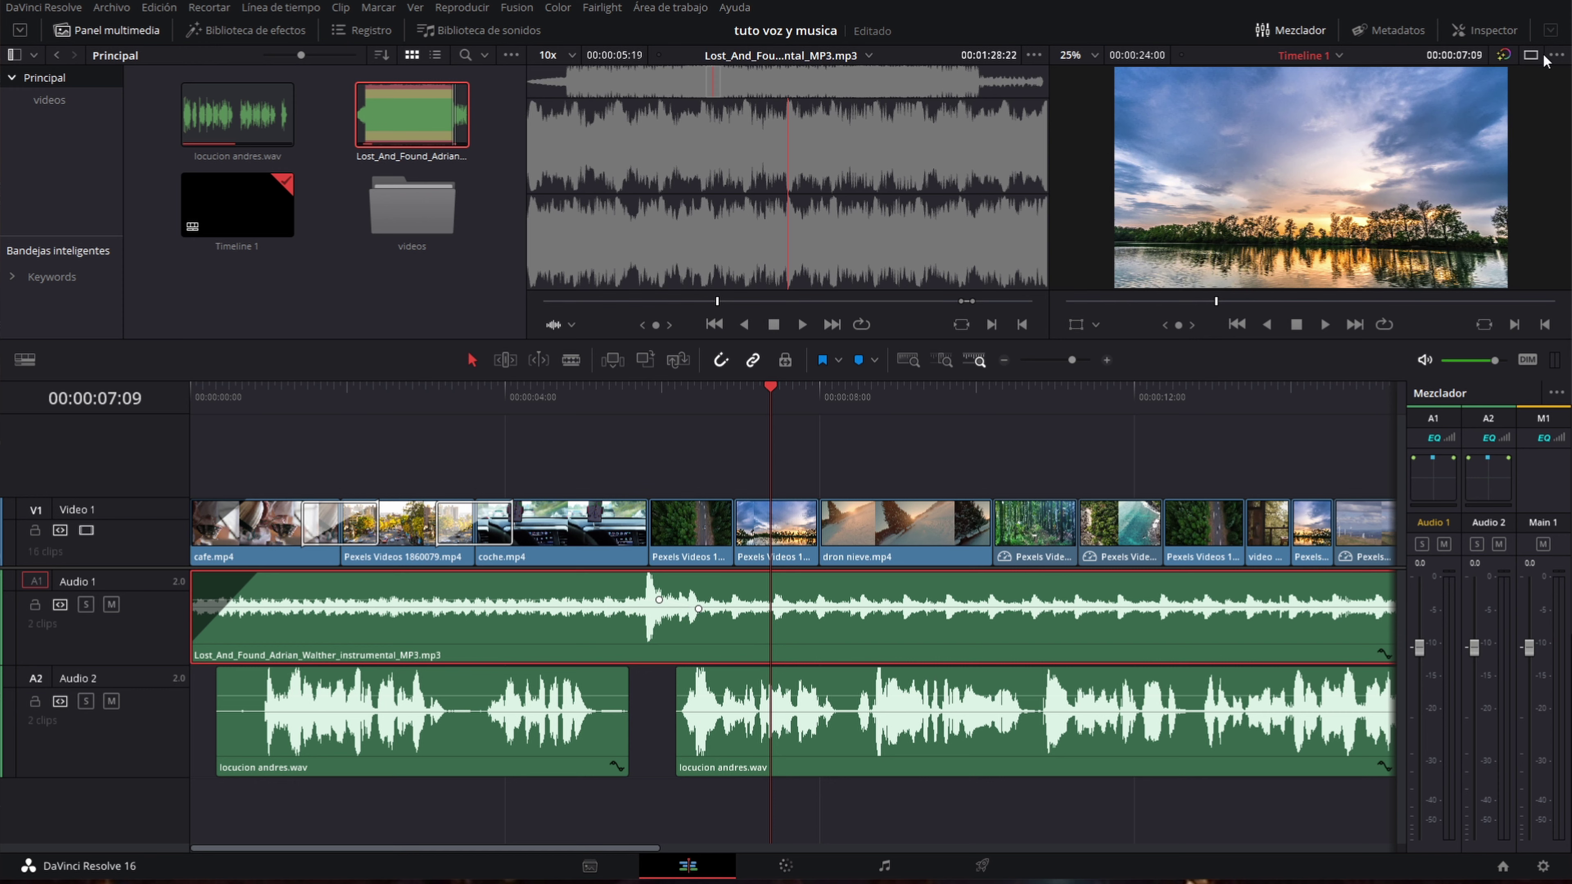
left_click(1486, 29)
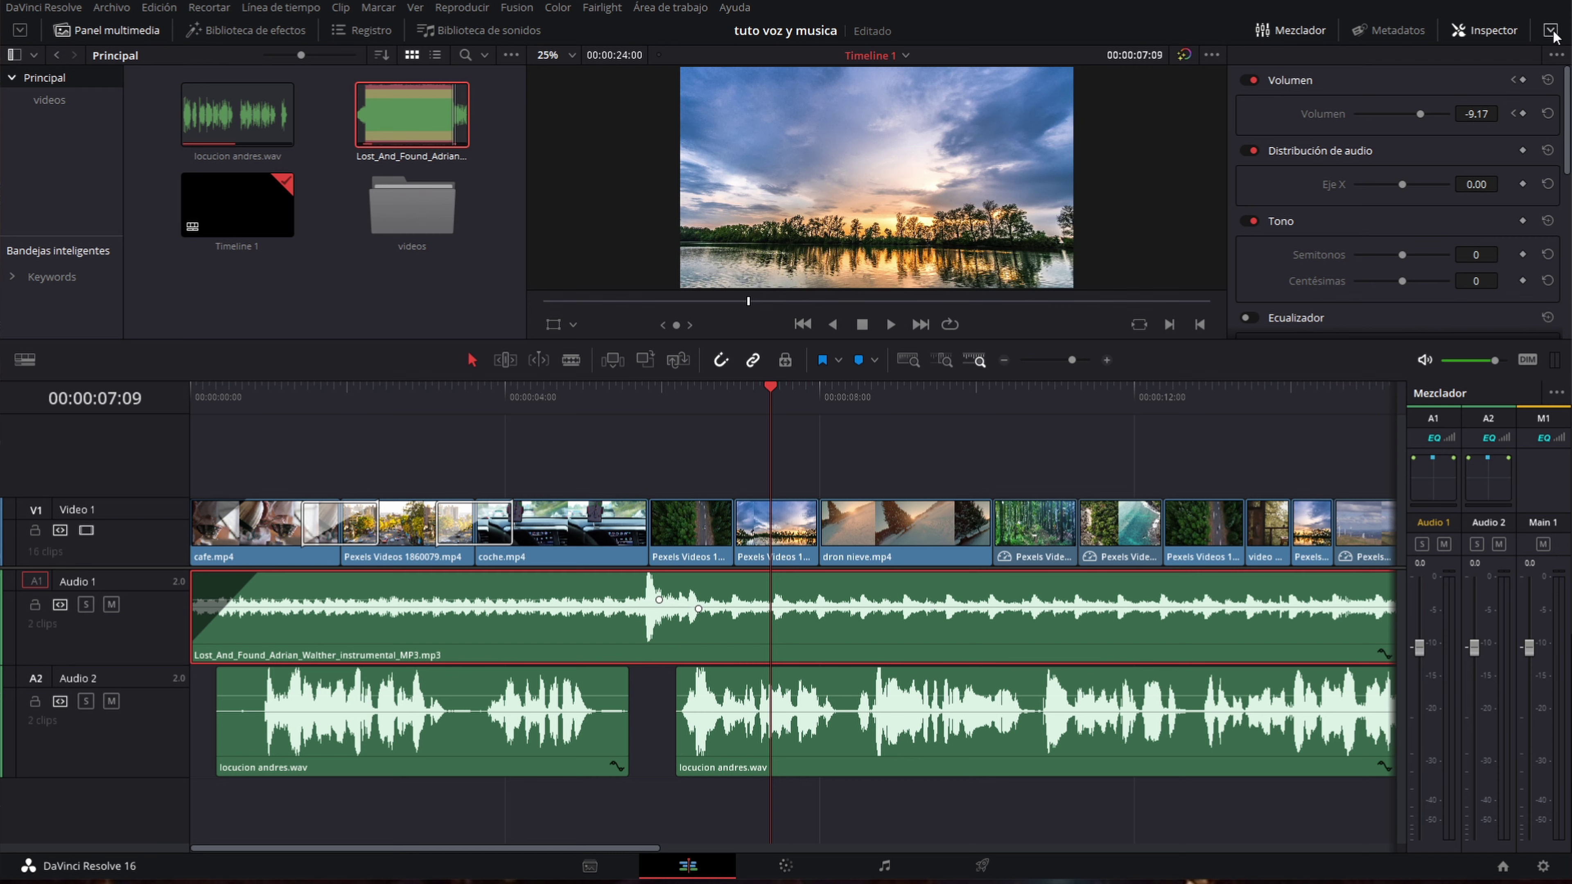
left_click(1553, 32)
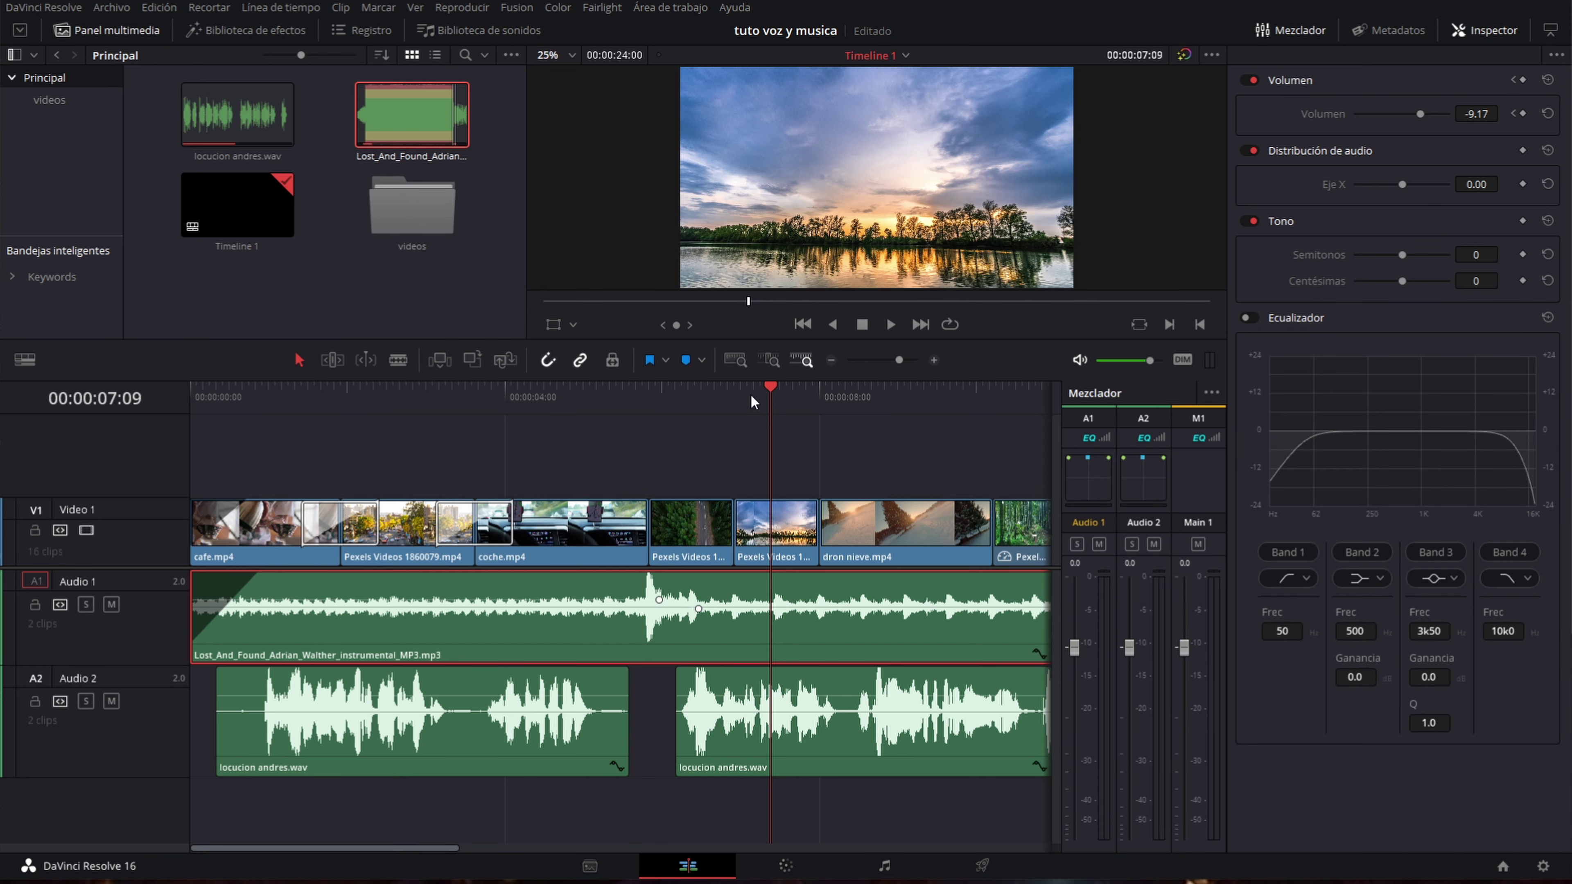
left_click(733, 407)
key("ctrl+minus")
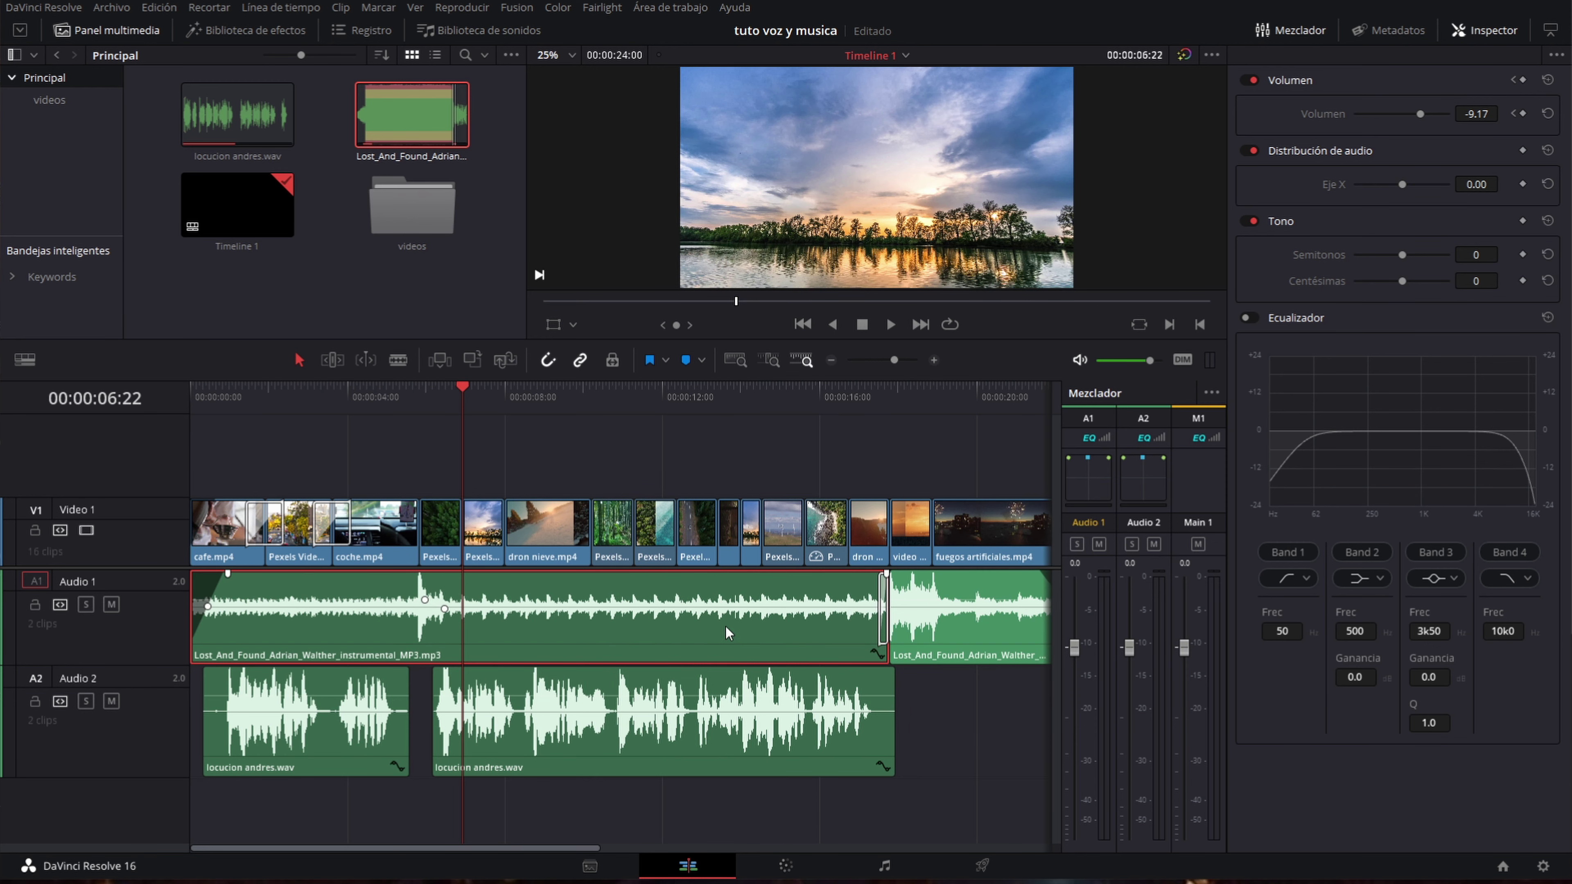
left_click(1247, 317)
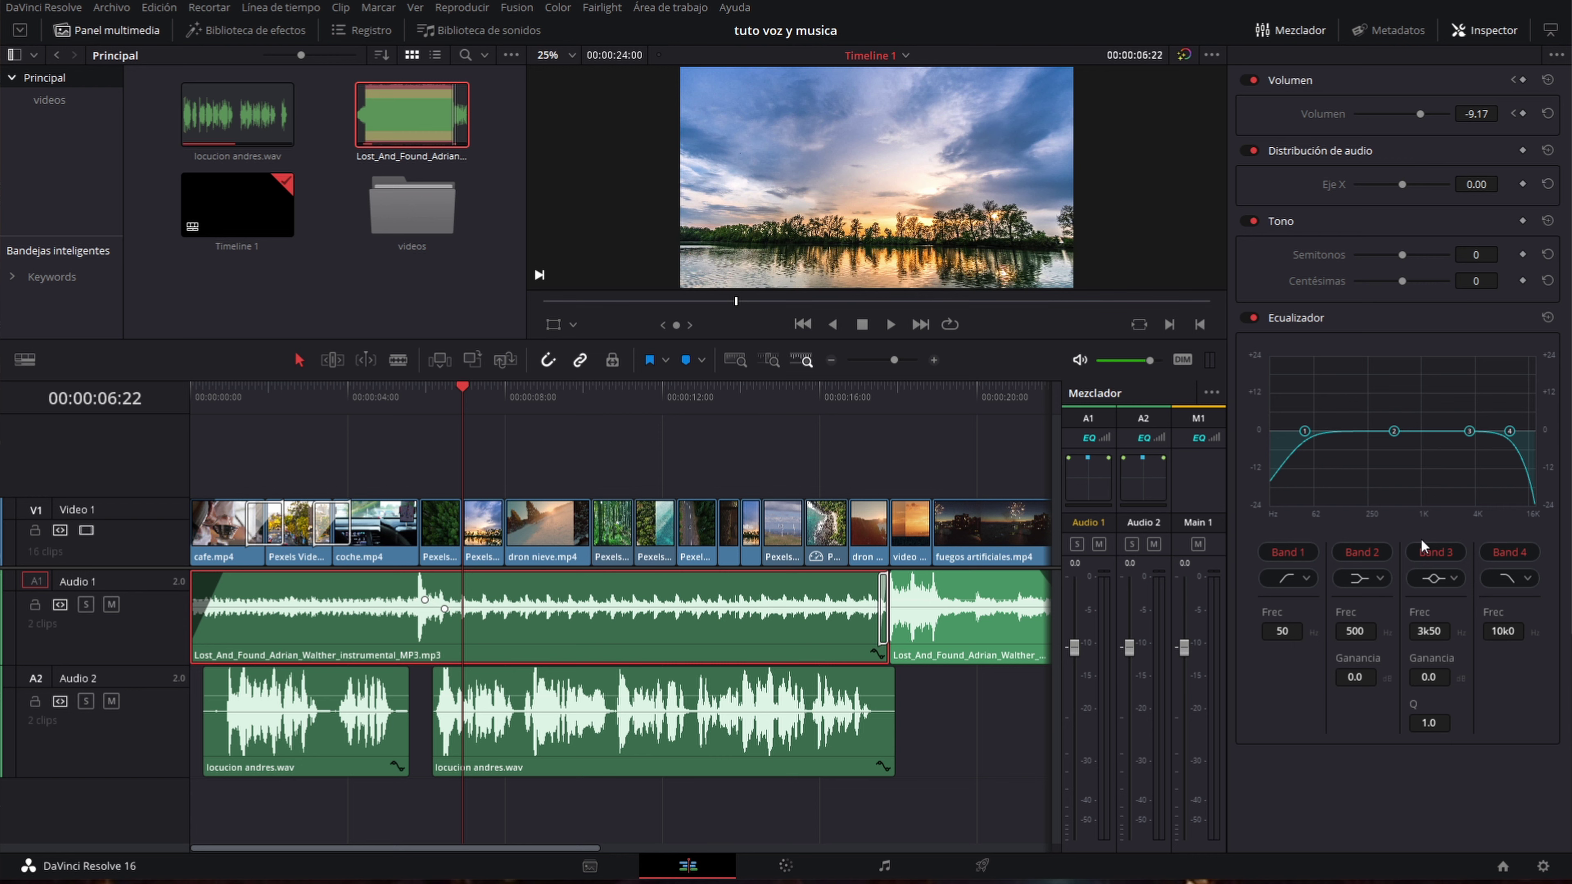
Set the filter type of EQ bands 3 and 2 to bell.
left_click(1457, 580)
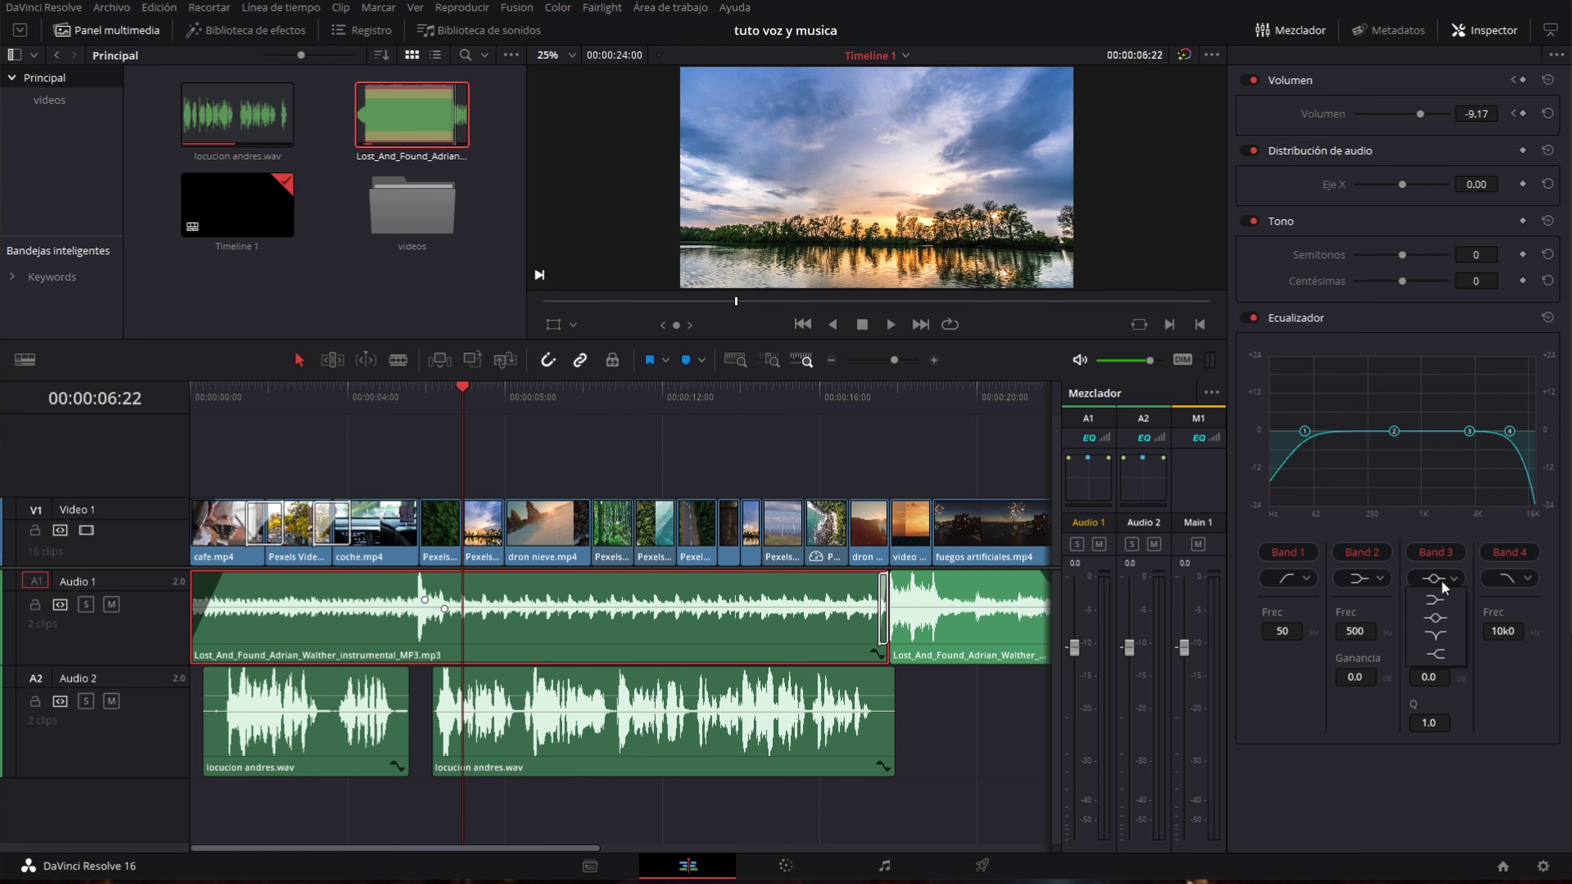
left_click(1439, 621)
left_click(1360, 617)
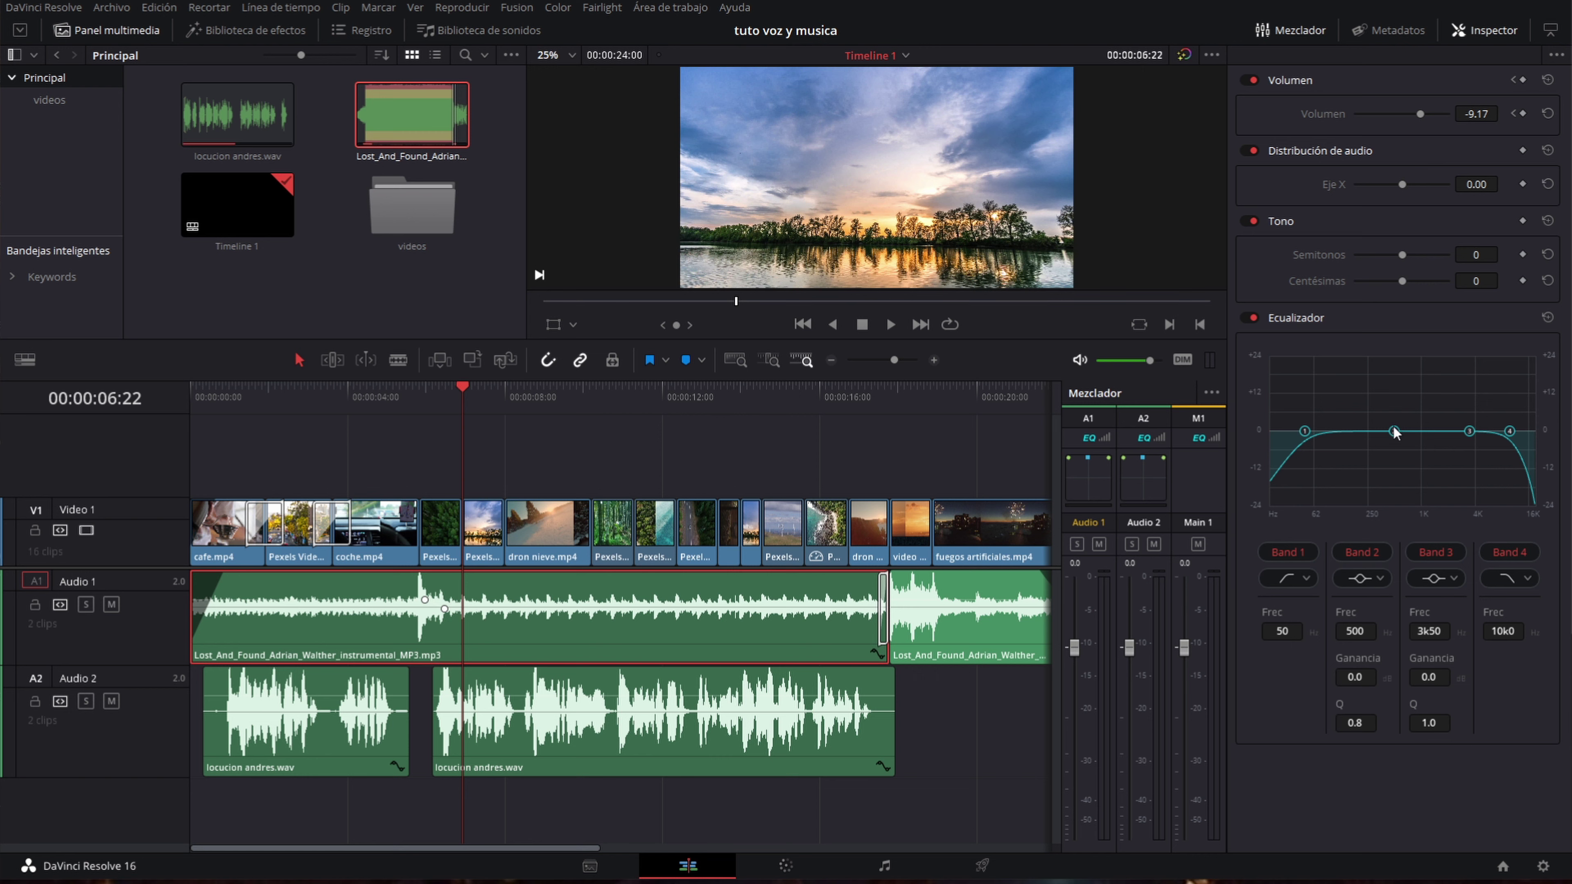
left_click(1377, 578)
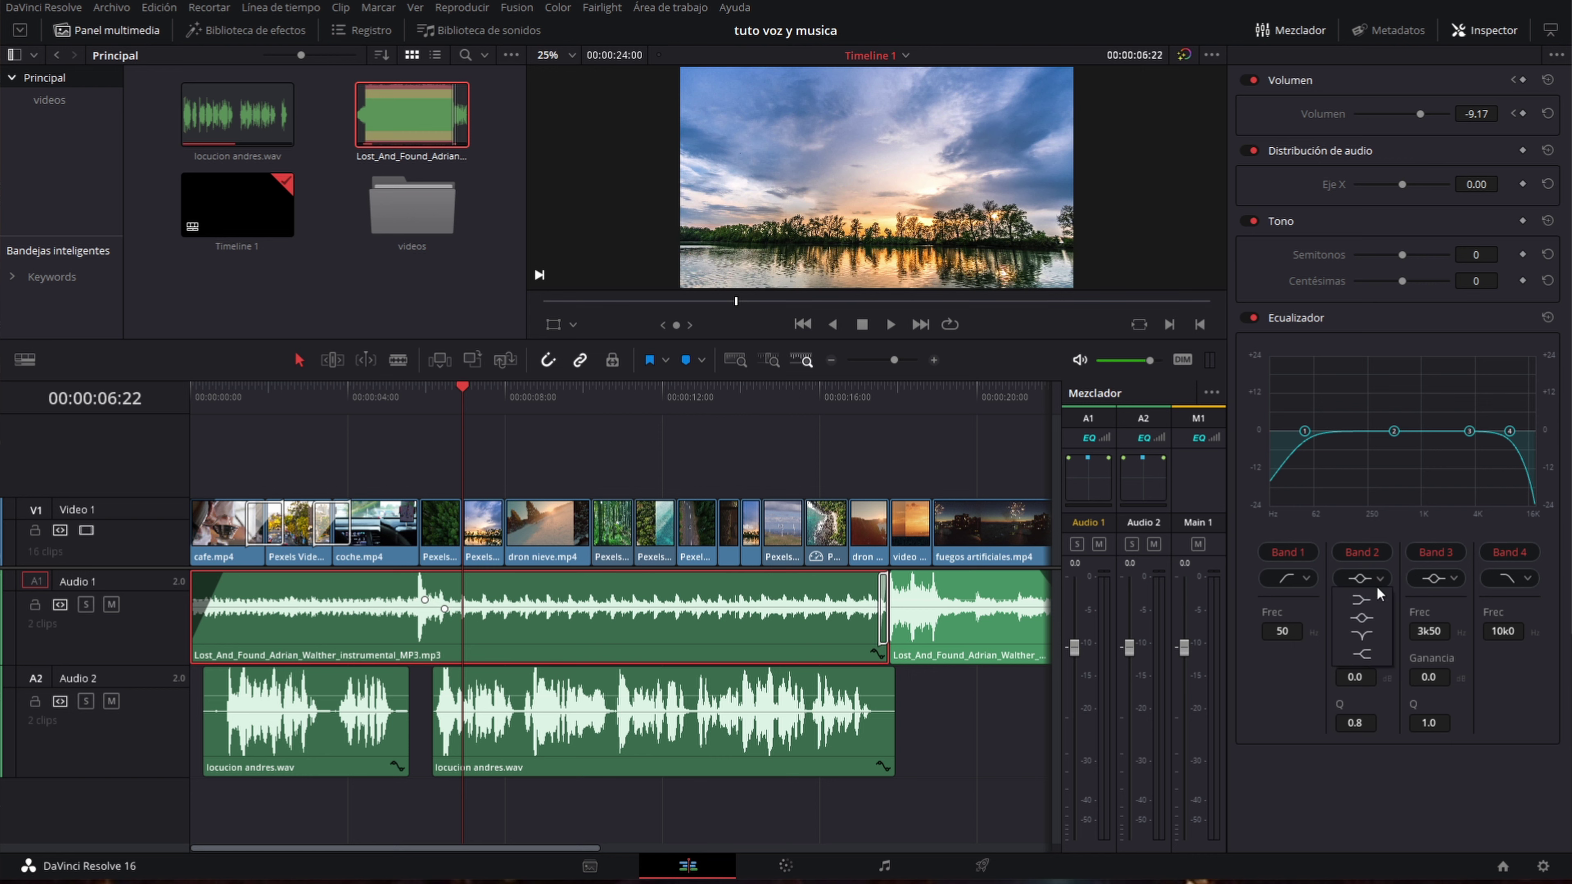
left_click(1364, 618)
Move band 2 to 165 Hz and band 3 to a -13.1 dB cut near 1 kHz.
left_click_drag(1389, 440, 1353, 440)
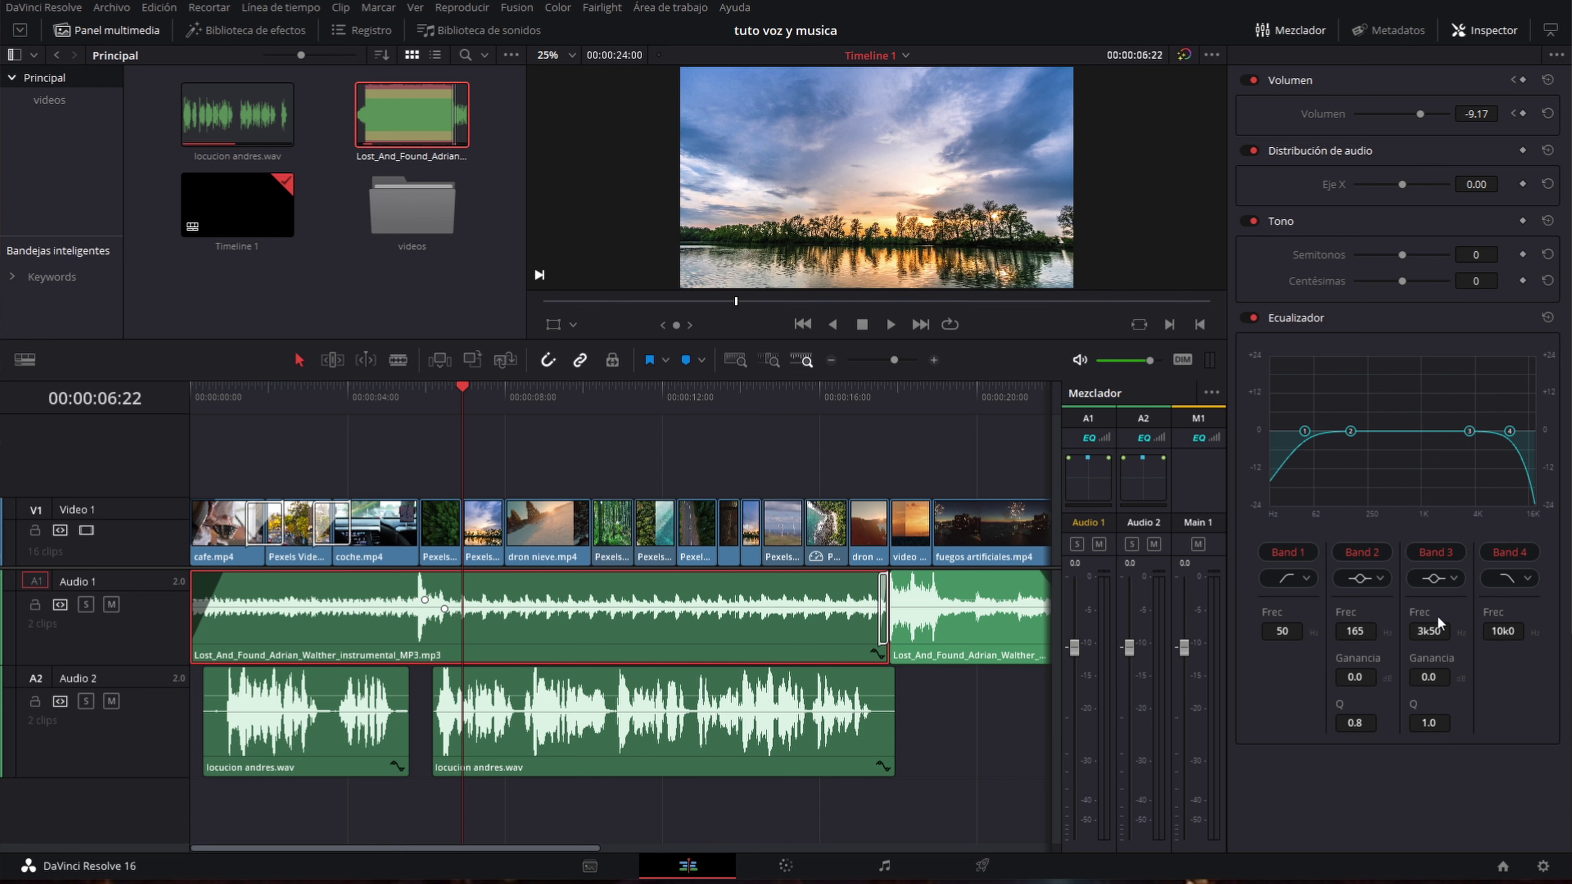
mouse_move(1470, 431)
left_mouse_down()
mouse_move(1422, 451)
mouse_move(1422, 482)
left_mouse_up()
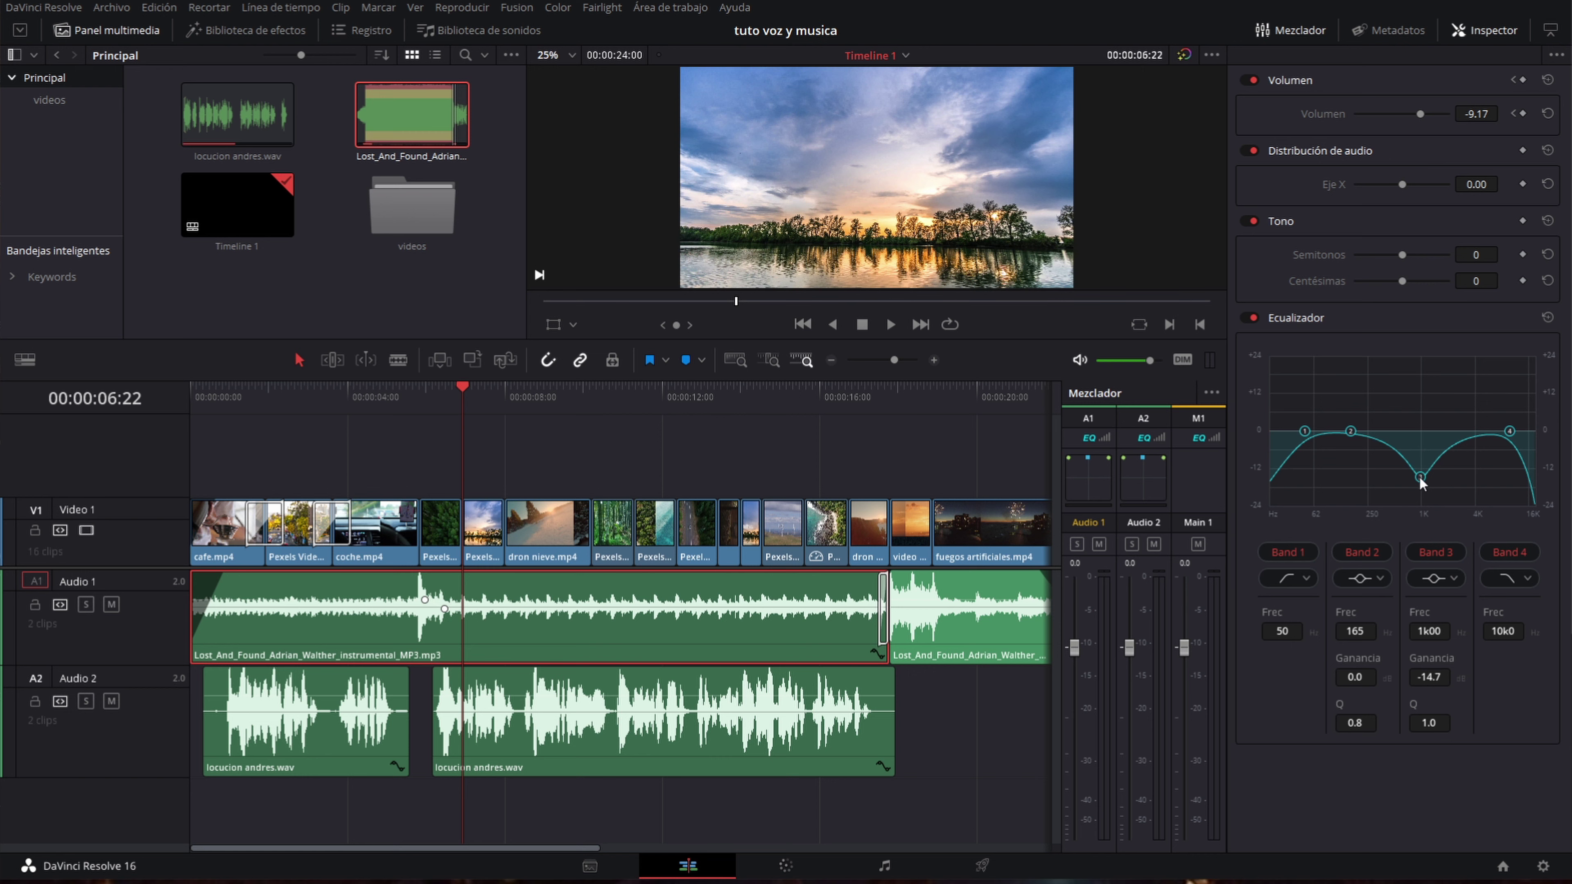
left_click_drag(1420, 483, 1422, 477)
Audition the music alone with Audio 2 muted, boosting band 3 near 1 kHz to compare.
key("space")
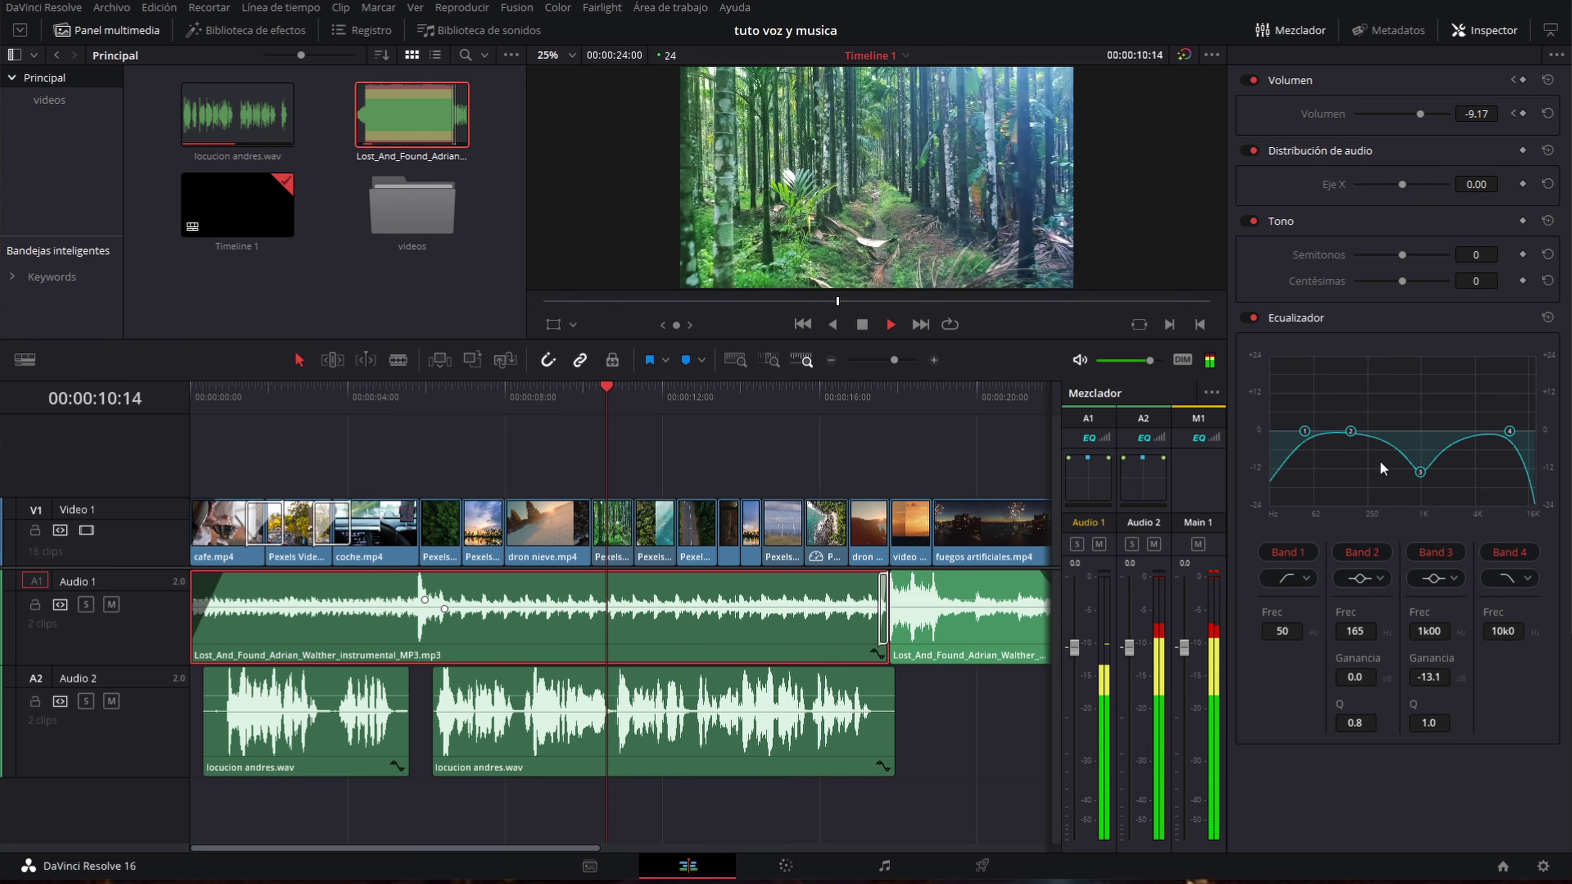
key("space")
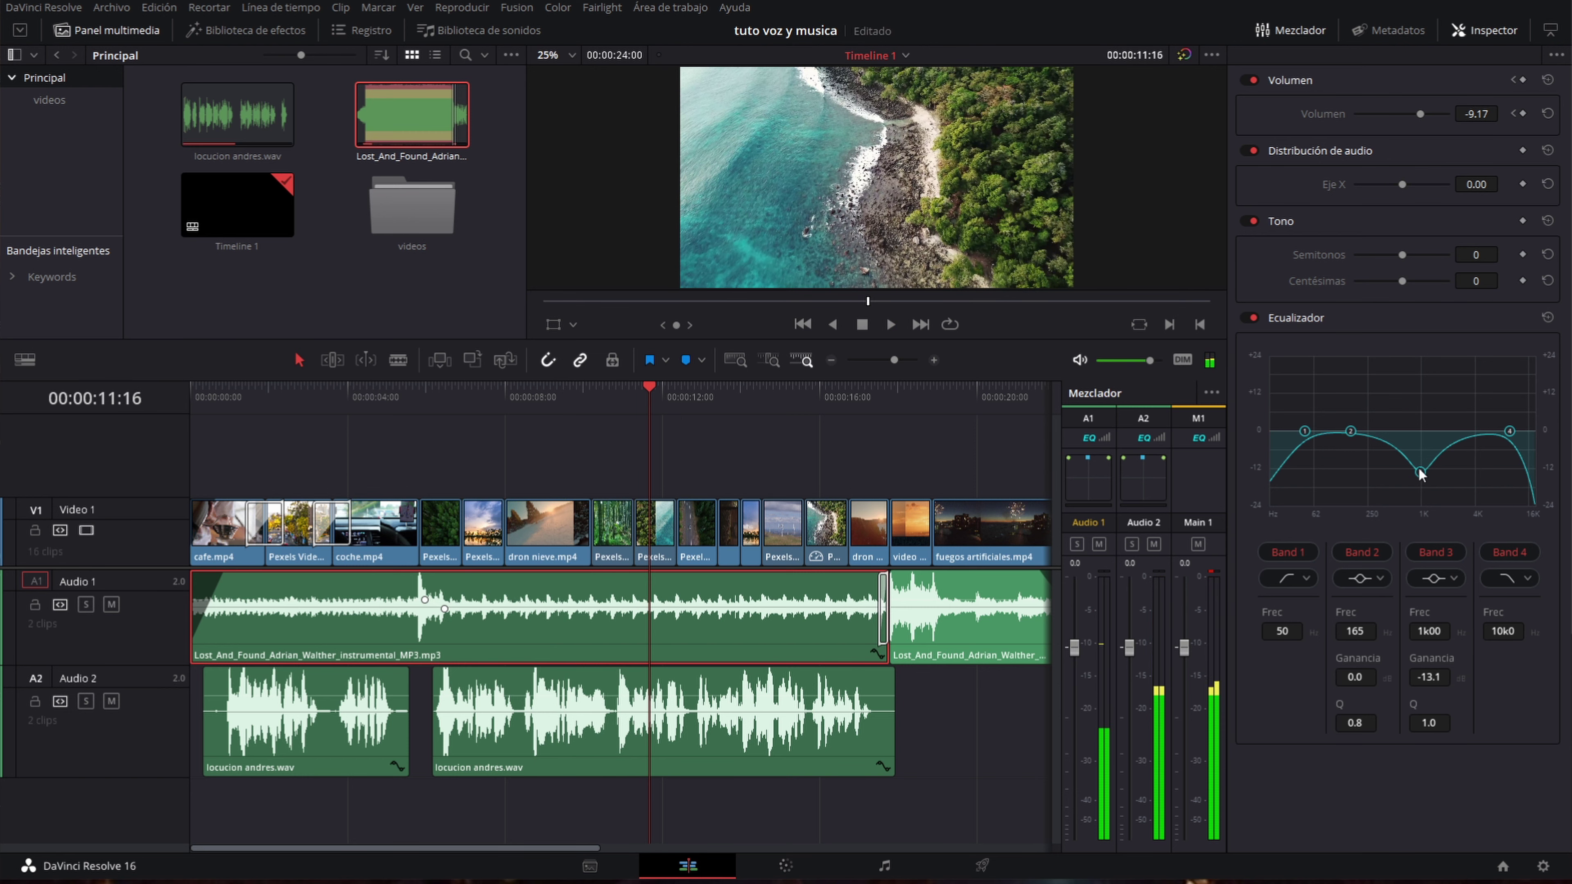
left_click(111, 700)
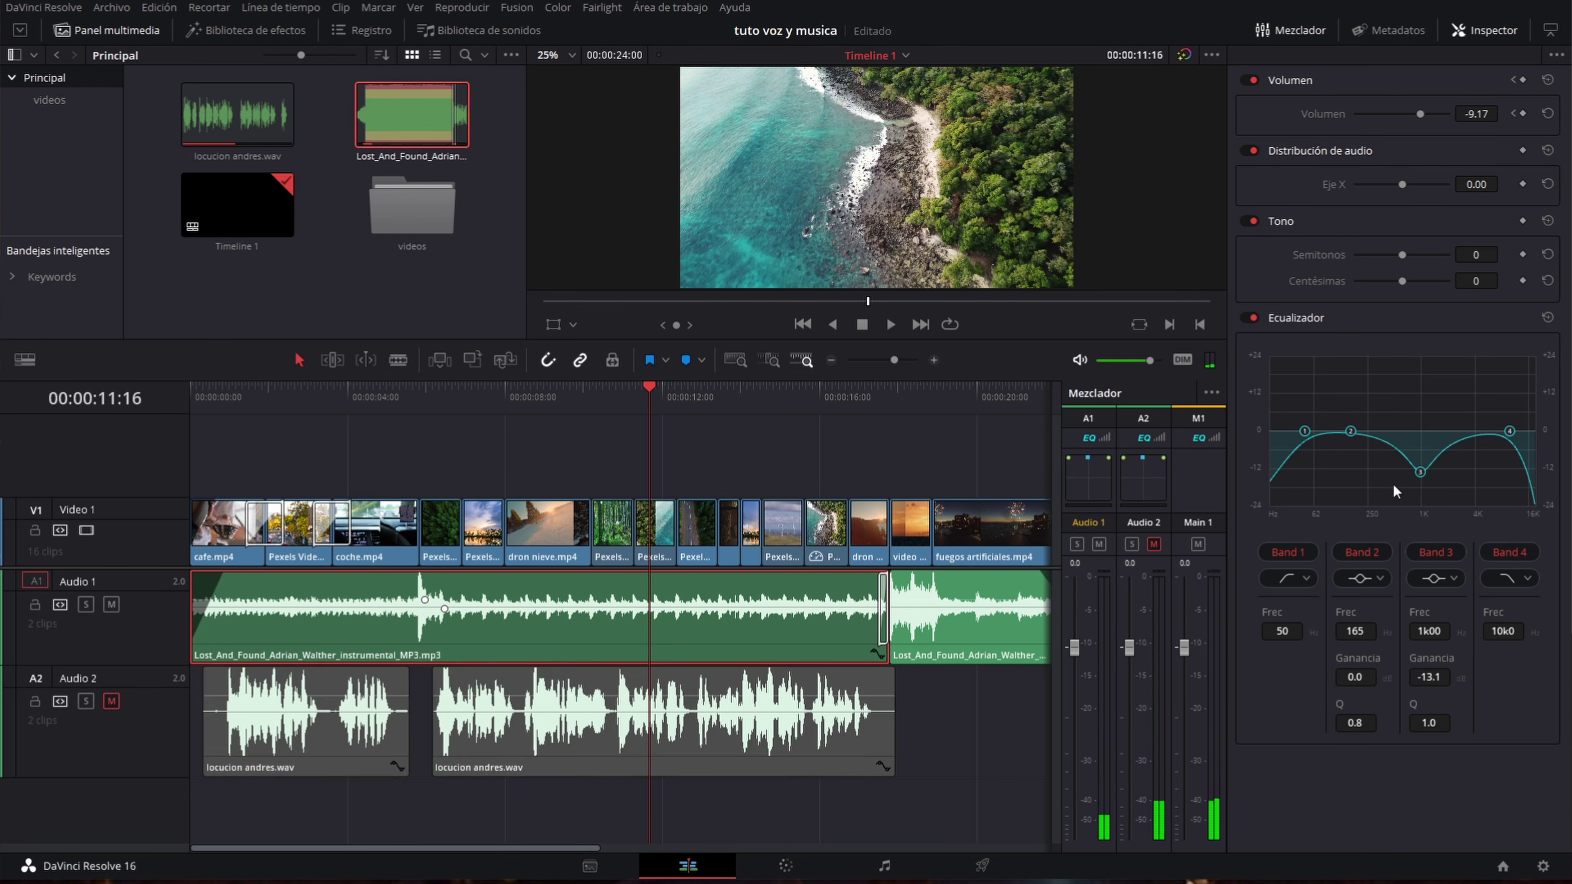
left_click(505, 398)
key("space")
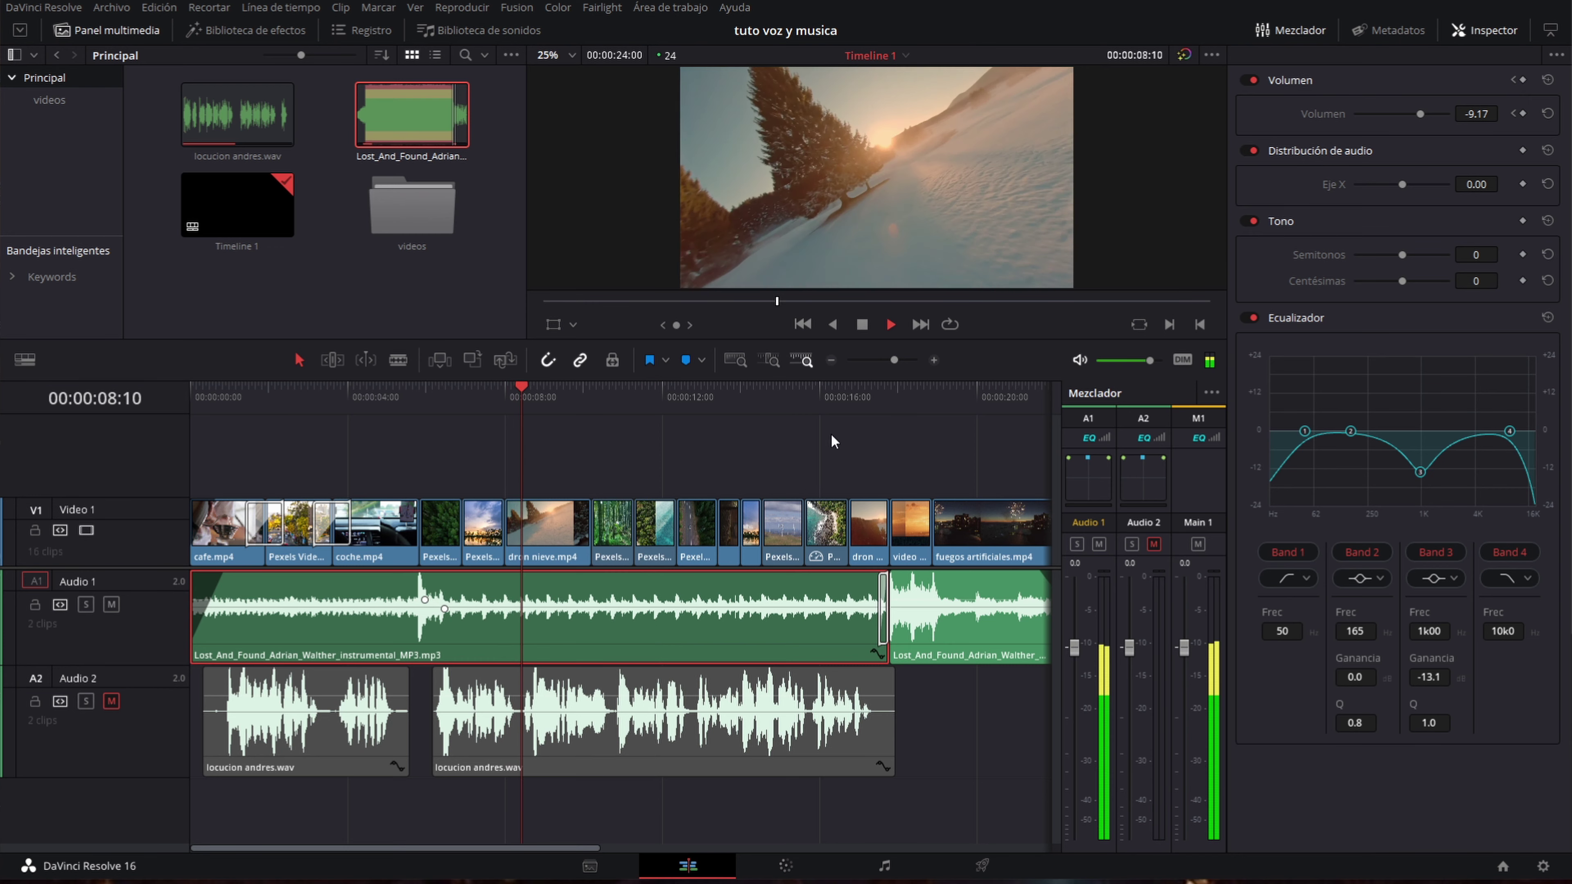
left_click_drag(1419, 472, 1421, 404)
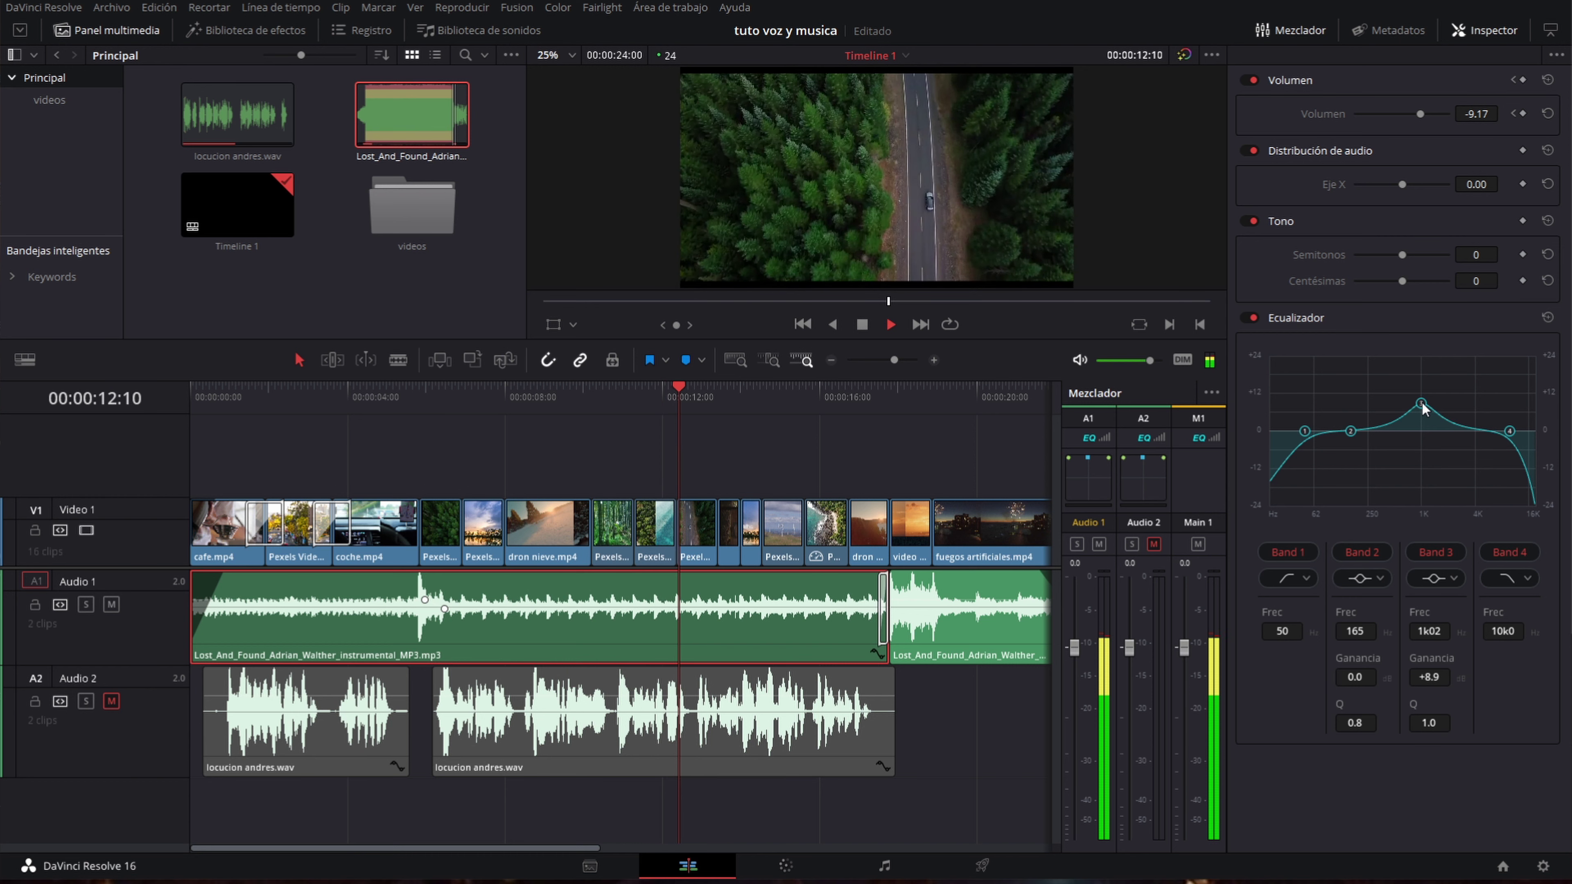
key("space")
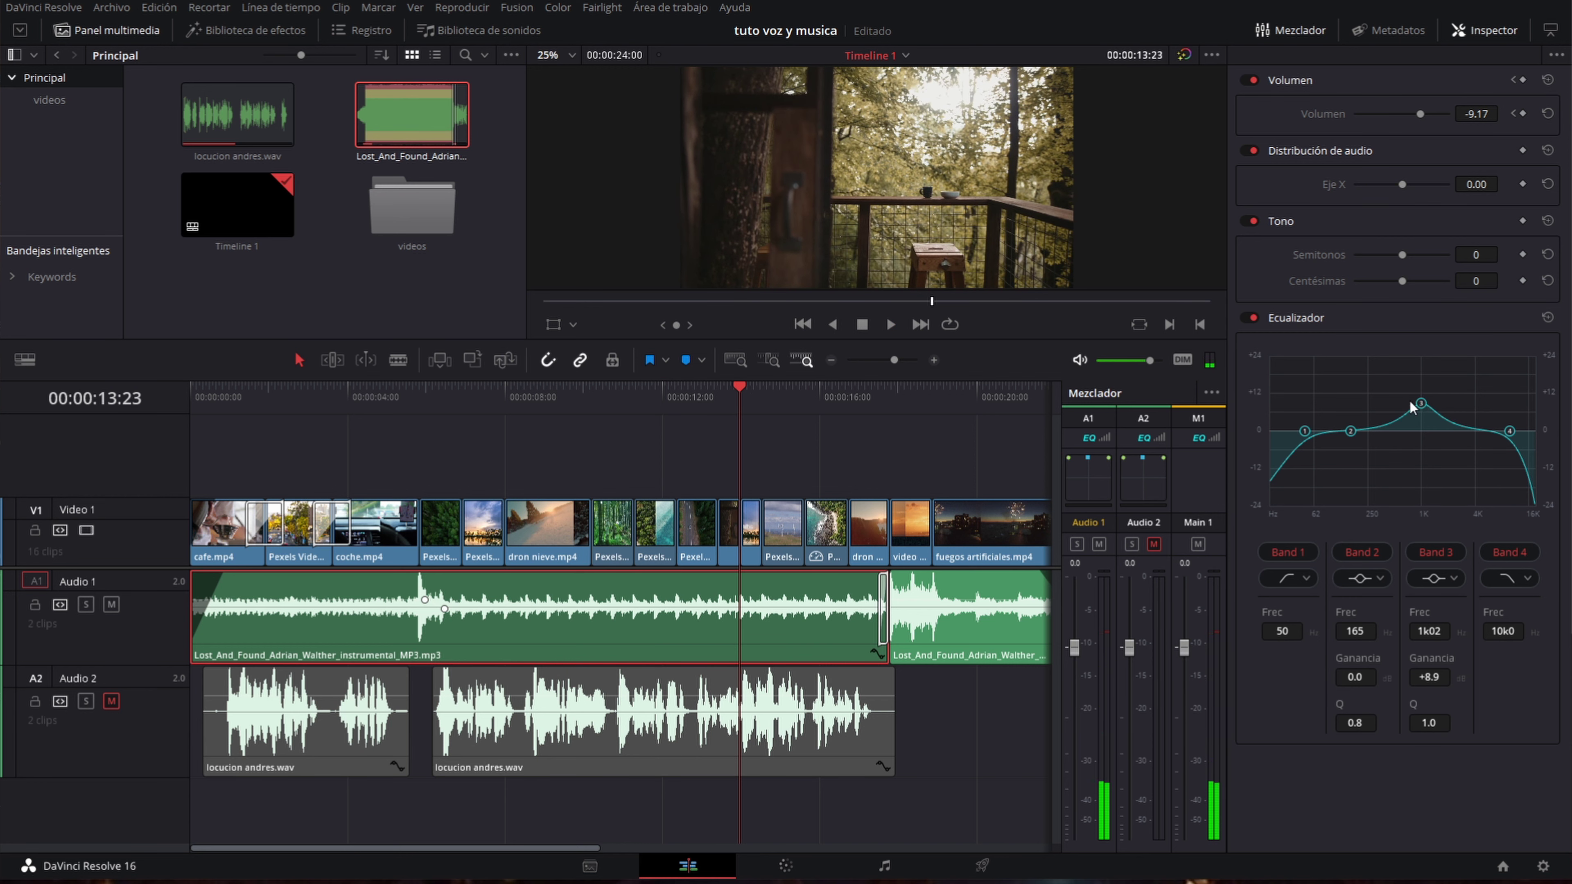
Unmute Audio 2 and settle band 3's cut at -12.3 dB around 1 kHz.
left_click(110, 700)
left_click(508, 391)
key("space")
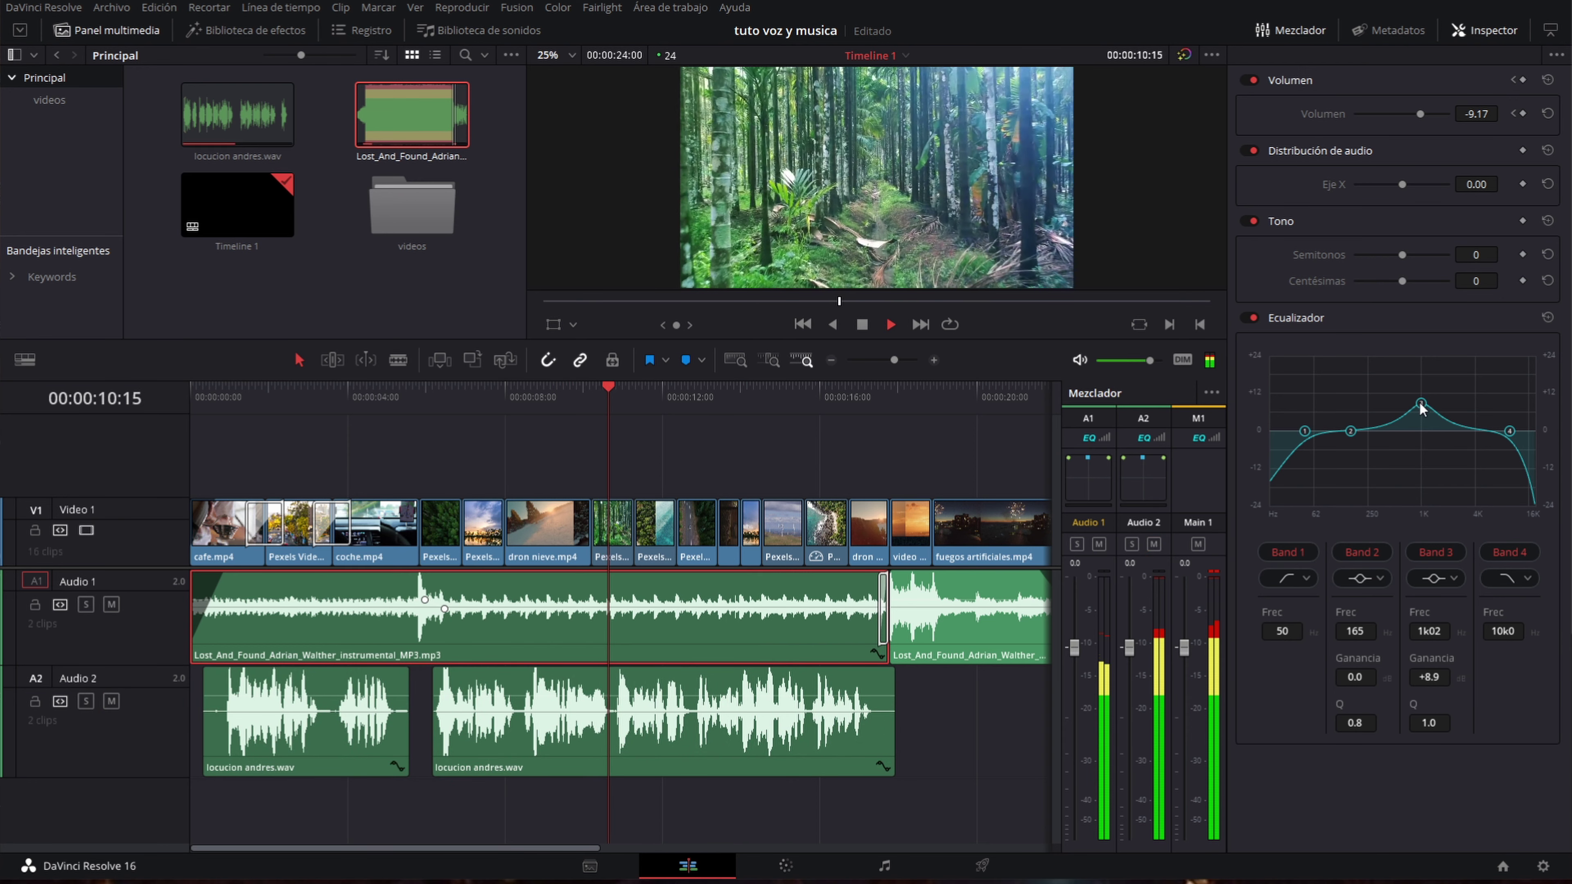
left_click_drag(1421, 403, 1422, 475)
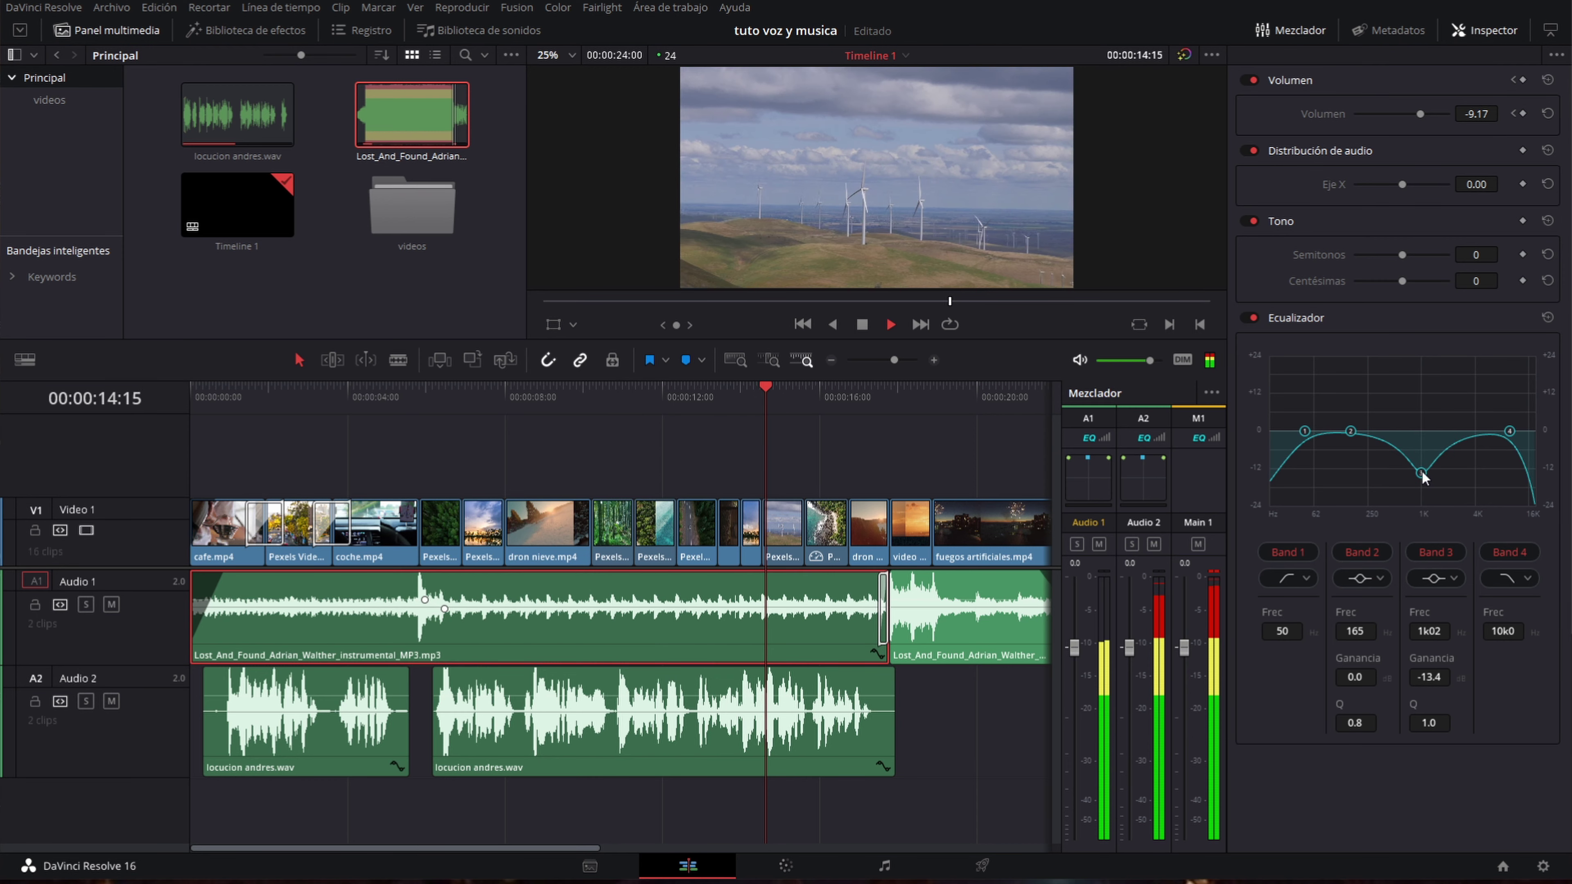
key("space")
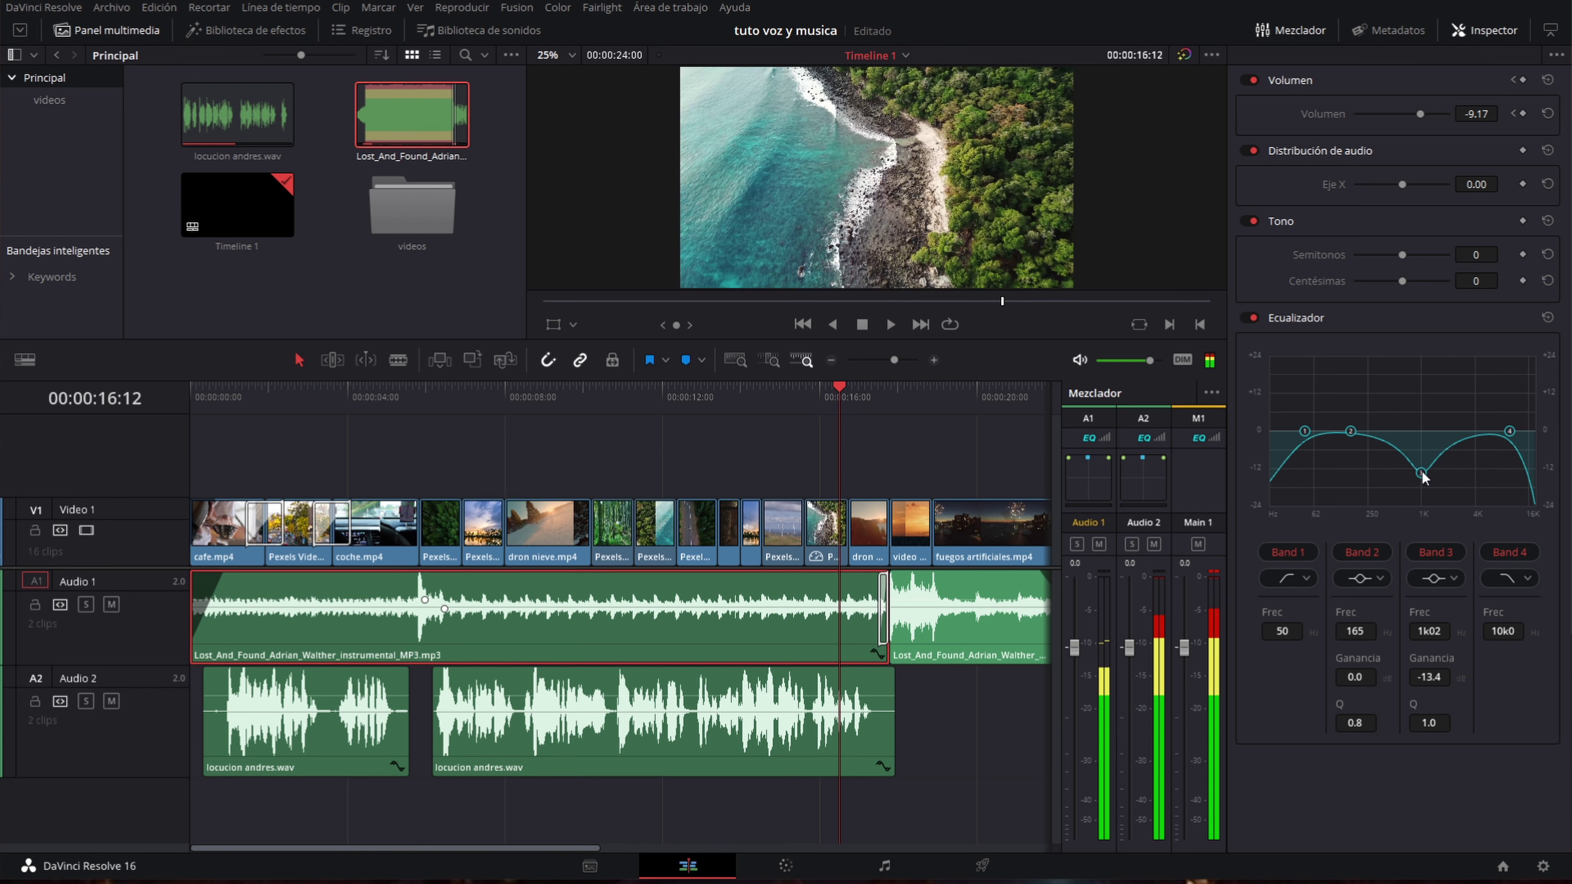
left_click_drag(1423, 478, 1424, 476)
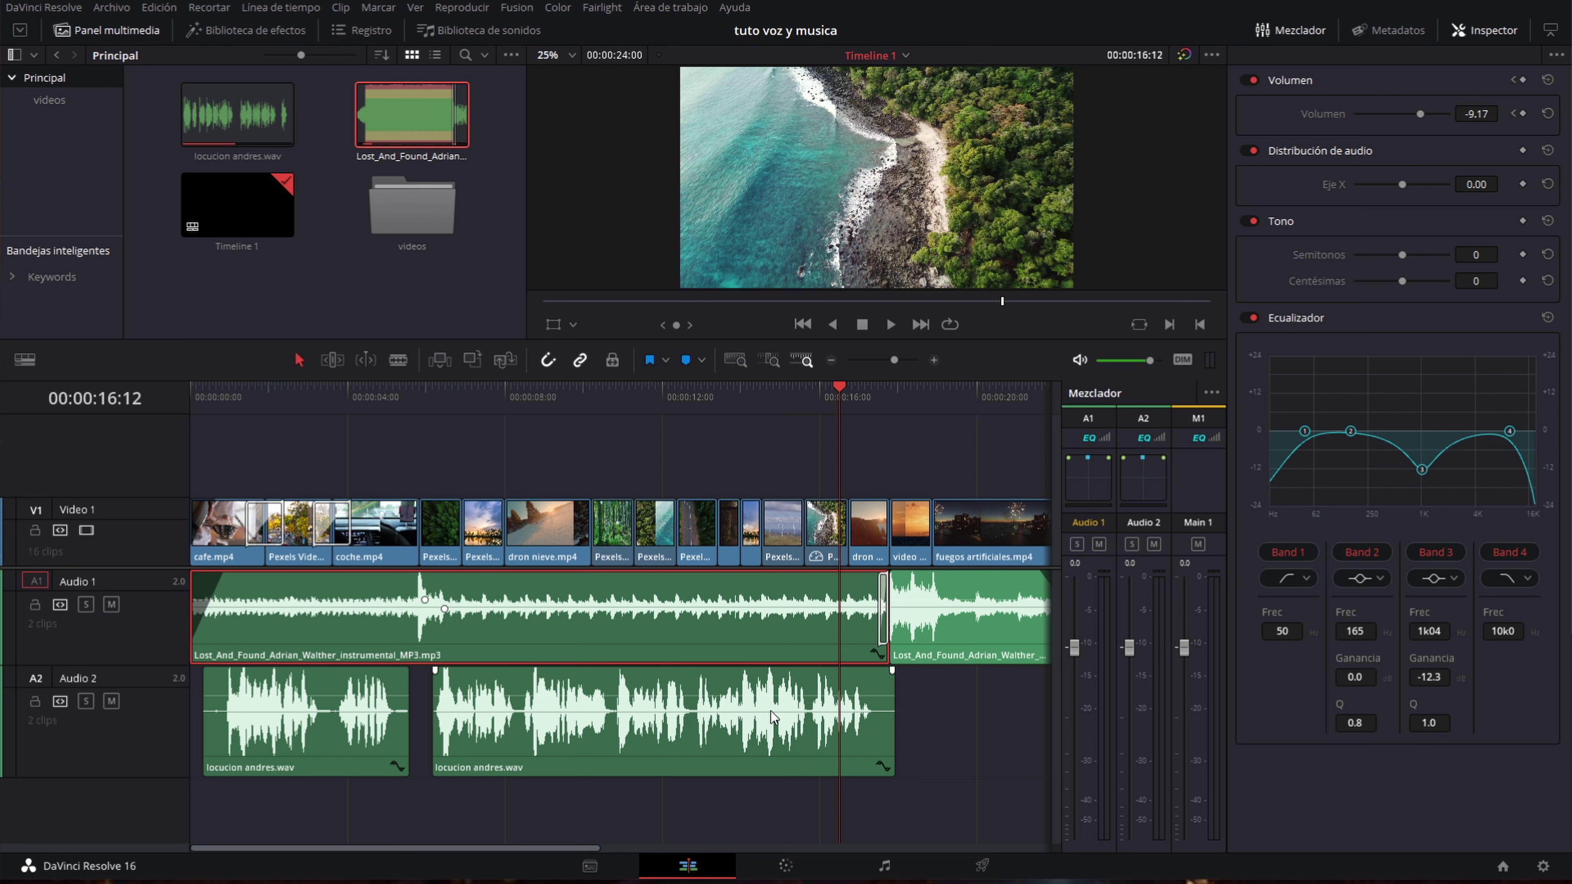
Raise the Audio 1 music to -5.83 dB around the 8-second mark and save.
left_click(778, 741)
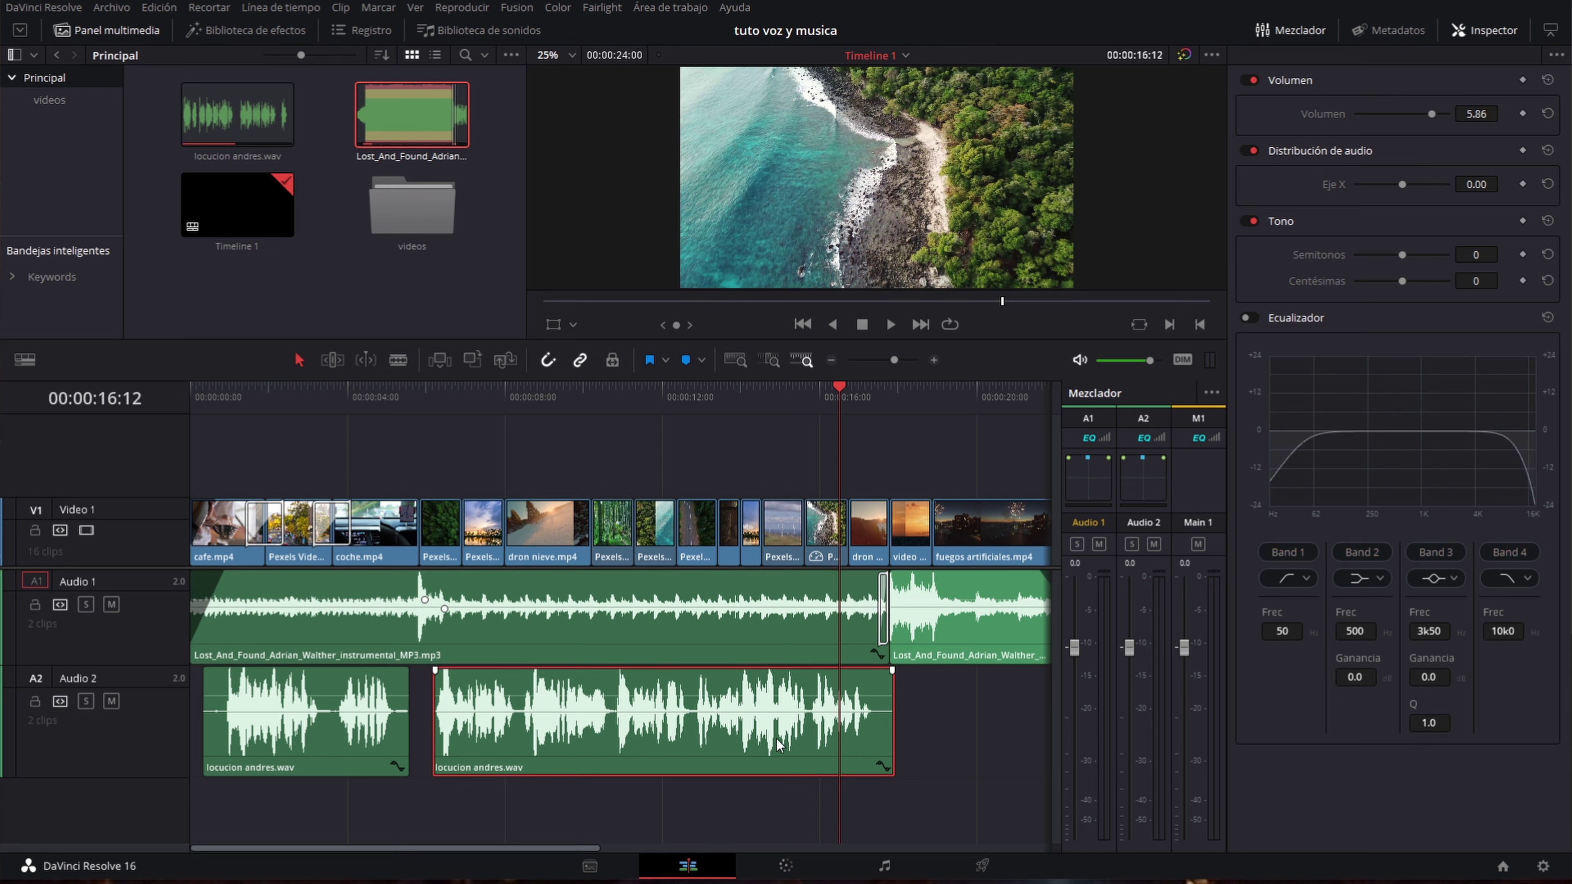
left_click(691, 644)
left_click(495, 401)
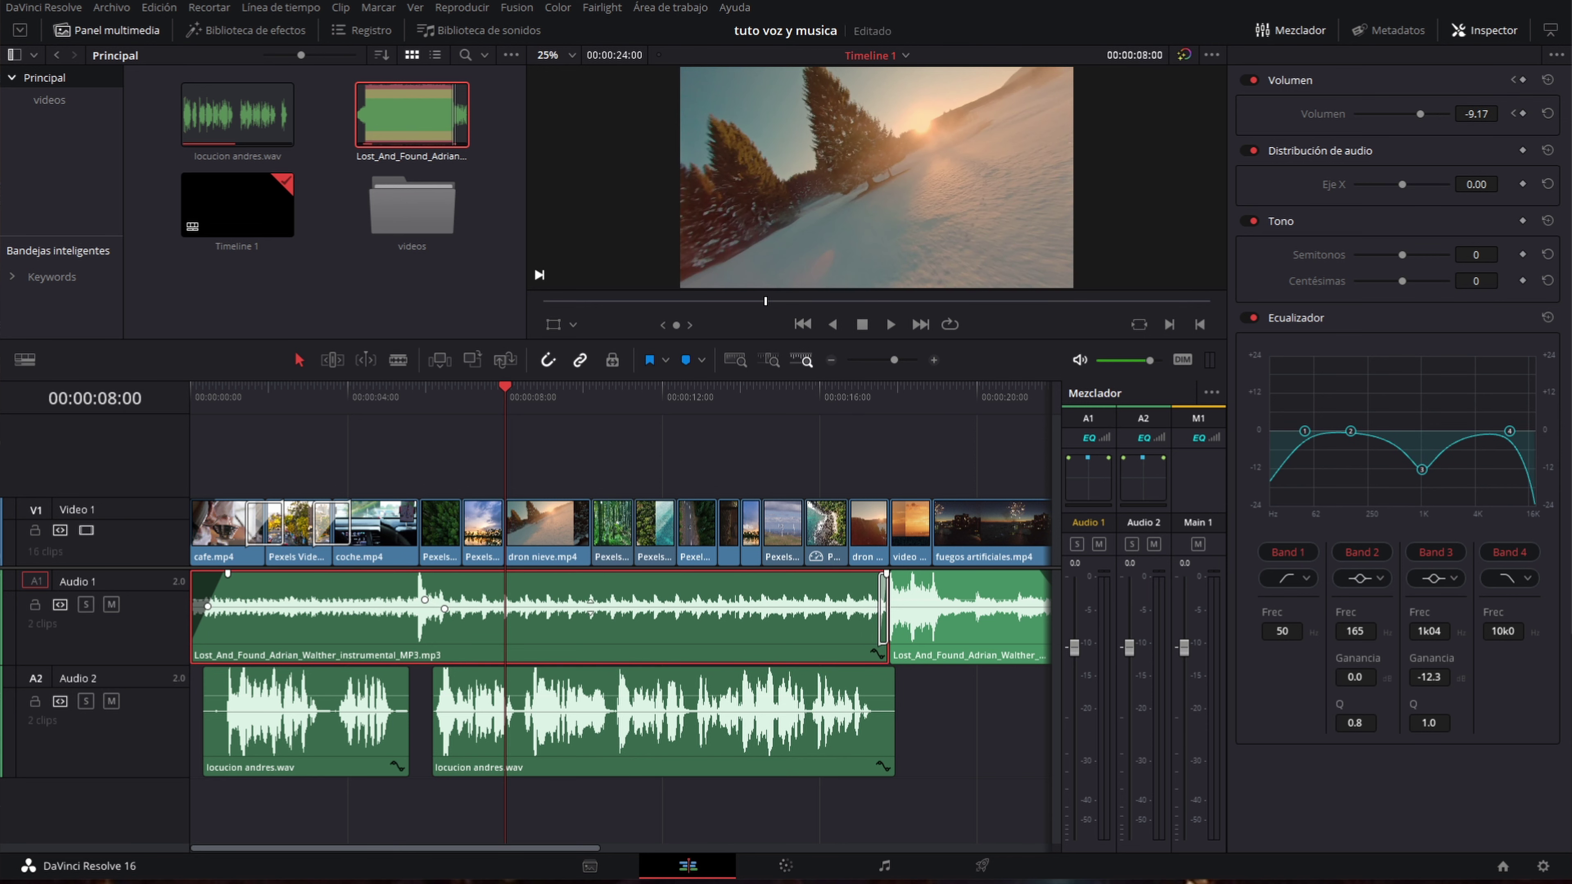
left_click_drag(592, 606, 603, 605)
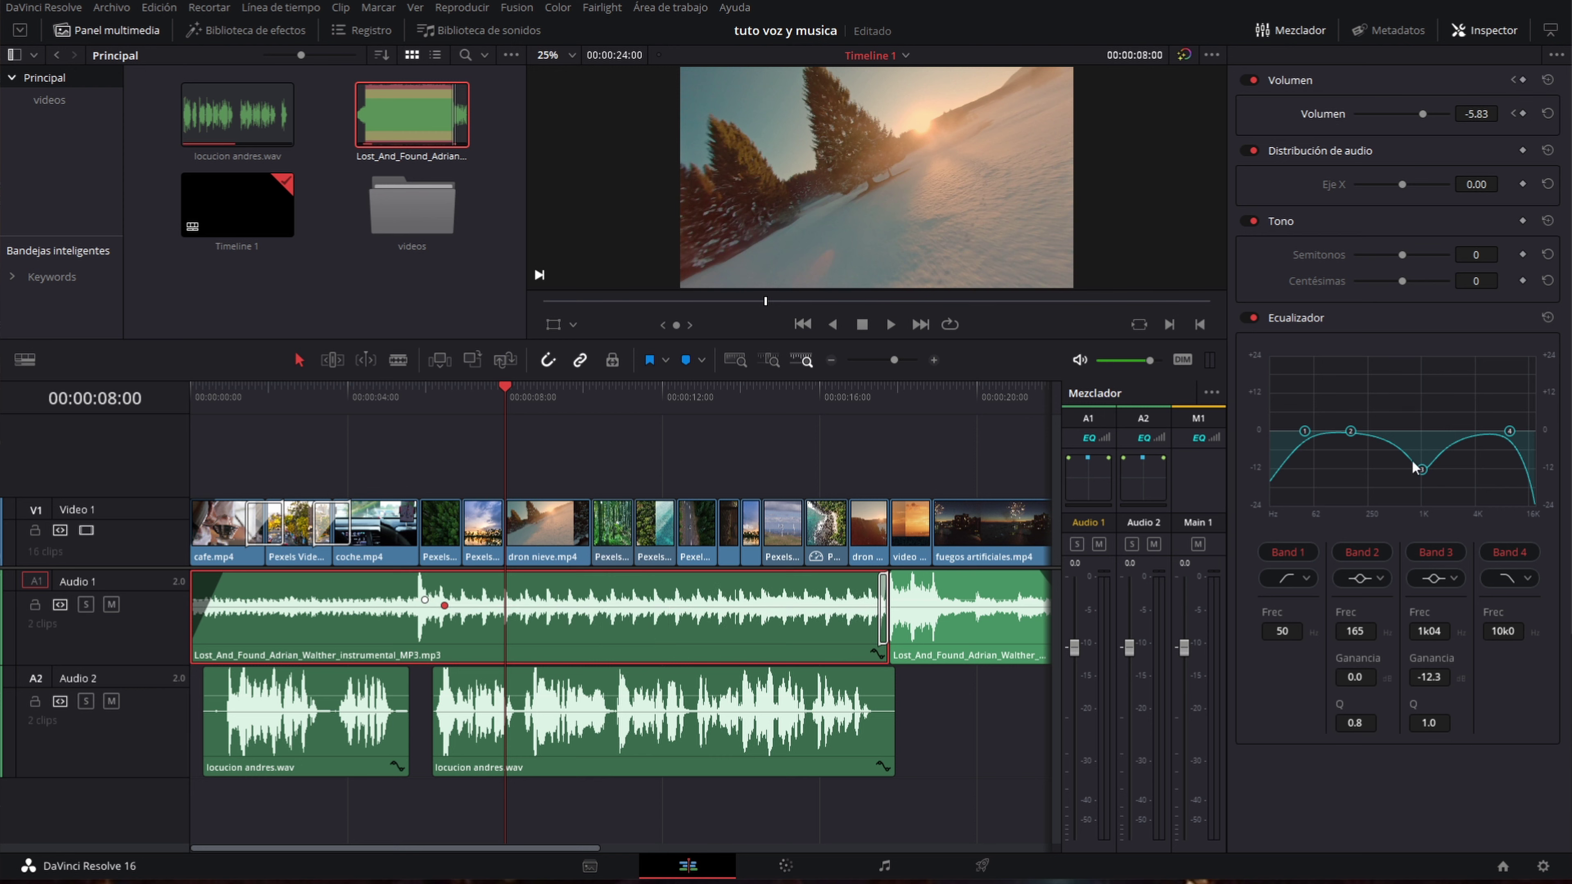
key("ctrl+s")
Play the timeline and bypass the music clip's equalizer to compare.
key("space")
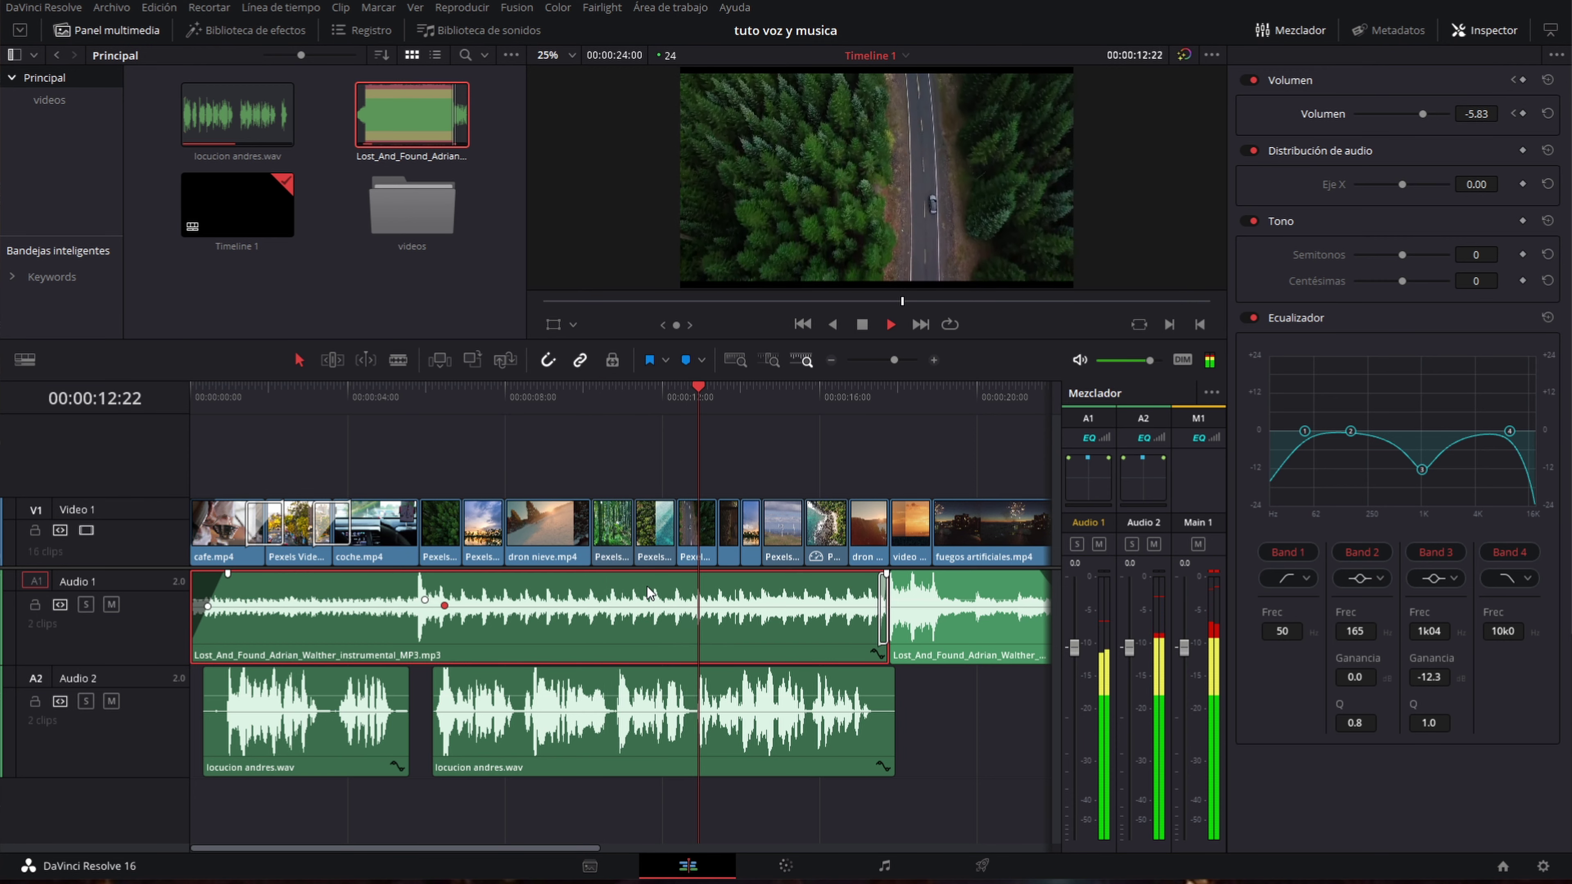
key("space")
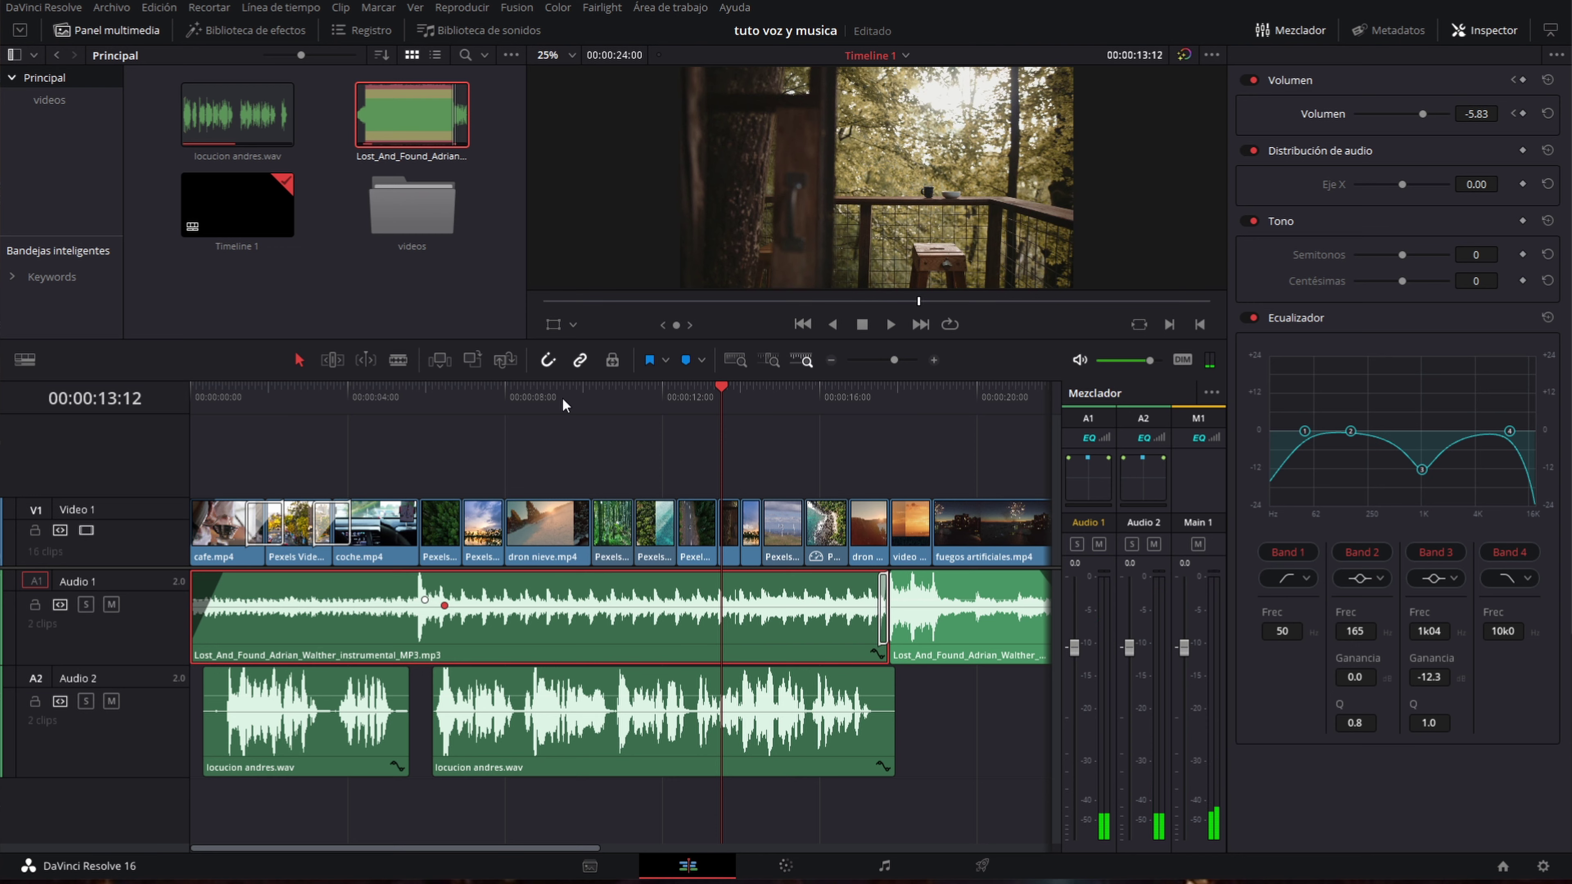
left_click(1247, 318)
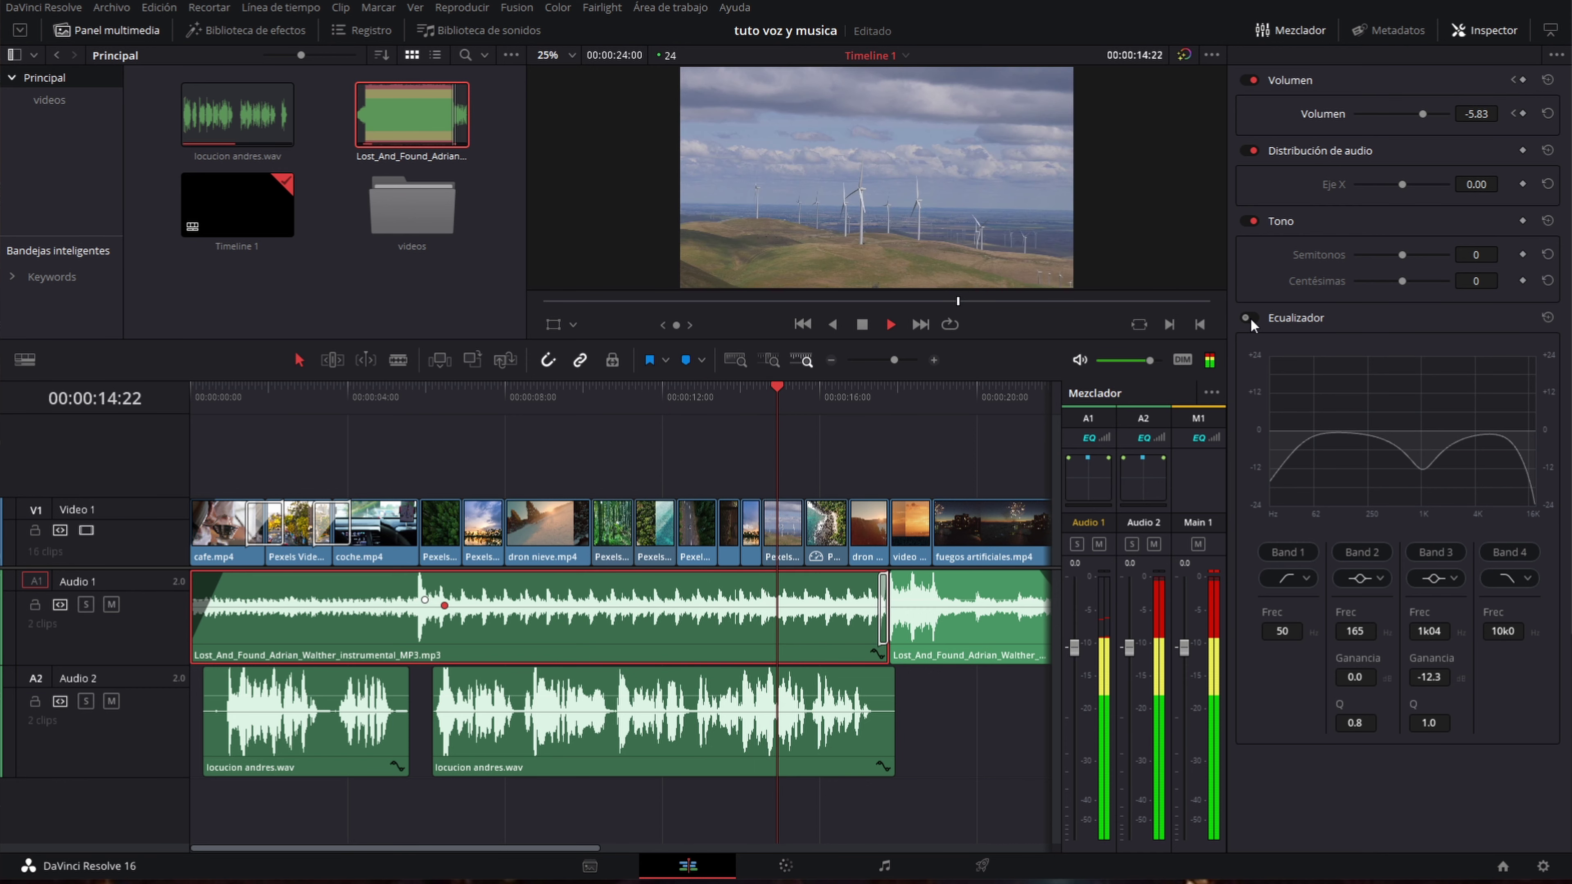
Re-enable the music equalizer's -12.3 dB cut at 1k04 Hz and stop playback at 00:00:09:04.
left_click(1249, 318)
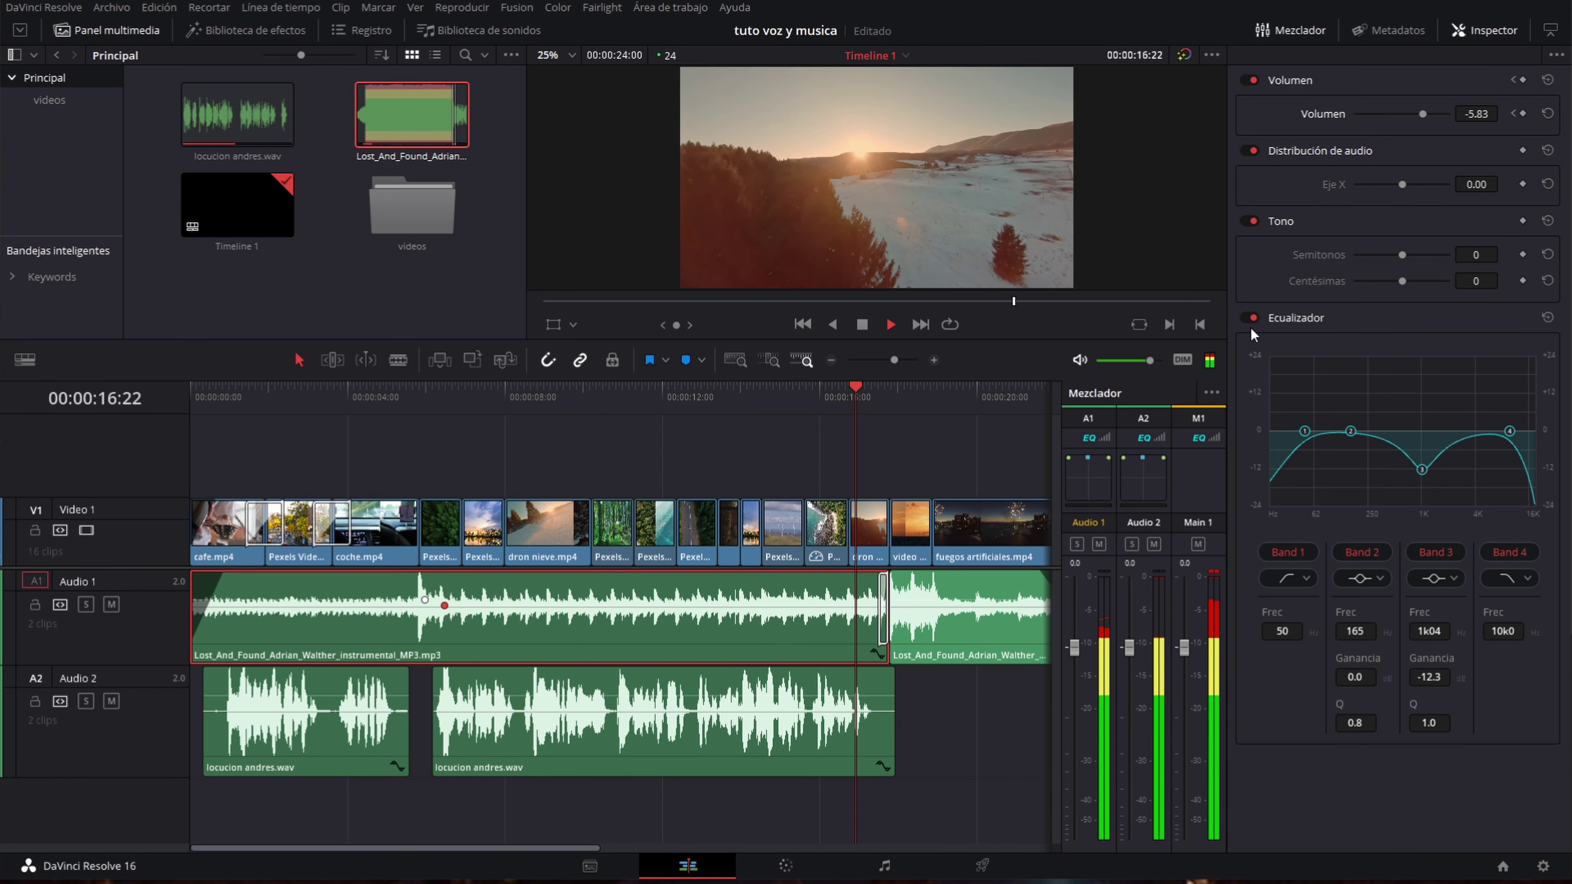
key("space")
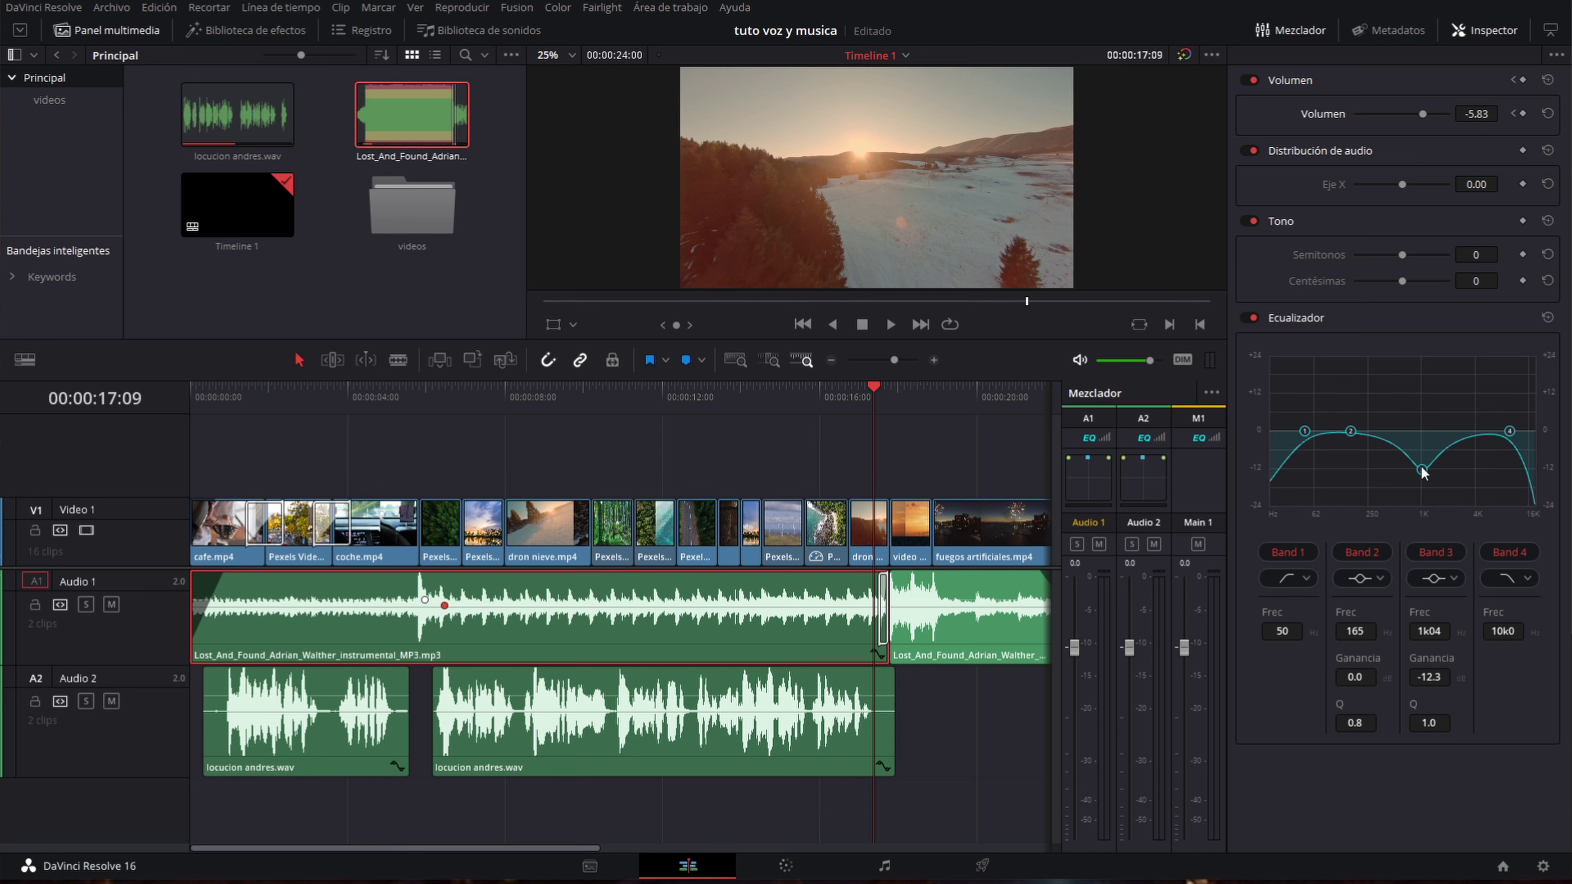
left_click(551, 402)
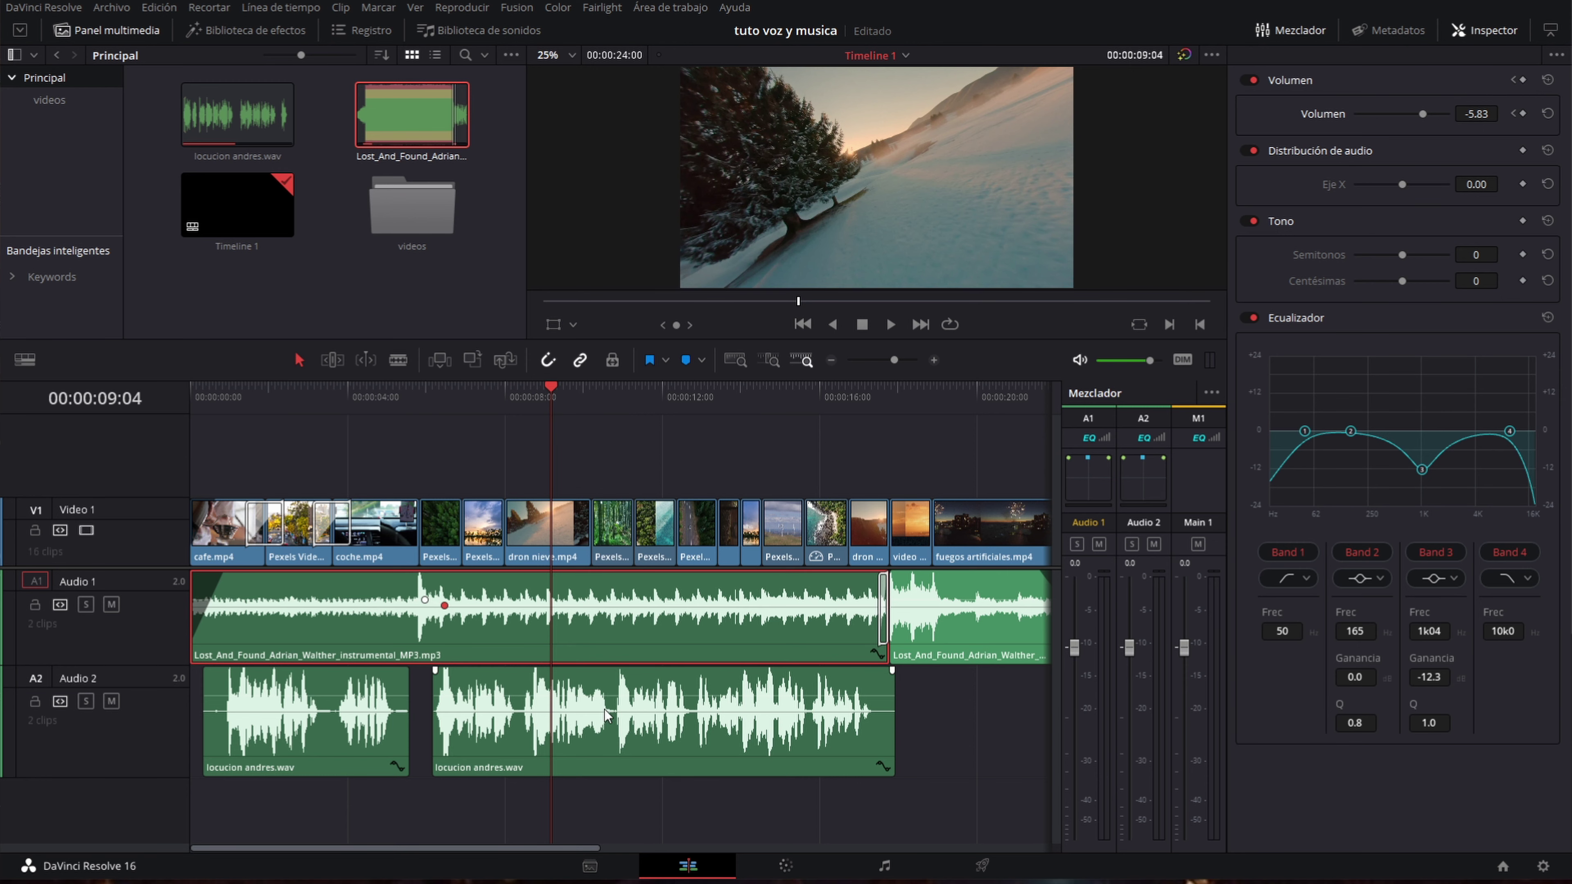
Copy the first A1 music clip and open Paste Attributes on the second music clip, keeping only Ecualizador.
left_click_drag(552, 849, 658, 849)
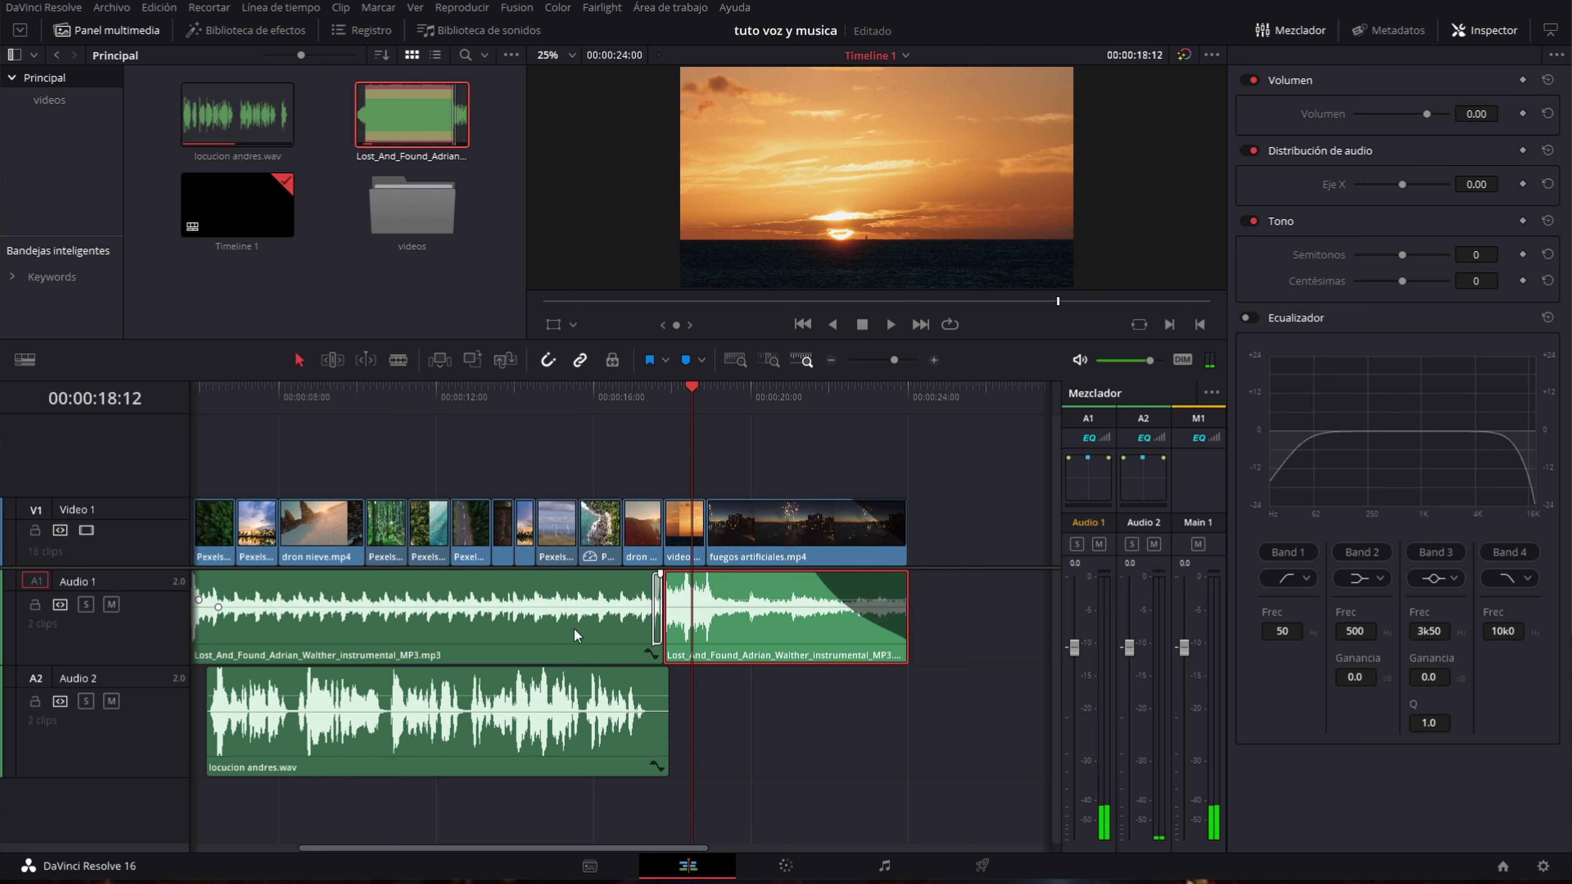
left_click(531, 628)
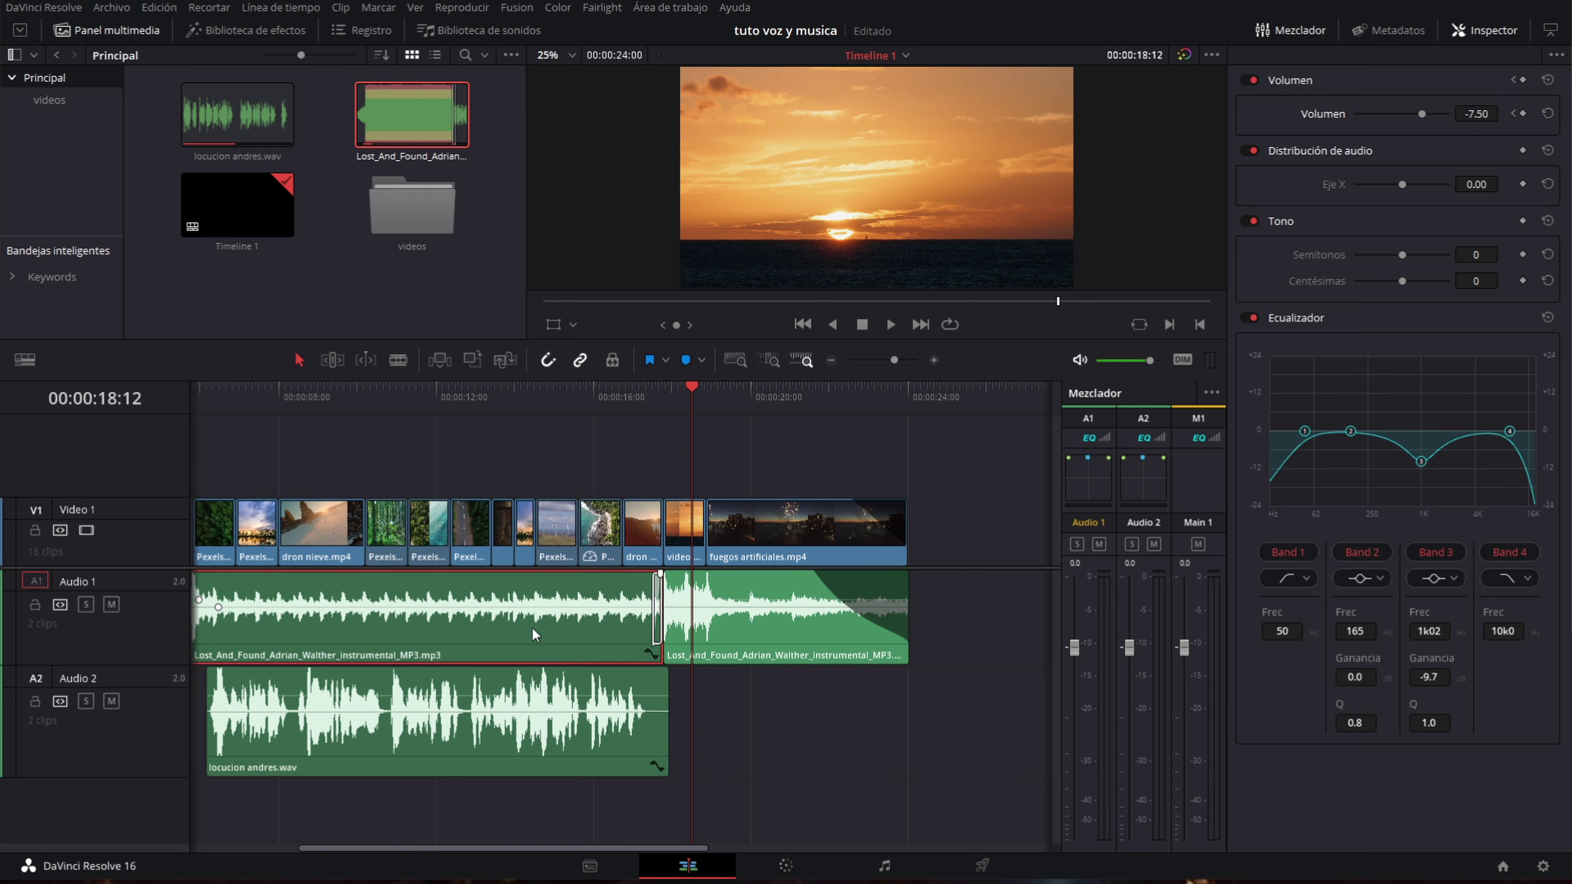
key("ctrl+c")
left_click(734, 631)
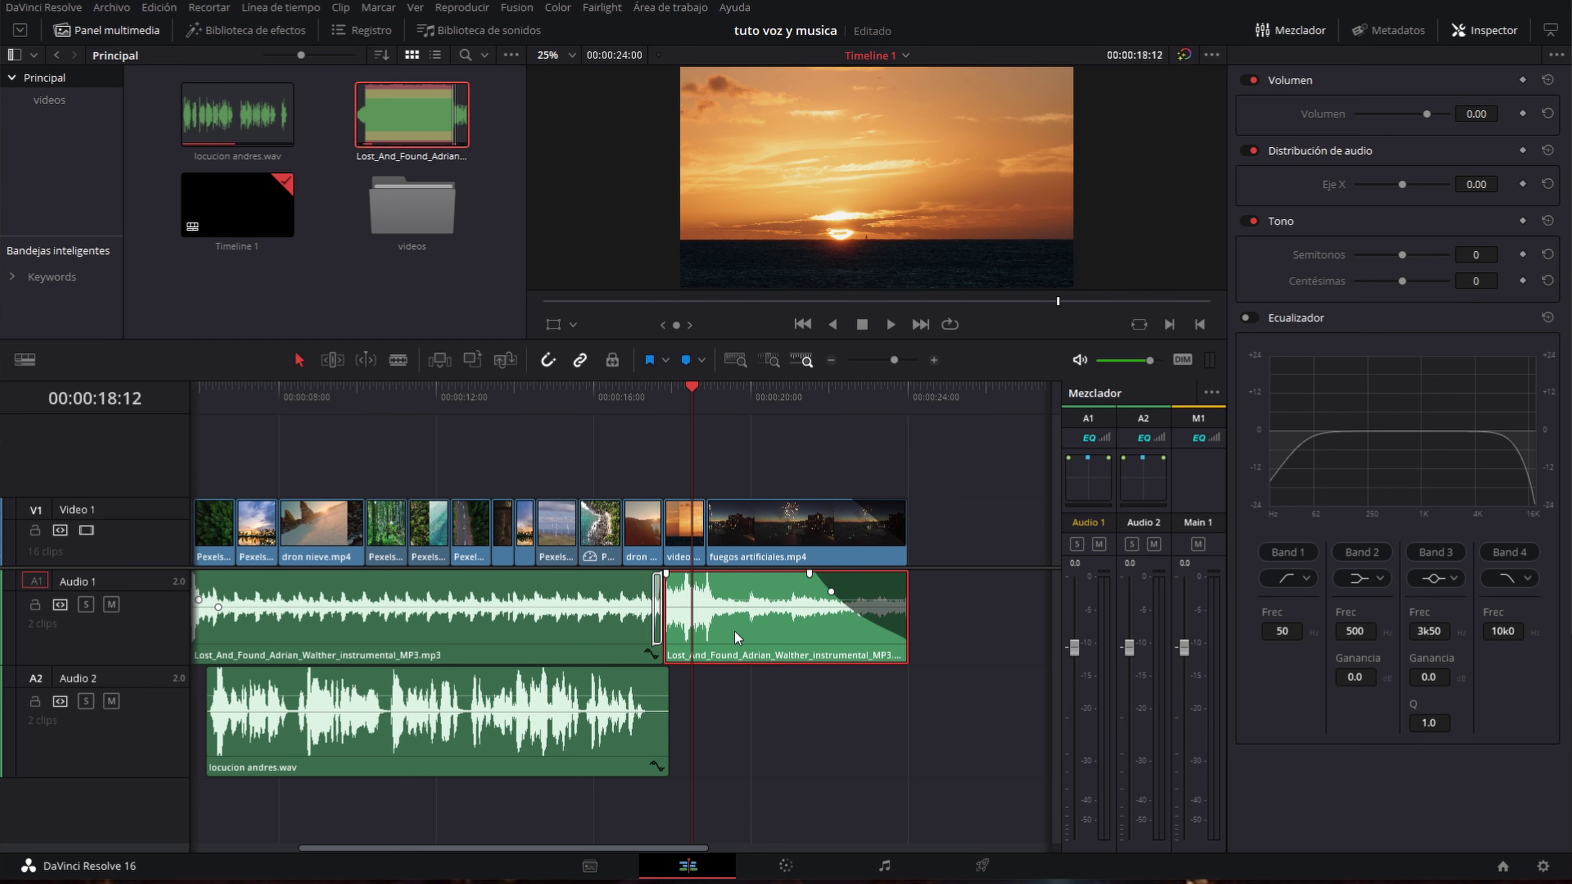
key("alt+v")
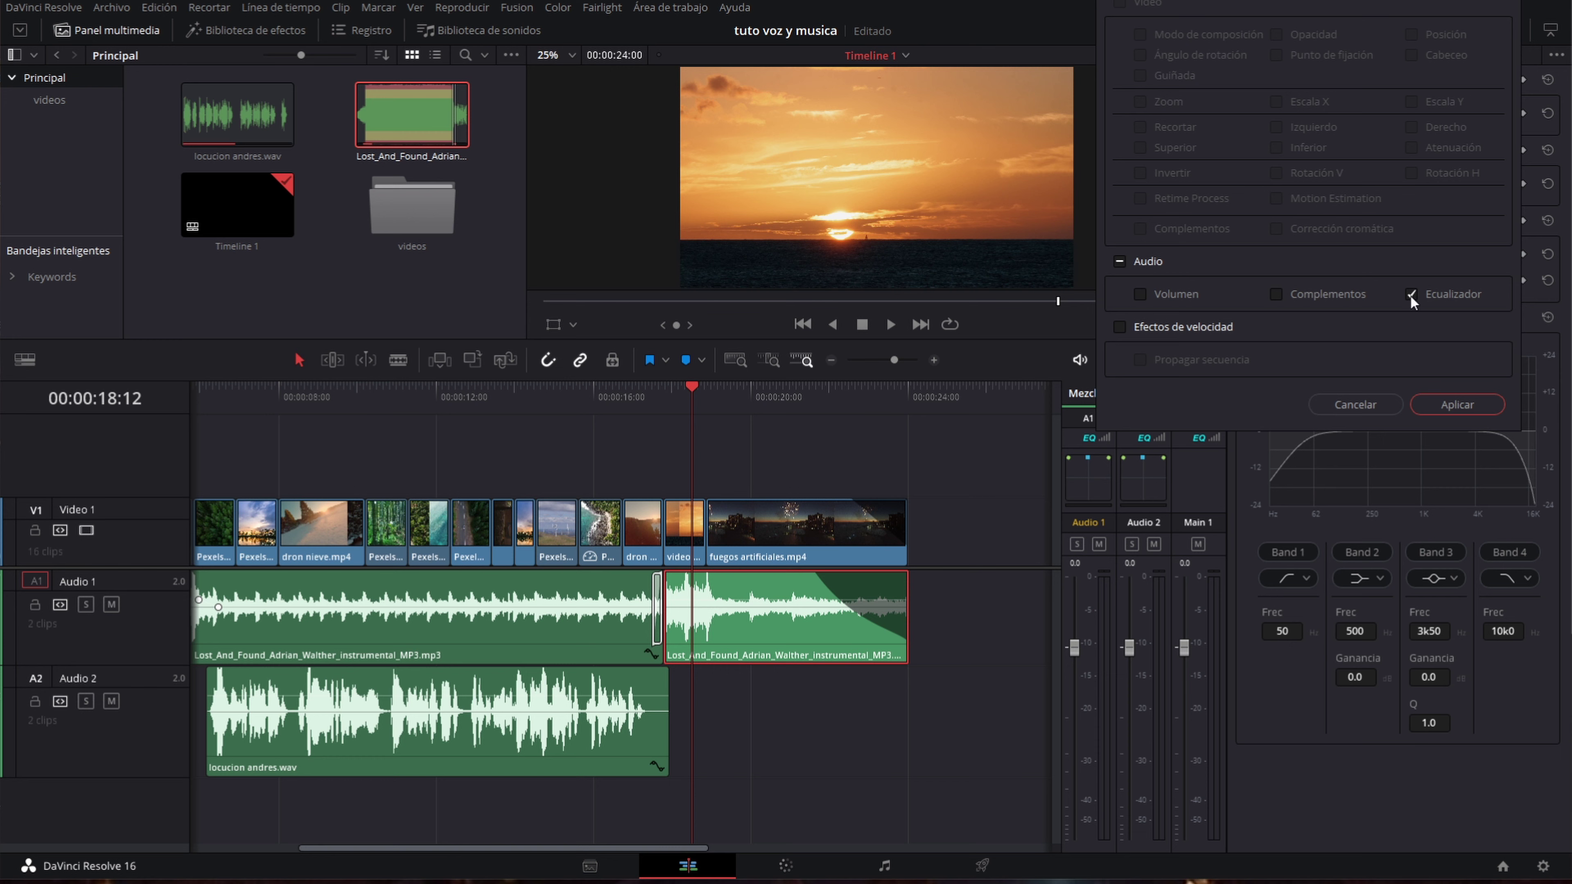
Paste only the Ecualizador onto the second music clip, save, and lower its volume to -7.50 dB.
left_click(1464, 403)
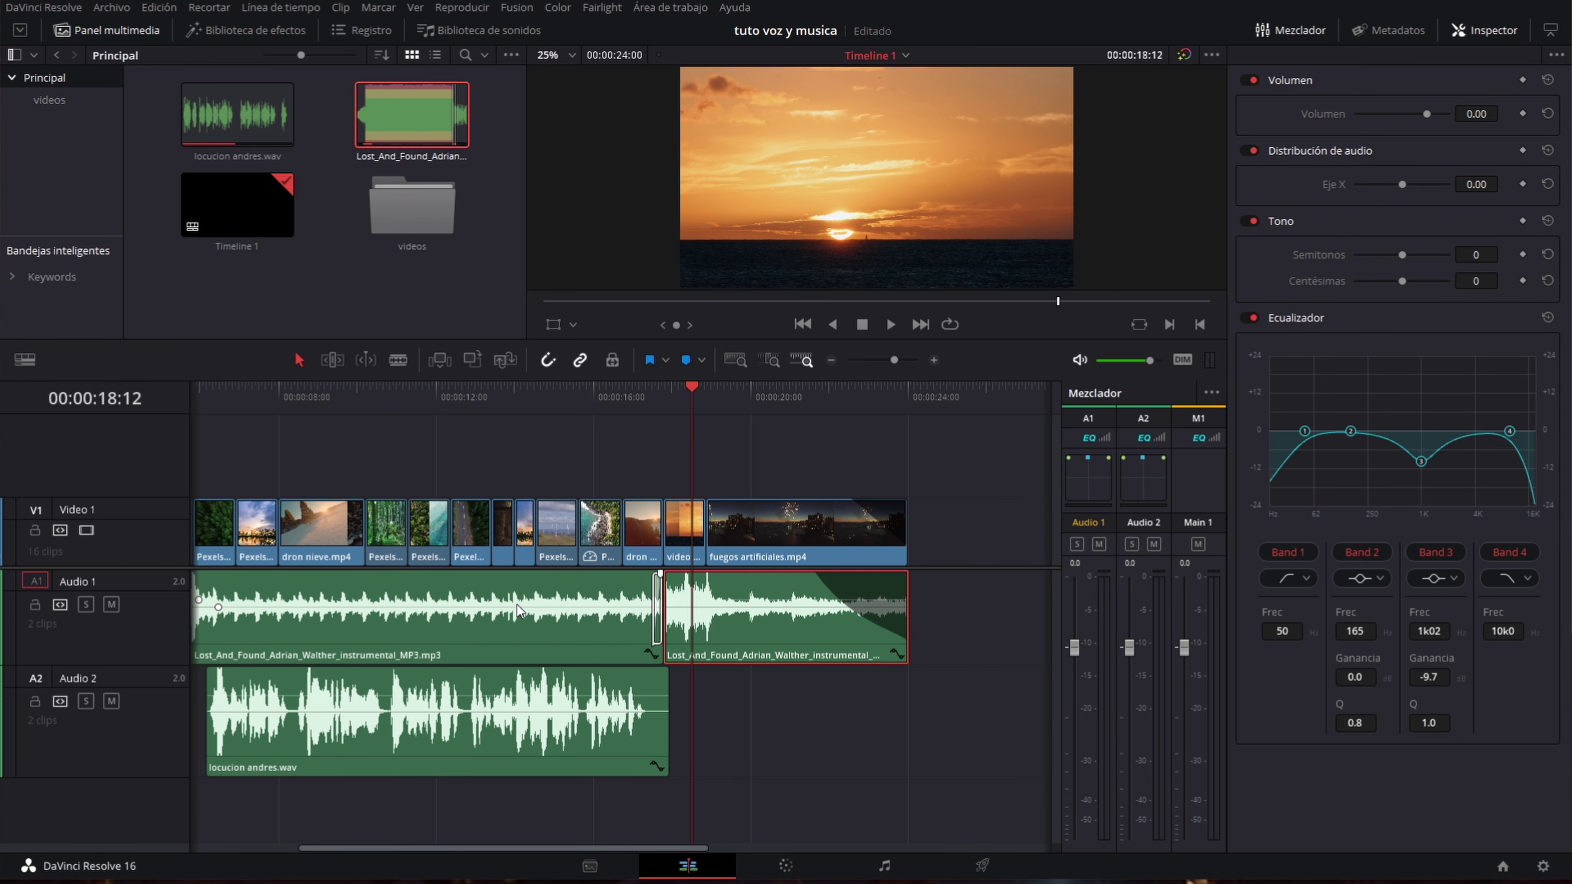
key("ctrl+s")
left_click_drag(522, 606, 523, 608)
left_click(544, 600)
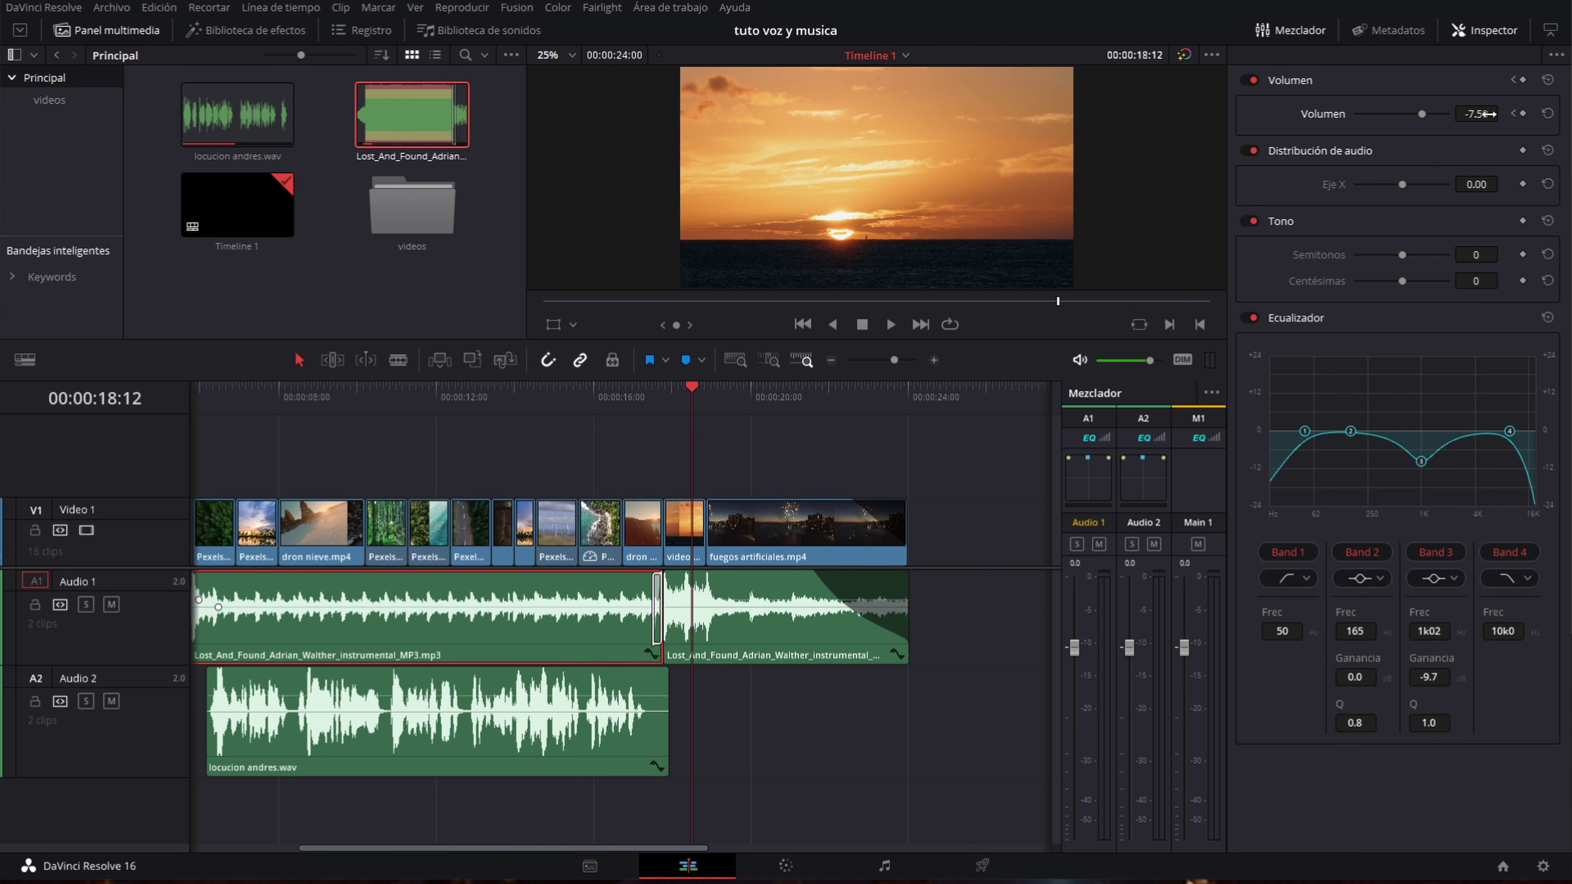
left_click(741, 624)
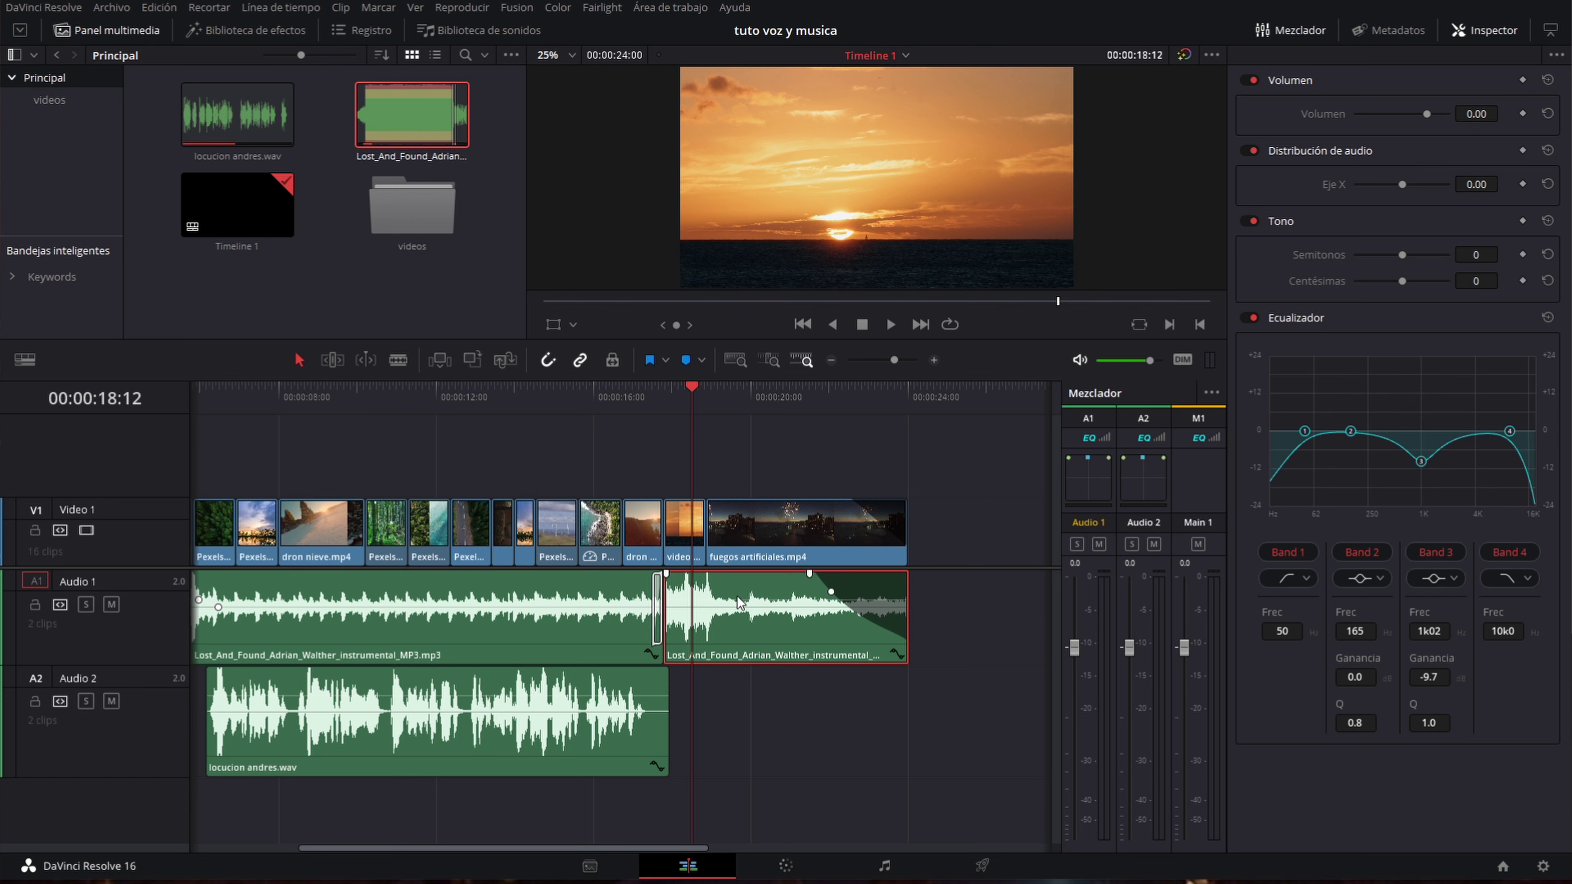
left_click_drag(735, 598, 738, 608)
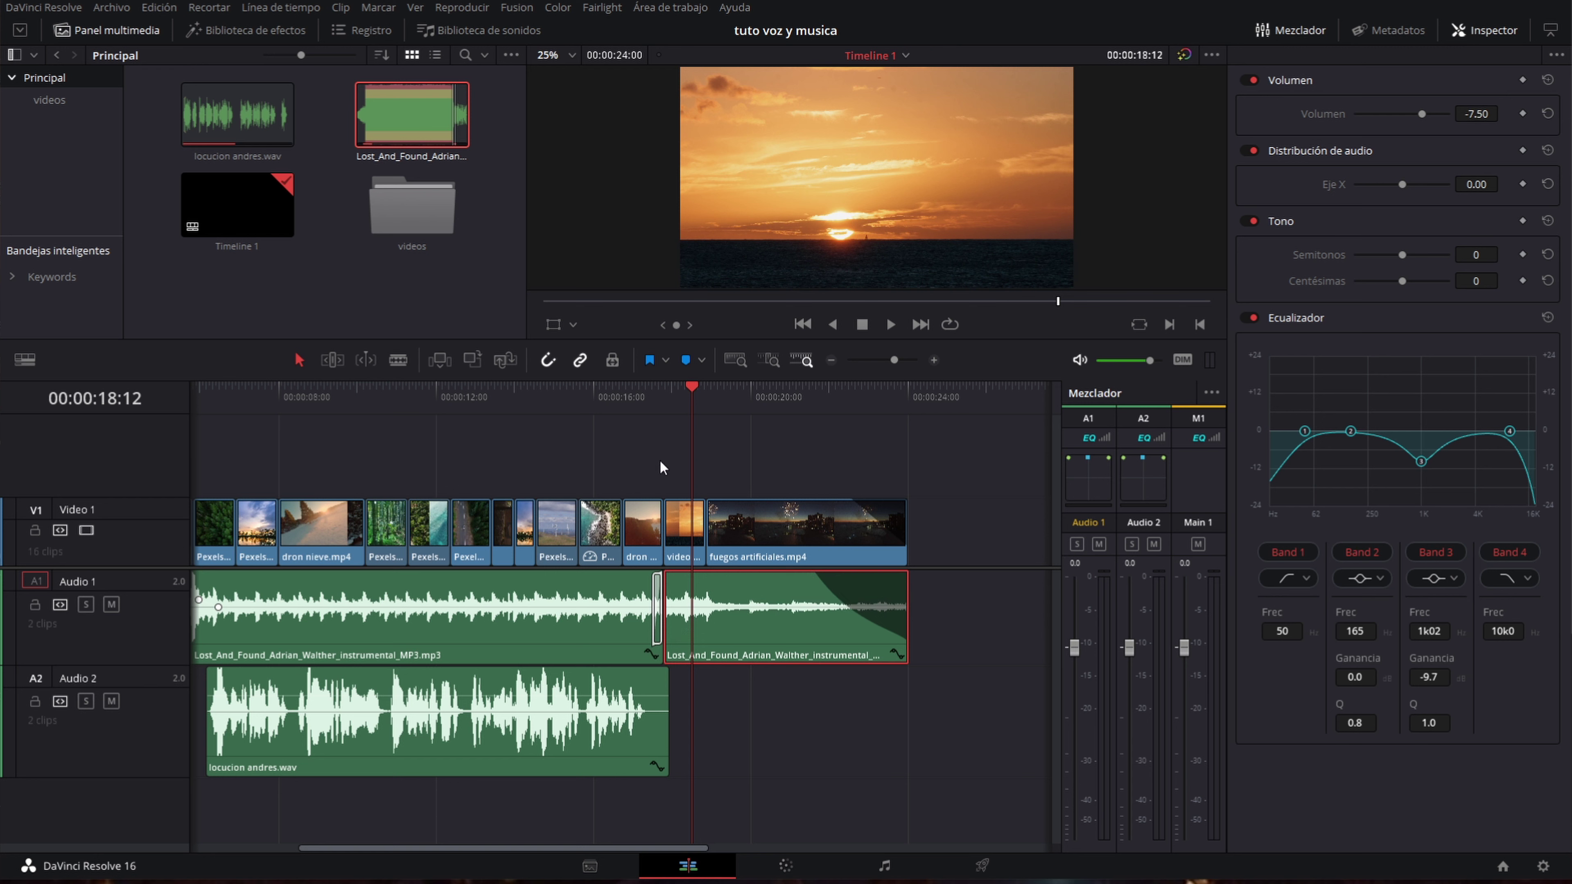
left_click(557, 396)
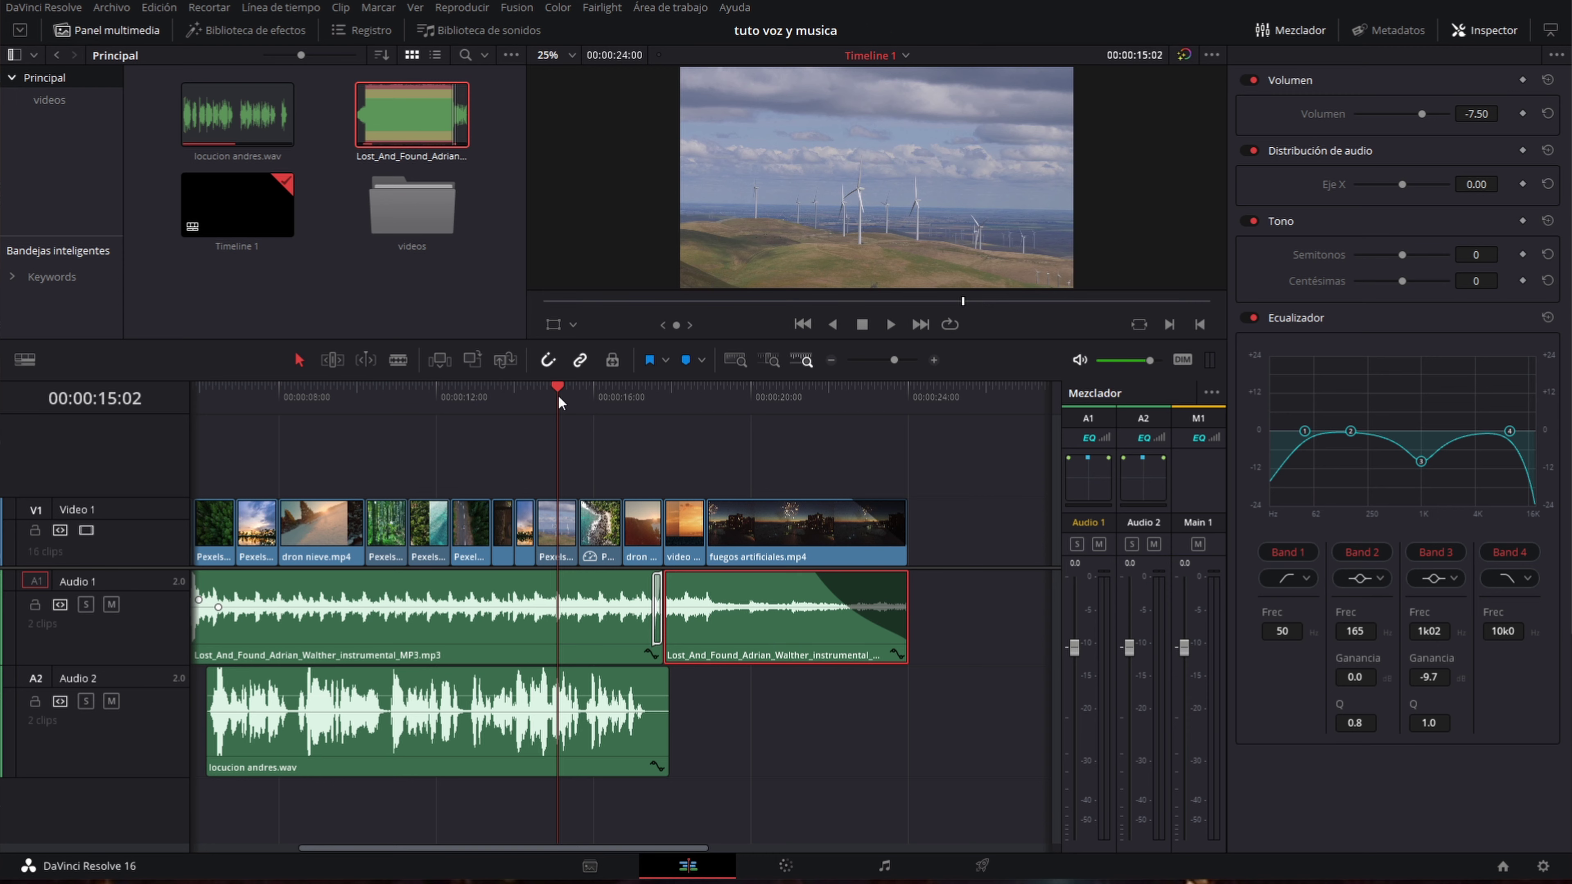
key("space")
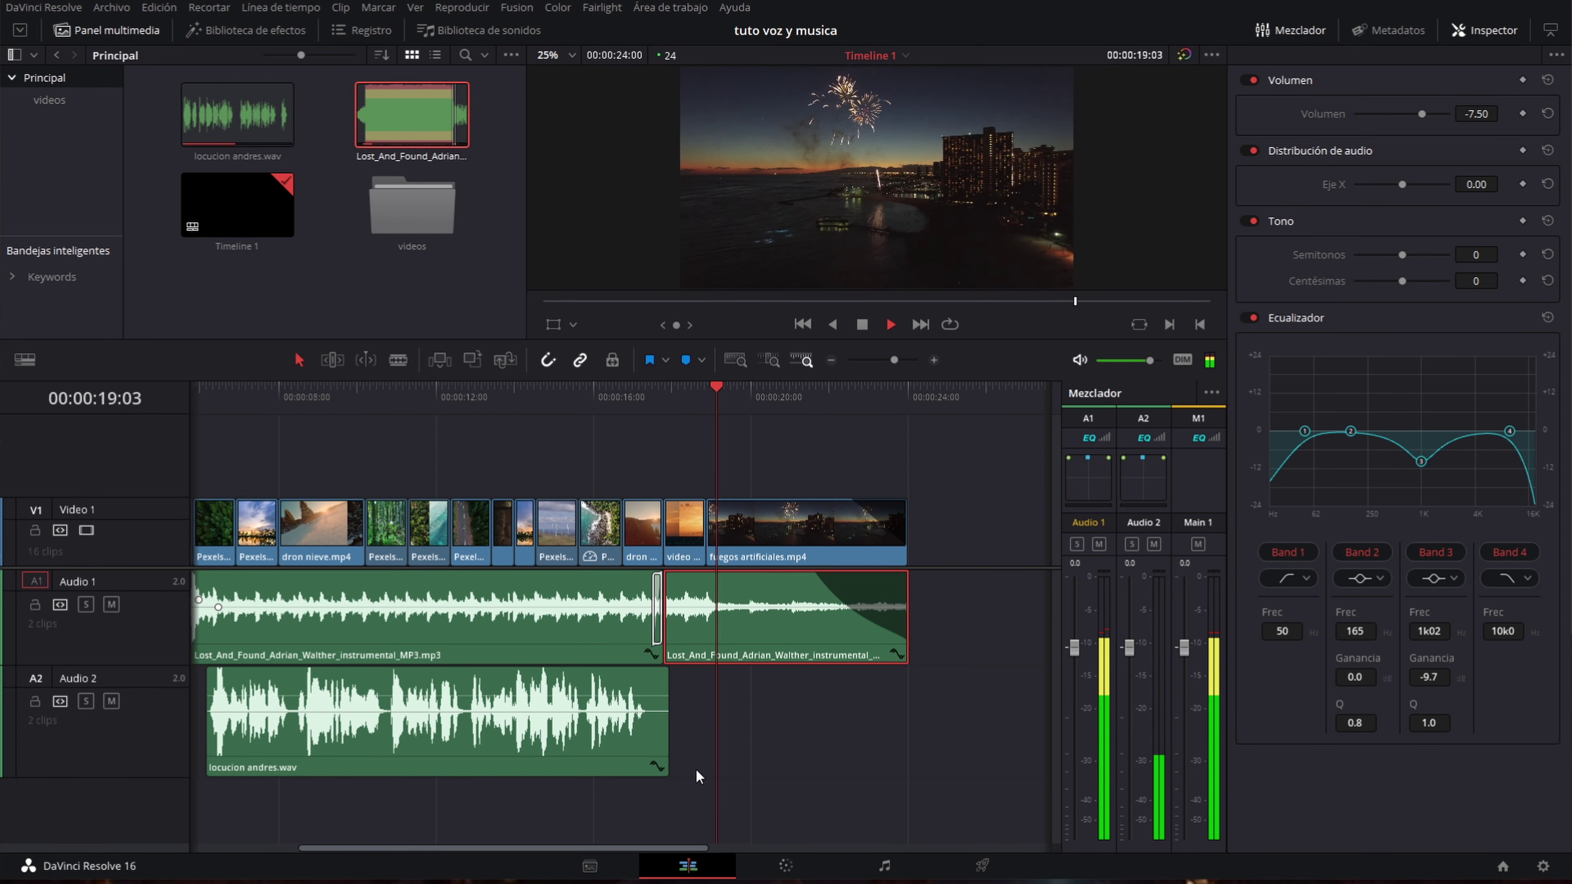
key("space")
left_click(536, 399)
left_click_drag(489, 396, 371, 399)
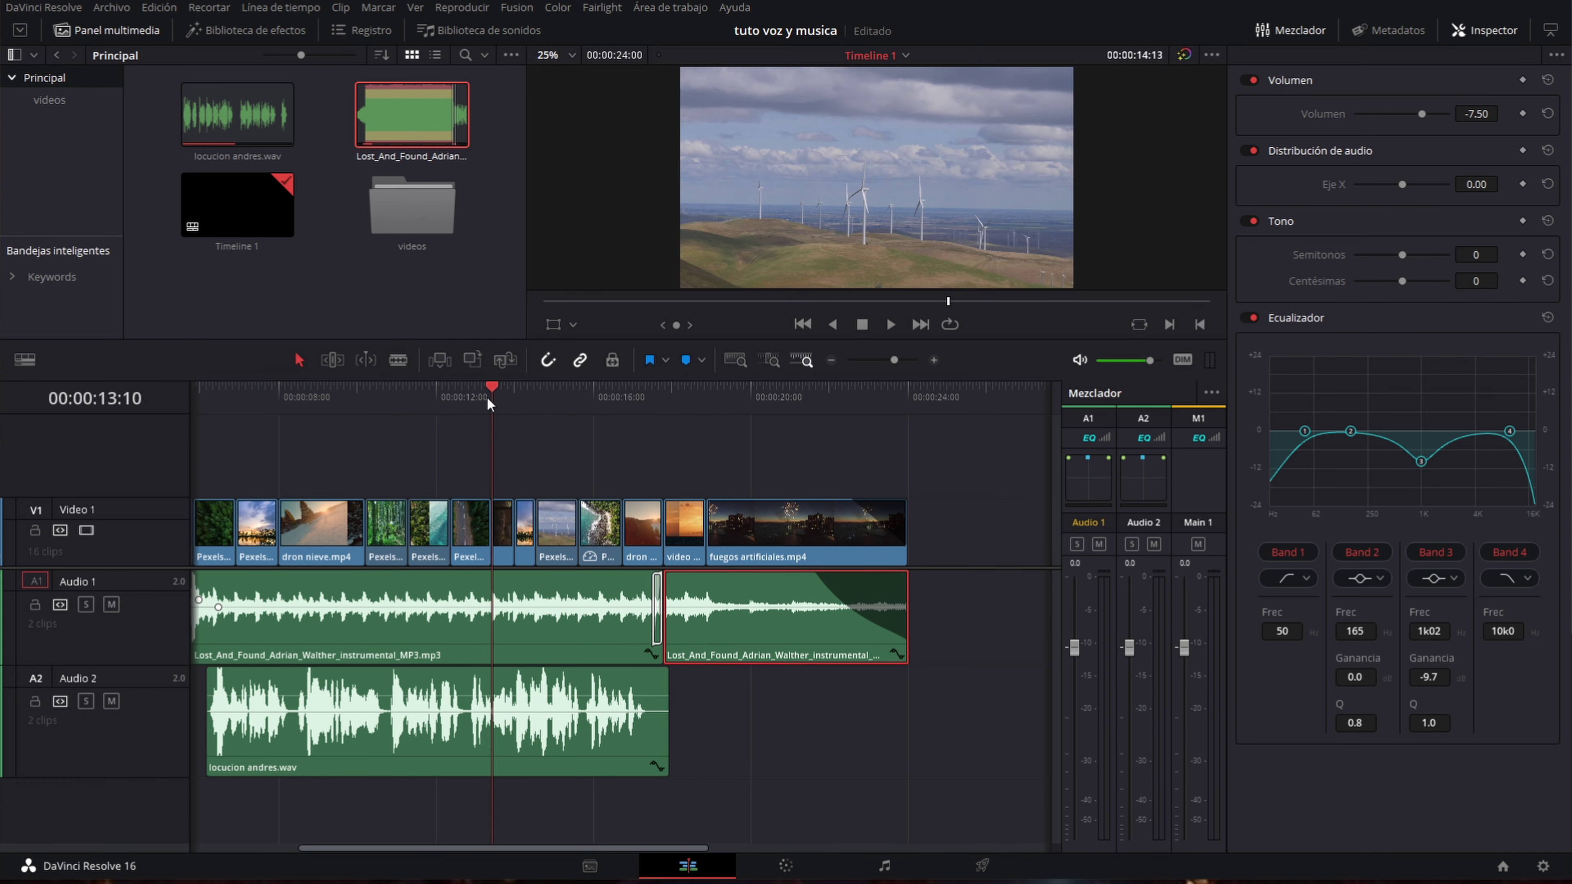
key("ctrl+minus")
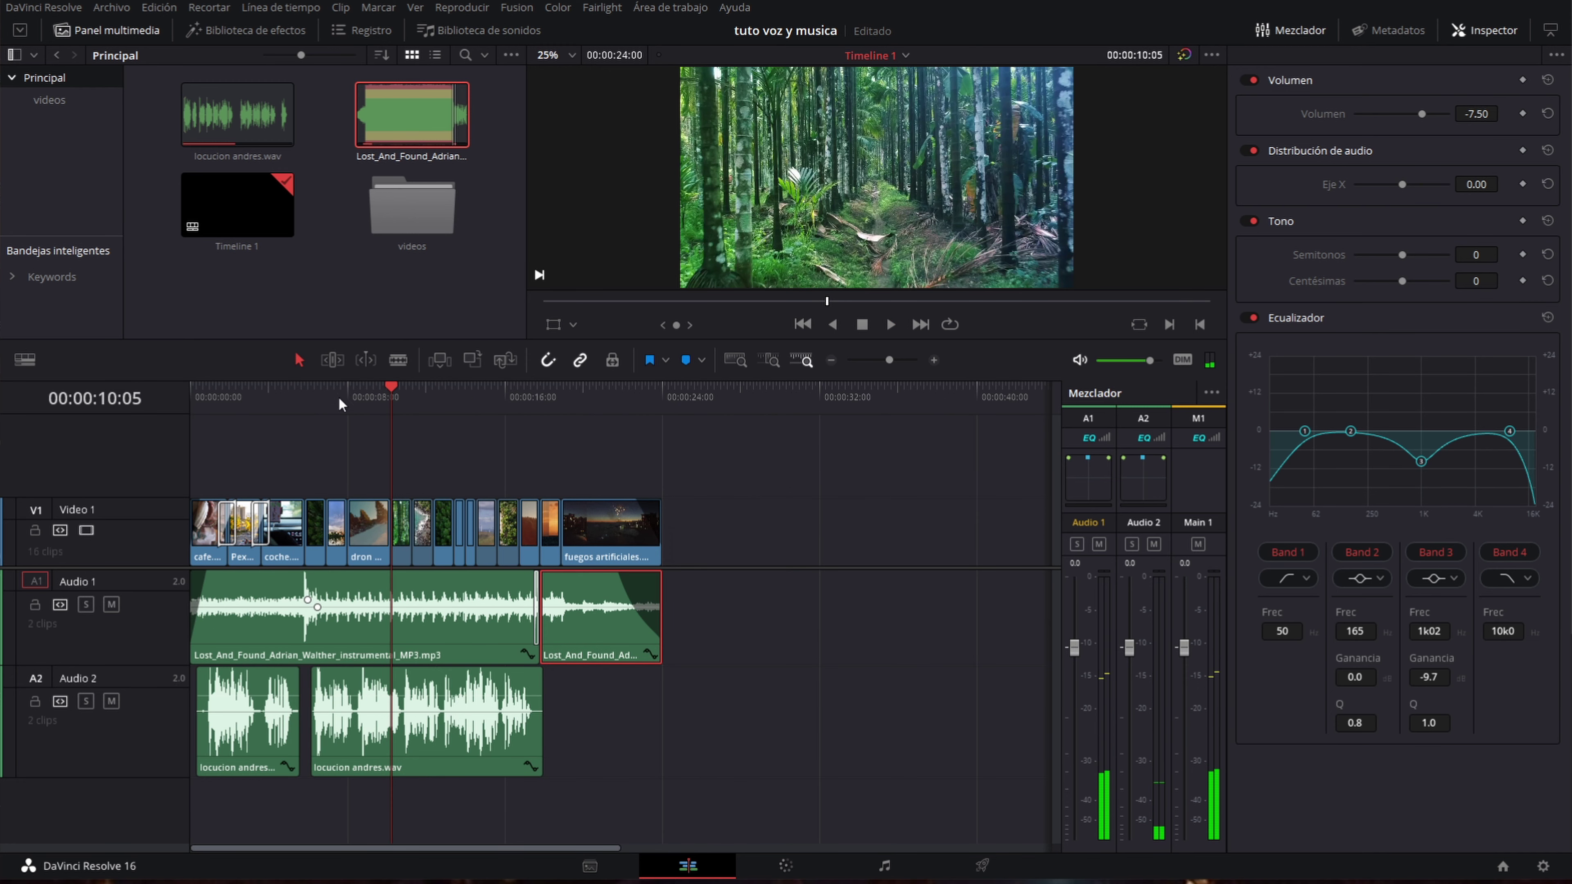
left_click(330, 397)
key("ctrl+equal")
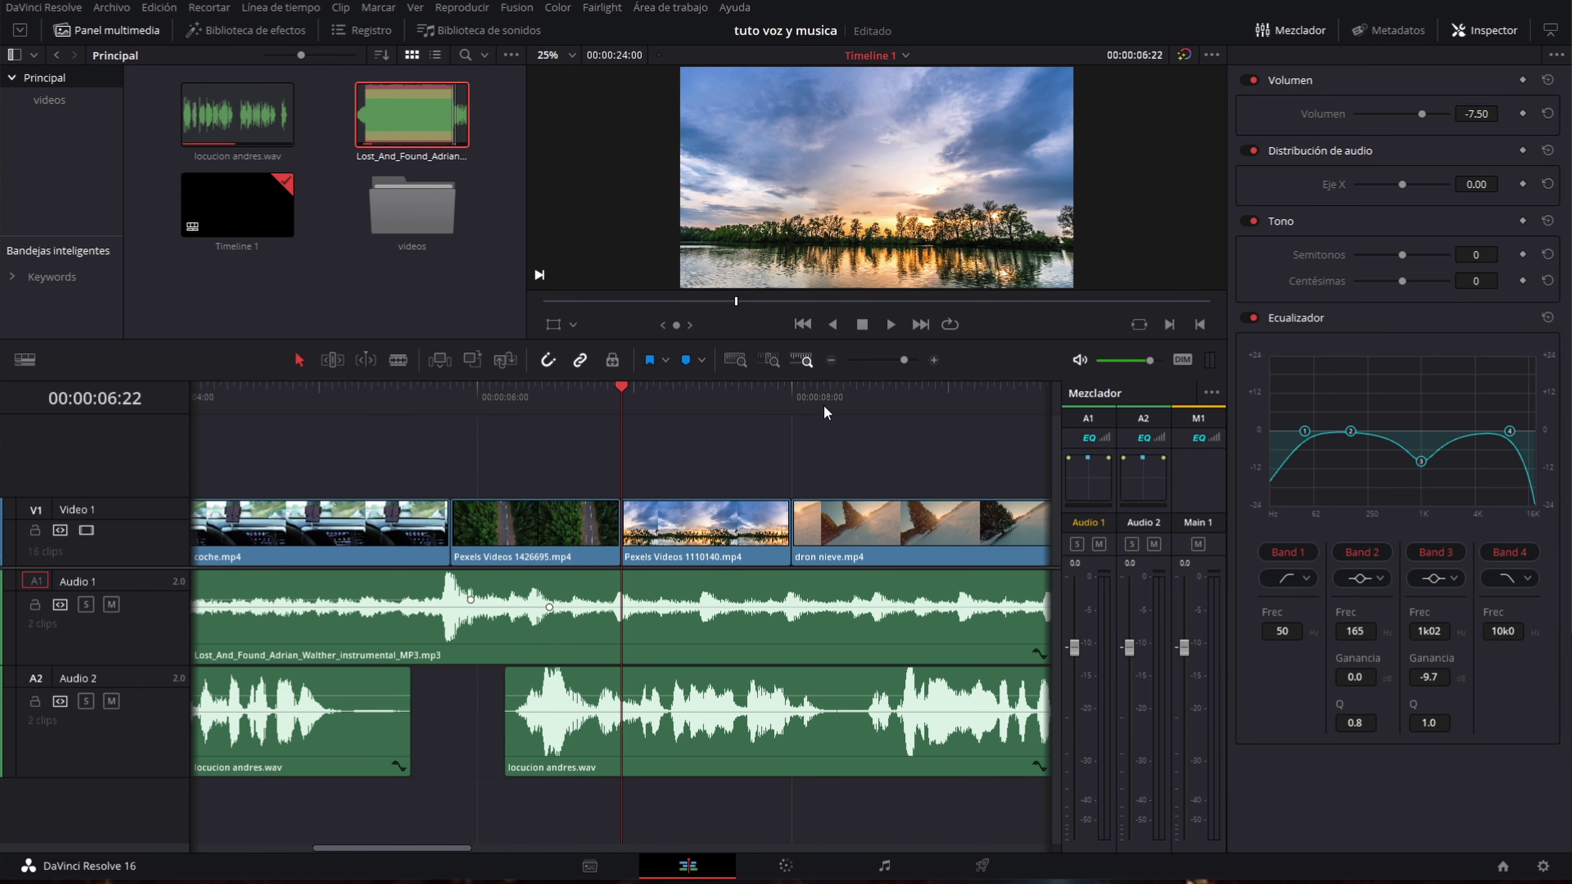
left_click(760, 389)
key("space")
Split the second voiceover clip at about 00:00:08:09, shift its latter part 22 frames later, and play it back.
left_click(857, 669)
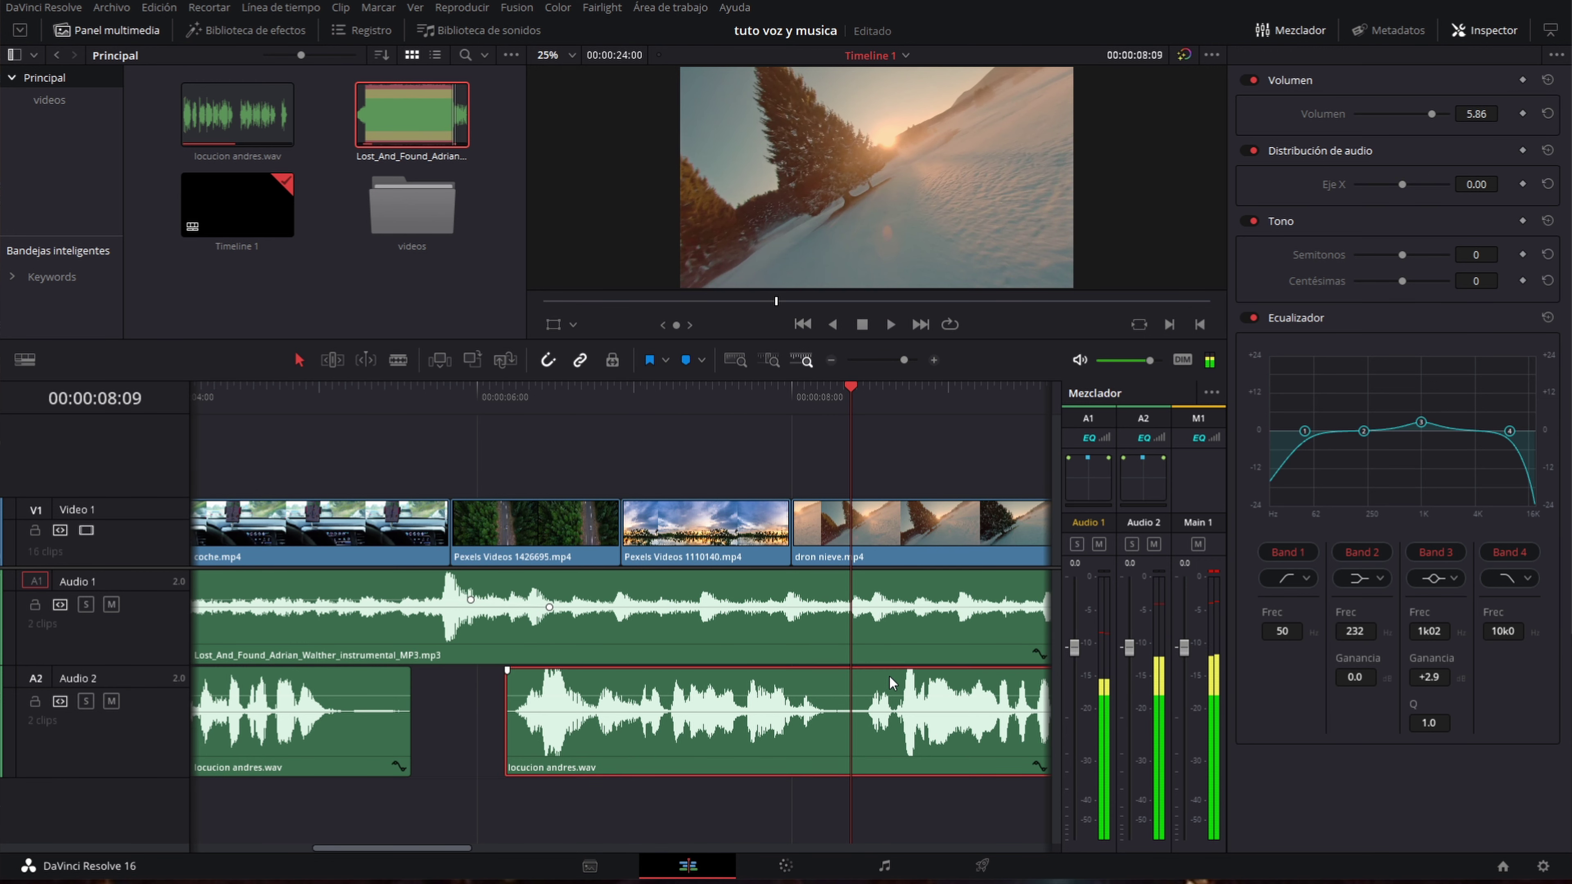
key("ctrl+b")
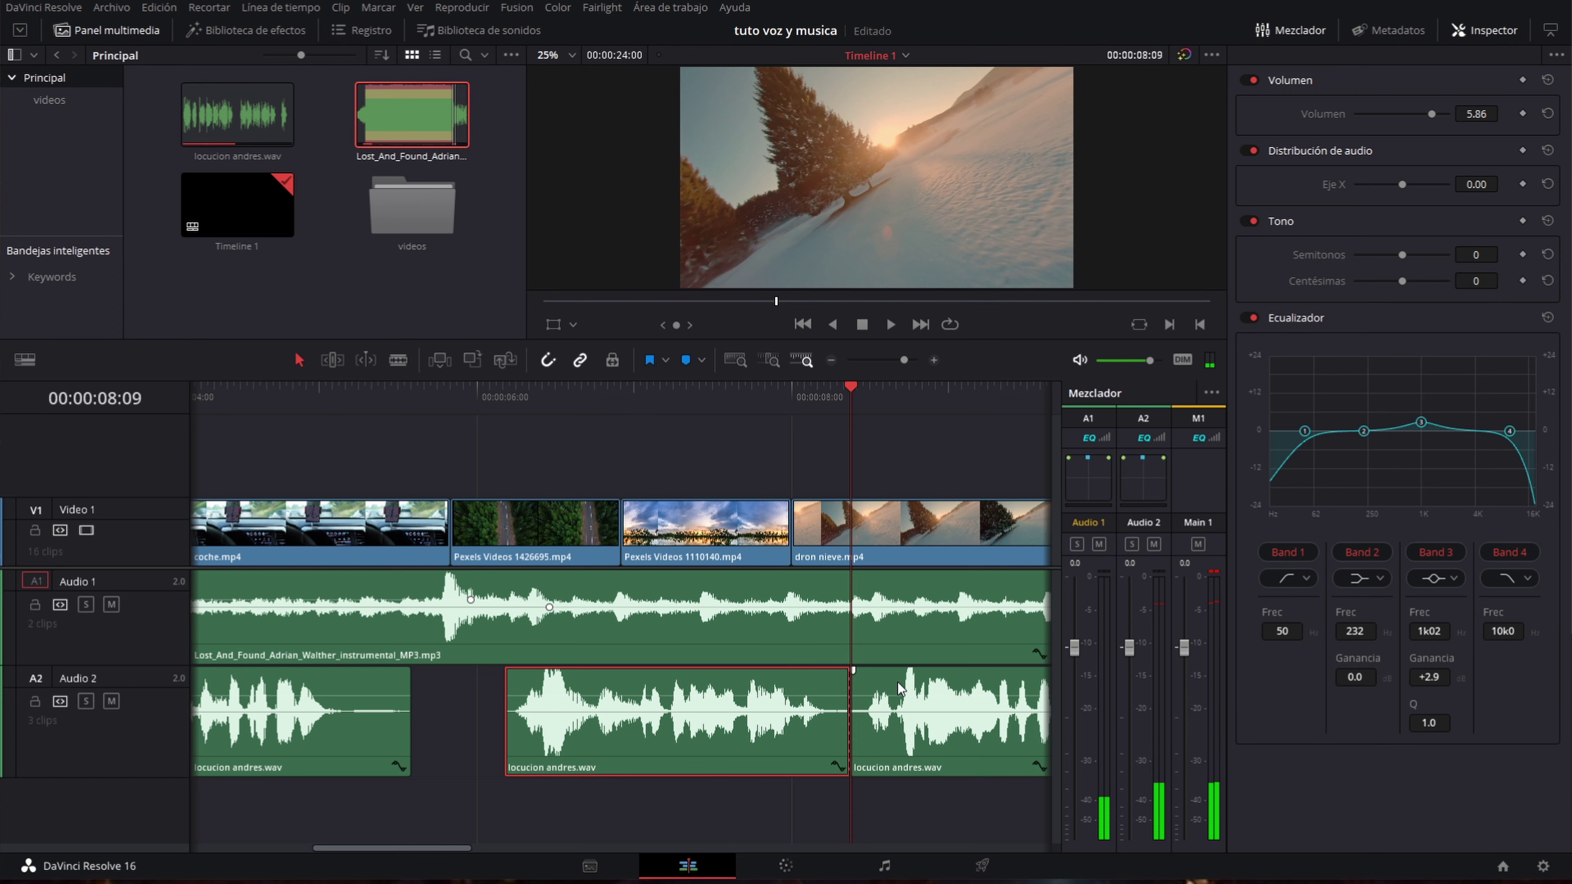
key("shift+z")
left_click_drag(596, 740, 633, 734)
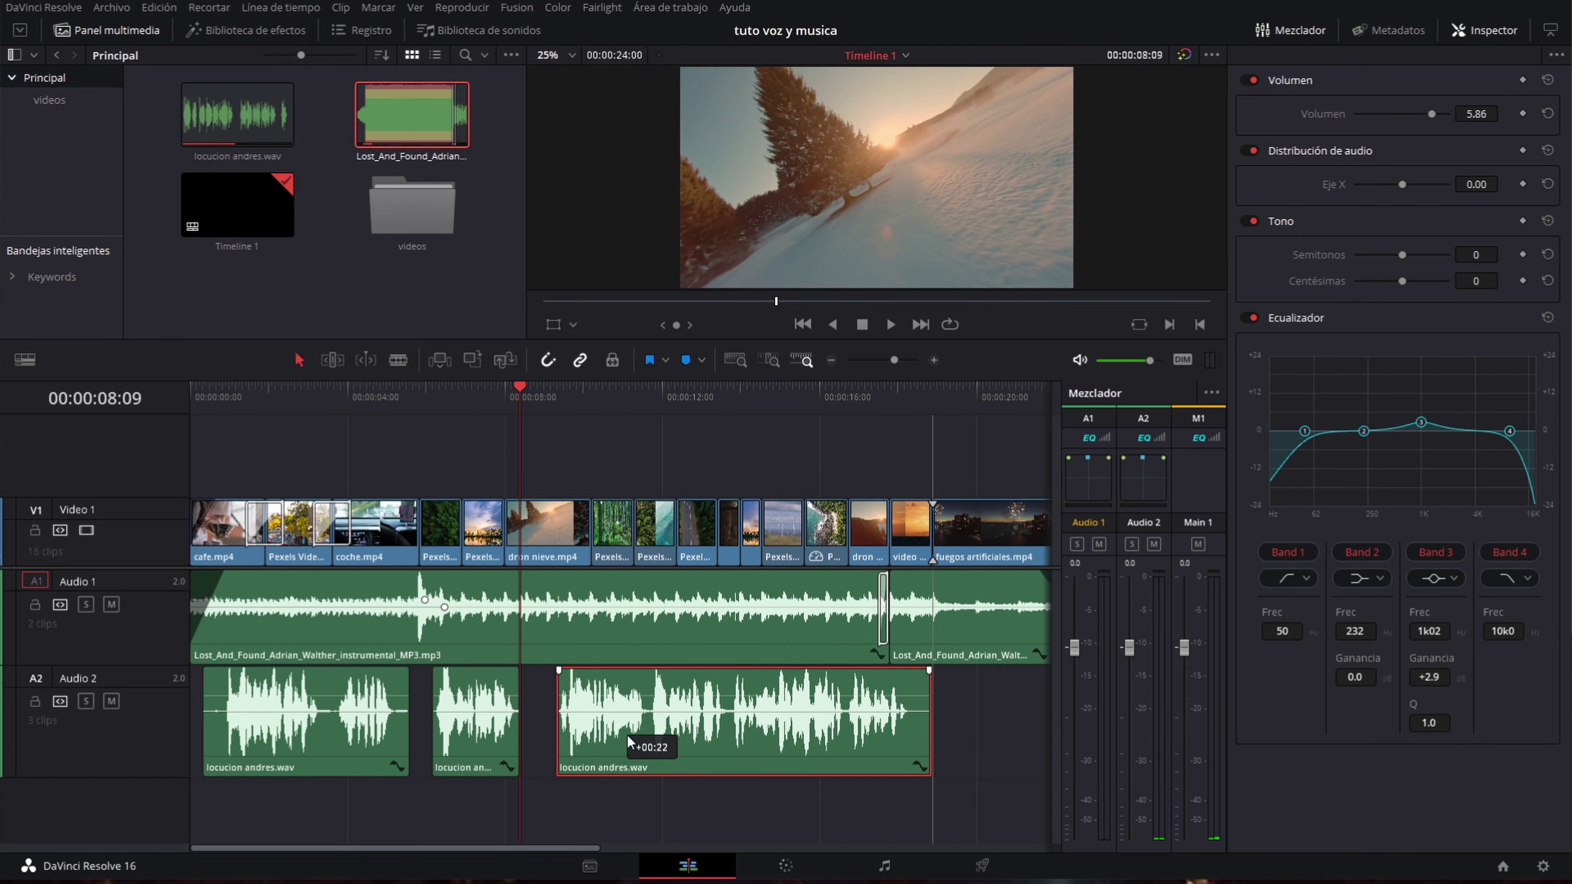
key("space")
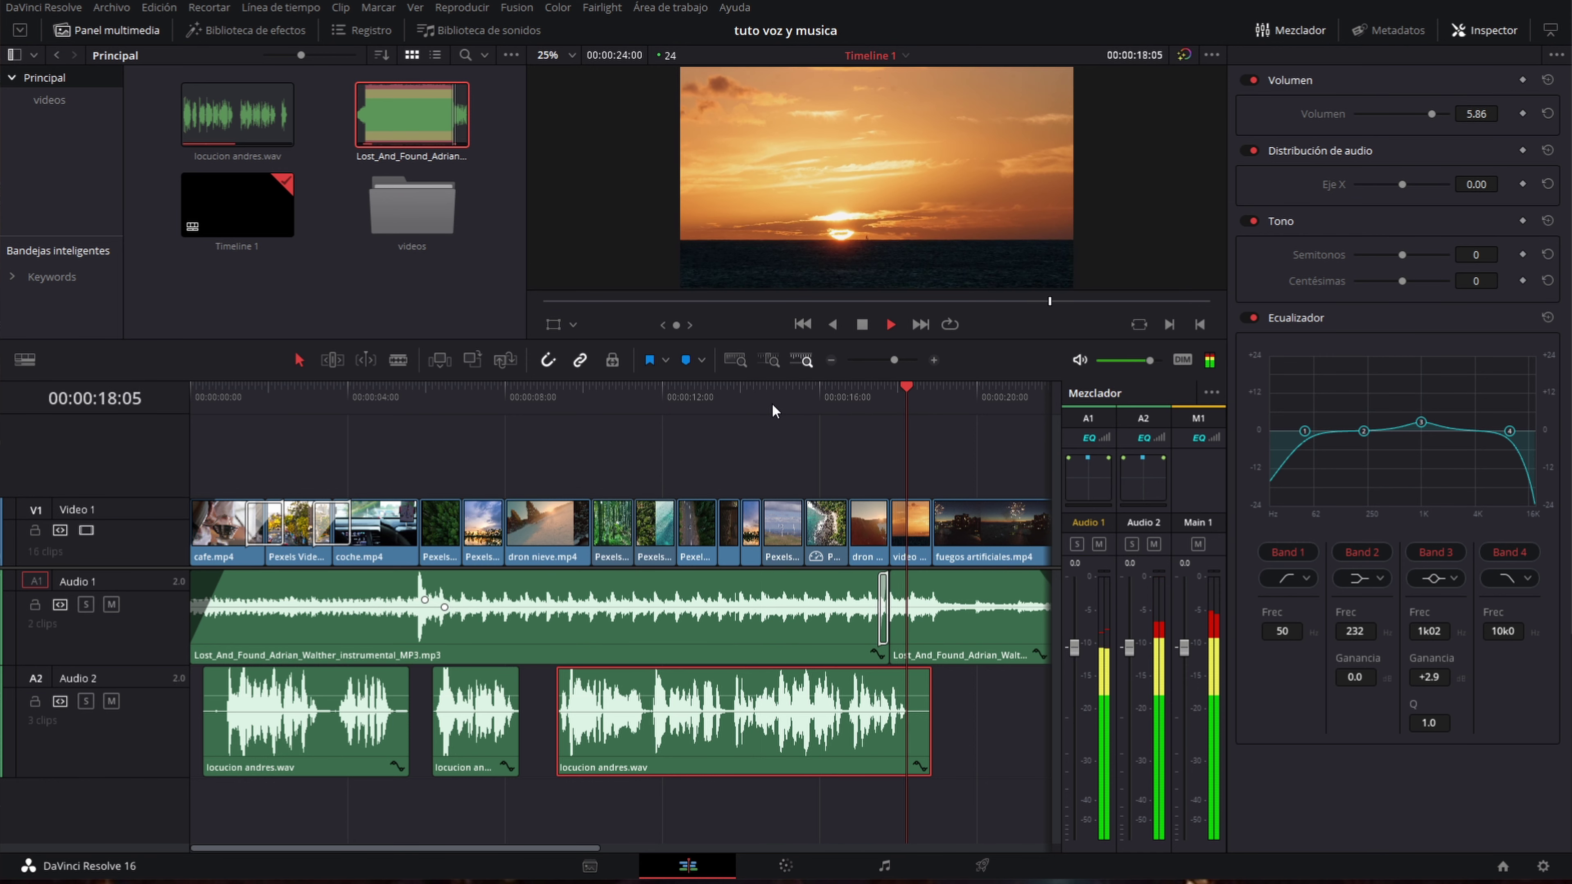
Add music volume keyframes on Audio 1 at 00:00:08:00 and 00:00:08:09.
key("space")
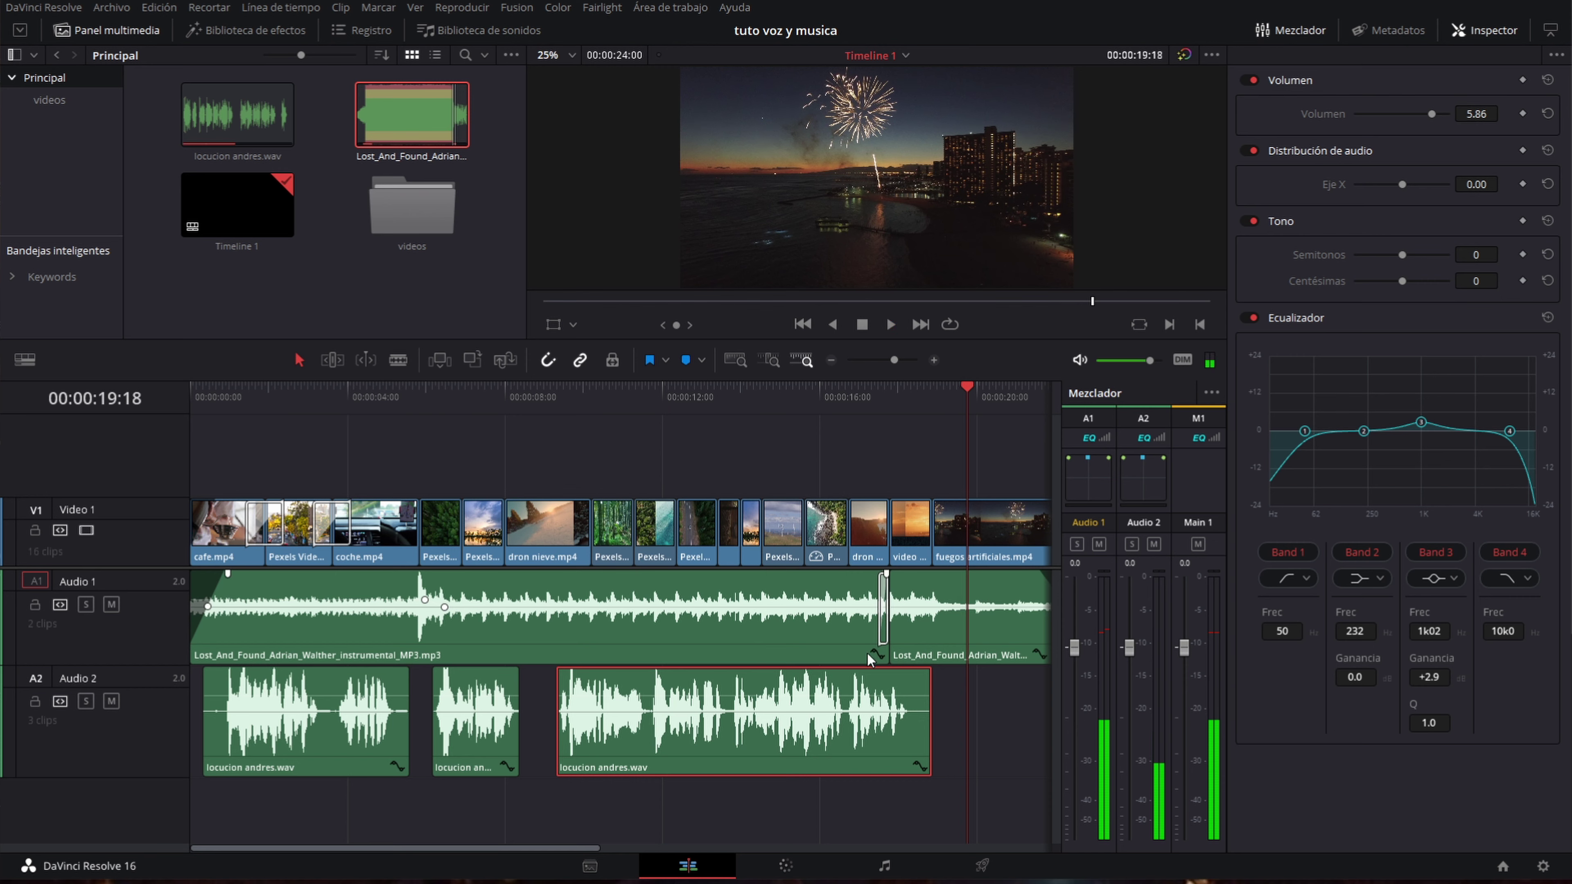
left_click(522, 398)
key("ctrl+equal")
key("ctrl+equal")
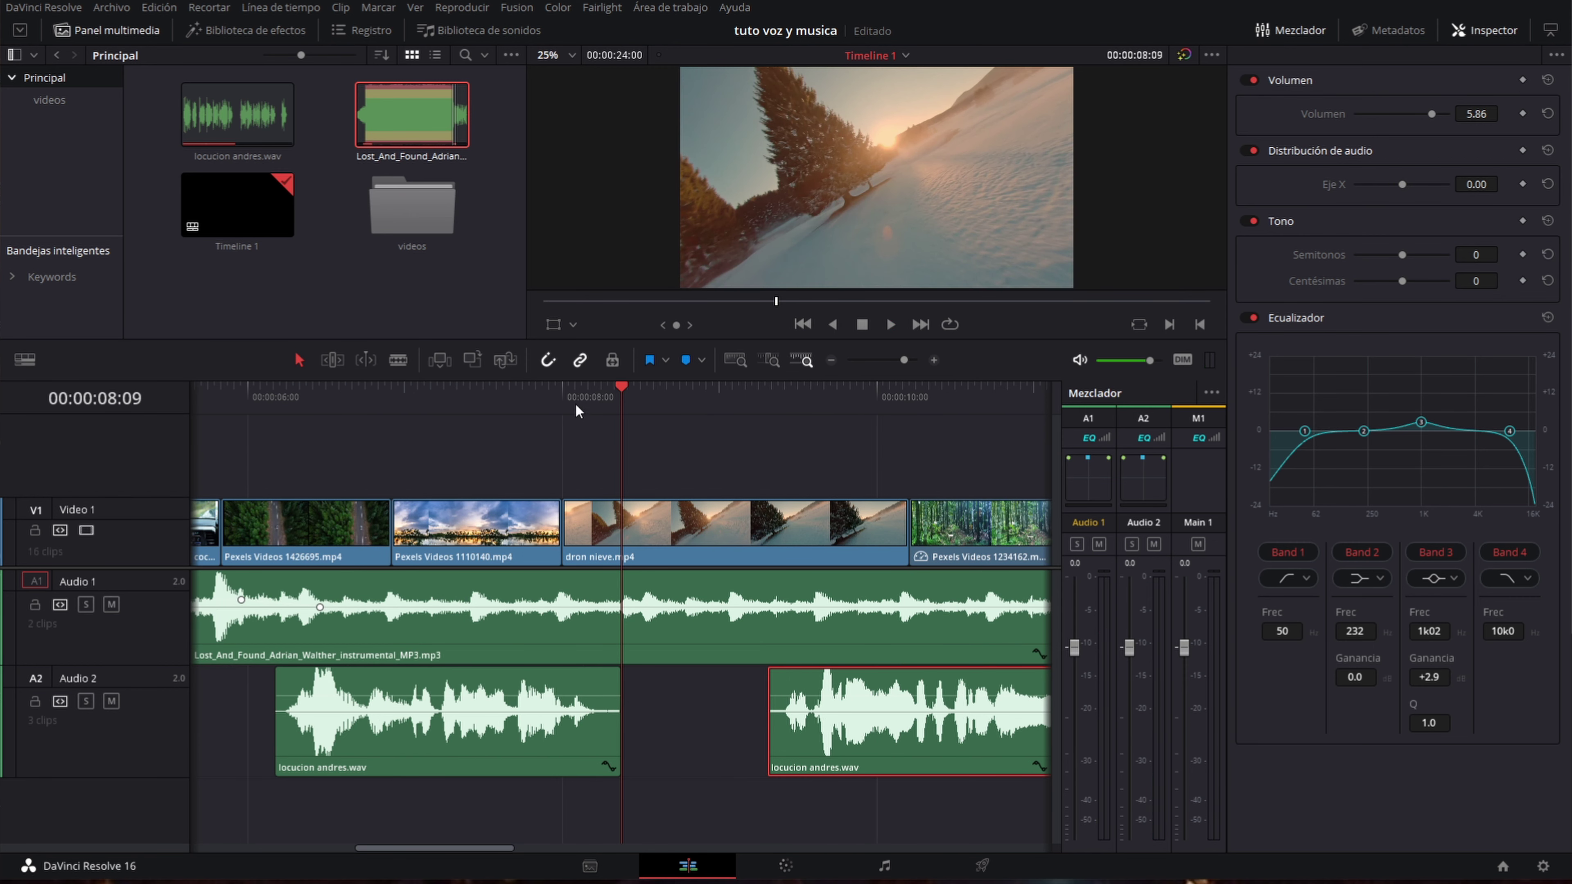
left_click_drag(575, 403, 562, 399)
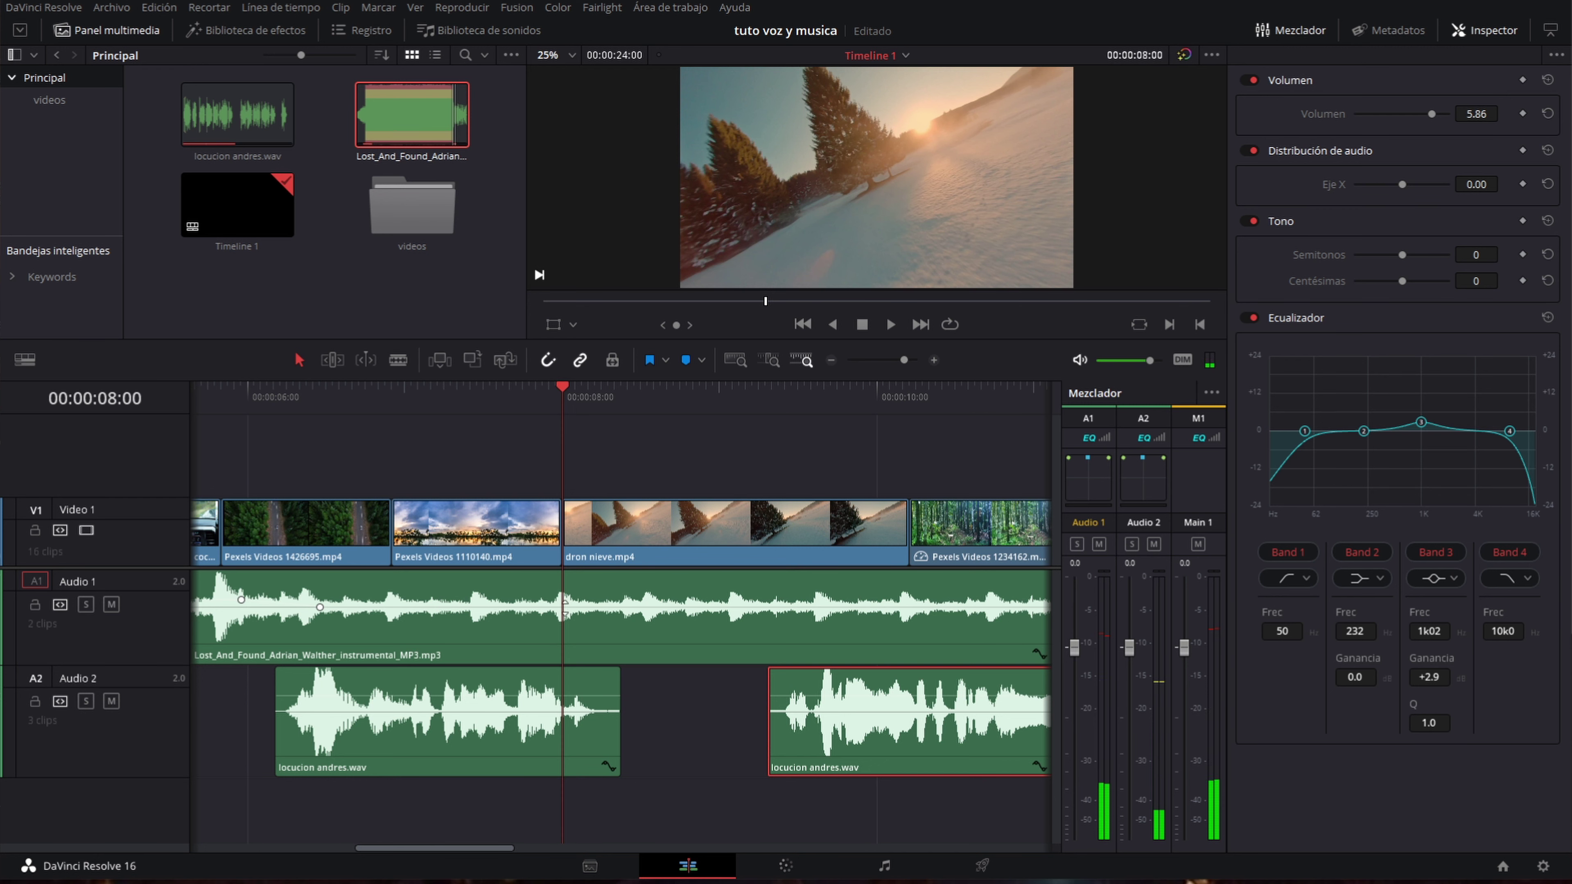
left_click(563, 608, "alt")
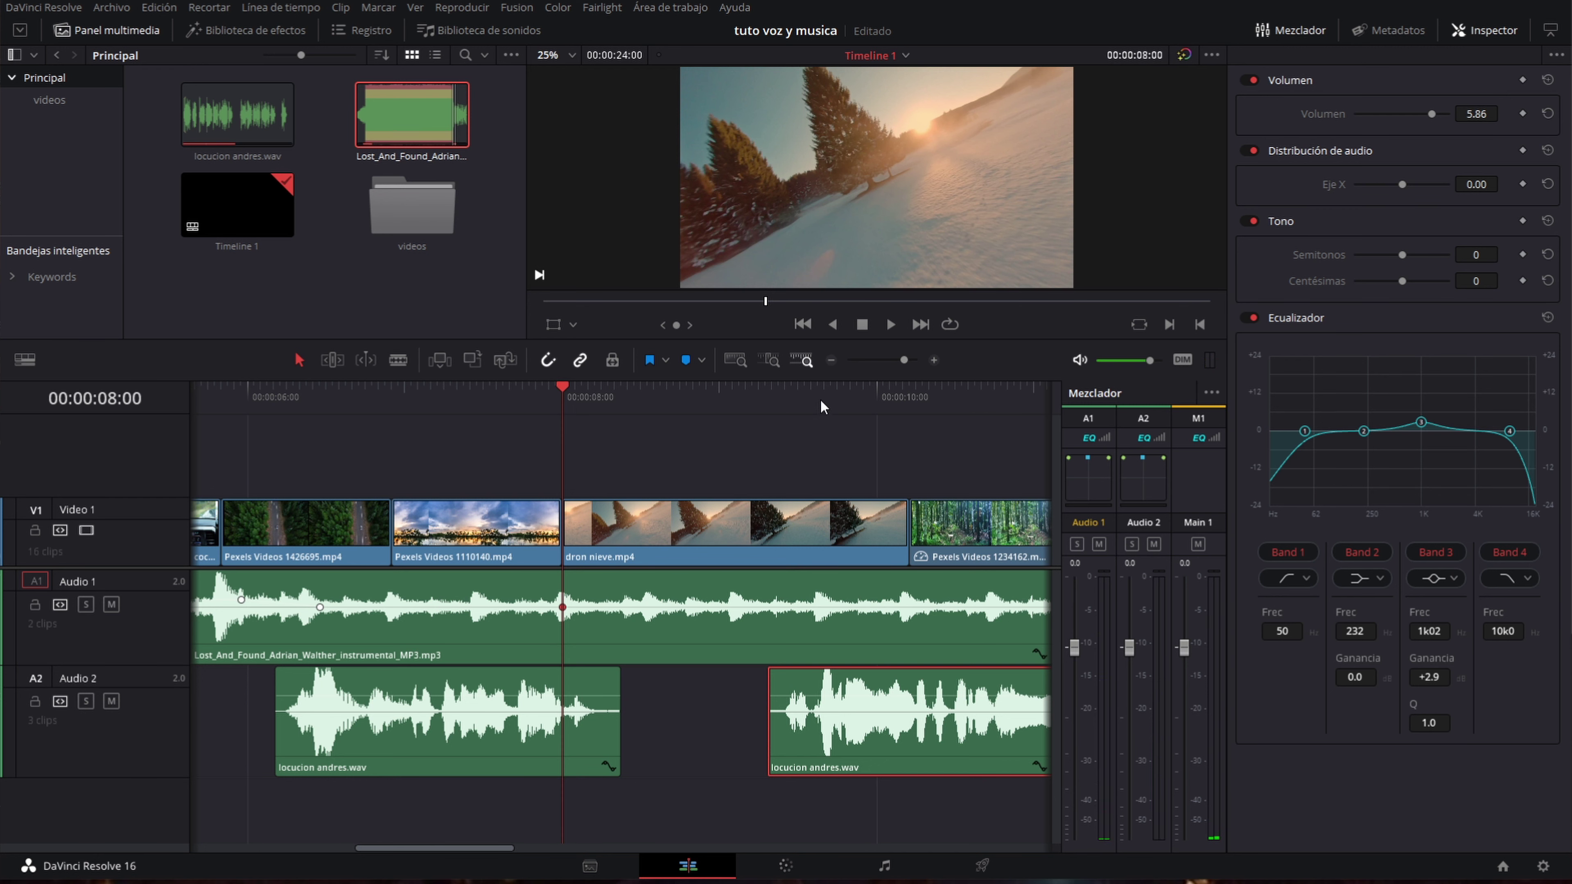
left_click(625, 393)
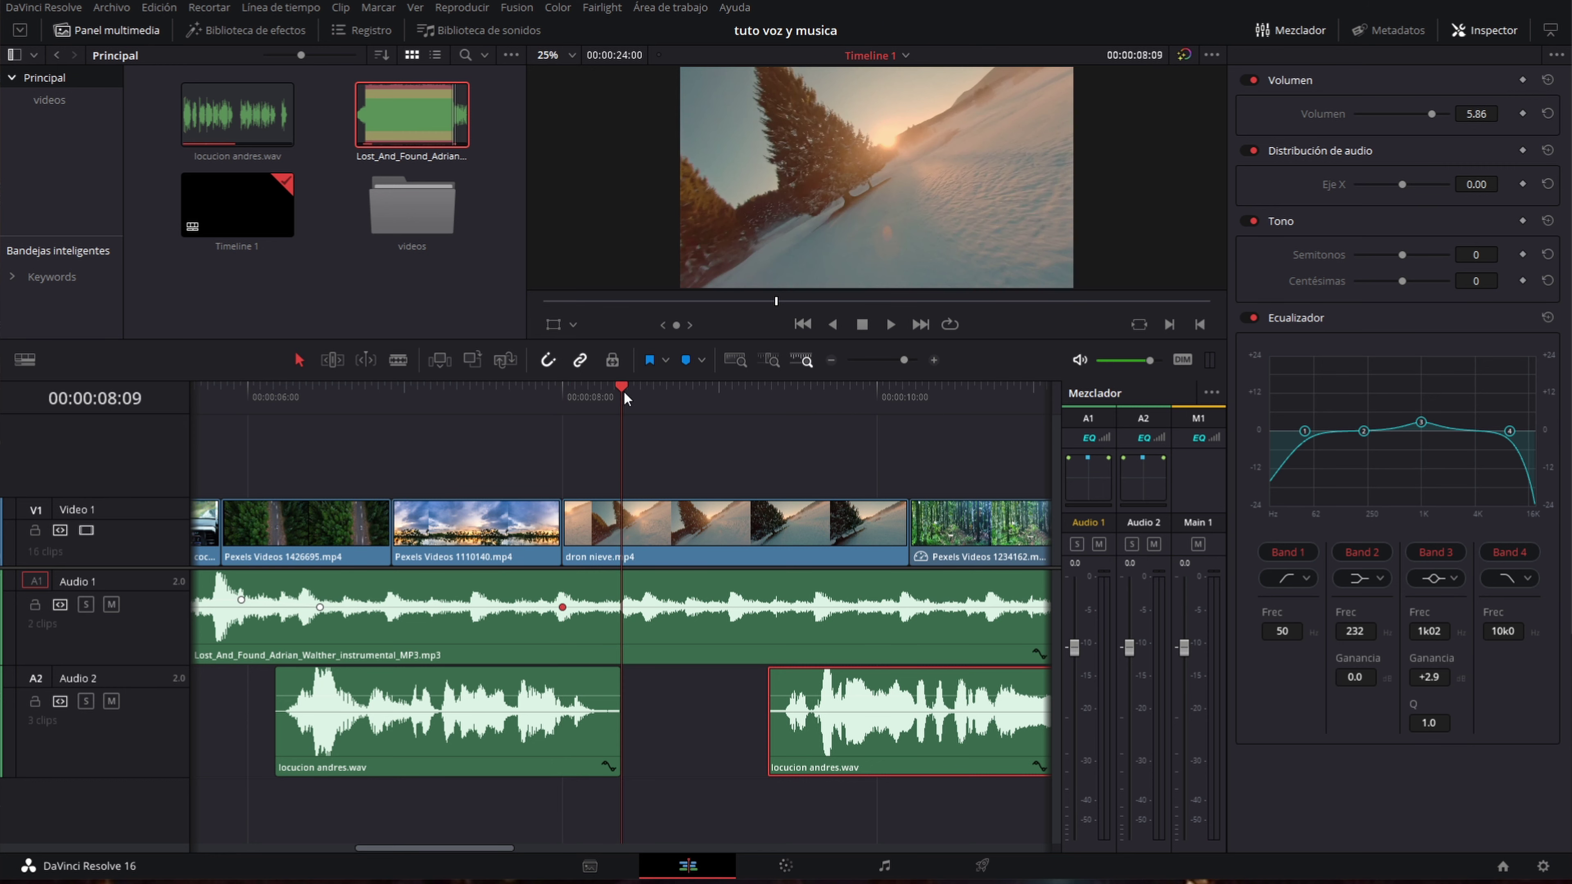
left_click(621, 608, "alt")
Add a music keyframe at 00:00:09:08 and raise the section between keyframes to about -0.83 dB.
left_click_drag(787, 402, 780, 403)
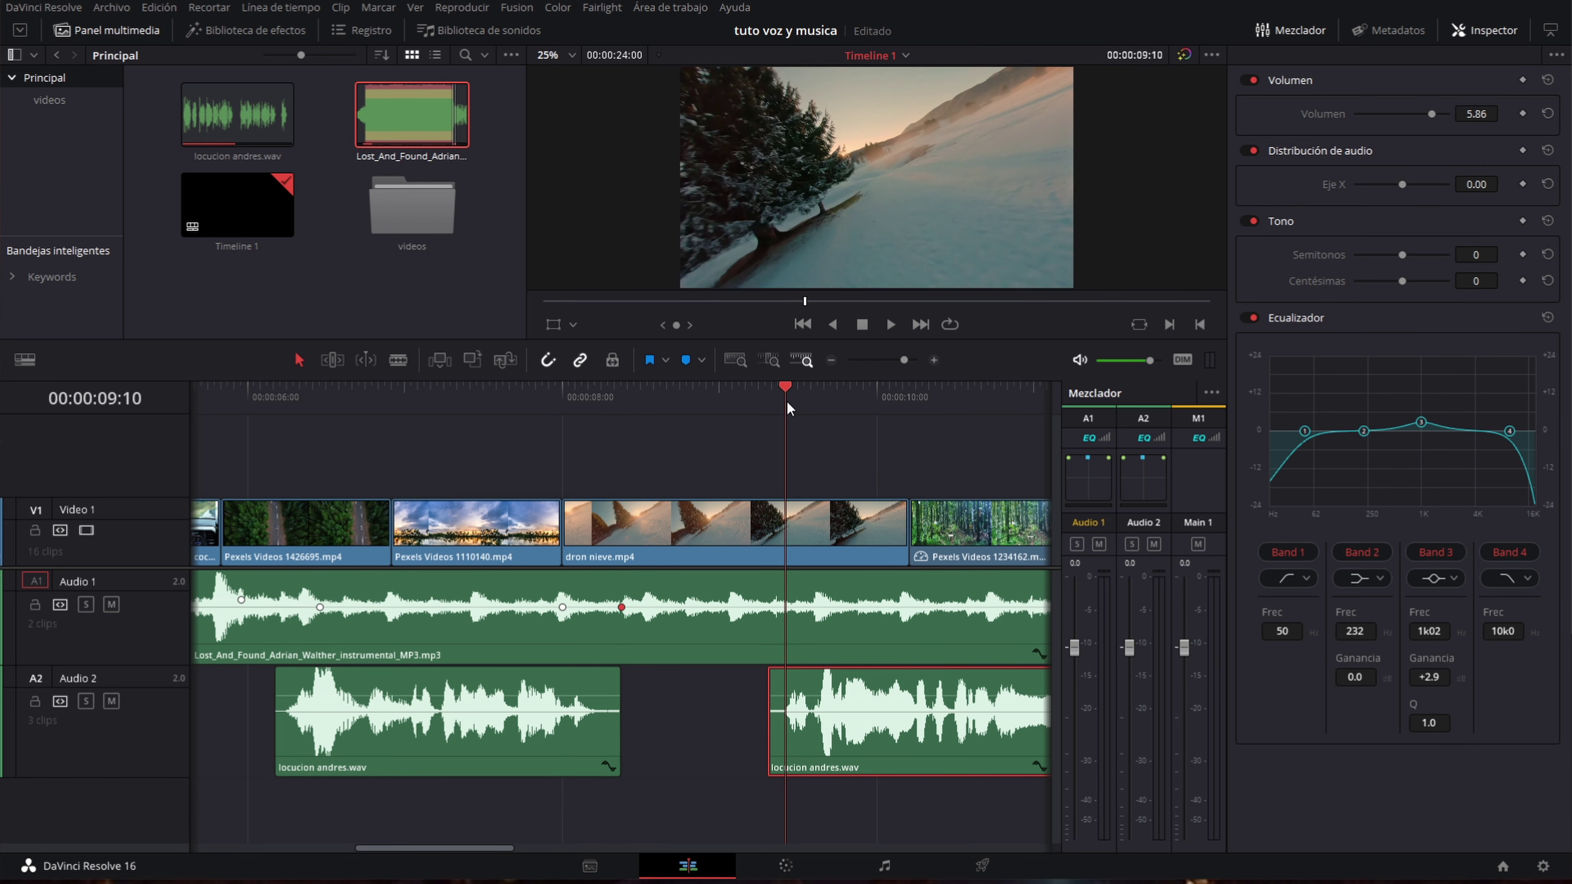
left_click(773, 607, "alt")
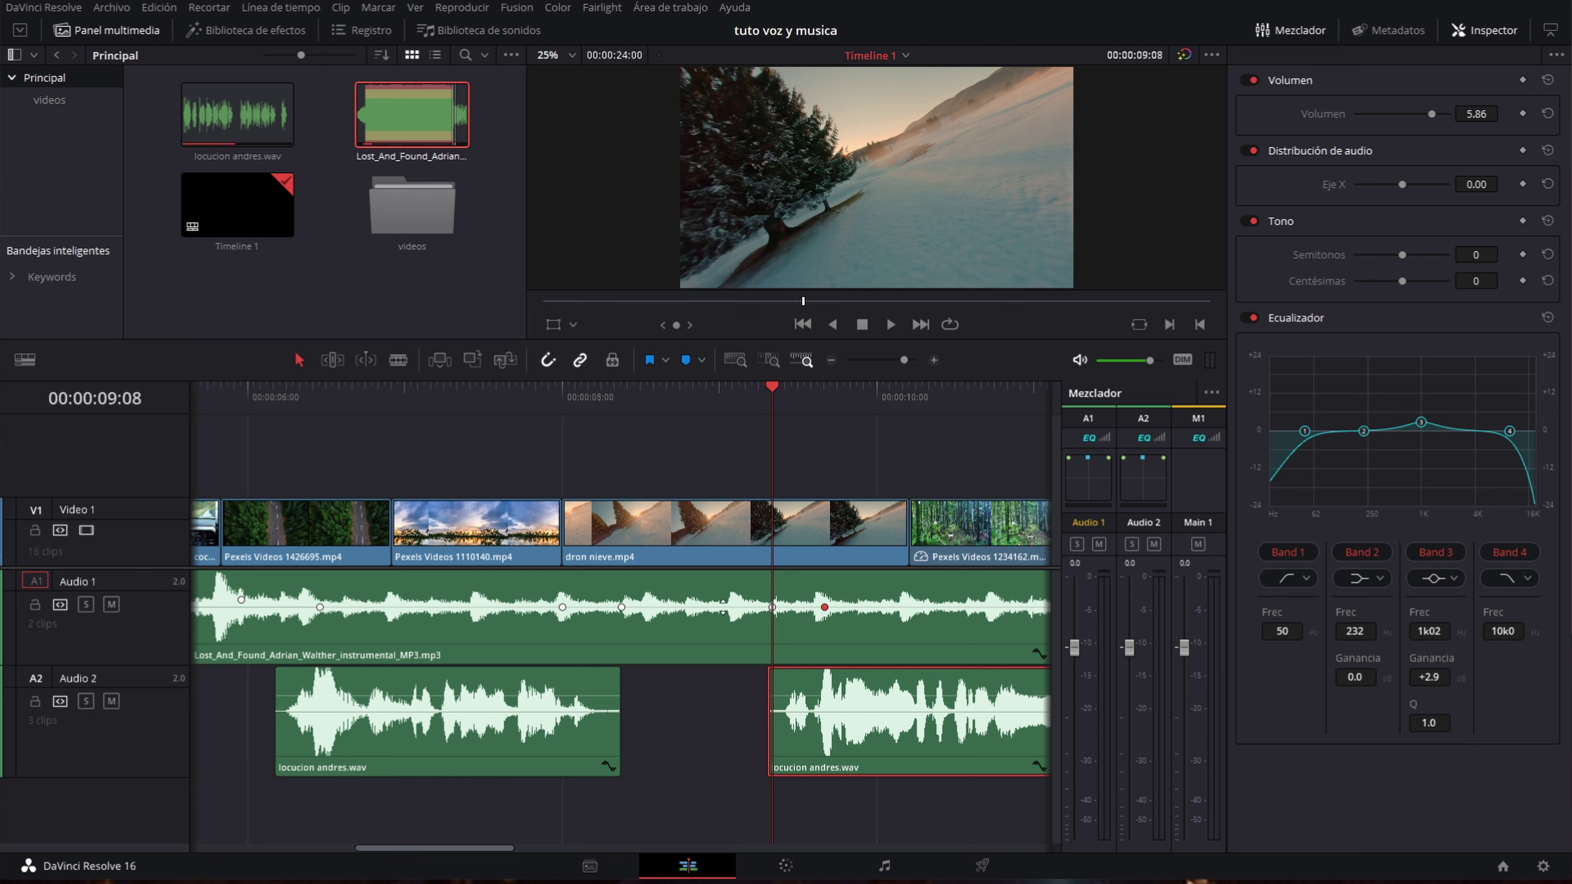
left_click_drag(723, 606, 731, 601)
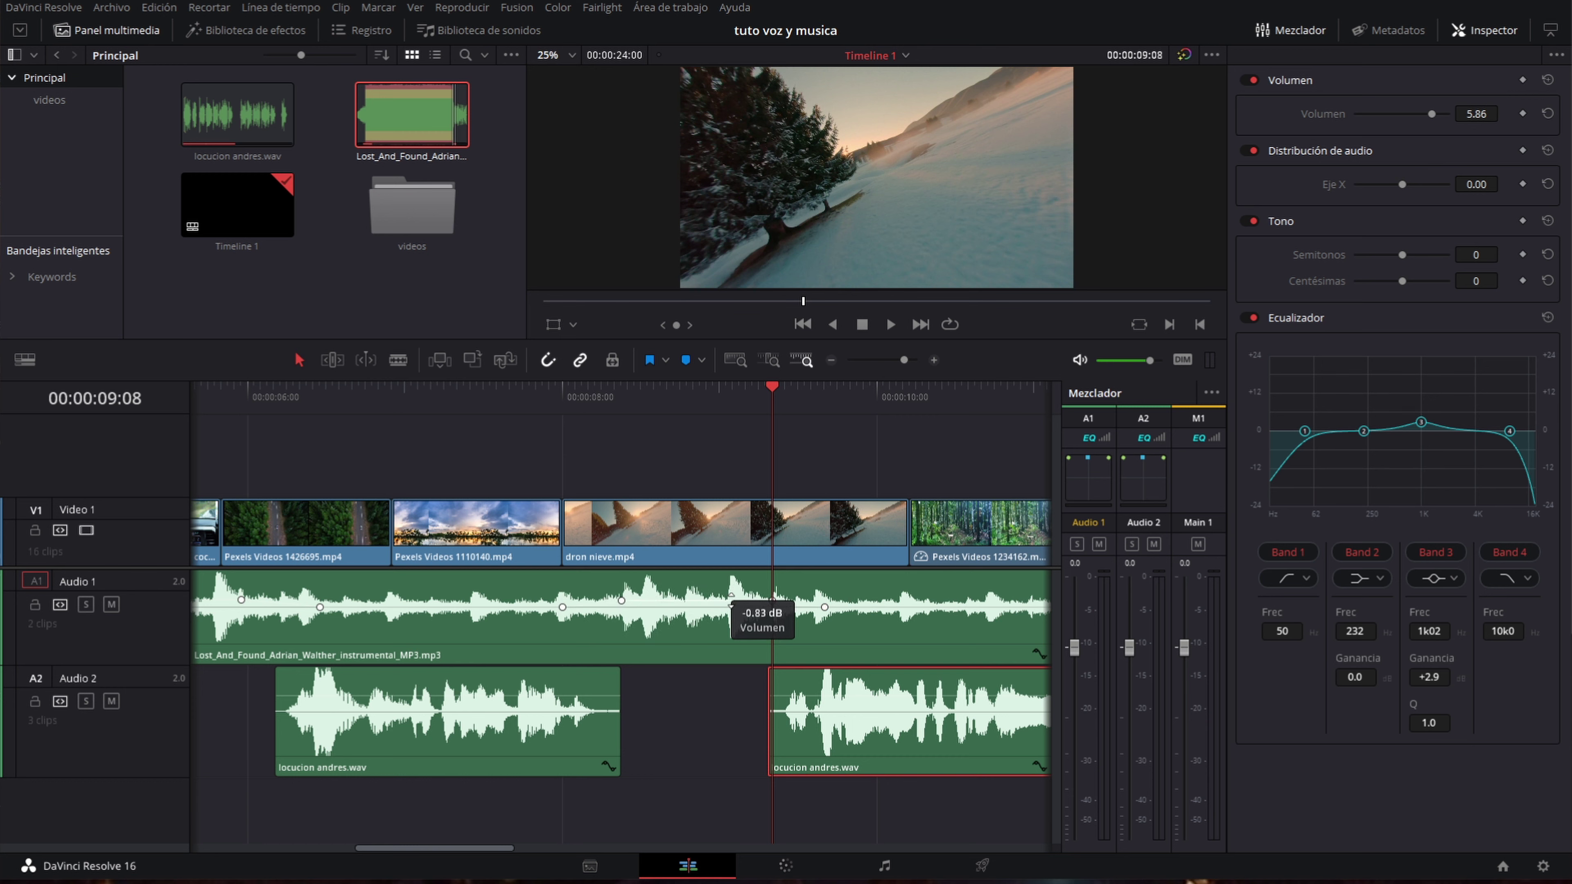
left_click_drag(731, 598, 730, 598)
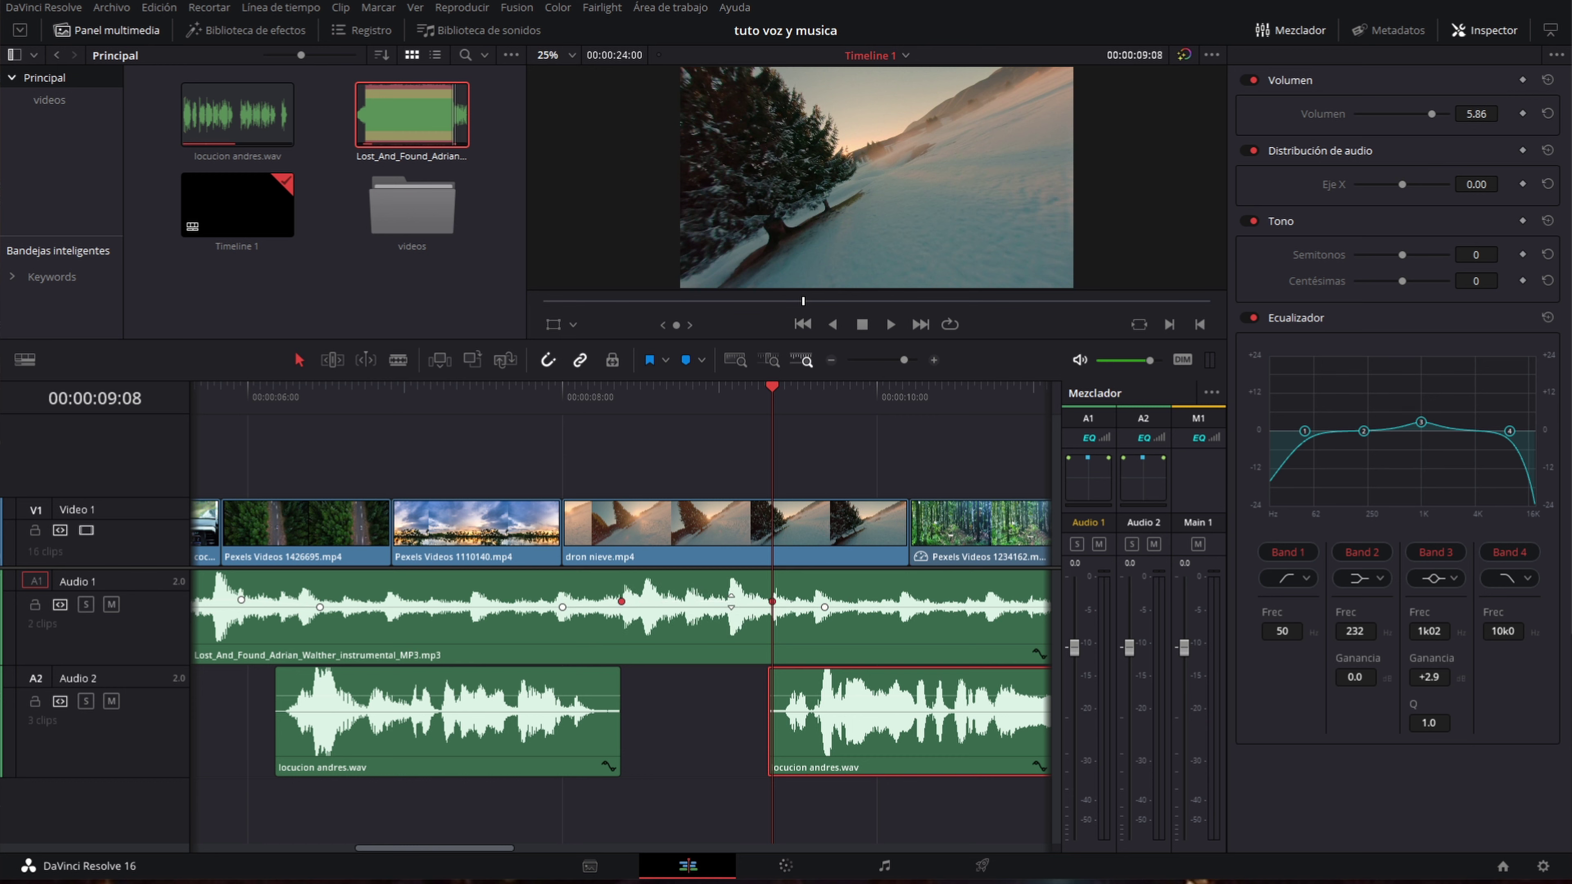
left_click(352, 406)
Play back the ducked mix from 00:00:04:03, then zoom the timeline in around 00:00:17:19.
key("shift+z")
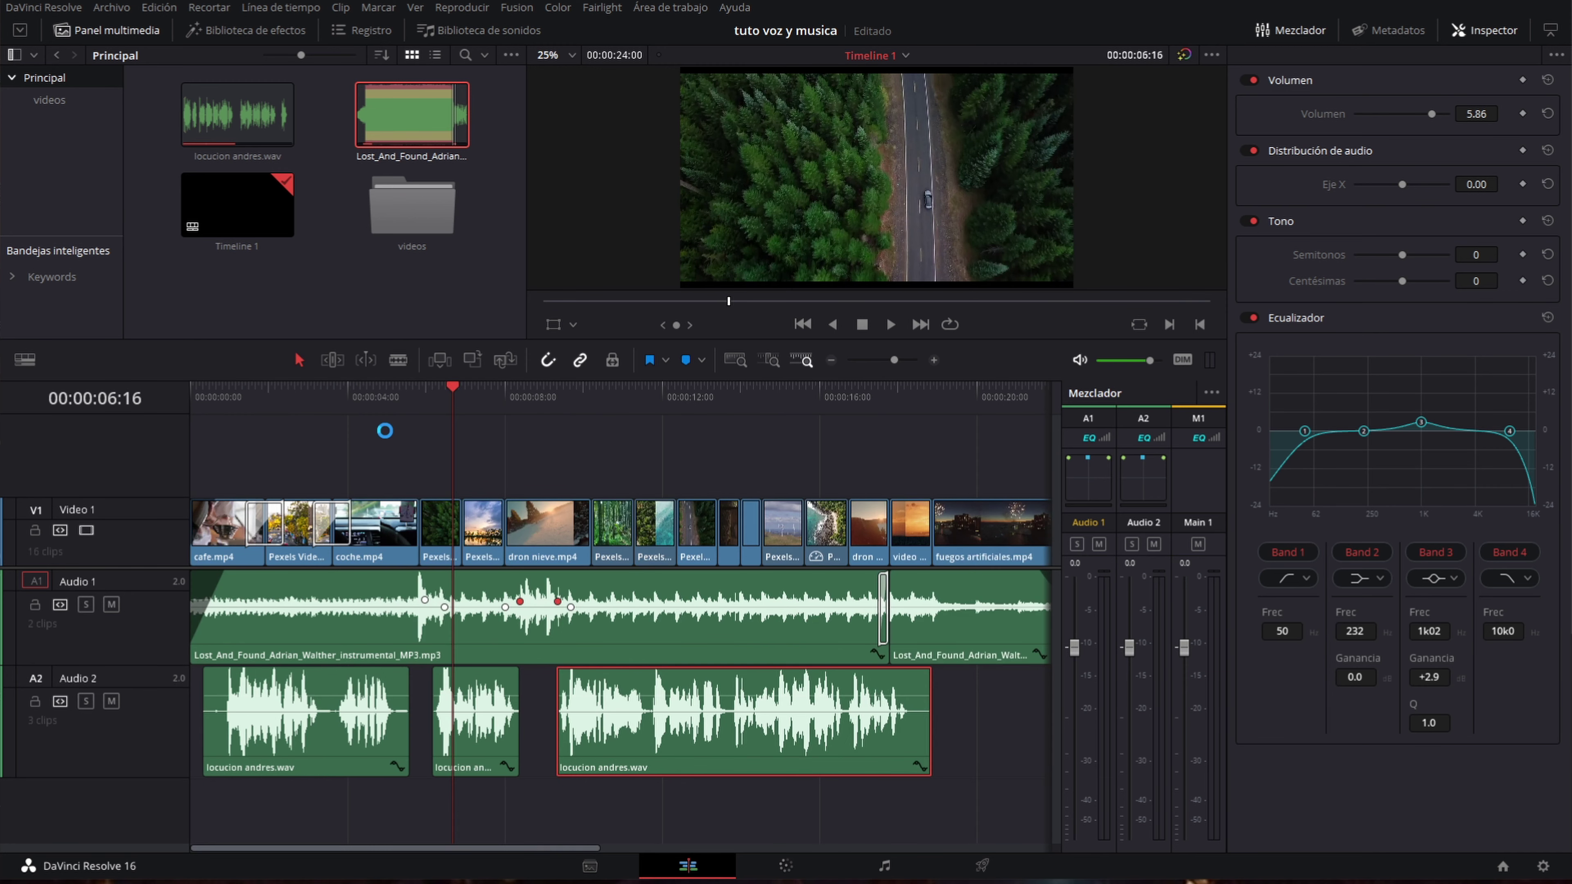
left_click(365, 400)
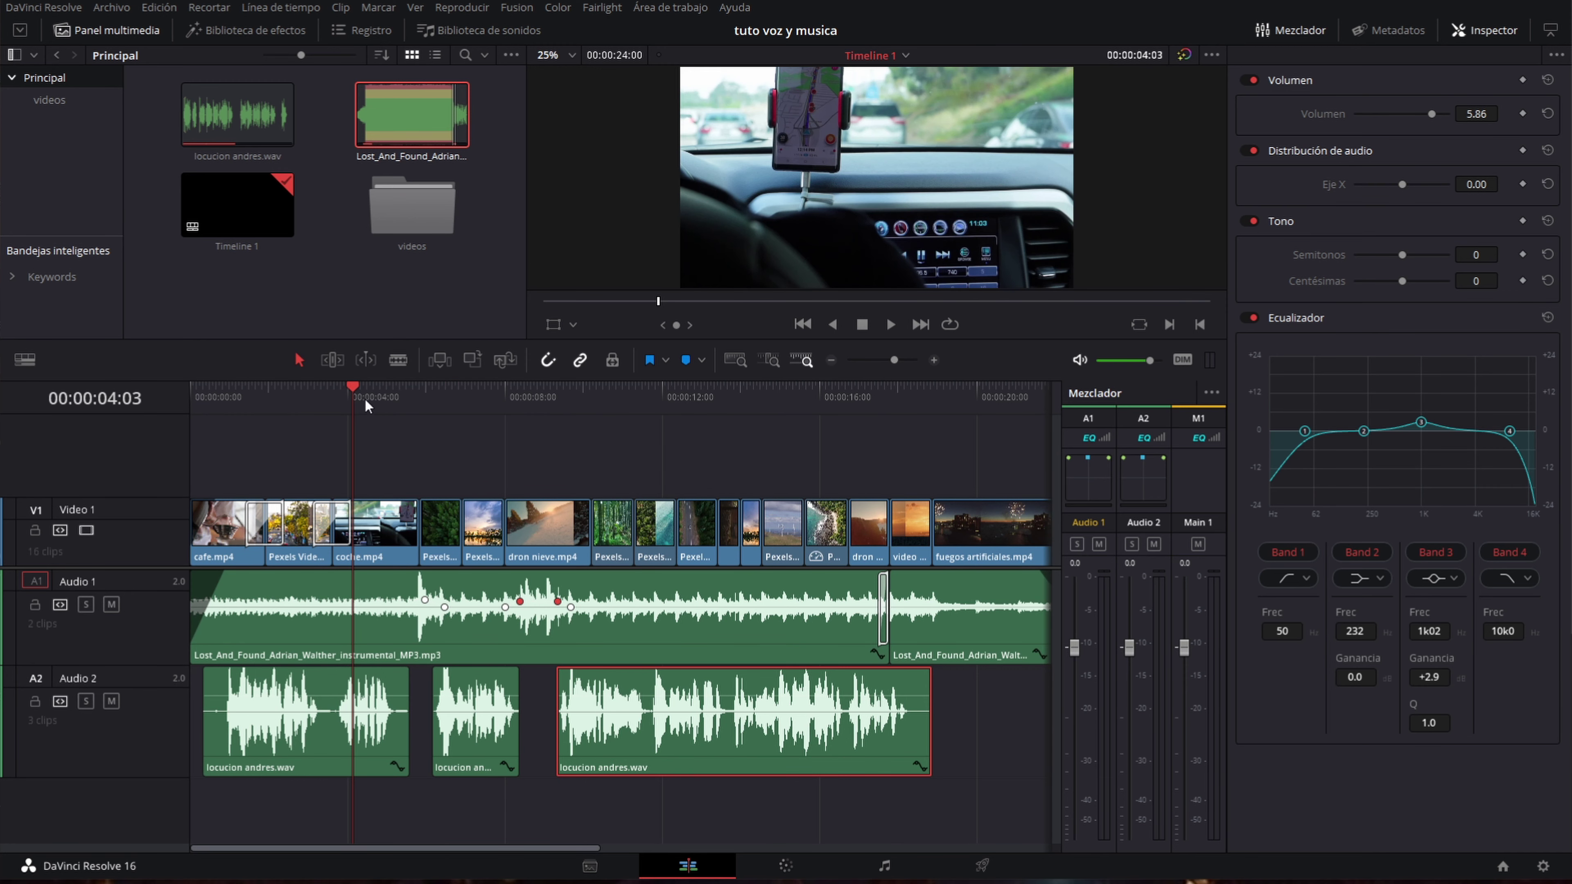
key("space")
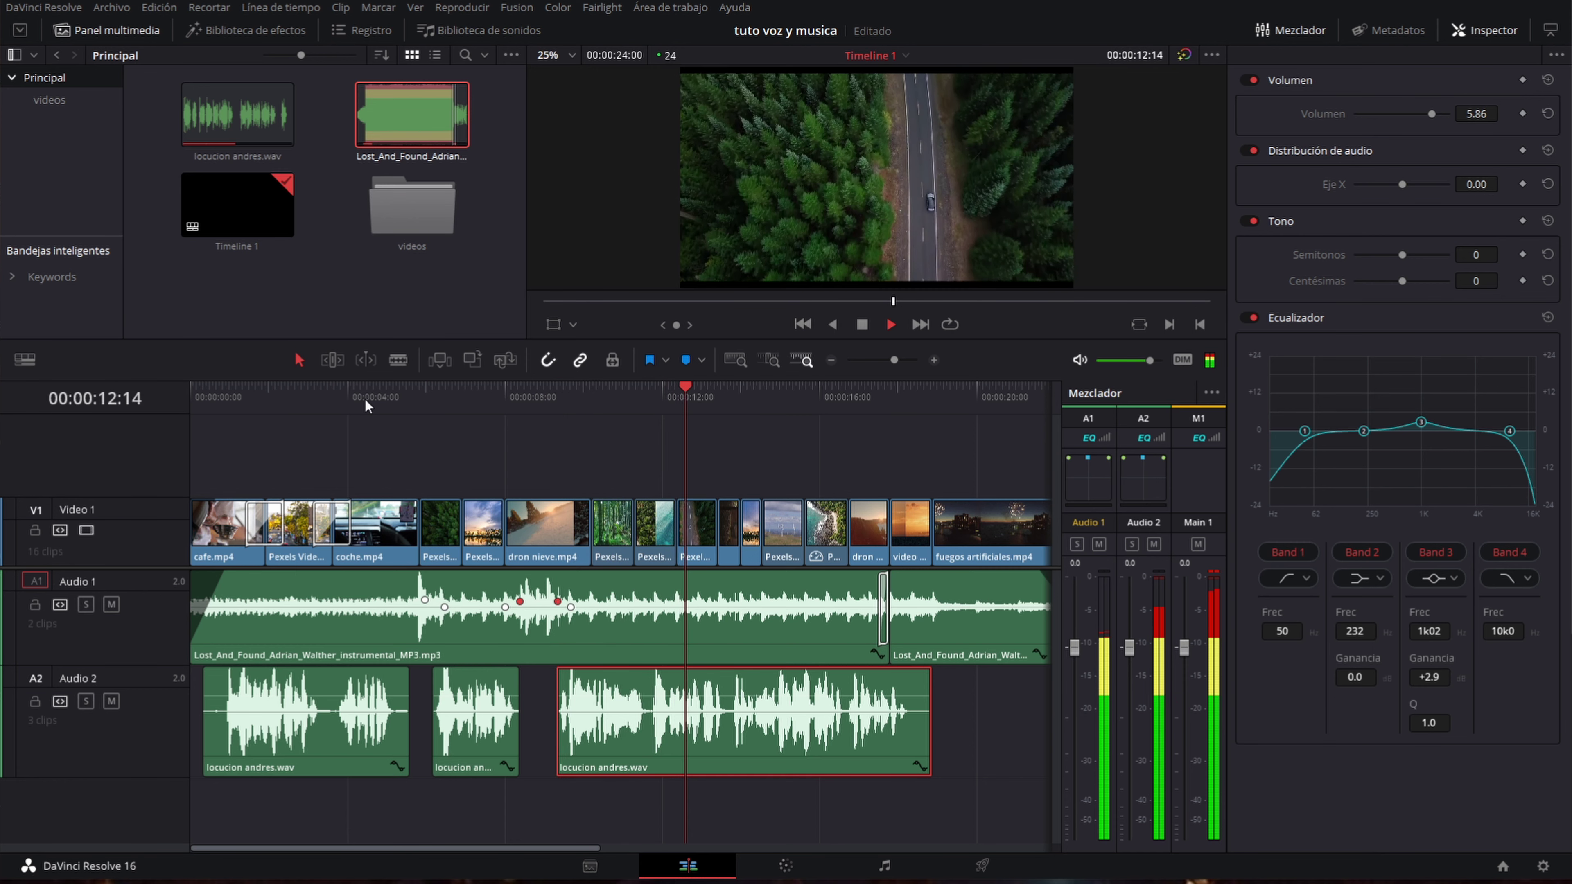
key("space")
left_click(894, 397)
key("ctrl+equal")
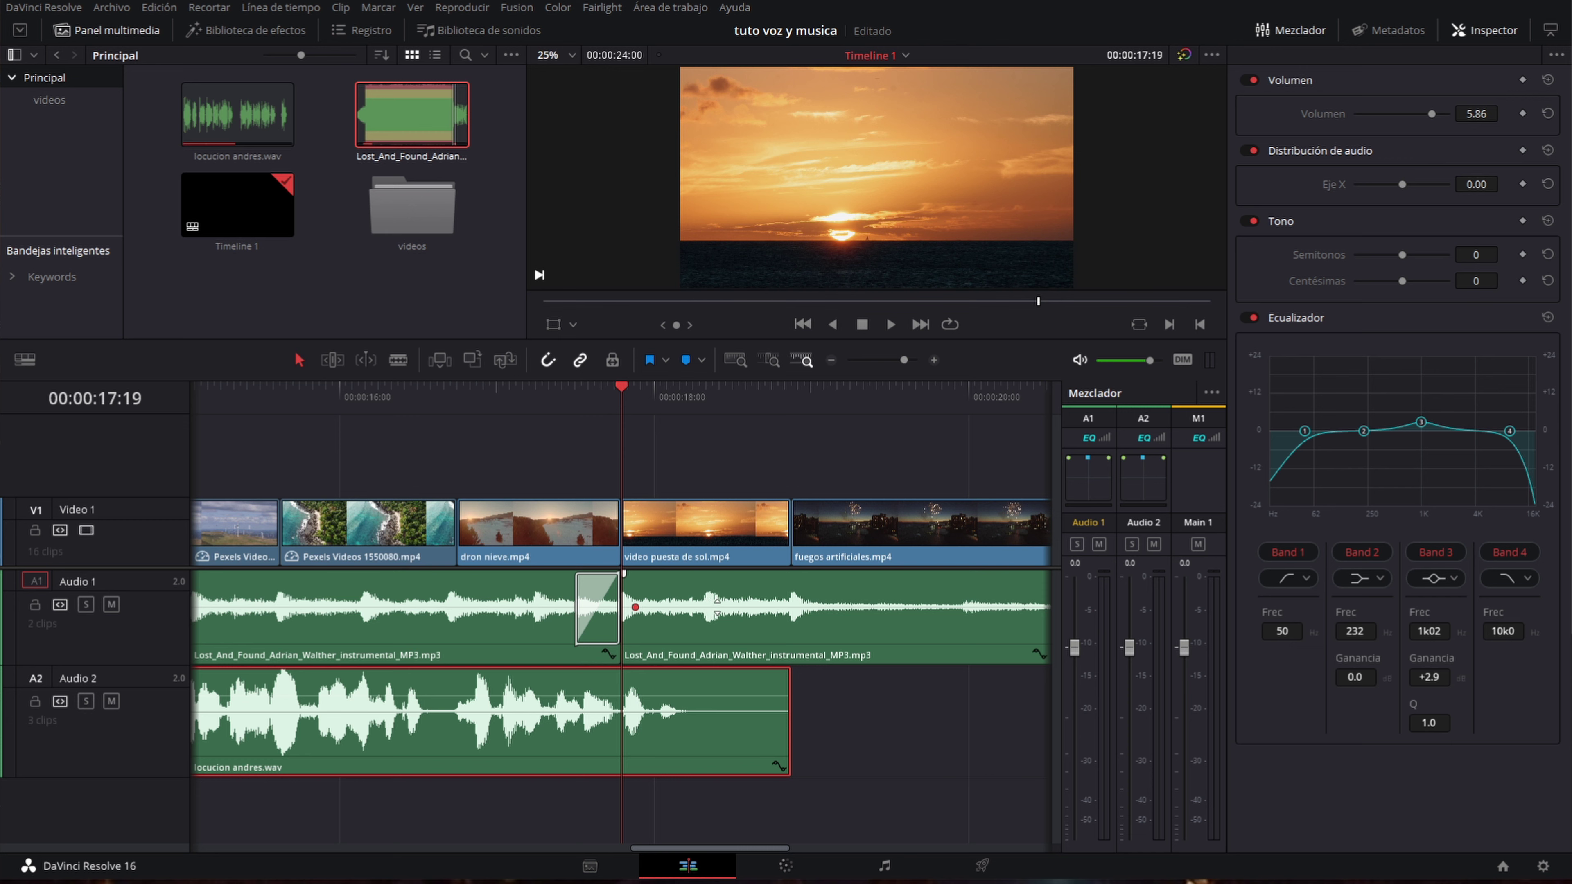
Lower the music after the cut to about -5.83 dB and ramp the last voiceover's tail up to 7.93 dB.
left_click_drag(773, 605, 787, 606)
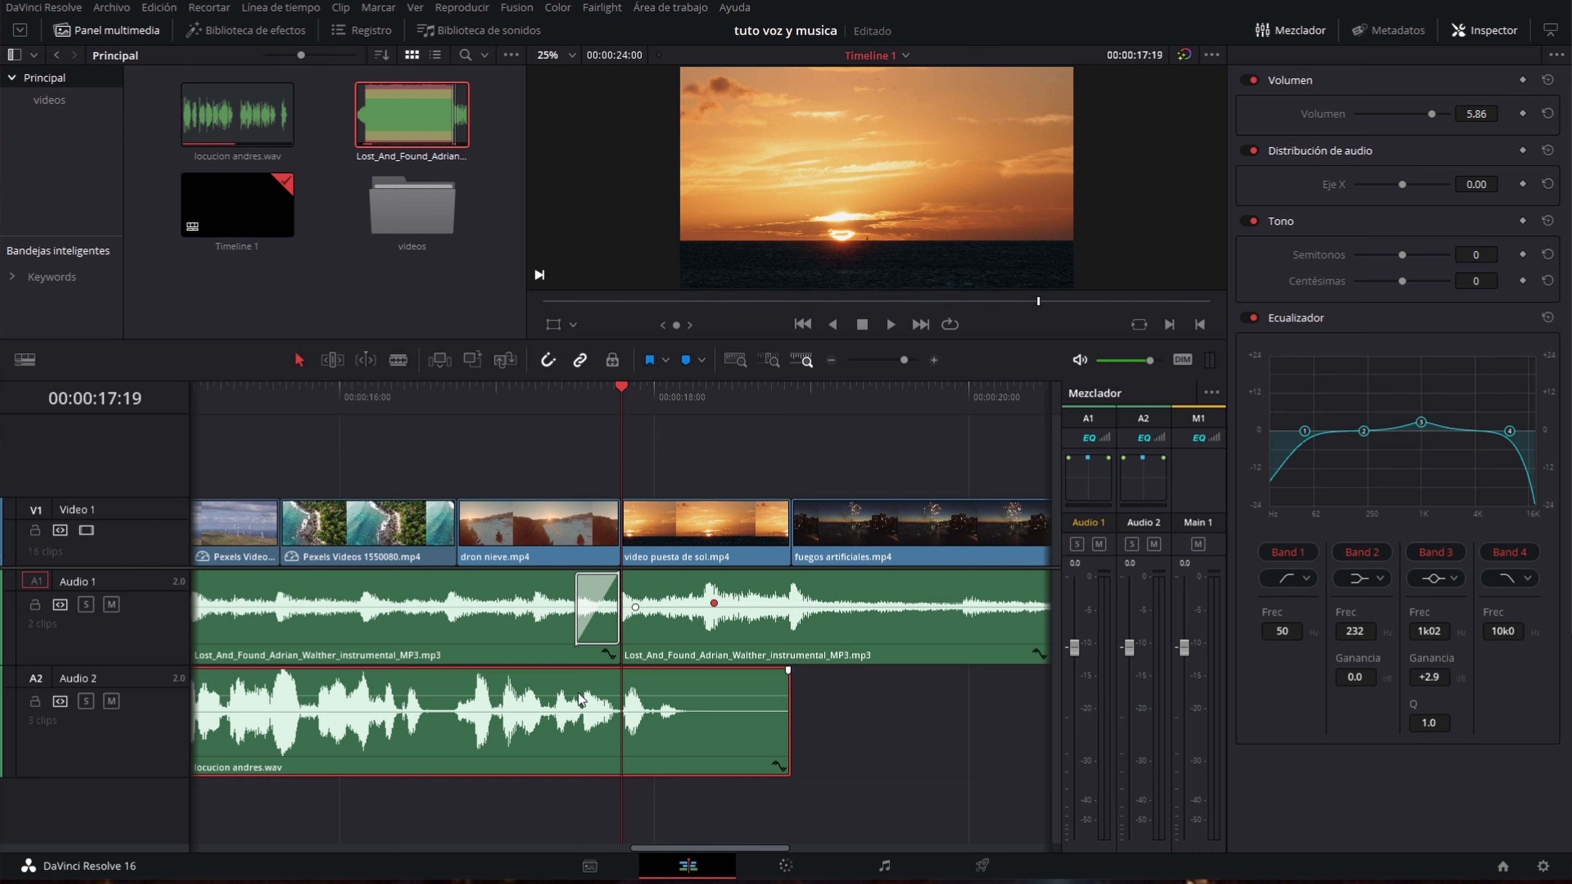
left_click(563, 695, "alt")
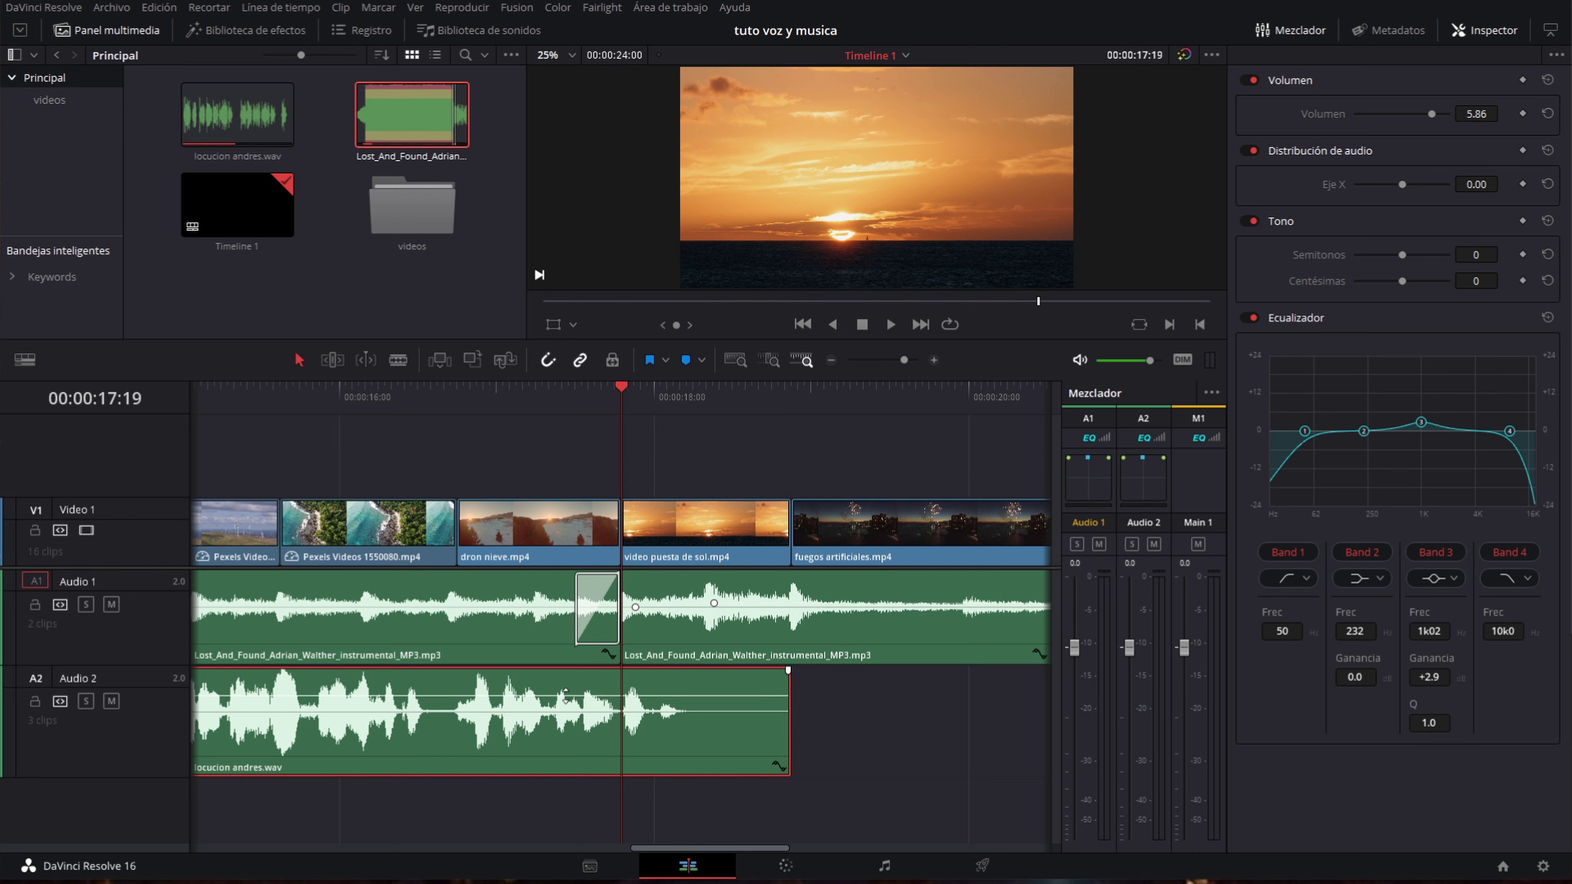
left_click(680, 695, "alt")
left_click_drag(681, 695, 699, 690)
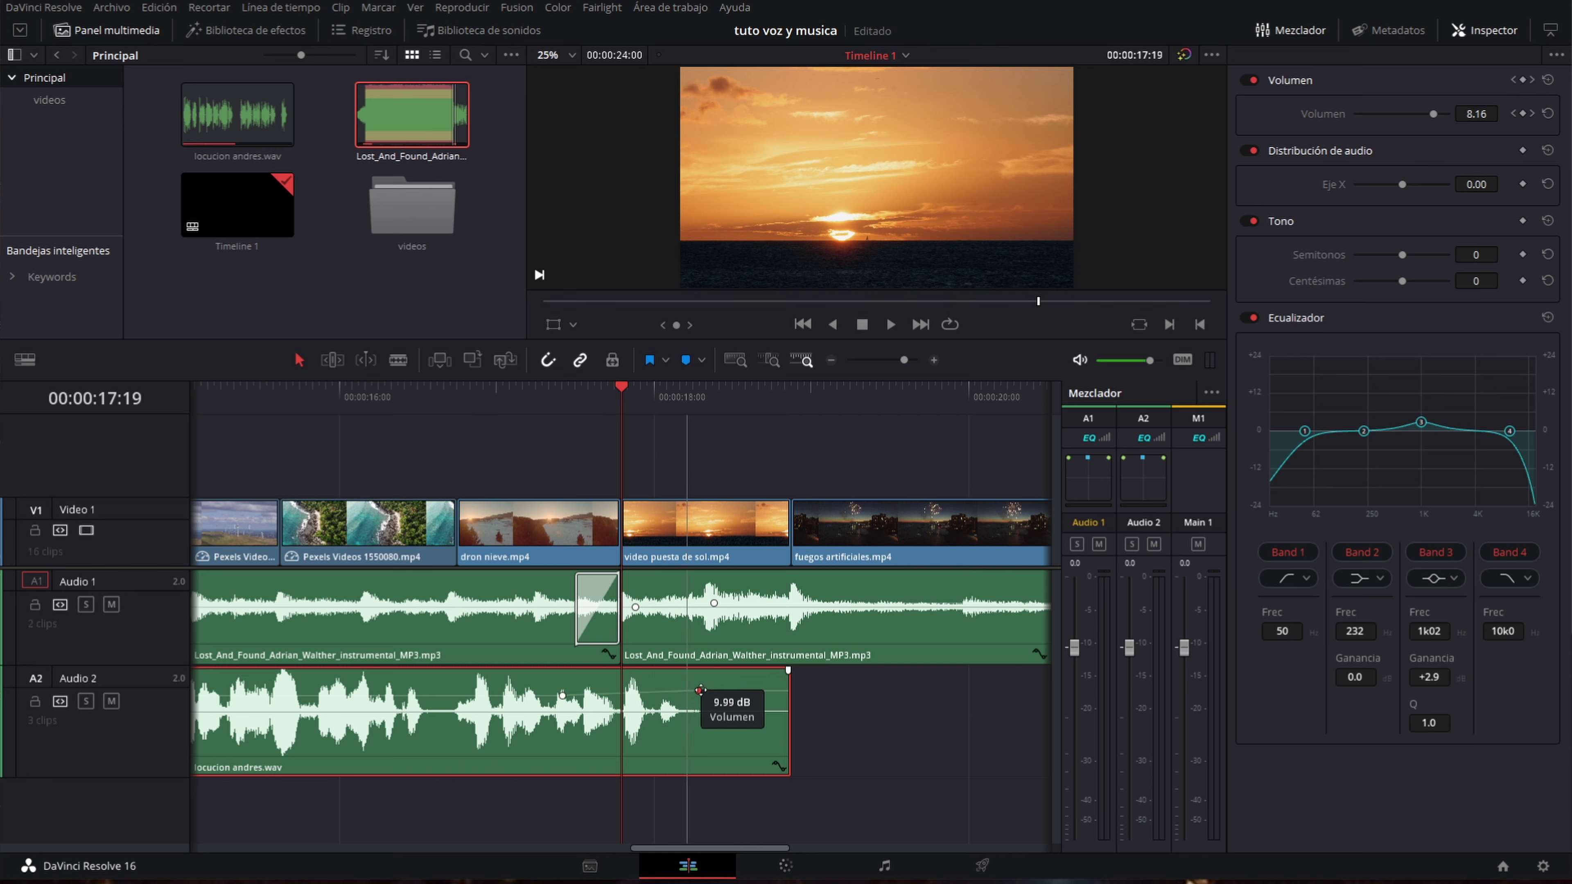
left_click_drag(699, 690, 693, 690)
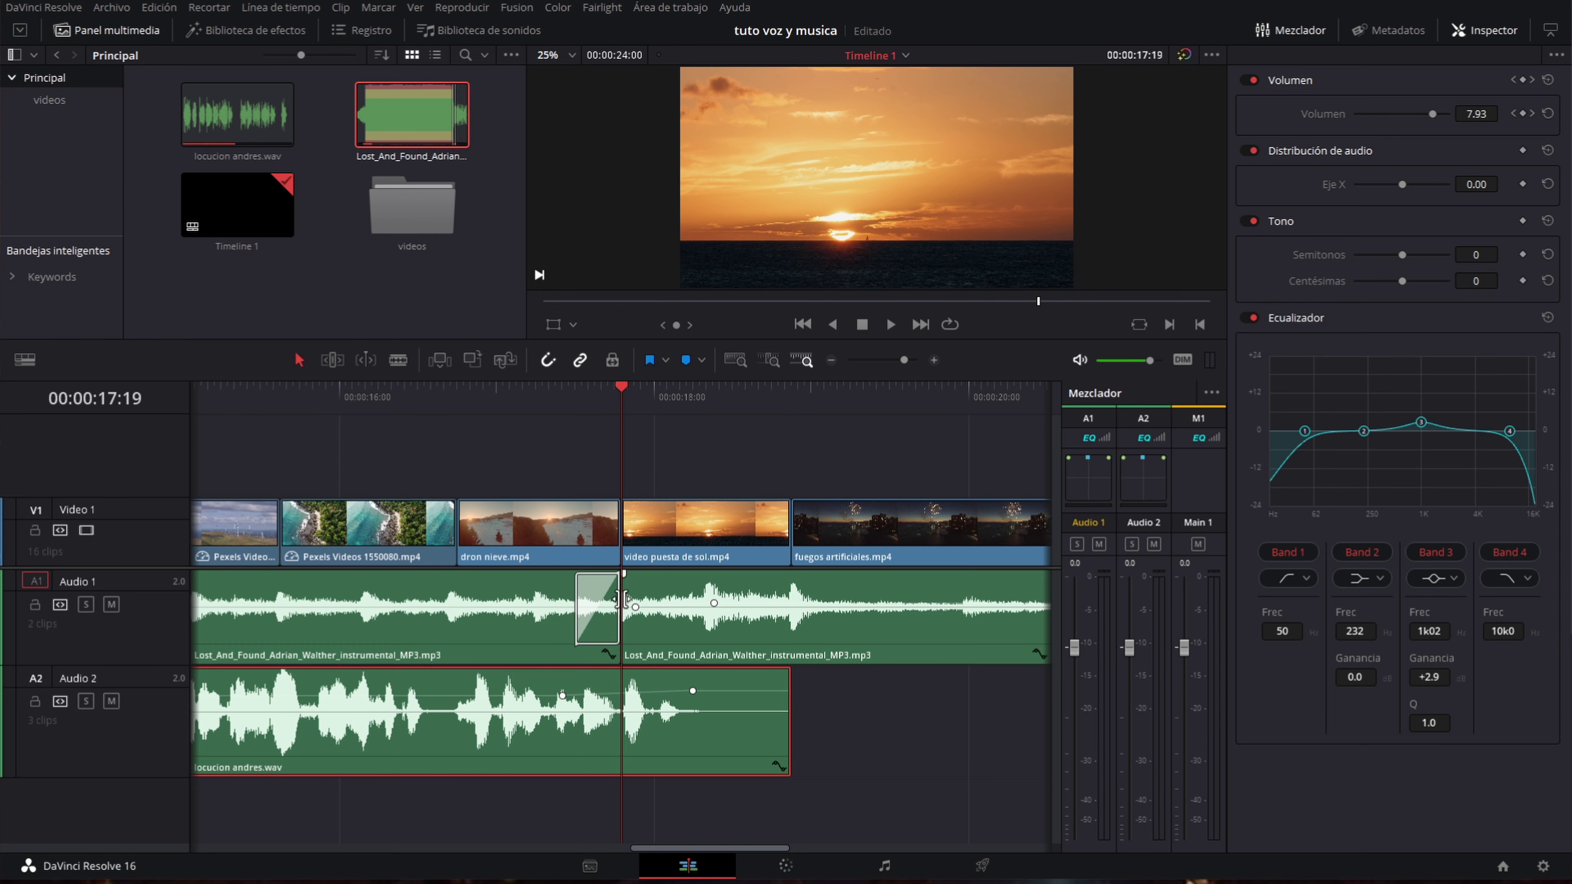
key("ctrl+minus")
key("ctrl+minus")
key("ctrl+minus")
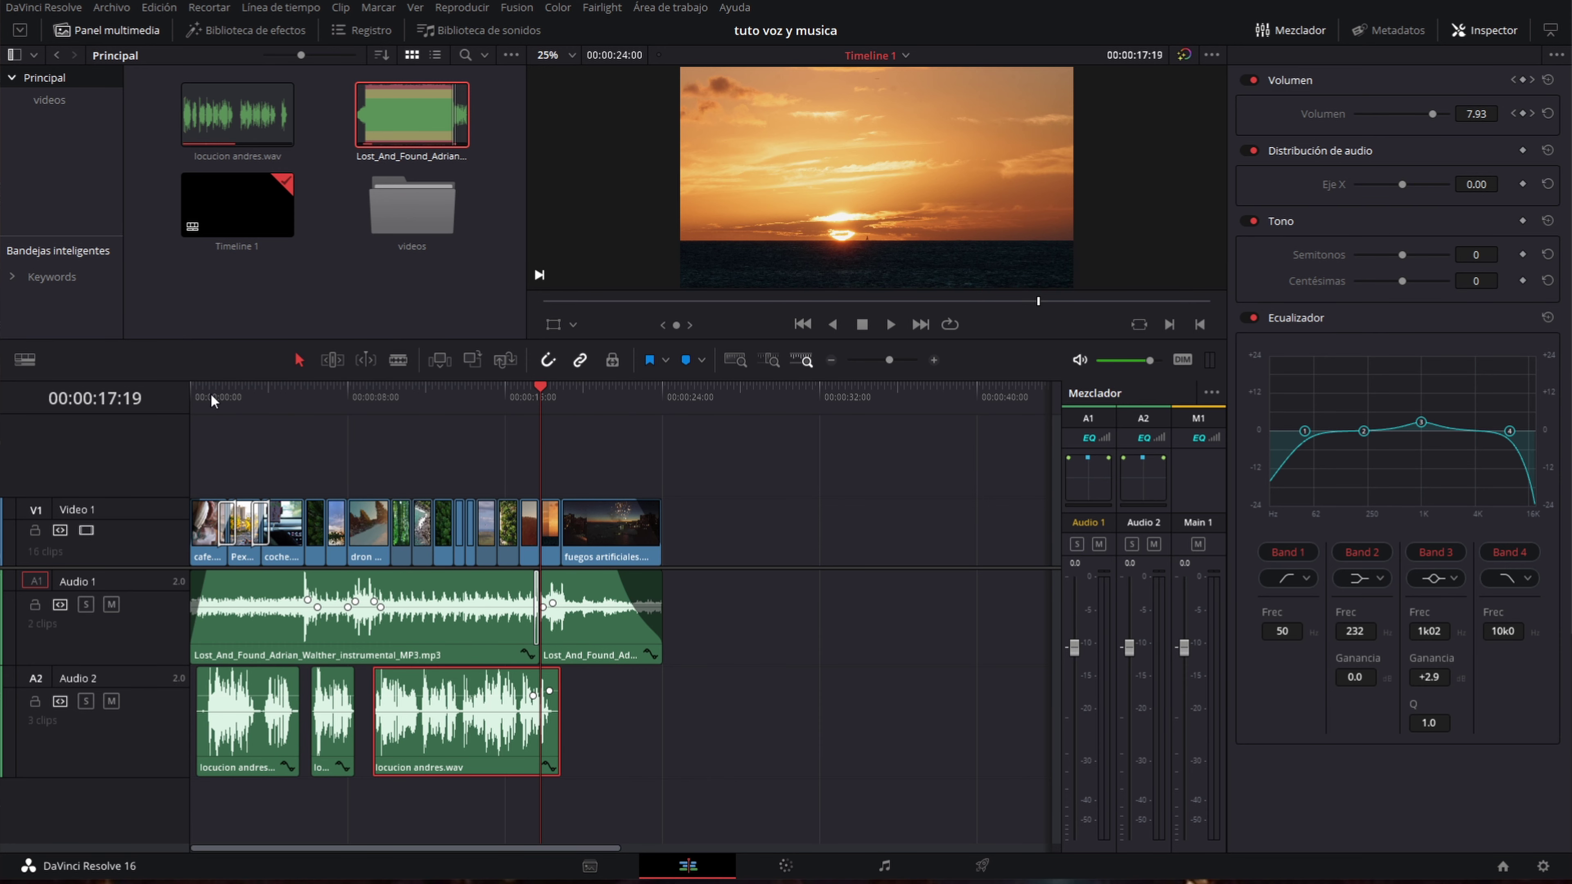
Return to the start of the timeline and play the whole edit through to 00:00:23:17.
key("Home")
key("space")
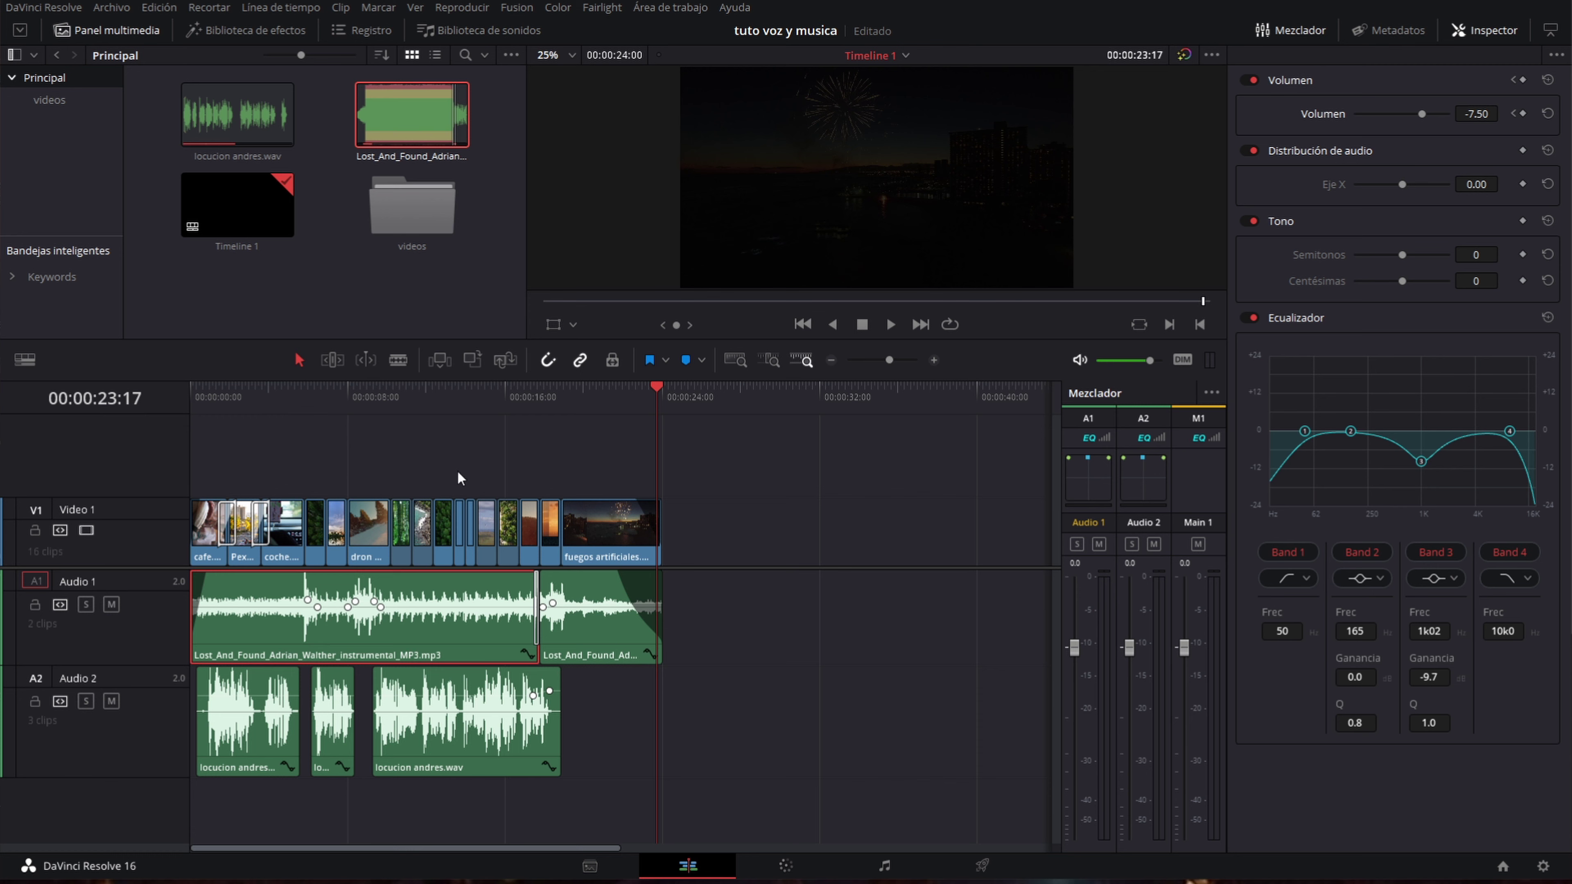
Solo the Audio 1 music track and deepen EQ band 3 to -18.4 dB, playing from 11:07.
left_click(436, 400)
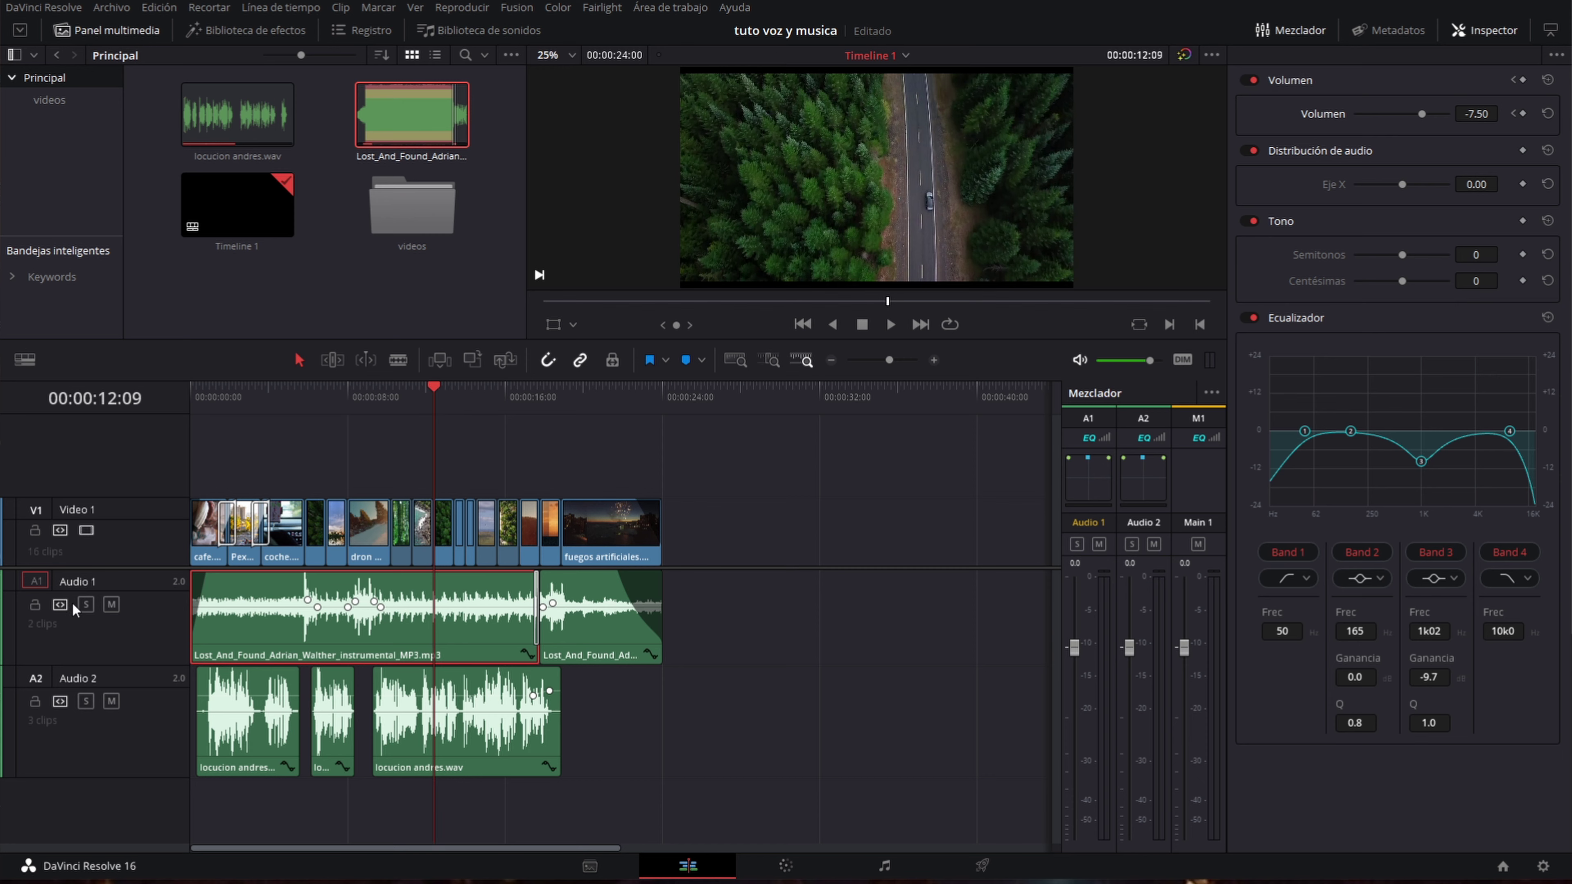
left_click(87, 606)
left_click(415, 393)
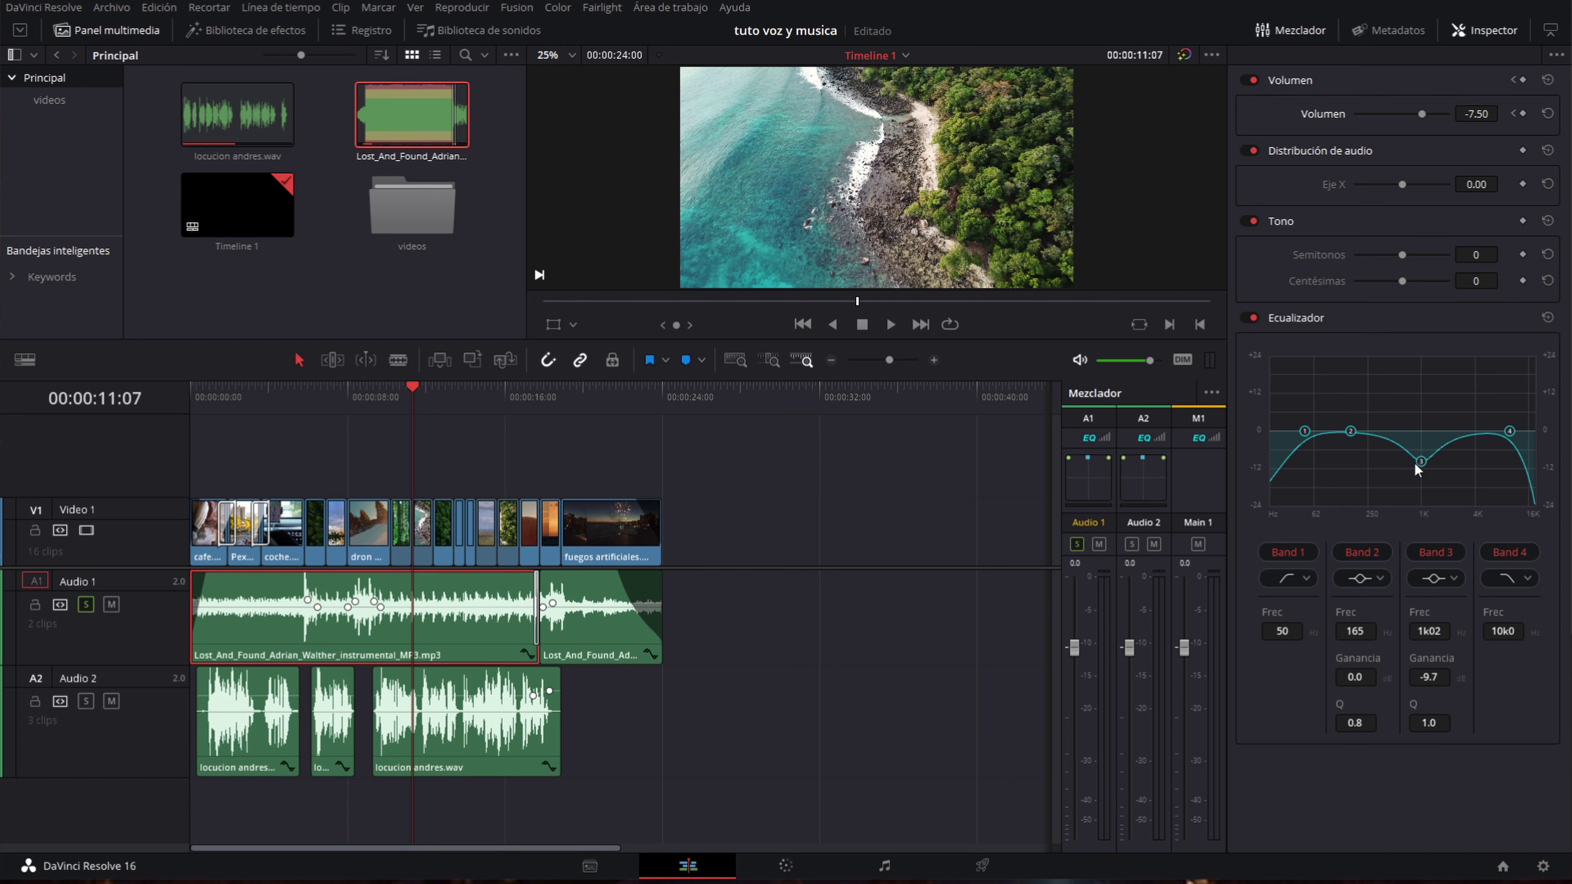
left_click_drag(1416, 466, 1423, 490)
key("space")
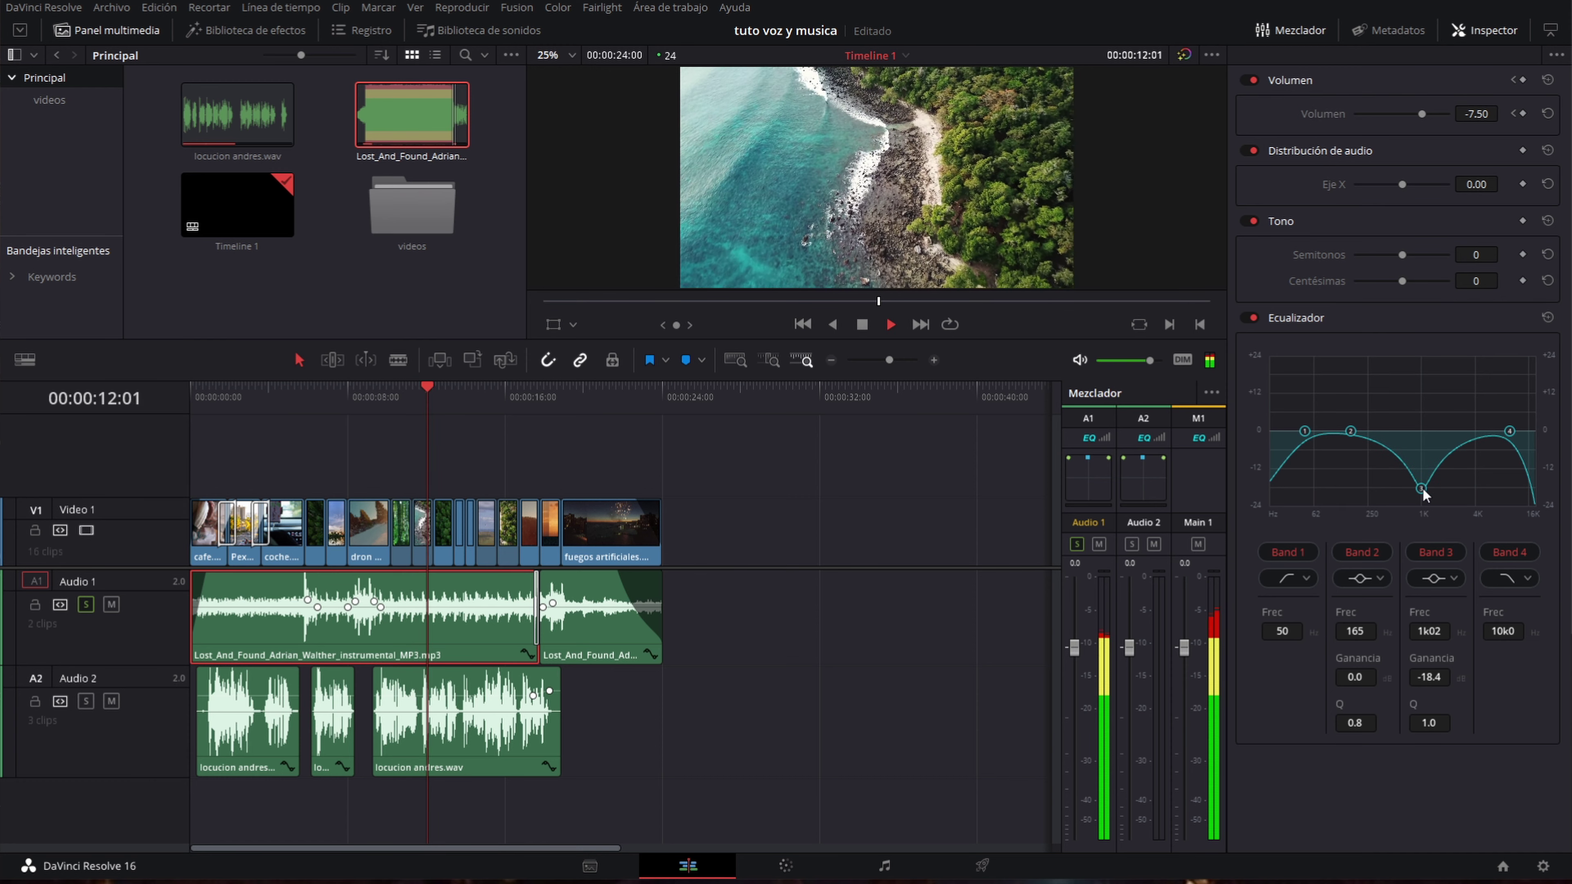
Compare the Ecualizador bypassed and on, then restore band 3's cut to -9.7 dB at 1k02.
key("space")
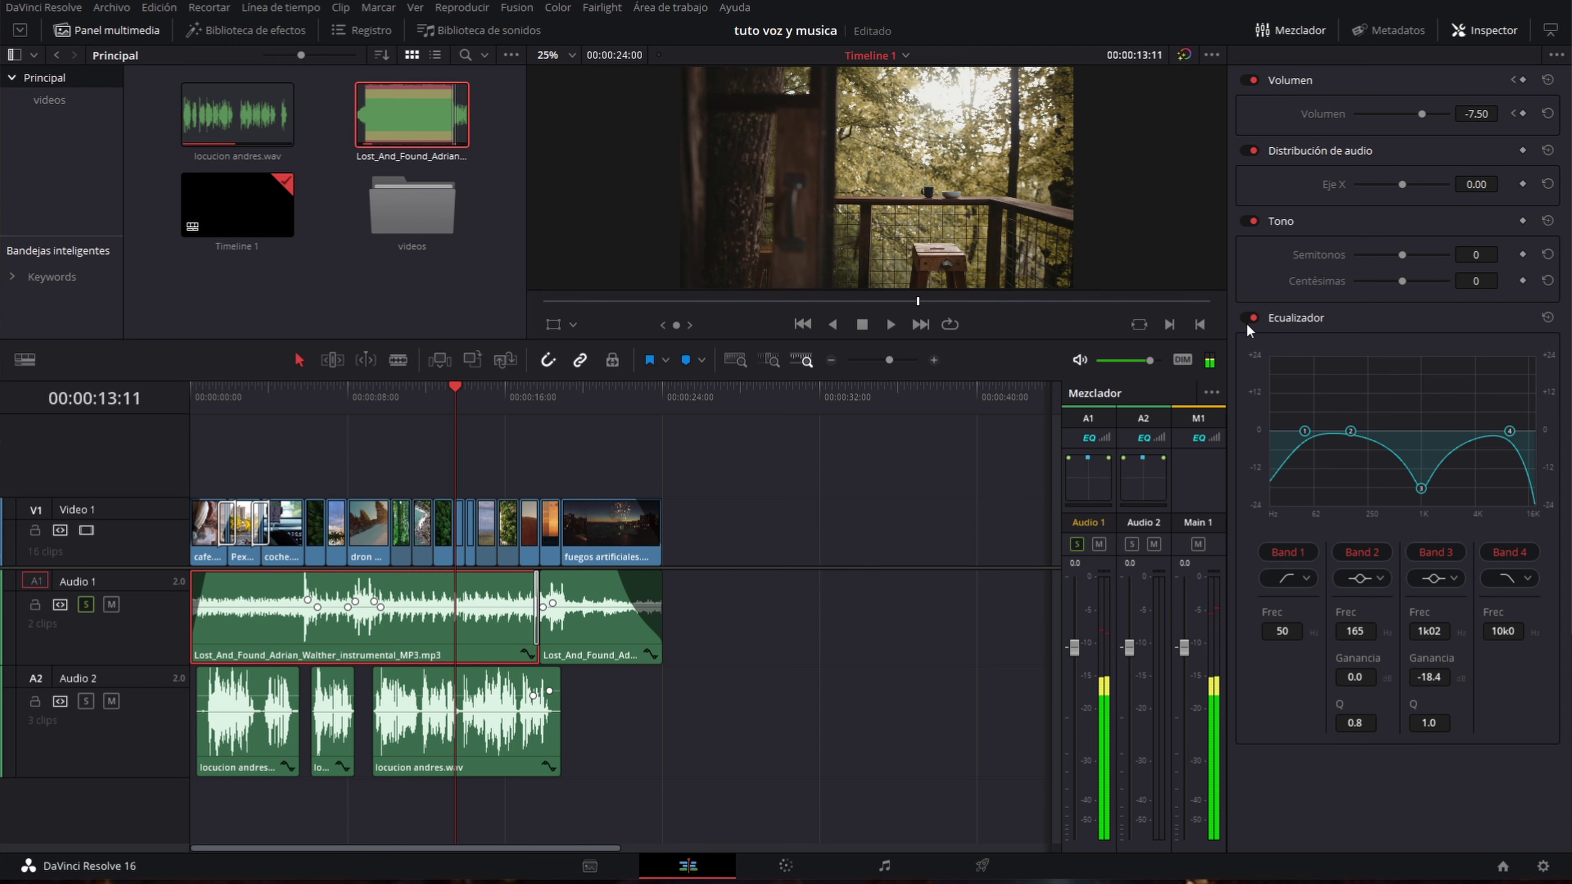
key("space")
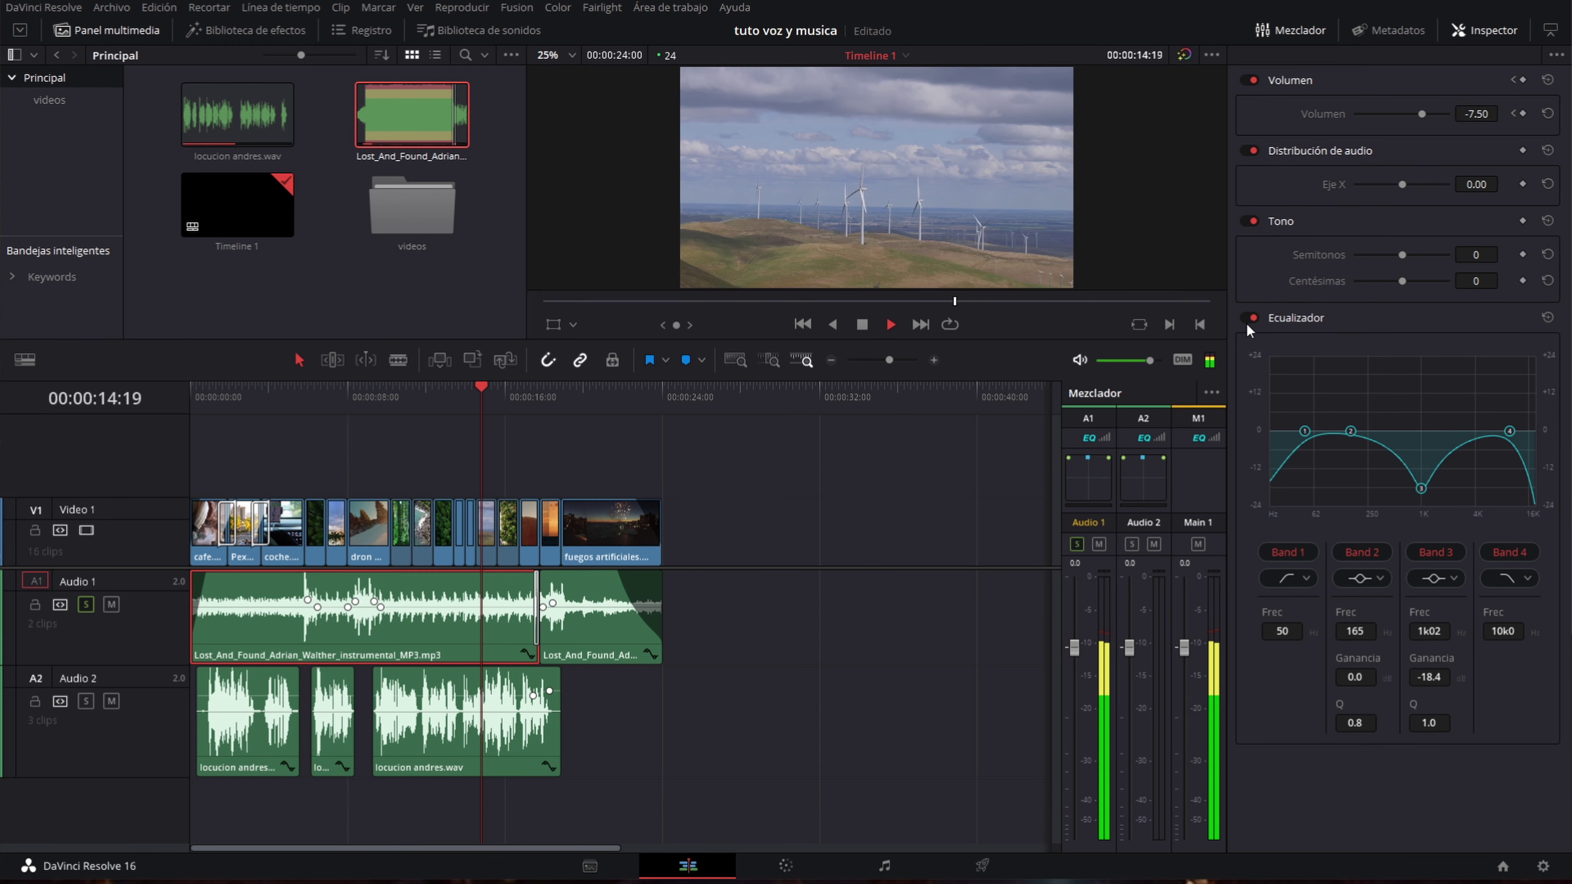
left_click(1245, 316)
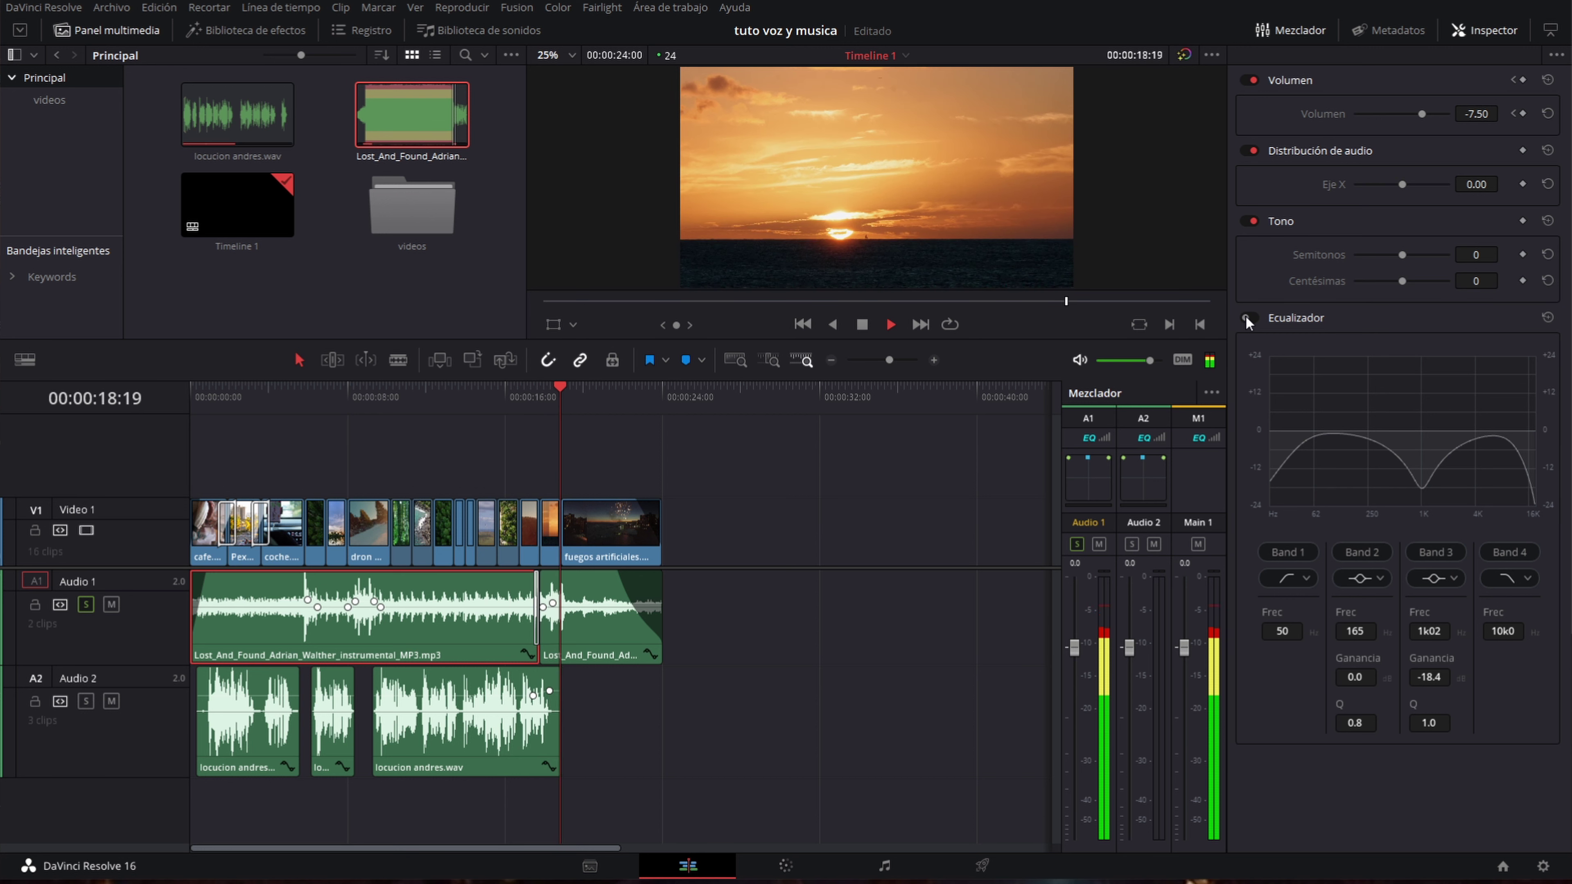
key("space")
left_click(1246, 316)
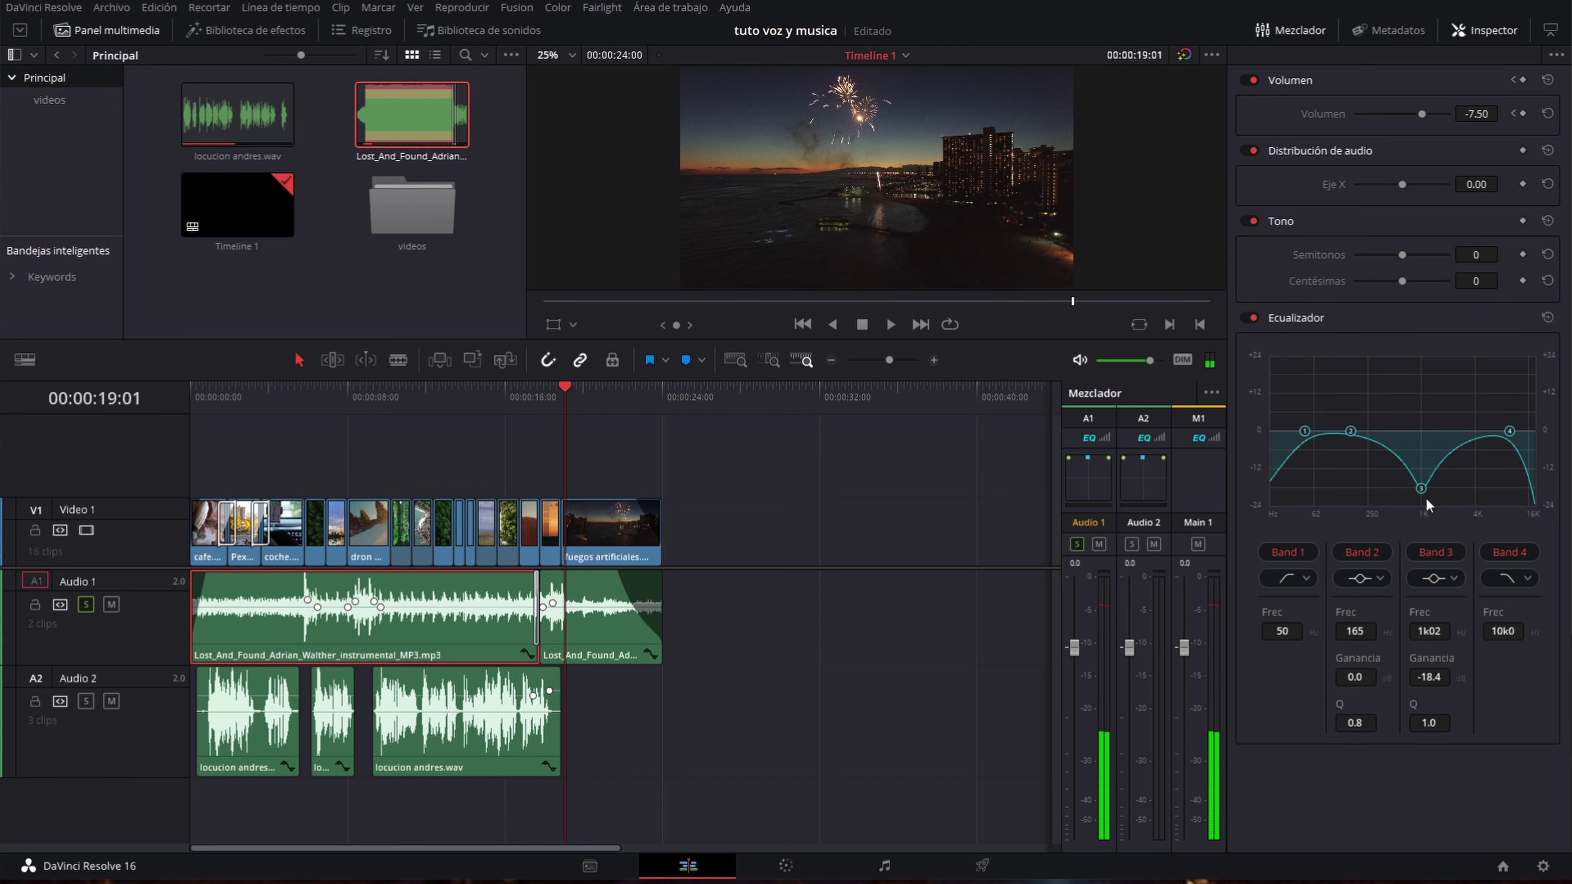
left_click_drag(1425, 505, 1430, 492)
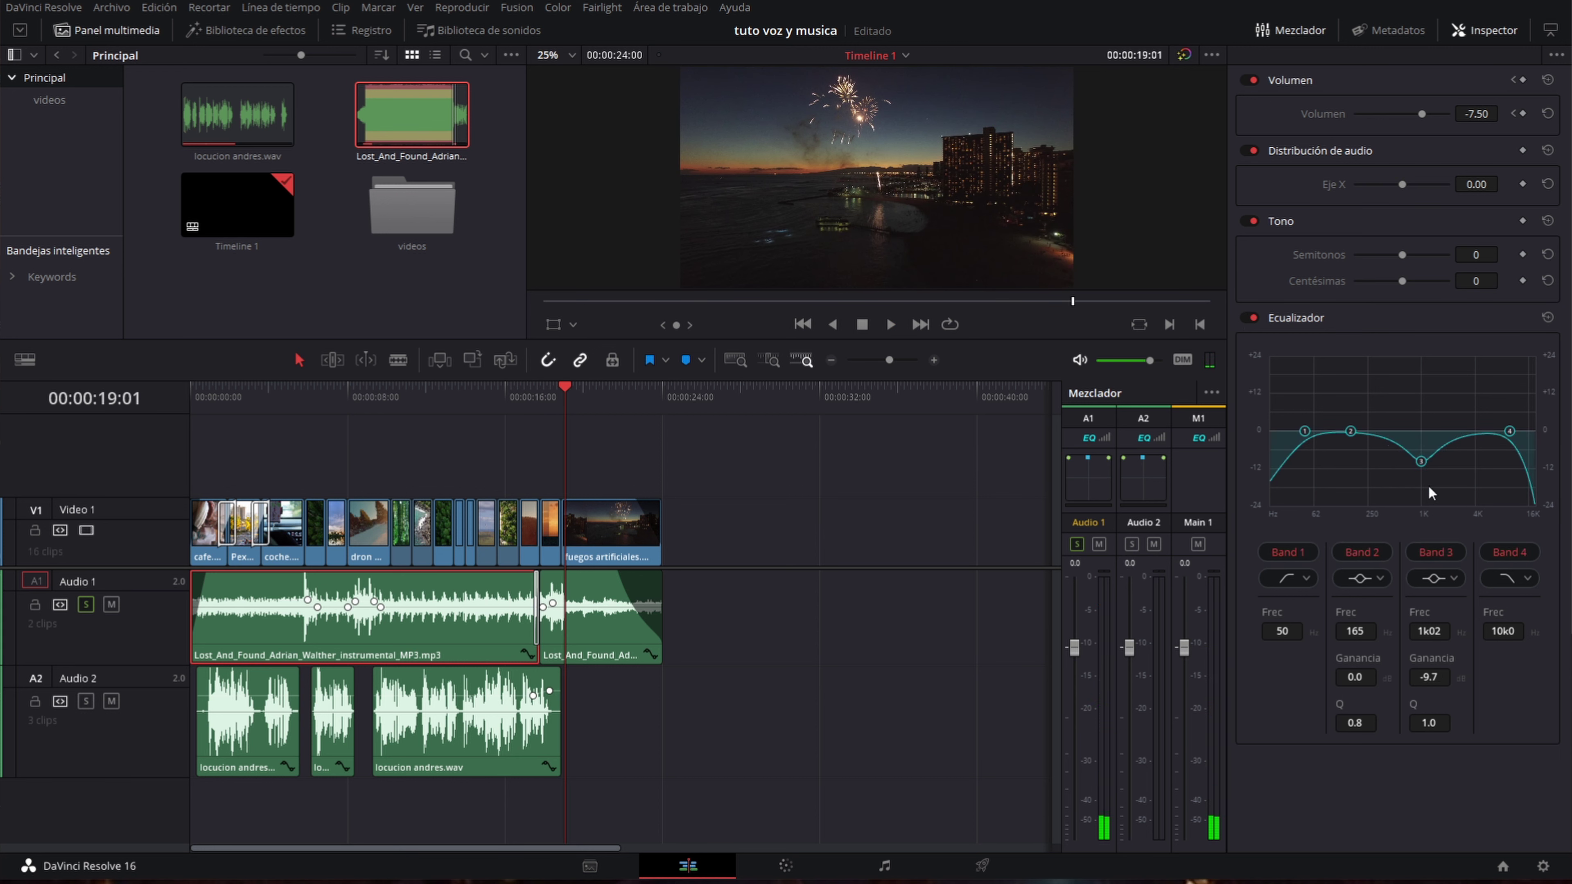
left_click(435, 397)
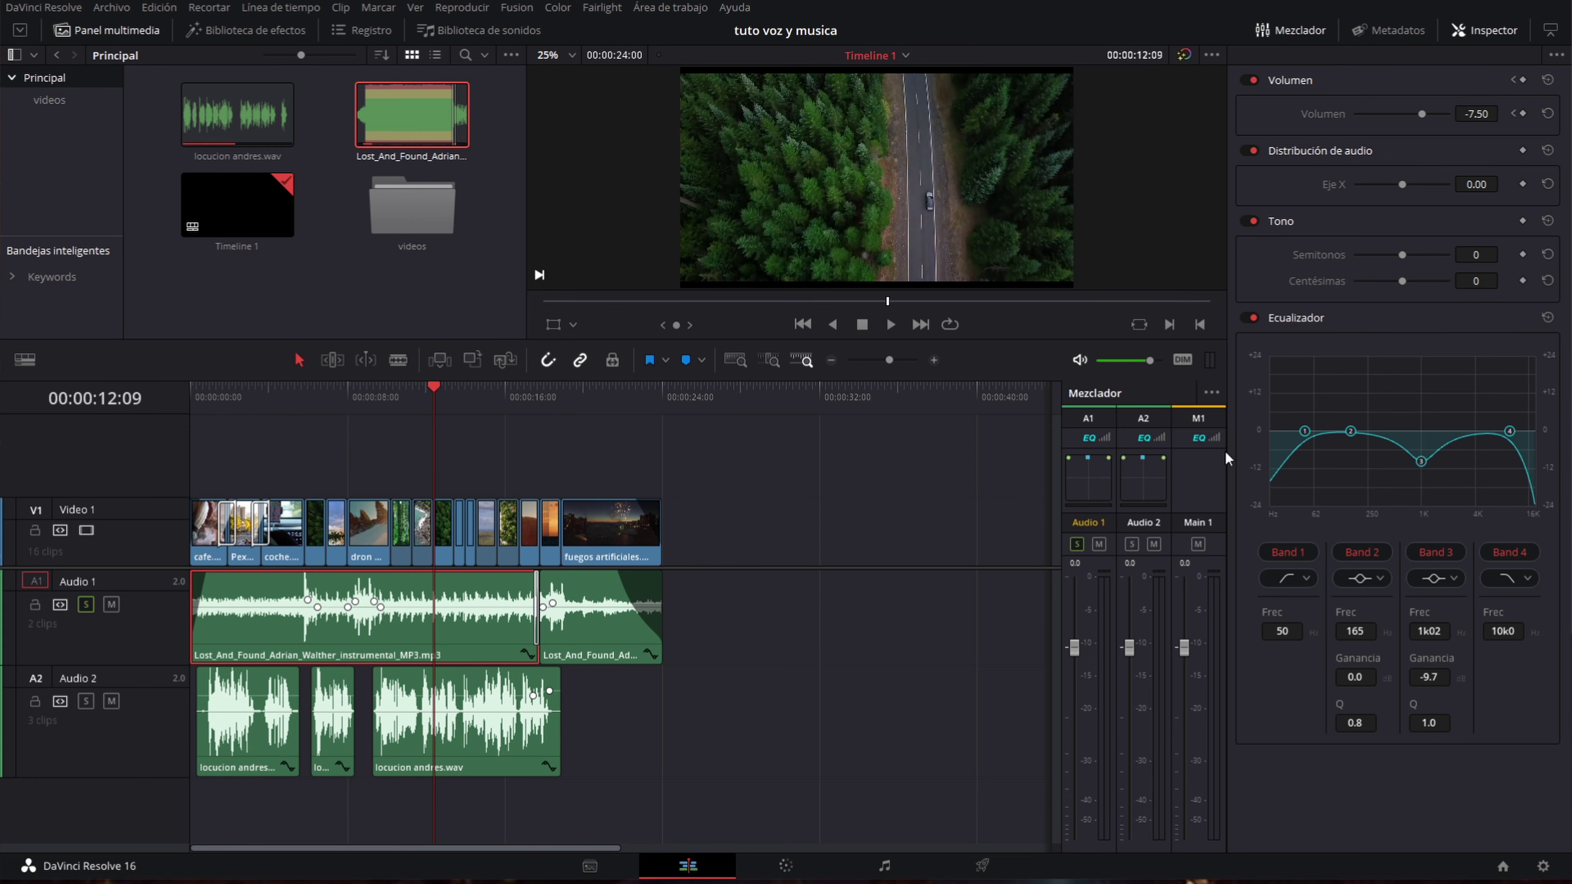